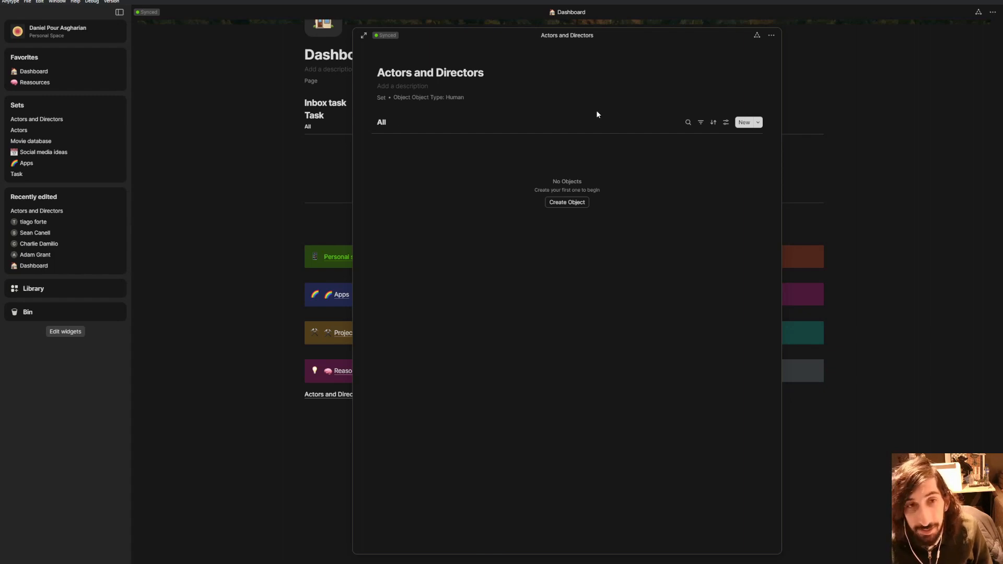
# Step: Create the first object in the Actors and Directors set and name it Kevin Coster
pyautogui.click(577, 207)
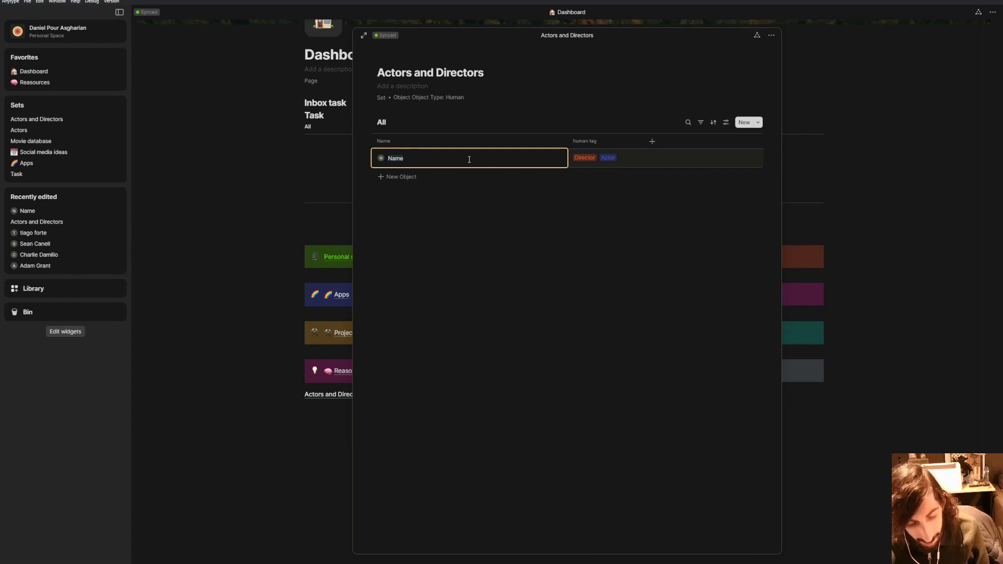
pyautogui.write('Kevi')
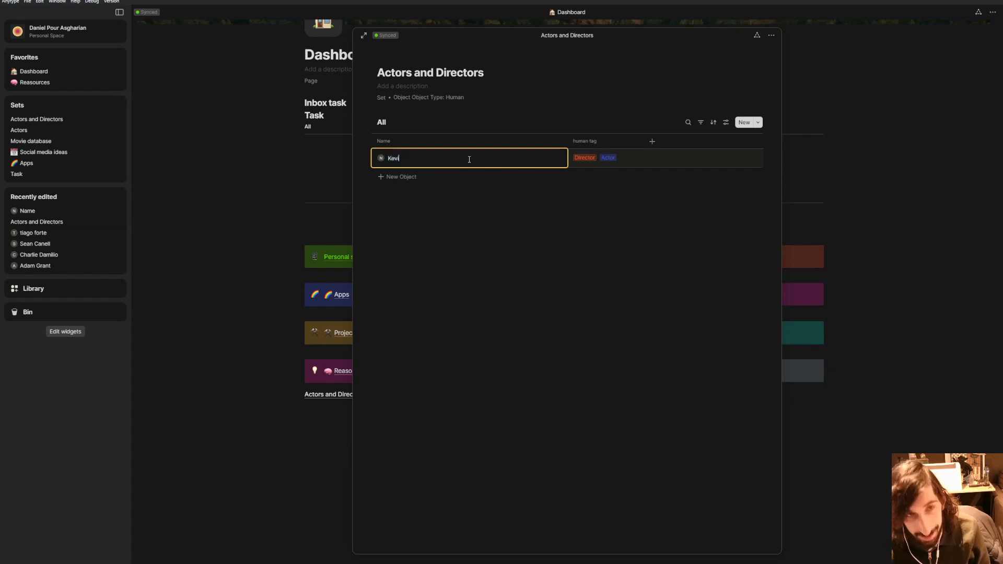
pyautogui.write('n Coster')
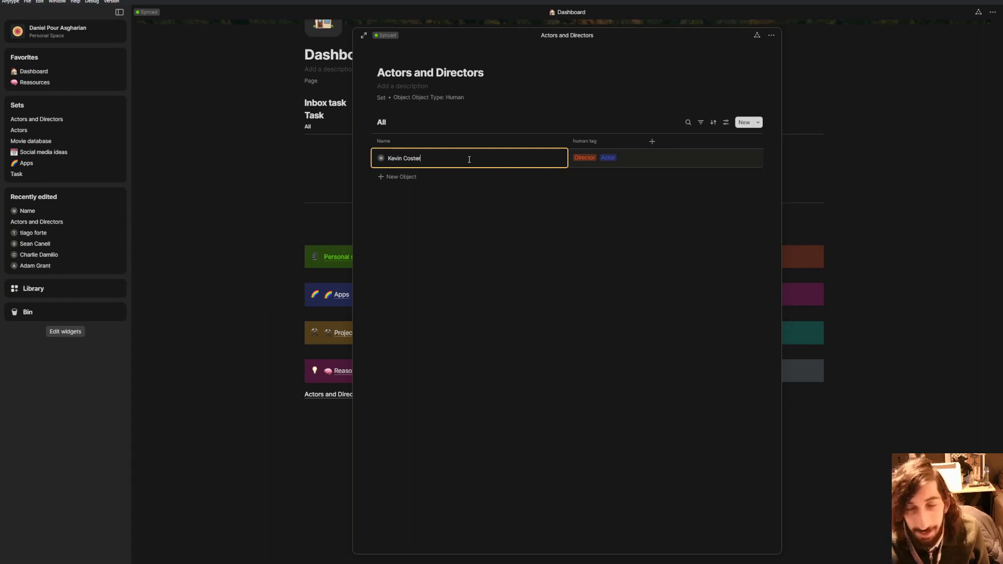
pyautogui.press('Return')
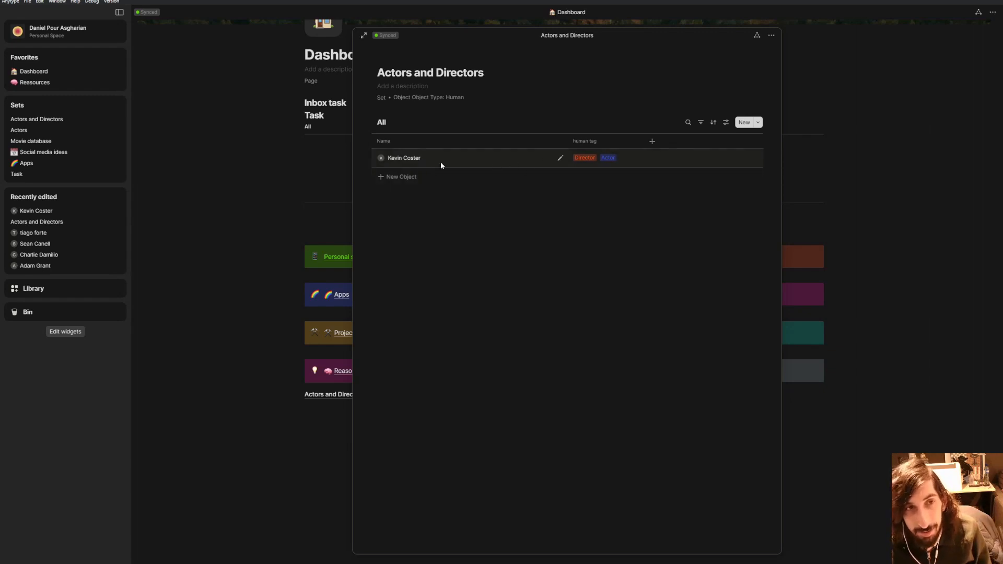
# Step: Add a second object to the Actors and Directors set and name it Whitney Housten
pyautogui.click(407, 177)
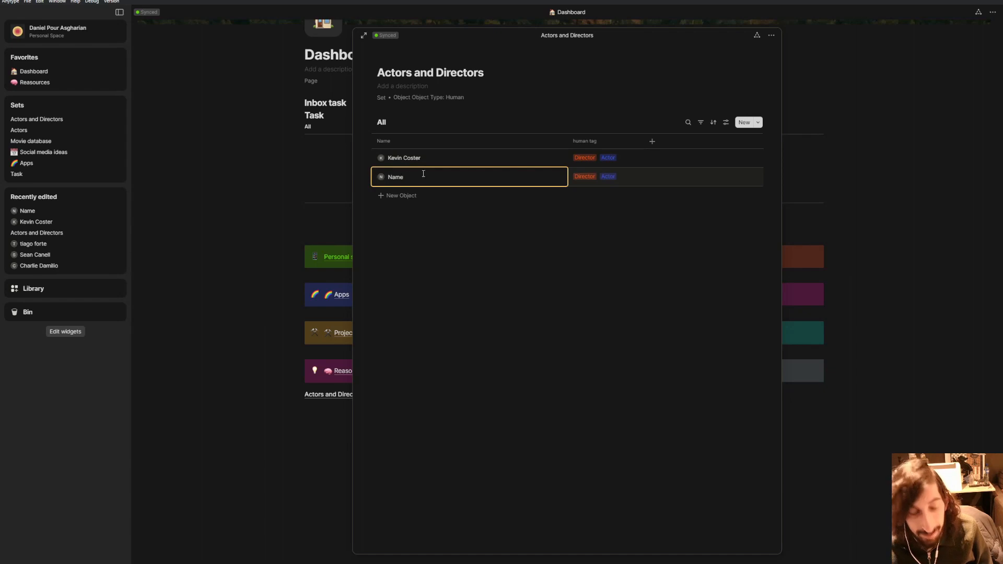
pyautogui.press('BackSpace')
pyautogui.press('BackSpace')
pyautogui.press('BackSpace')
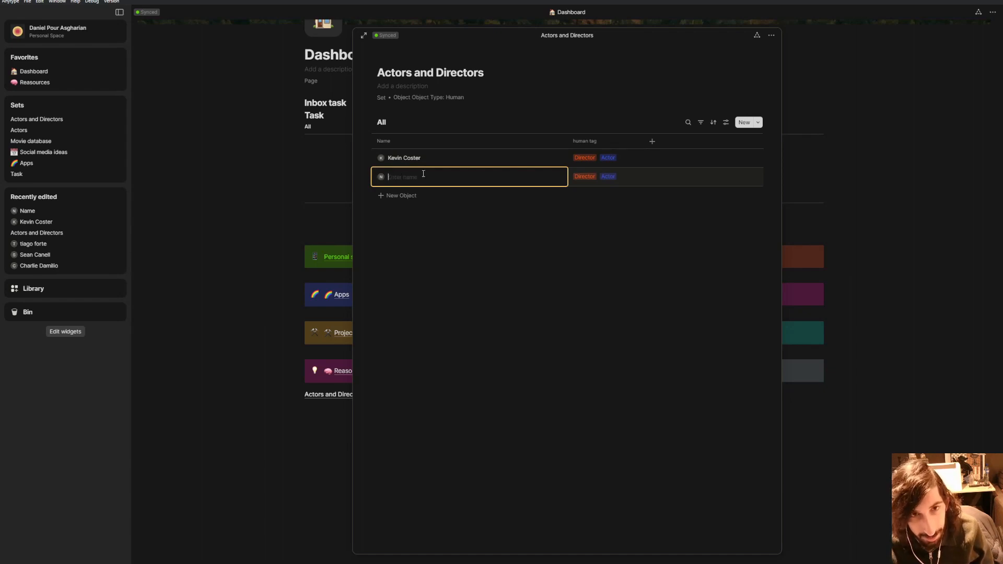
pyautogui.write('Whitney')
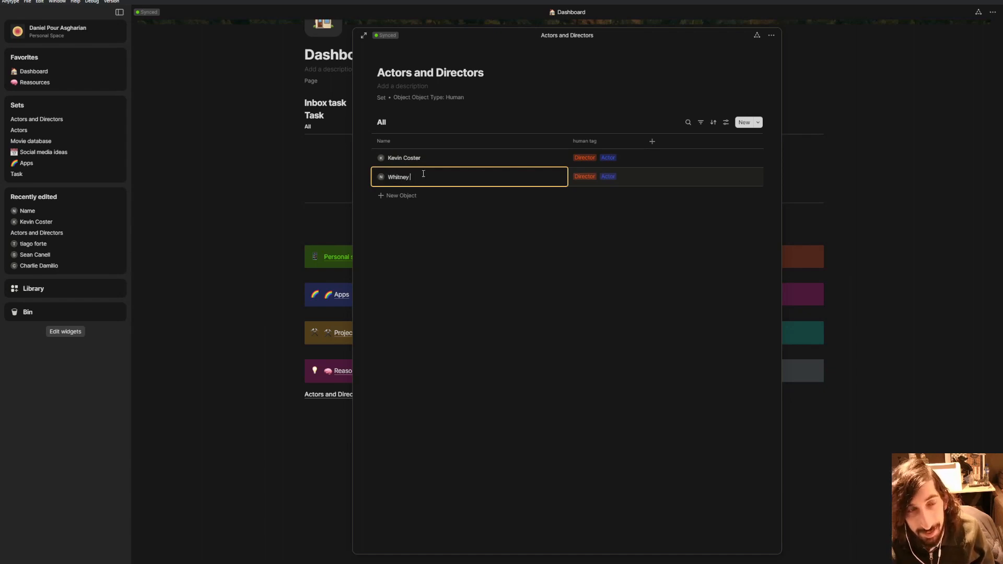
pyautogui.write(' Housten')
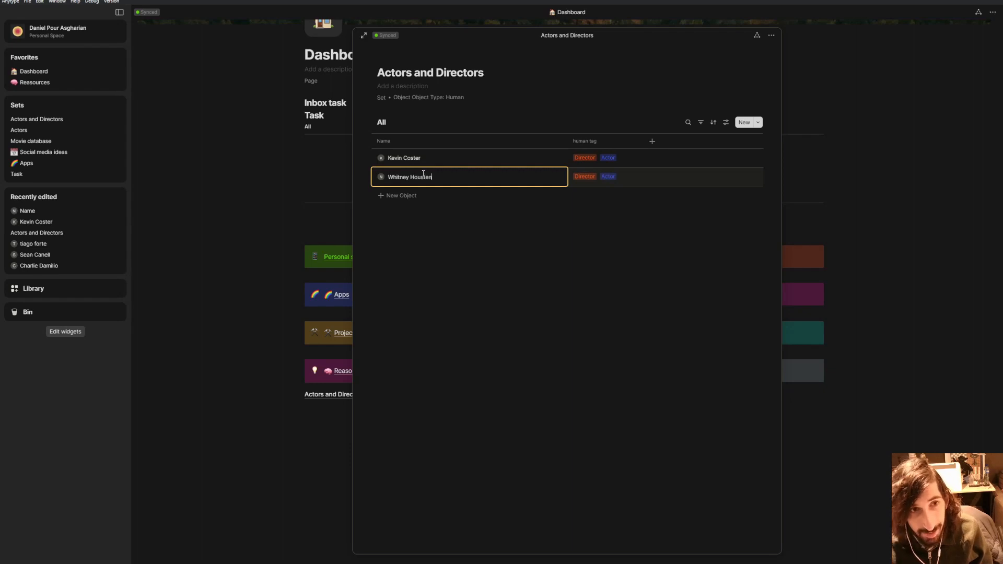
# Step: Remove the Director tag from Whitney Housten's human tag field, keeping Actor
pyautogui.click(627, 177)
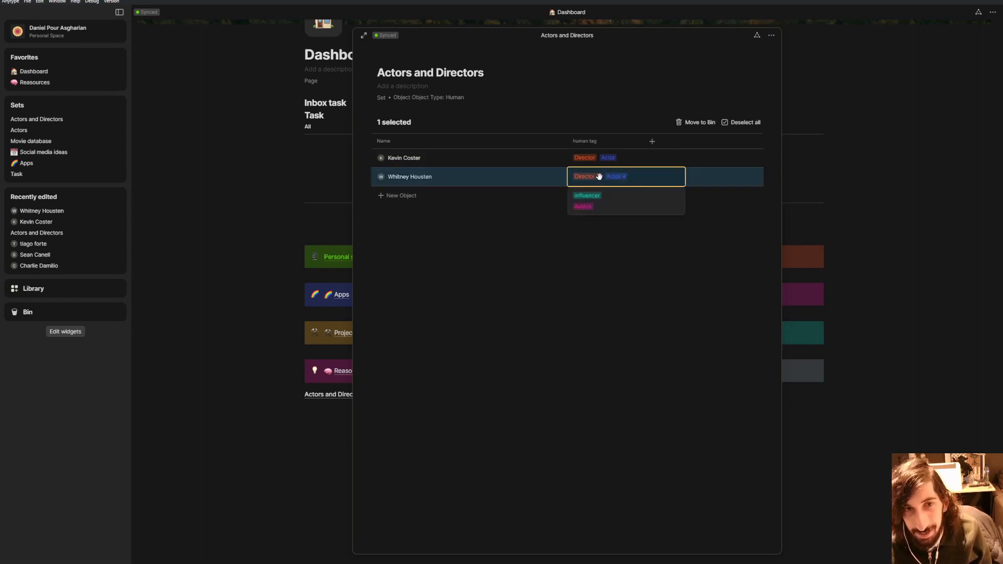
pyautogui.click(599, 176)
pyautogui.click(536, 242)
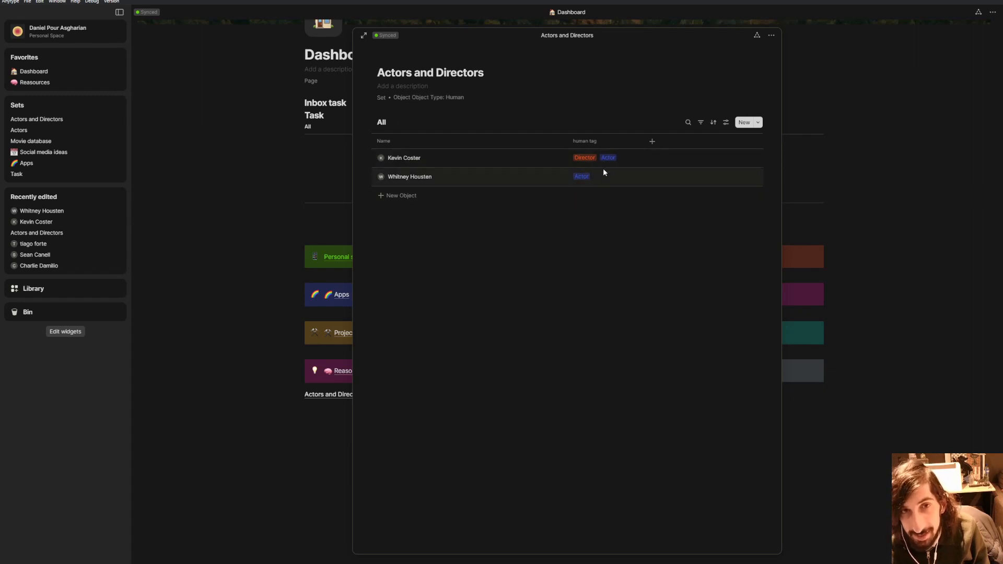
# Step: Search the relations that can be added to the set for "human tag" and clear the search
pyautogui.click(652, 143)
pyautogui.click(634, 265)
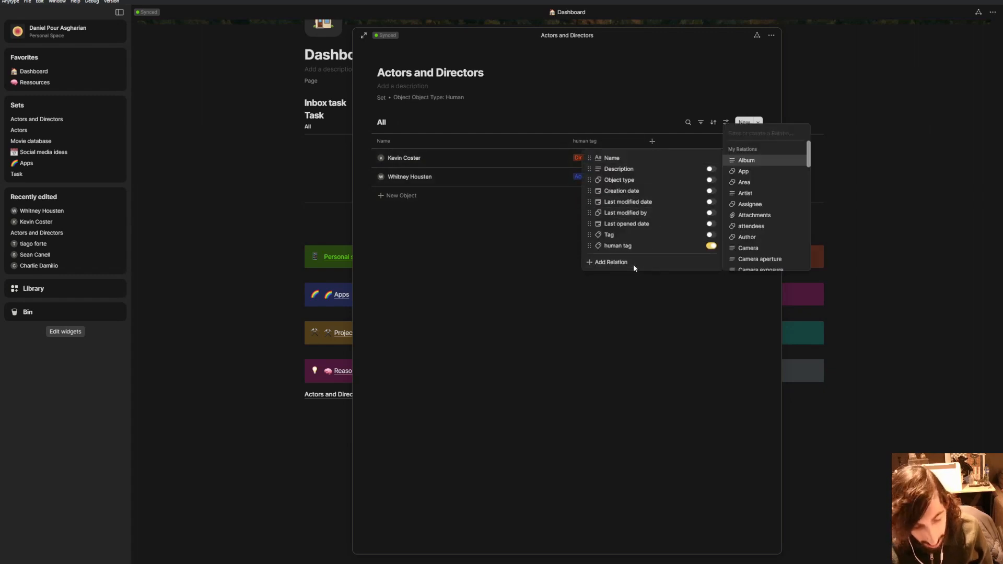
pyautogui.write('human ta')
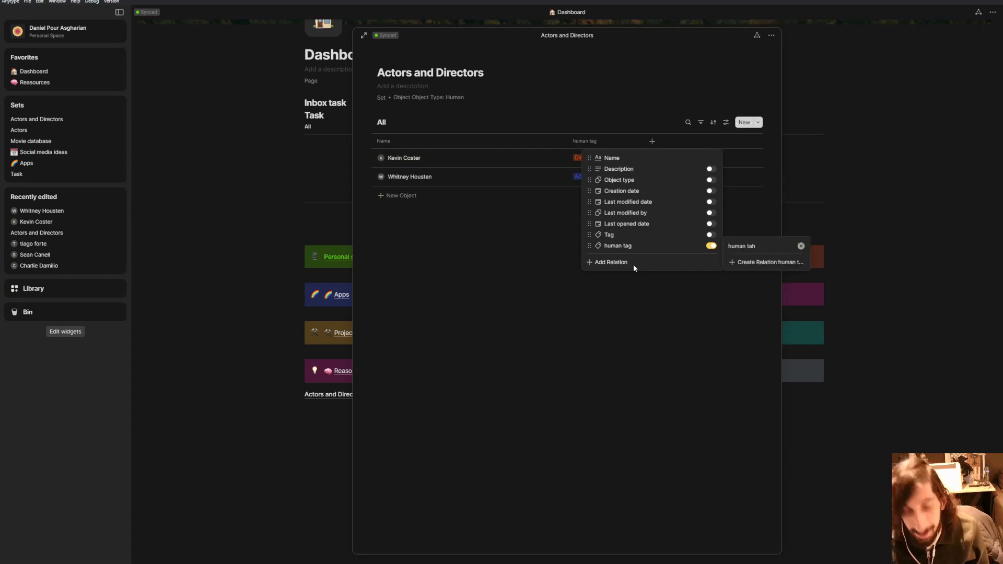
pyautogui.write('g')
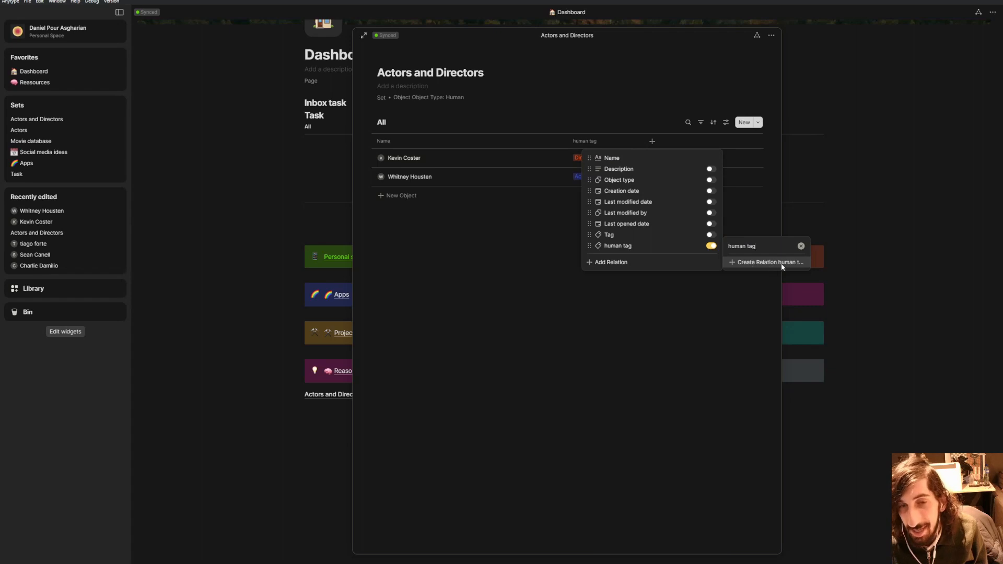
pyautogui.click(801, 246)
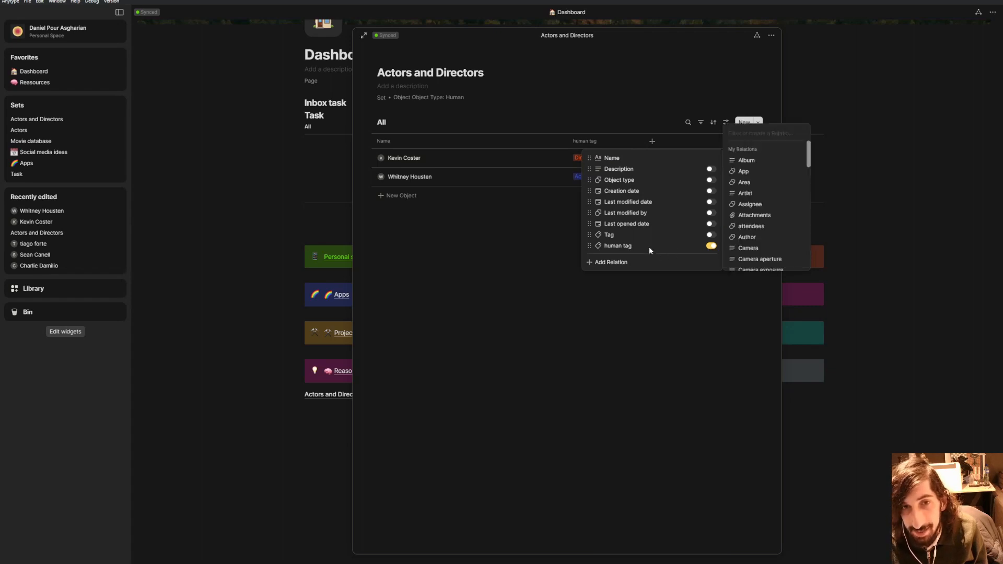
# Step: Inspect the existing human tag relation's settings and the set's human tag filter
pyautogui.click(627, 248)
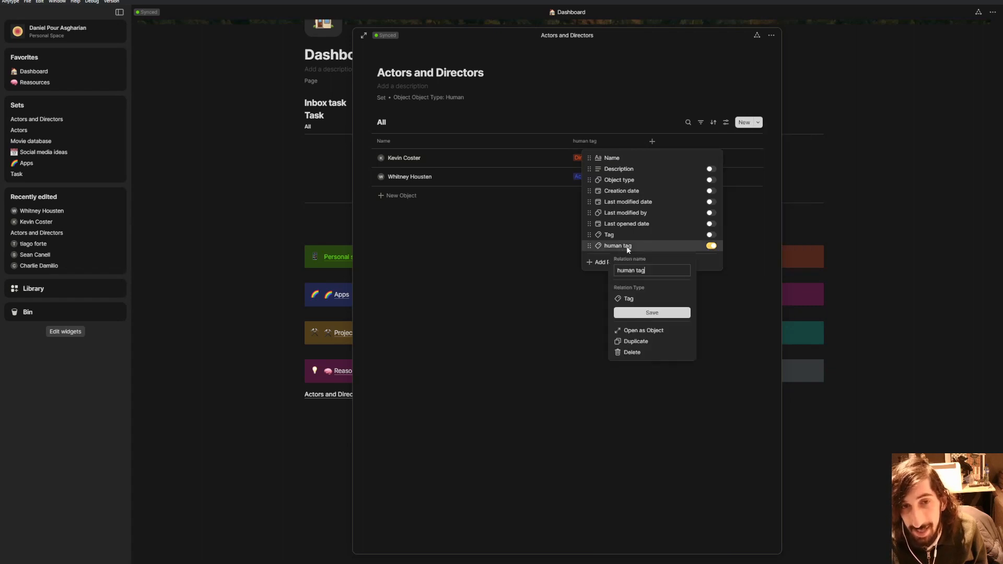
pyautogui.click(651, 314)
pyautogui.click(543, 299)
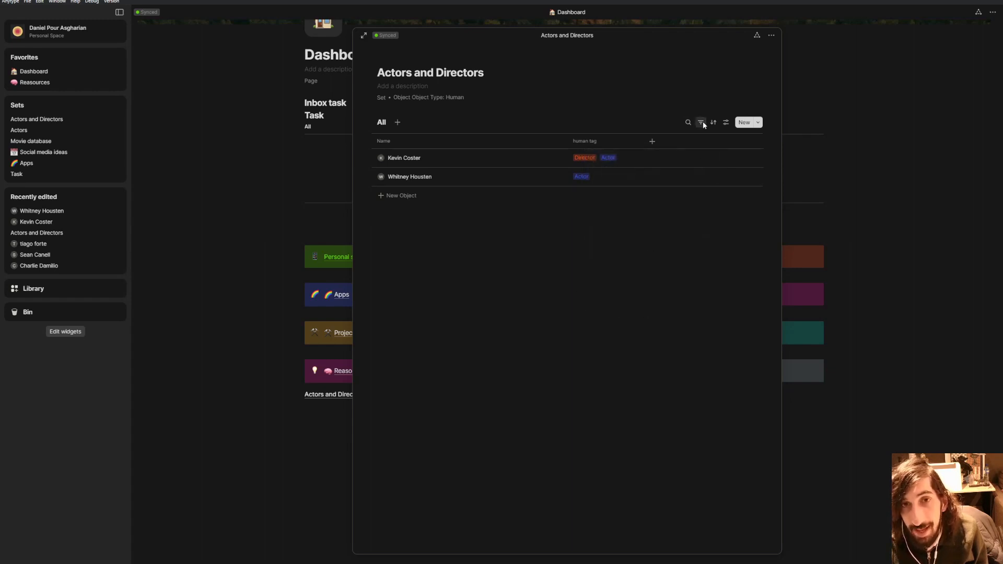
pyautogui.click(702, 122)
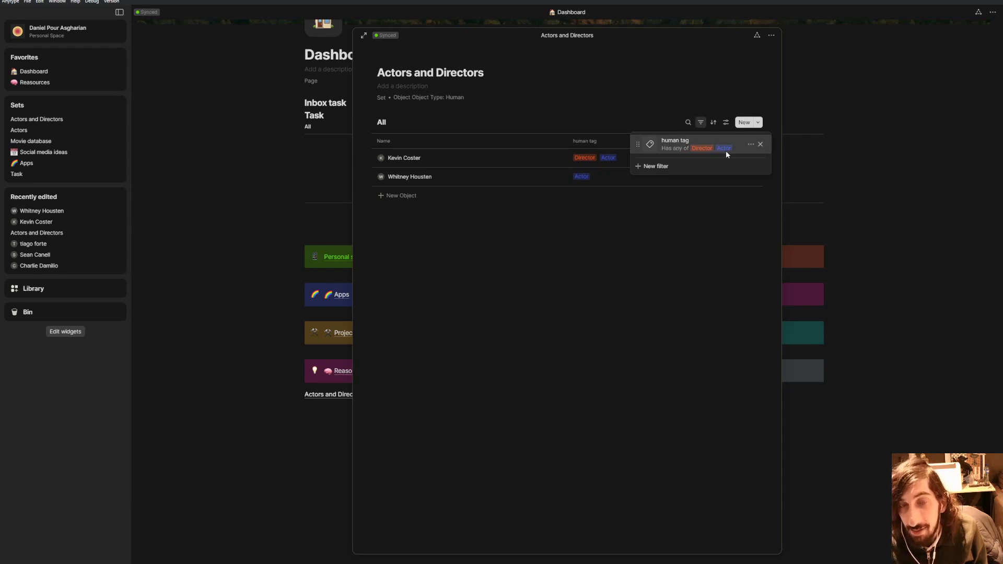
pyautogui.click(637, 259)
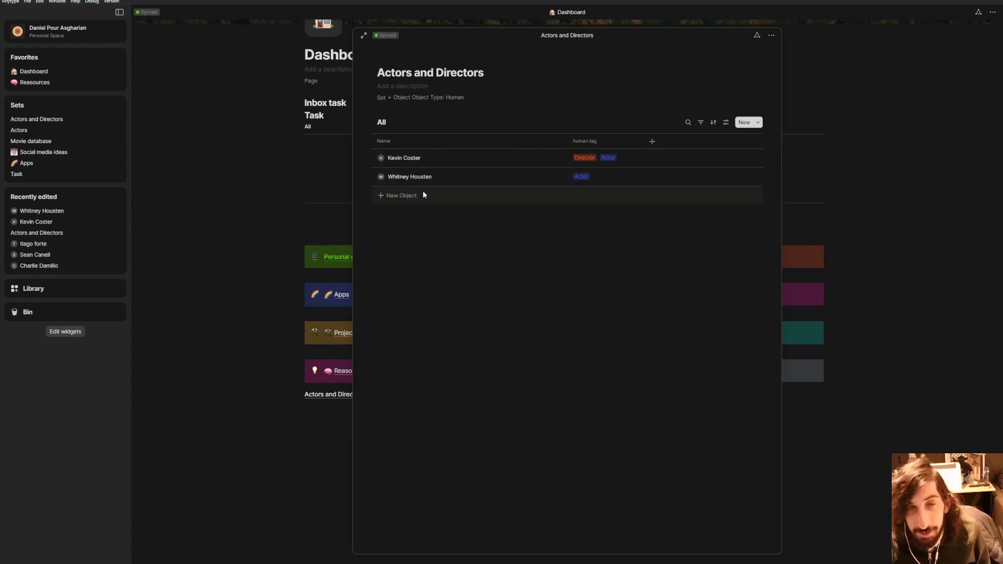
# Step: Return to the Dashboard page and change the Actors and Directors link's text style to Callout
pyautogui.click(337, 260)
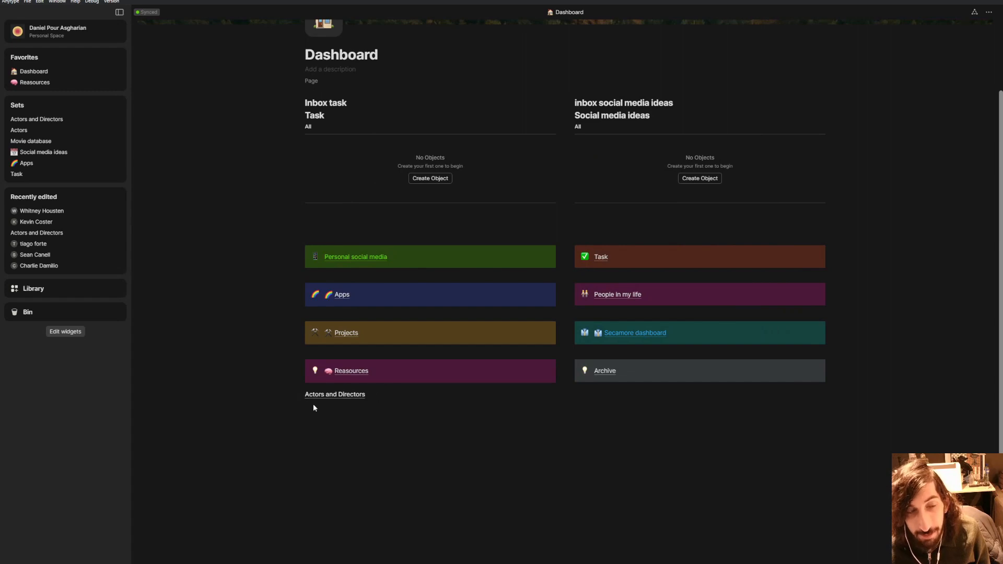
pyautogui.click(295, 395)
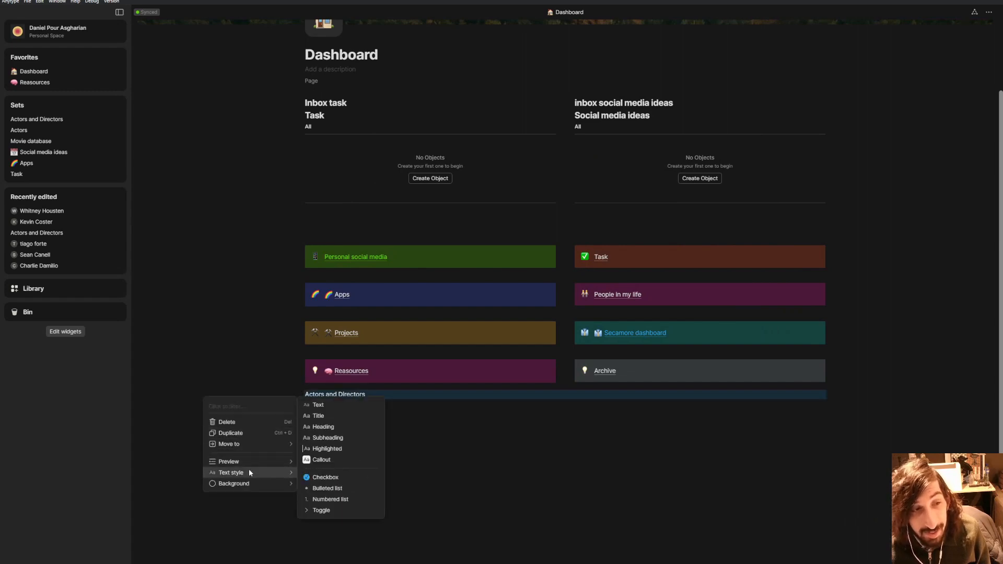
pyautogui.moveTo(251, 467)
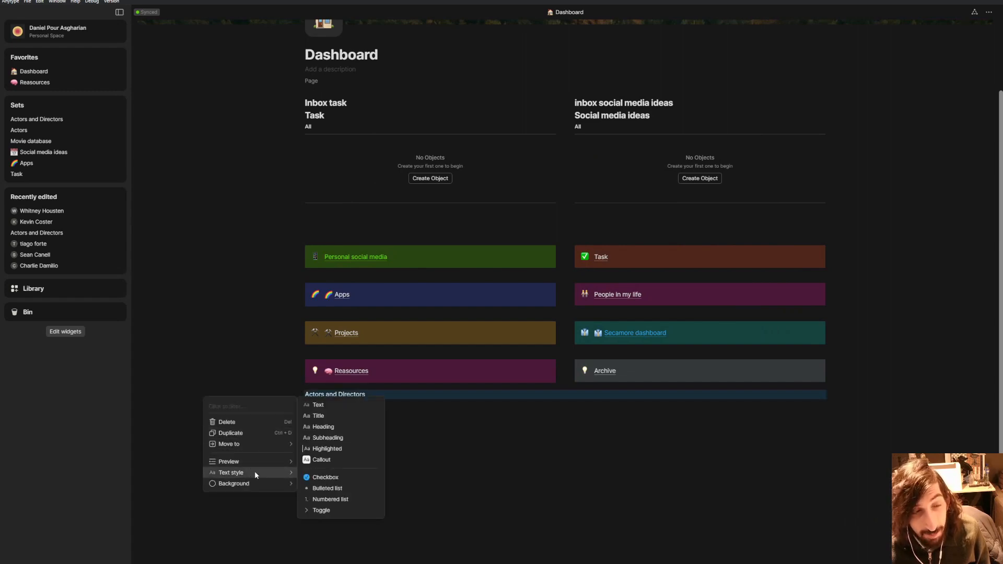
pyautogui.click(327, 461)
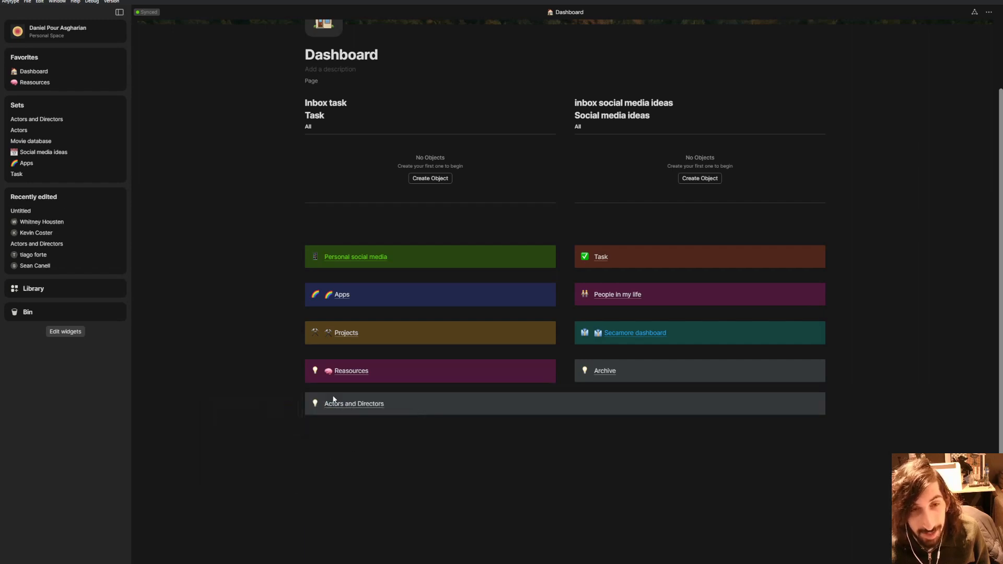
# Step: Set the Actors and Directors callout's text color to Blue
pyautogui.click(299, 403)
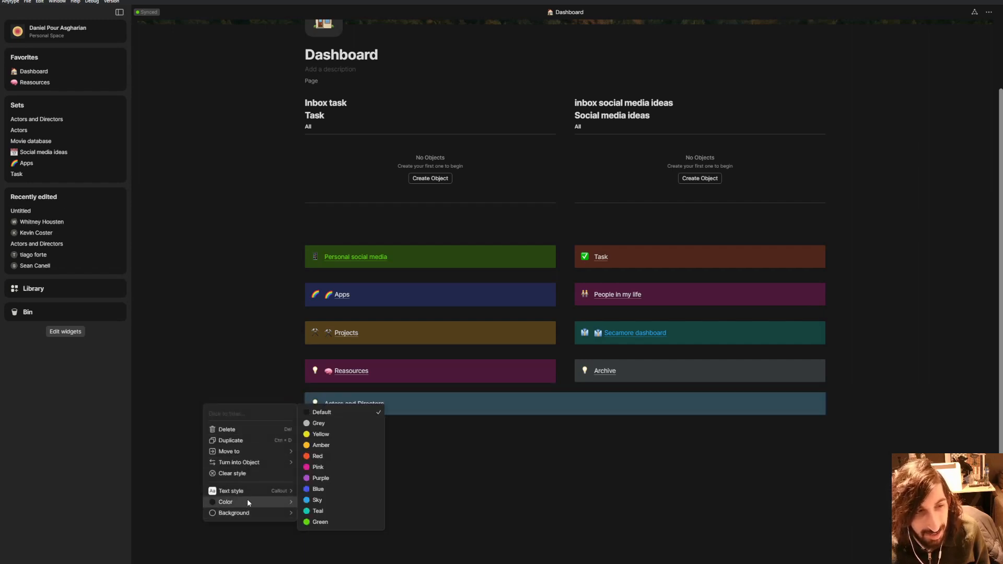
pyautogui.moveTo(265, 503)
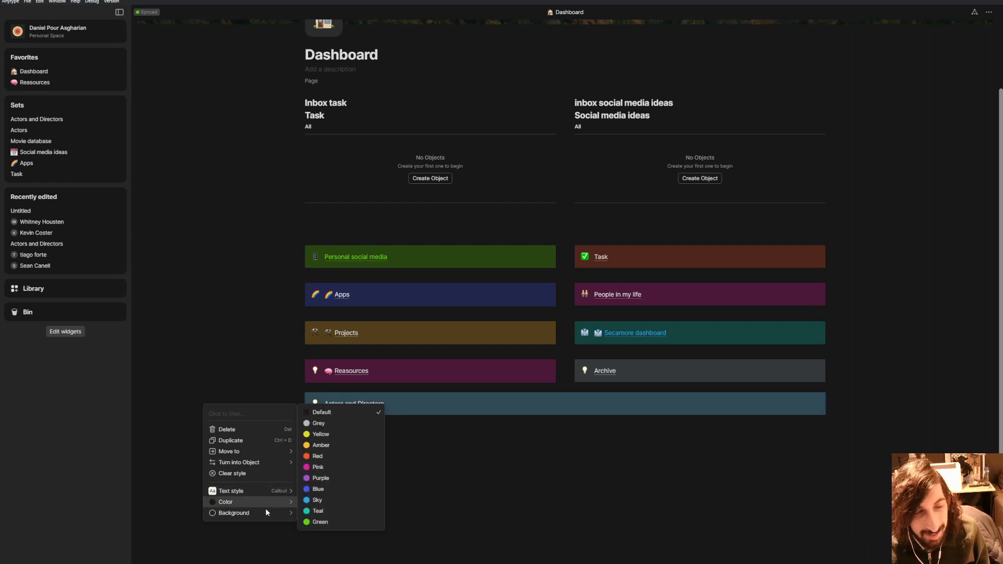
pyautogui.click(337, 488)
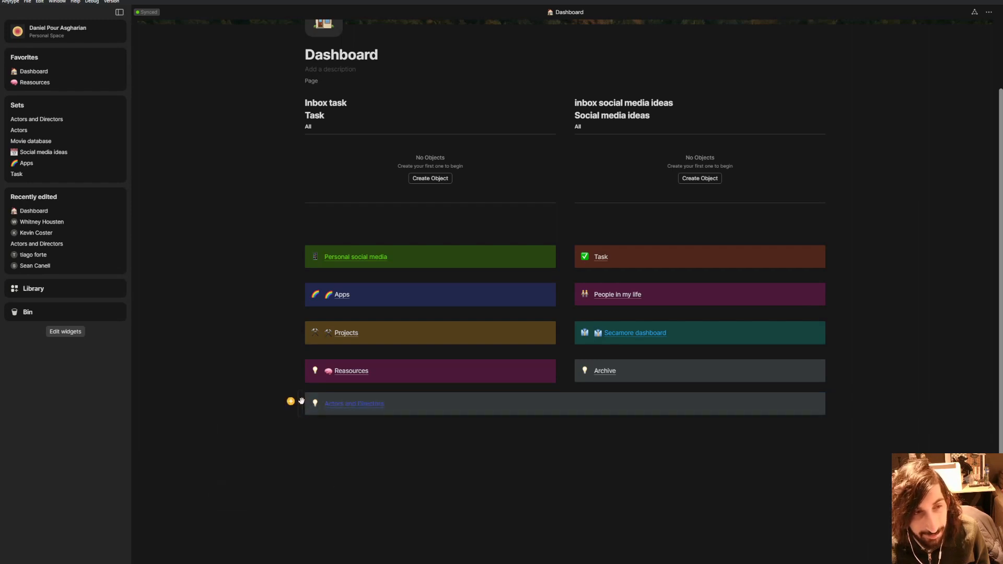
# Step: Set the Actors and Directors callout's background to Green
pyautogui.click(291, 402)
pyautogui.moveTo(265, 509)
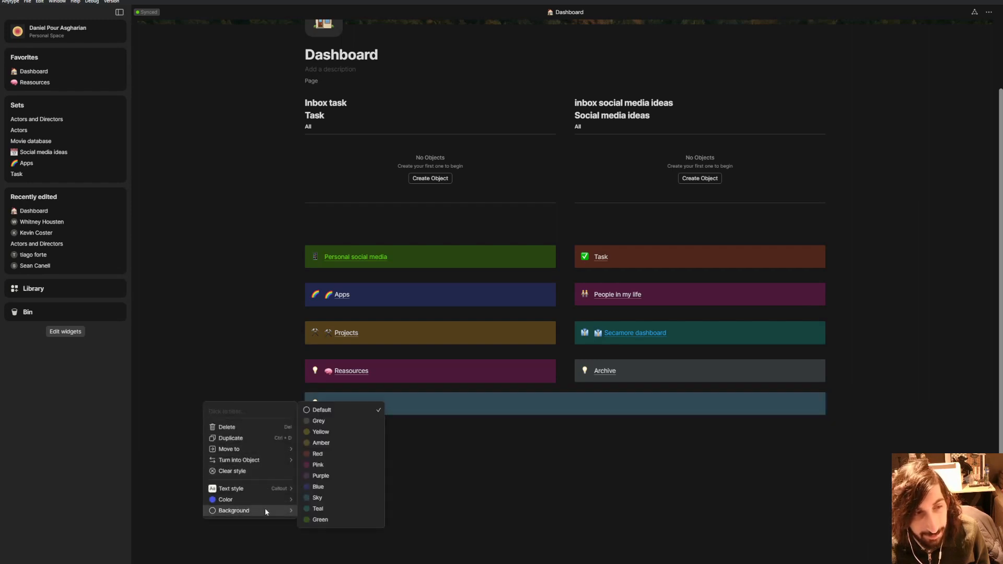
pyautogui.click(343, 519)
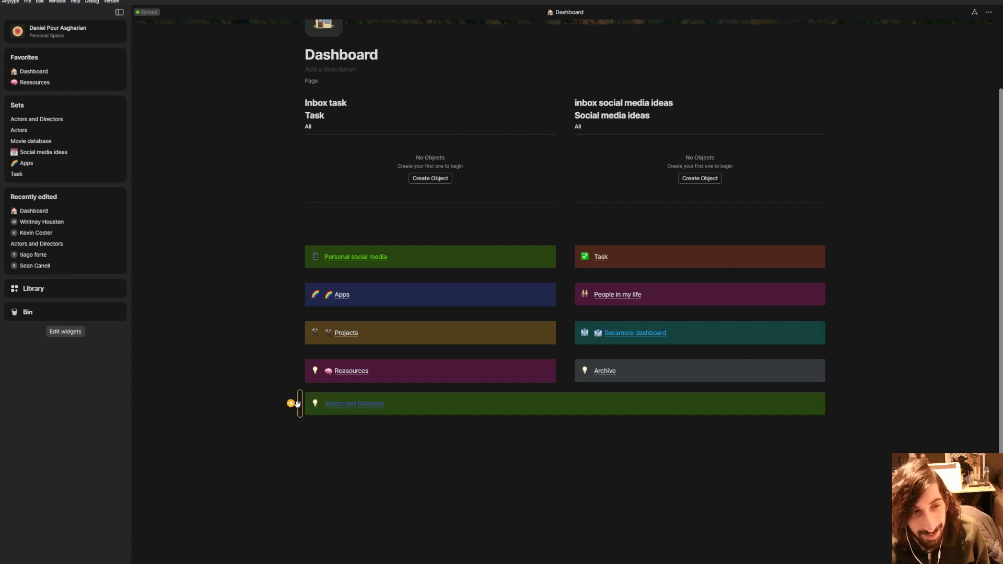
# Step: Change the Actors and Directors callout's text color to Grey
pyautogui.click(293, 403)
pyautogui.moveTo(258, 511)
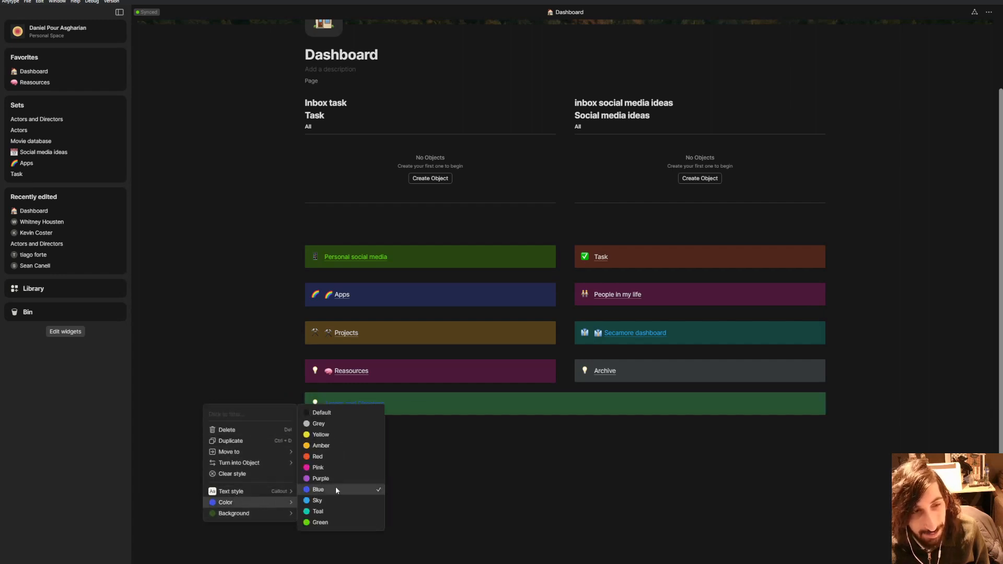
pyautogui.click(328, 424)
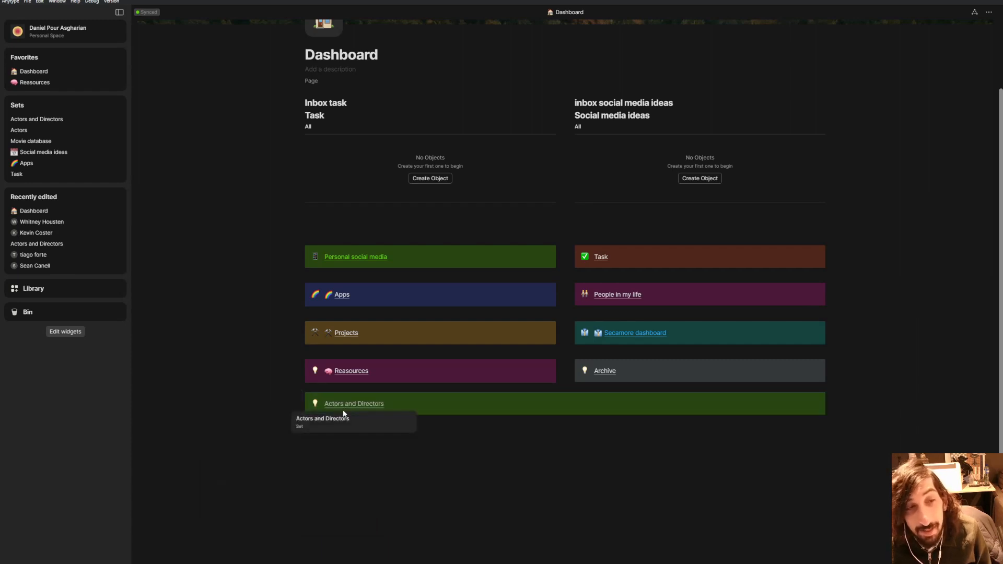
# Step: Create a new set at the end of the Dashboard based on the Movie object type and name it "Movies"
pyautogui.click(348, 433)
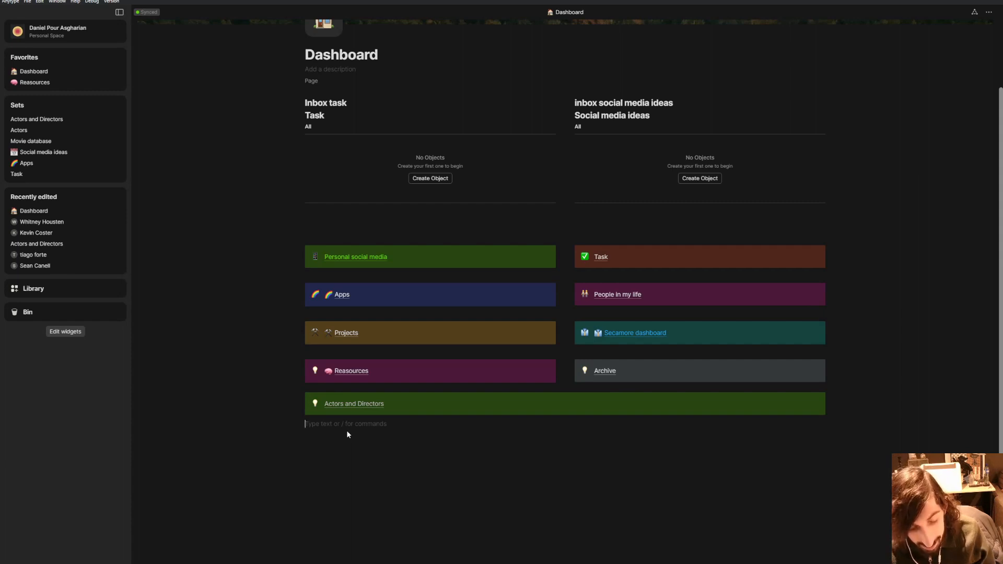
pyautogui.write('/set')
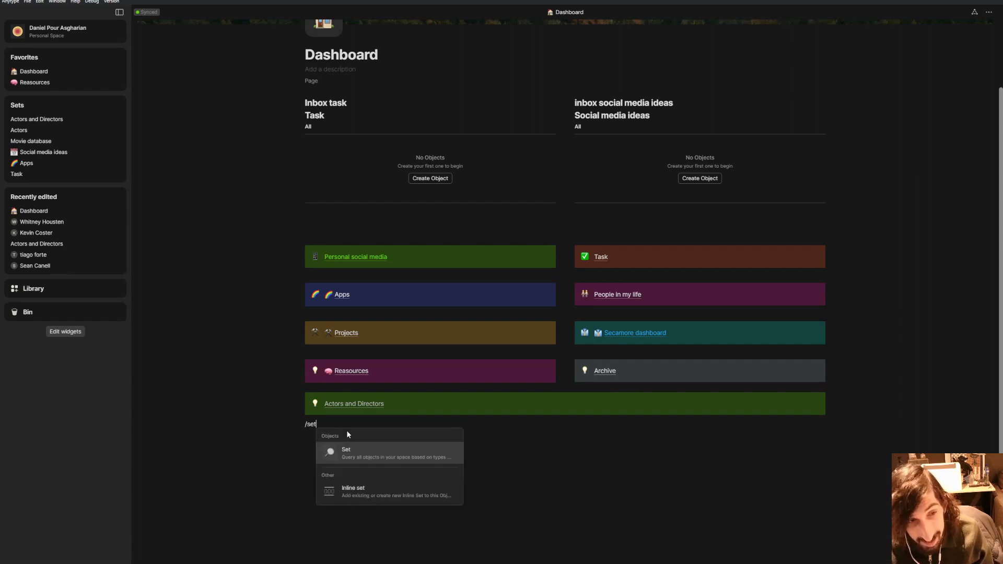
pyautogui.press('Return')
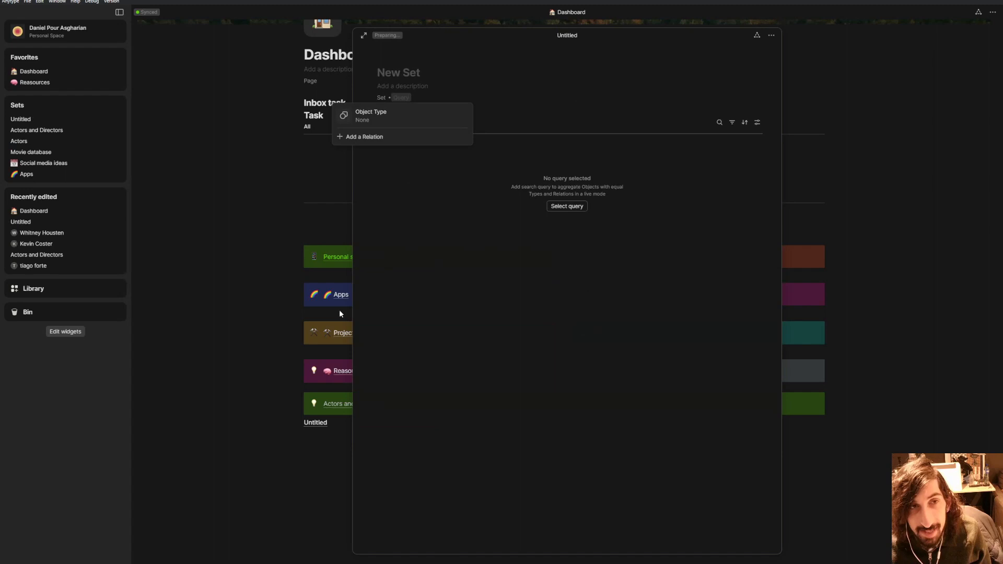
pyautogui.click(381, 118)
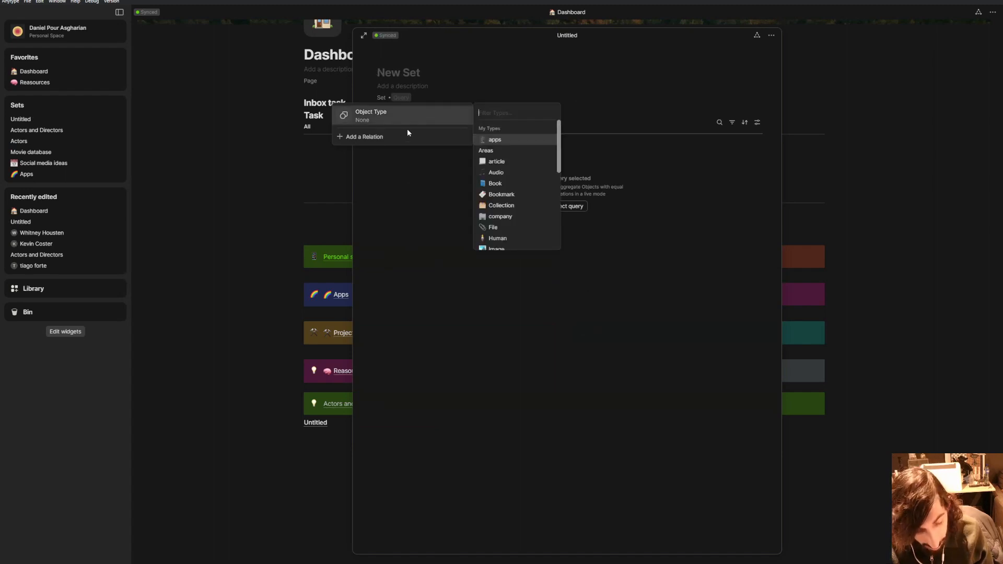
pyautogui.write('movies')
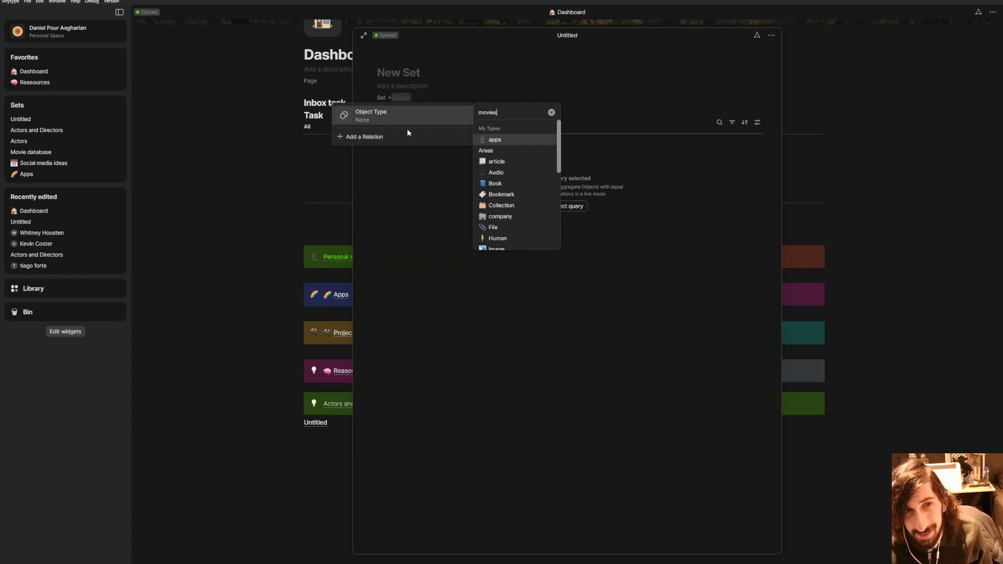
pyautogui.press('BackSpace')
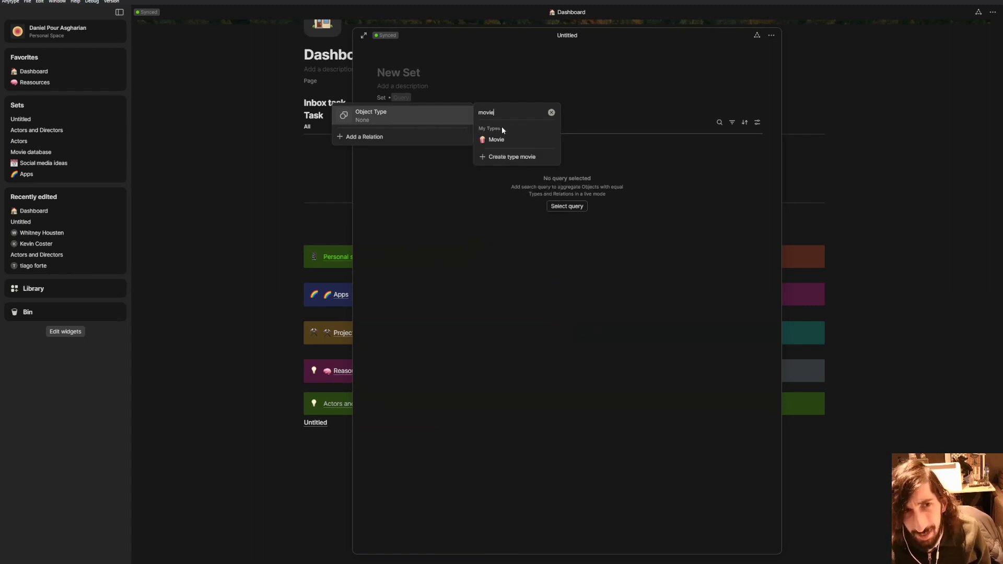
pyautogui.click(501, 141)
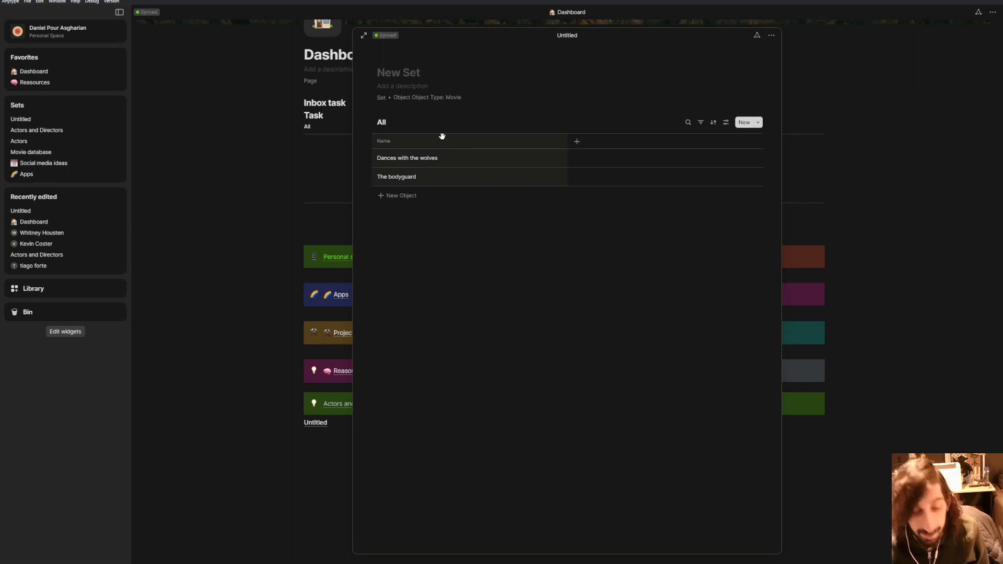
pyautogui.write('Movies')
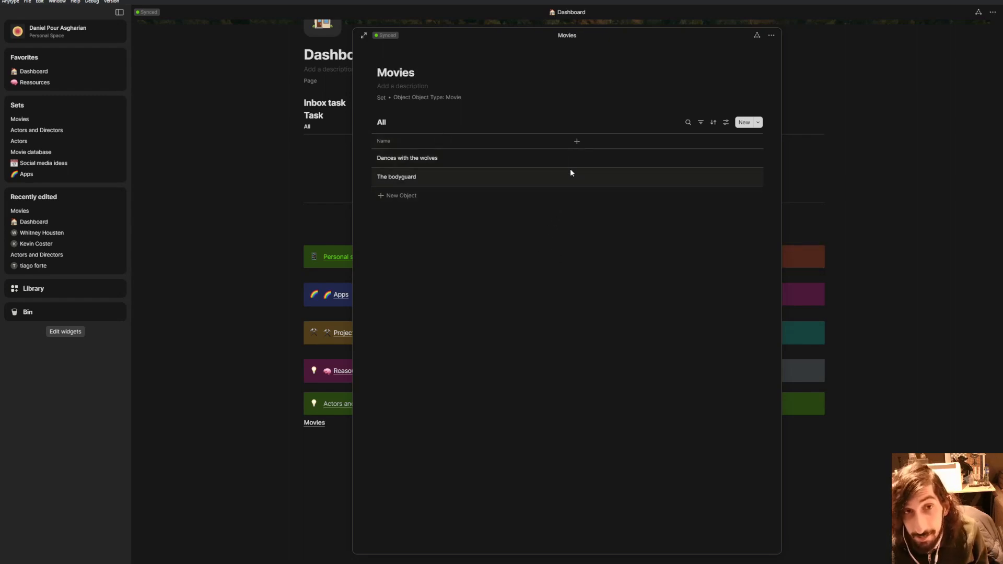
# Step: Leave the Movies set, decline the survey, and find and open the Movie type in the Library
pyautogui.click(577, 141)
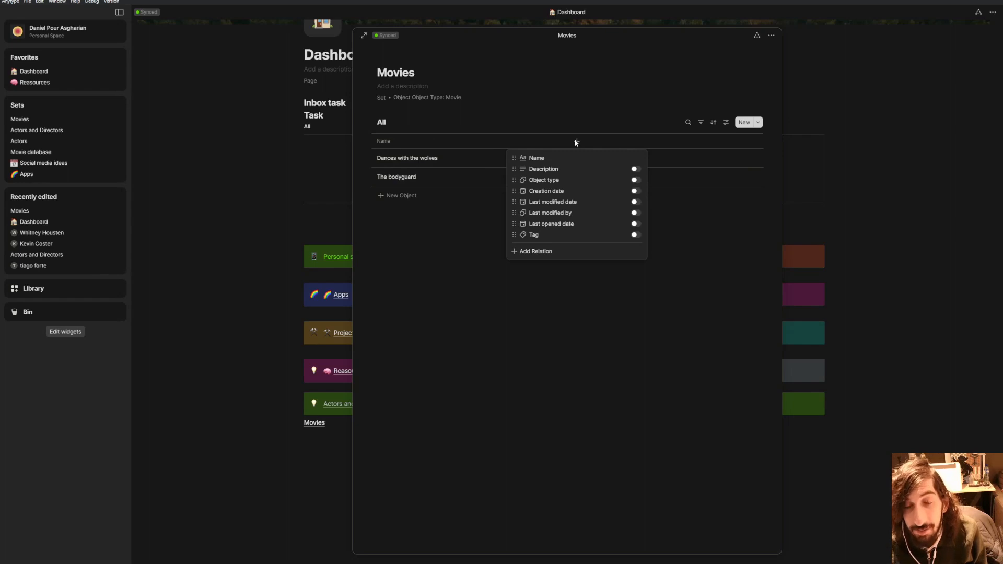
pyautogui.click(575, 140)
pyautogui.click(269, 219)
pyautogui.click(92, 293)
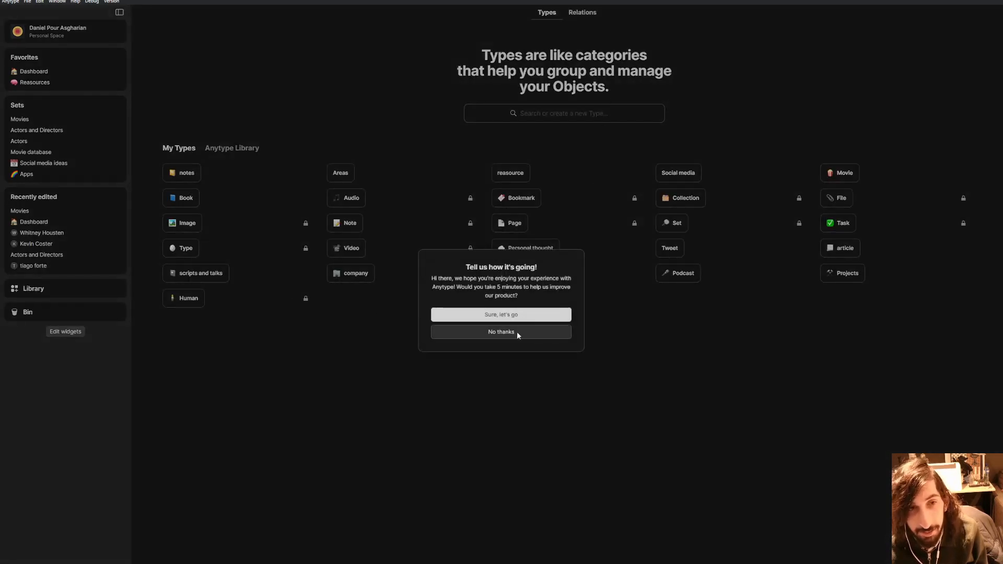
pyautogui.click(516, 331)
pyautogui.click(554, 118)
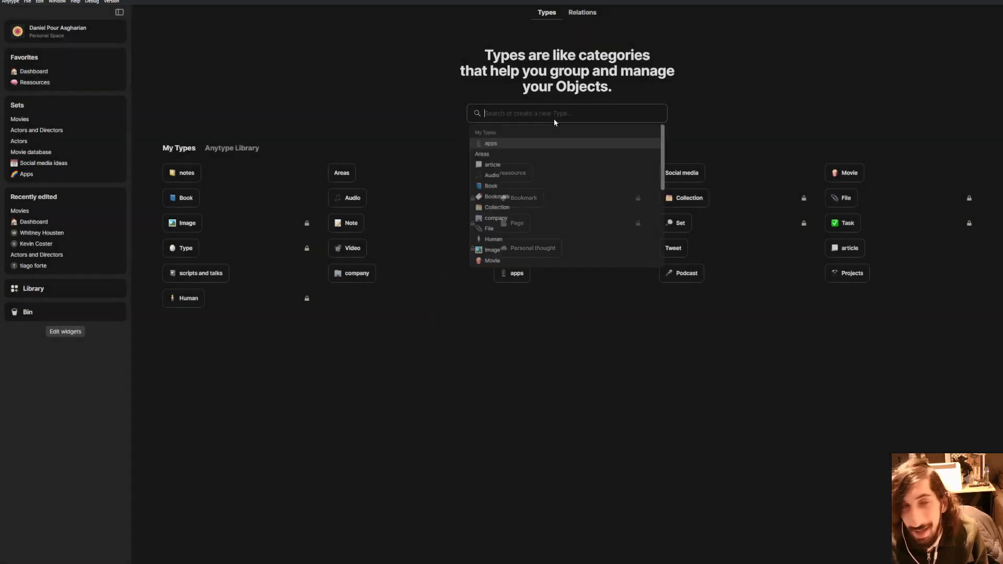
pyautogui.write('movie')
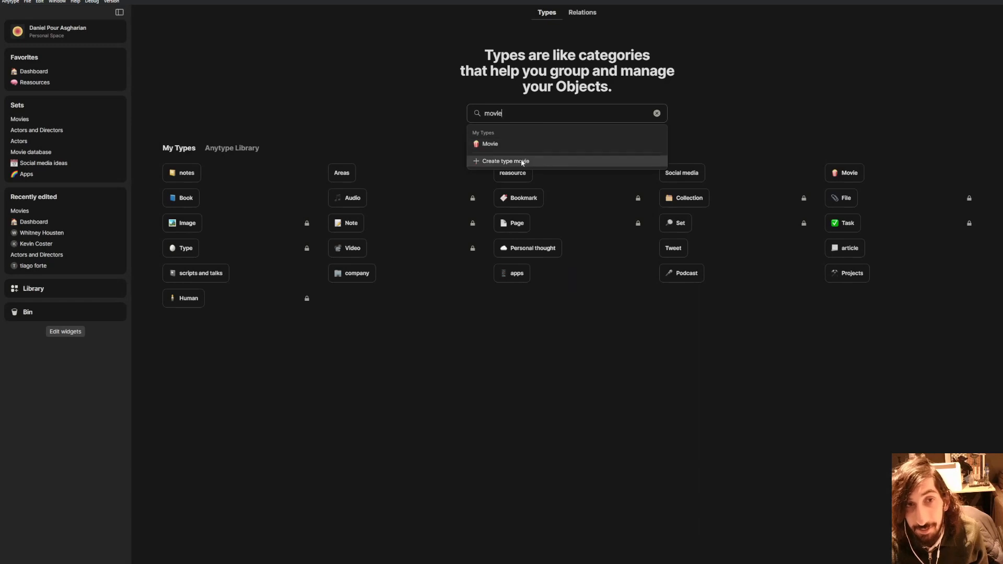
pyautogui.click(375, 127)
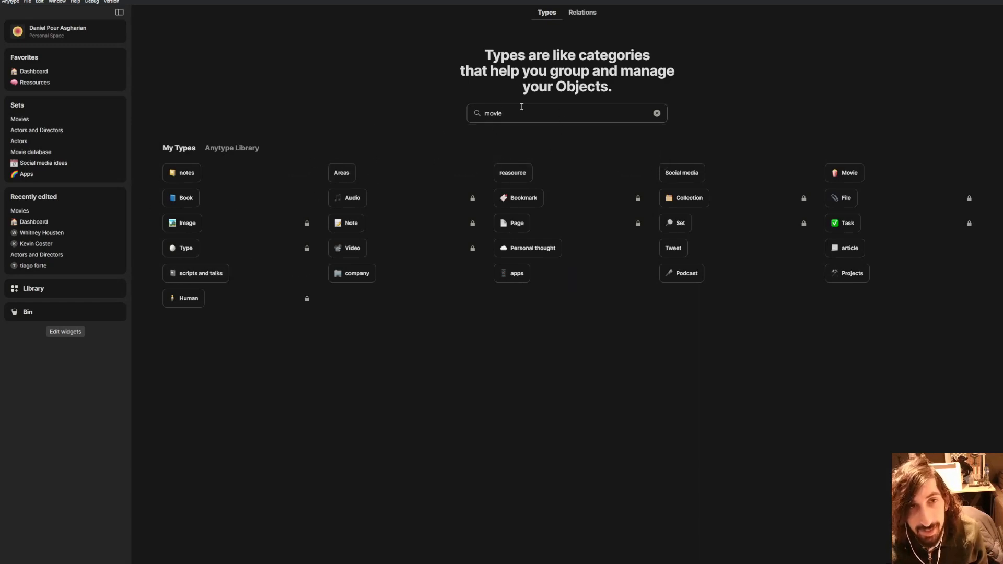
pyautogui.click(507, 139)
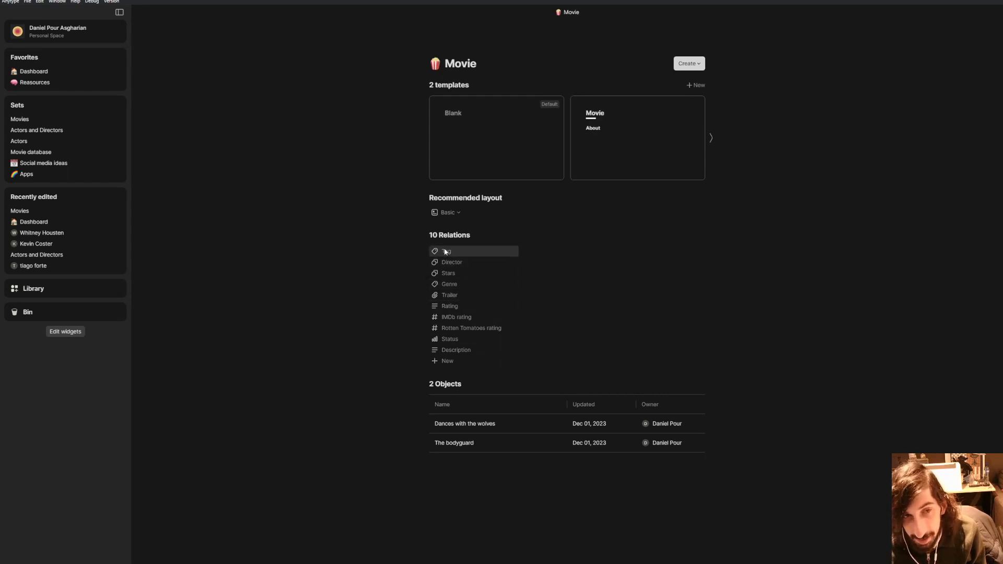
# Step: Unlink the Status relation from the Movie type and create a Tag relation named "Status for movies" in its place
pyautogui.click(468, 339)
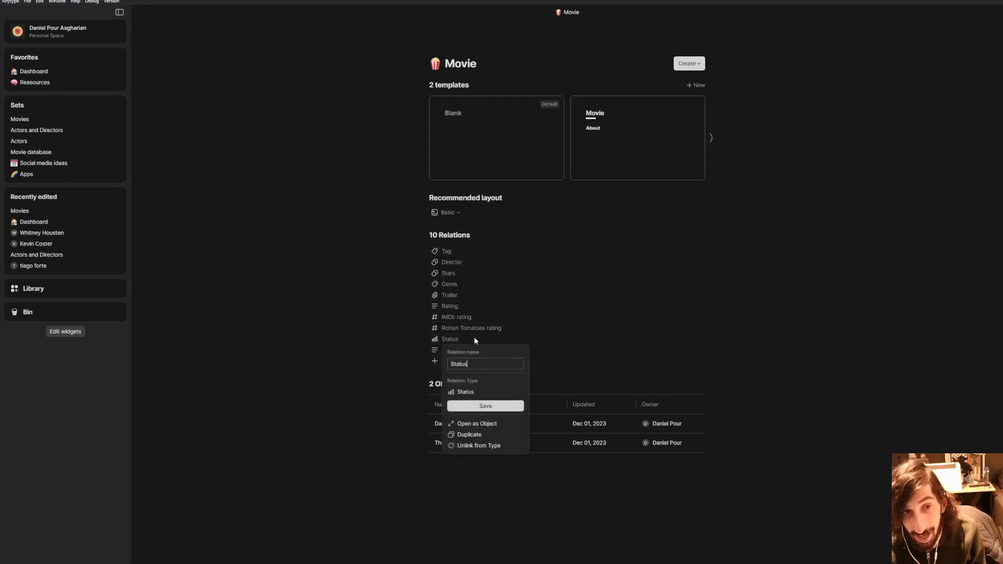
pyautogui.click(496, 446)
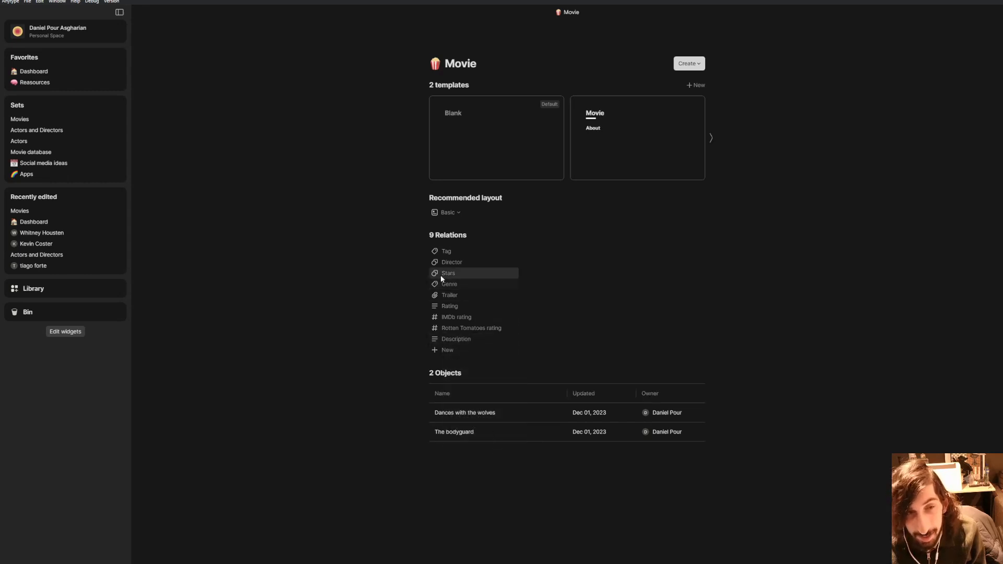
pyautogui.click(450, 350)
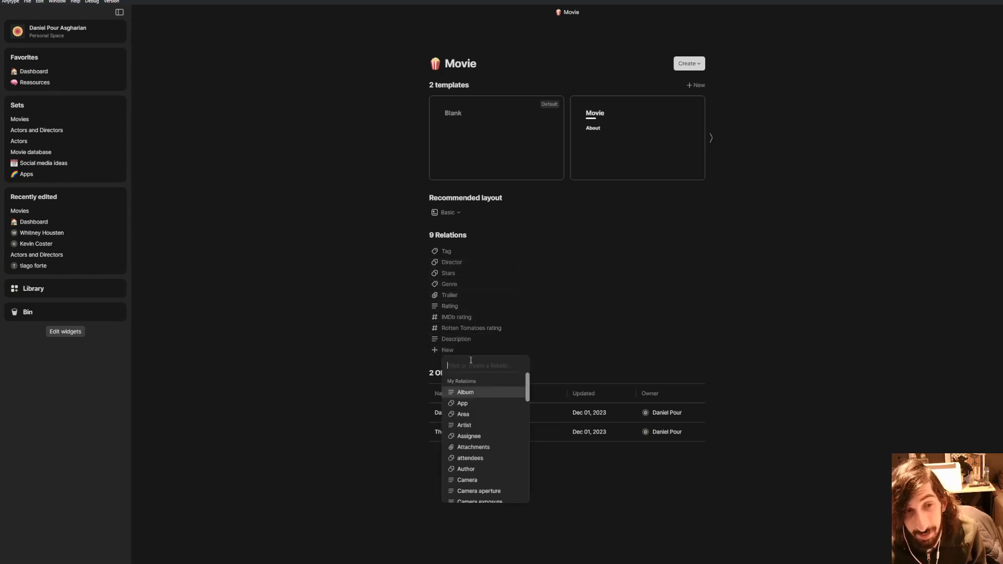
pyautogui.write('Statu')
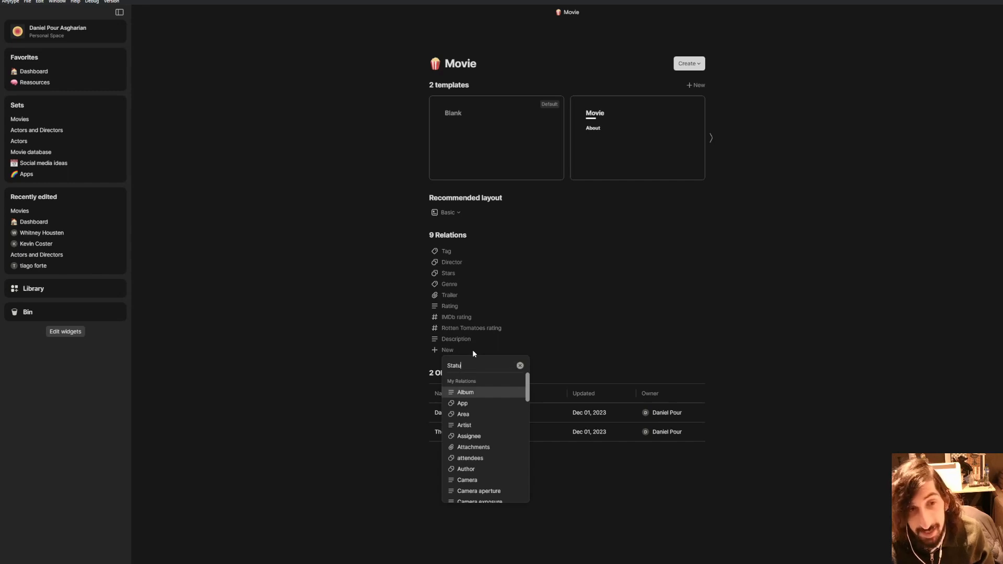
pyautogui.write('s for movie')
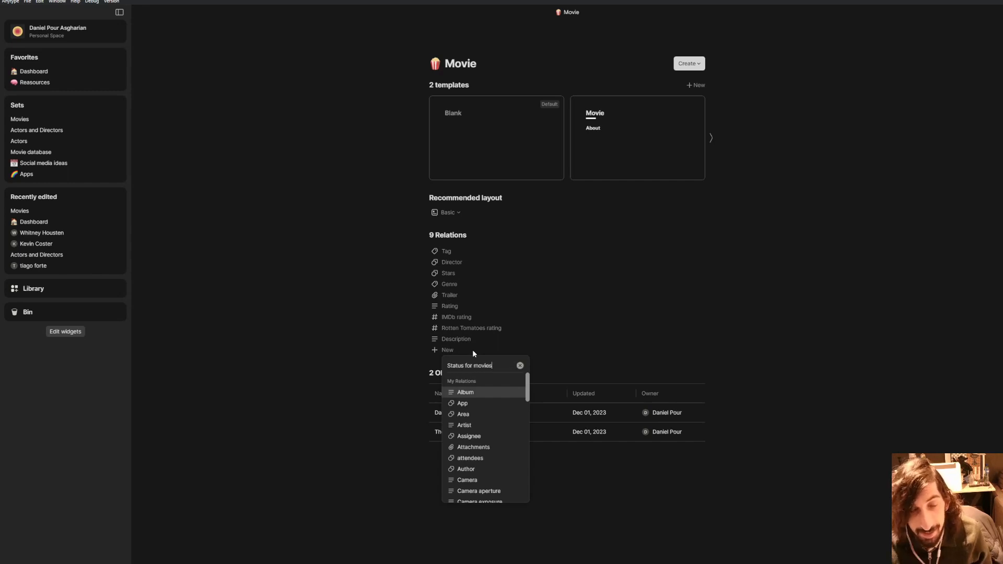
pyautogui.write('s')
pyautogui.click(489, 425)
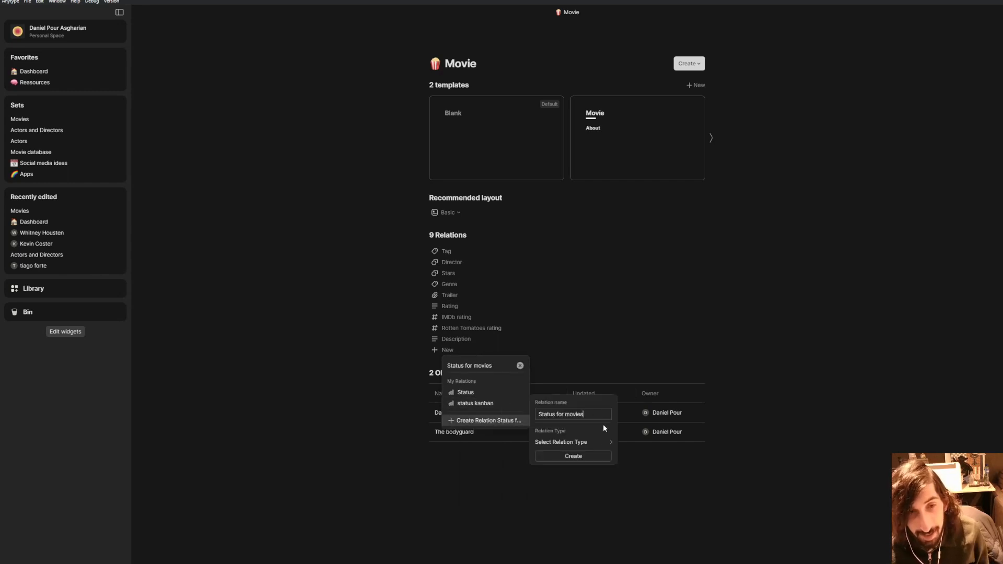
pyautogui.moveTo(572, 440)
pyautogui.click(648, 437)
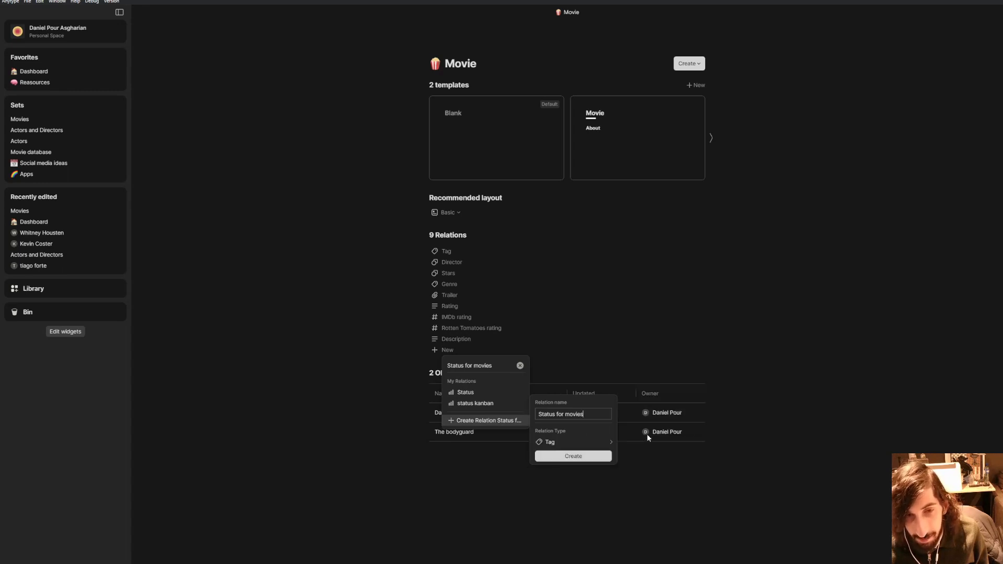
pyautogui.click(579, 457)
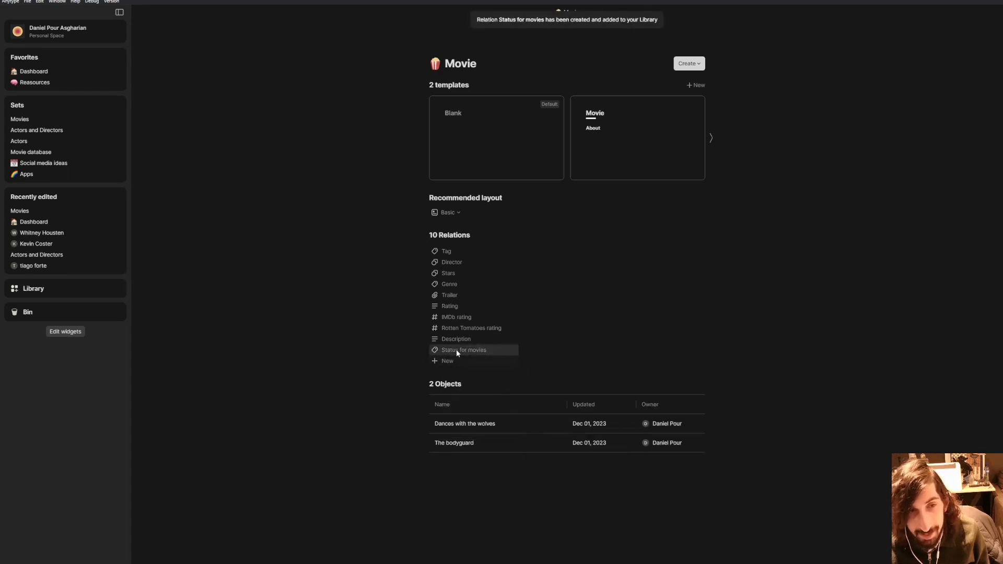
pyautogui.click(613, 155)
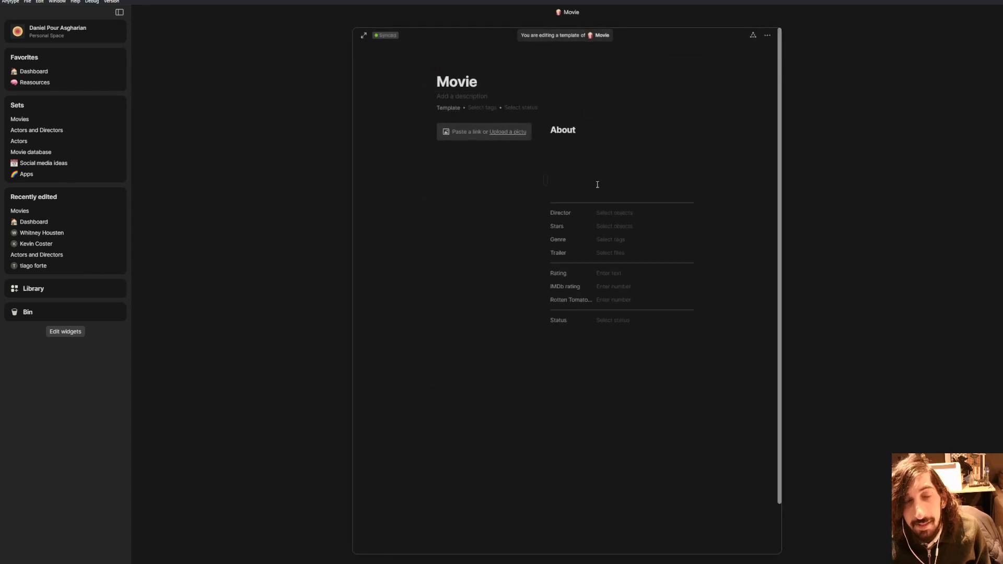
pyautogui.click(285, 184)
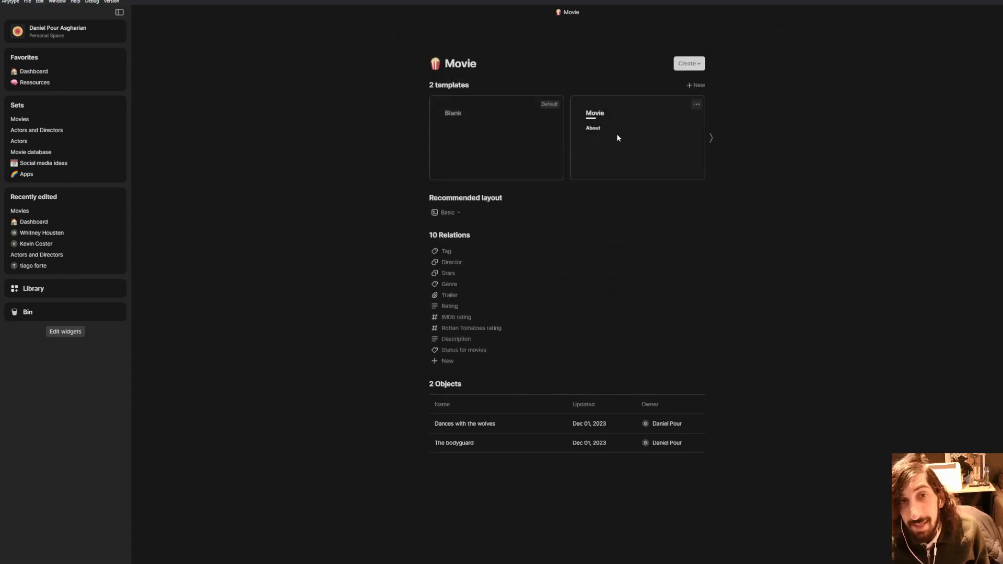
pyautogui.click(49, 289)
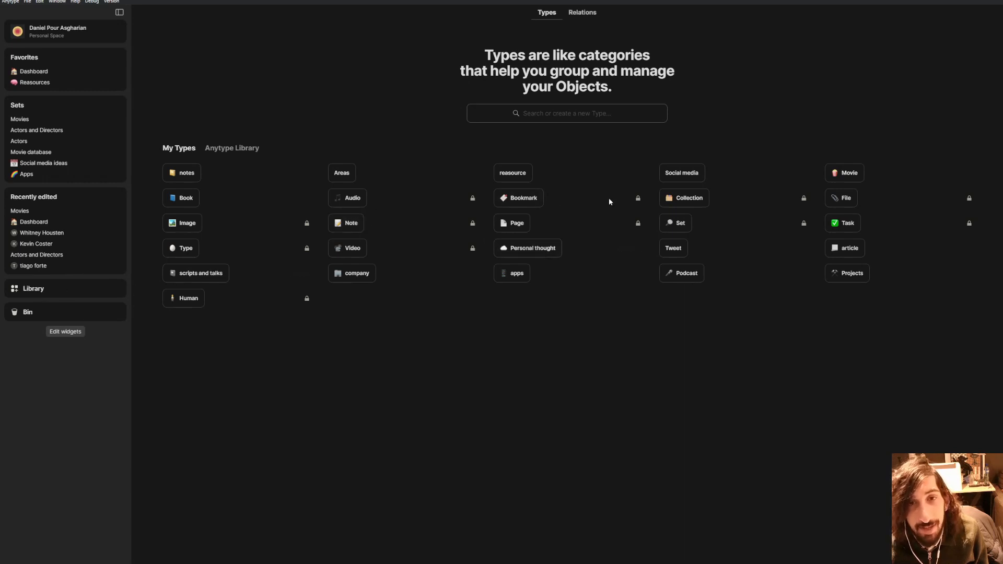
pyautogui.click(847, 173)
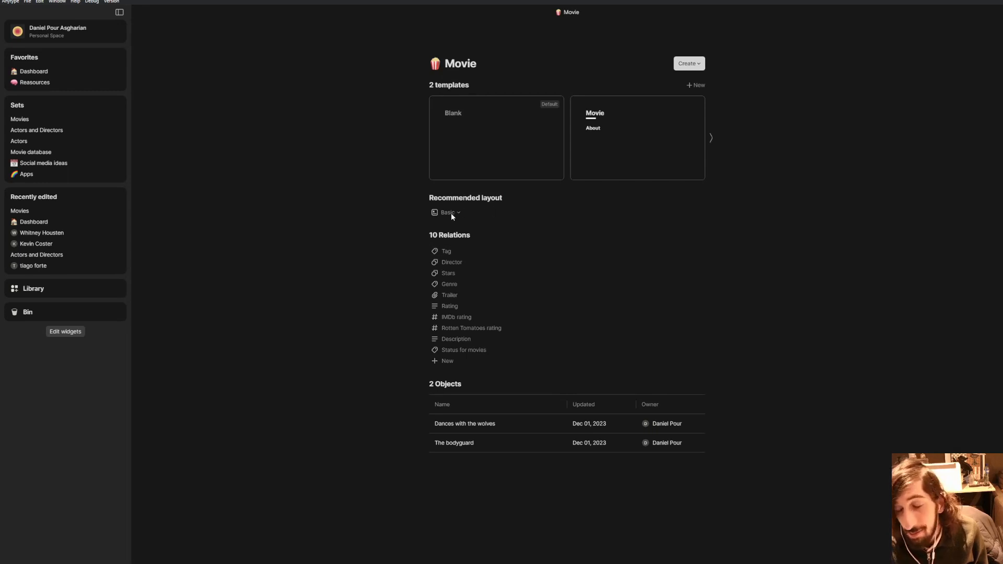
# Step: Open the Movie template and place the Status for movies relation in the About column, above the divider before Director
pyautogui.click(607, 139)
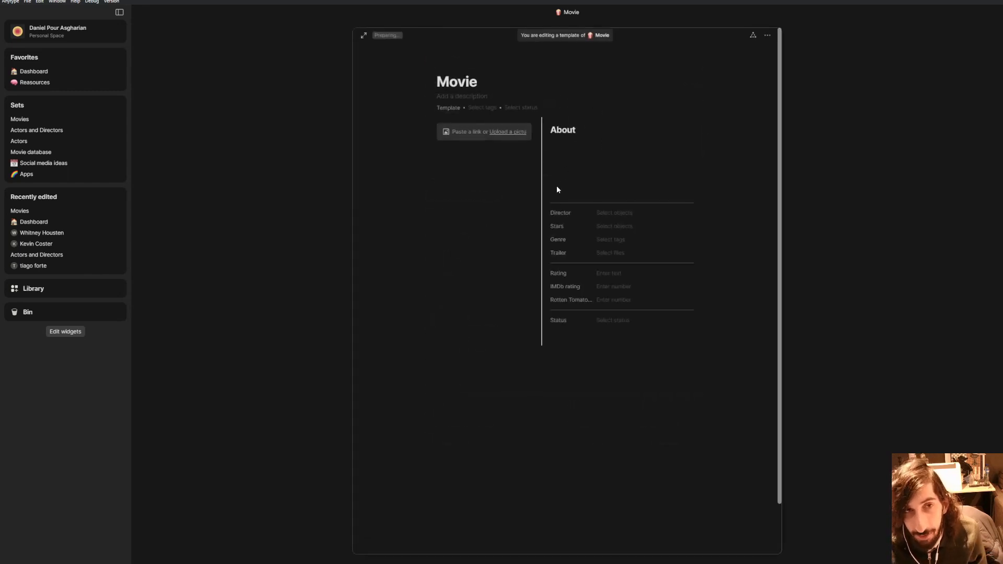
pyautogui.click(752, 37)
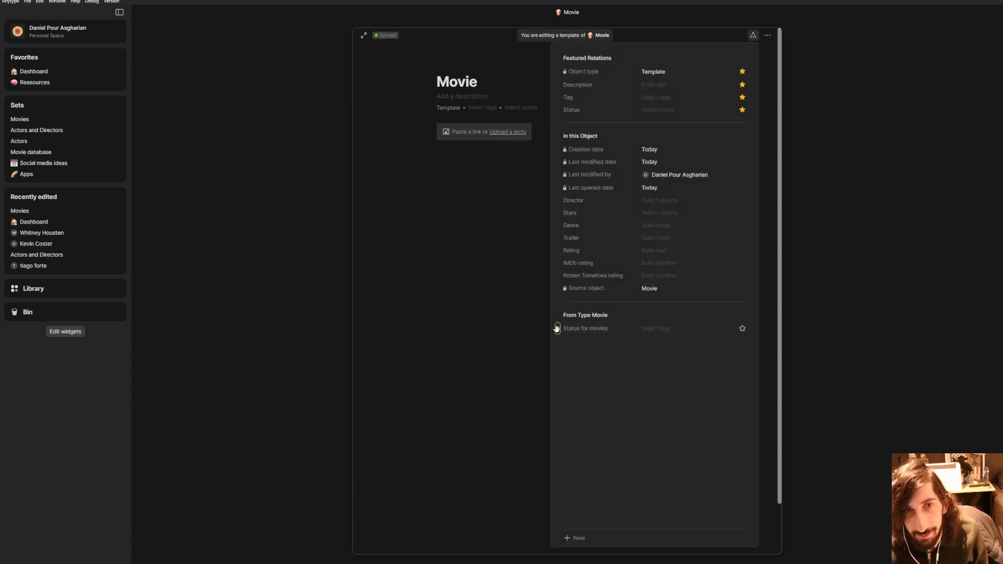
pyautogui.moveTo(557, 328); pyautogui.dragTo(470, 156)
pyautogui.click(454, 210)
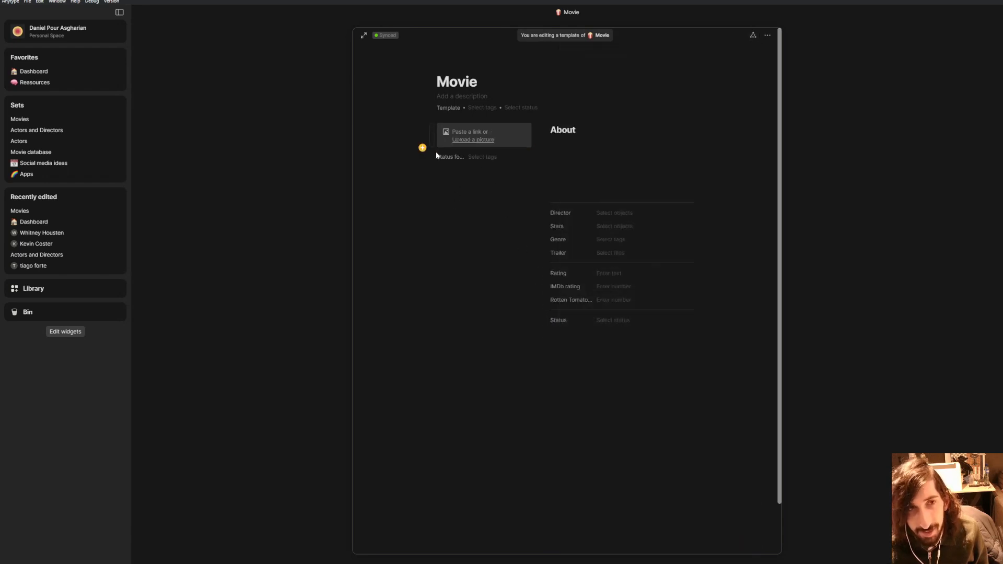
pyautogui.click(428, 155)
pyautogui.click(461, 187)
pyautogui.moveTo(431, 157); pyautogui.dragTo(582, 199)
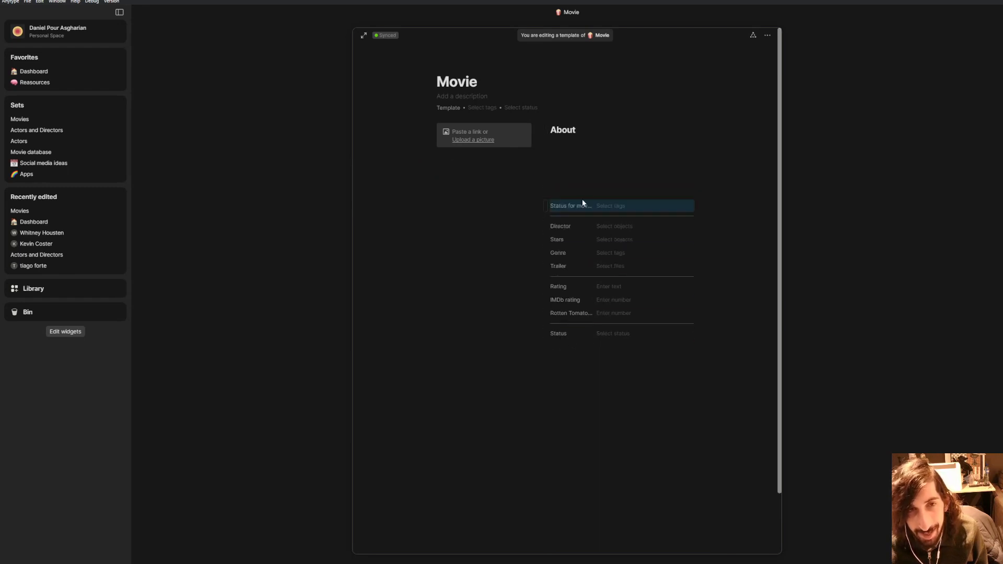
# Step: Delete the old Status relation block from the Movie template, and undo a trial move of the Status for movies relation
pyautogui.click(546, 333)
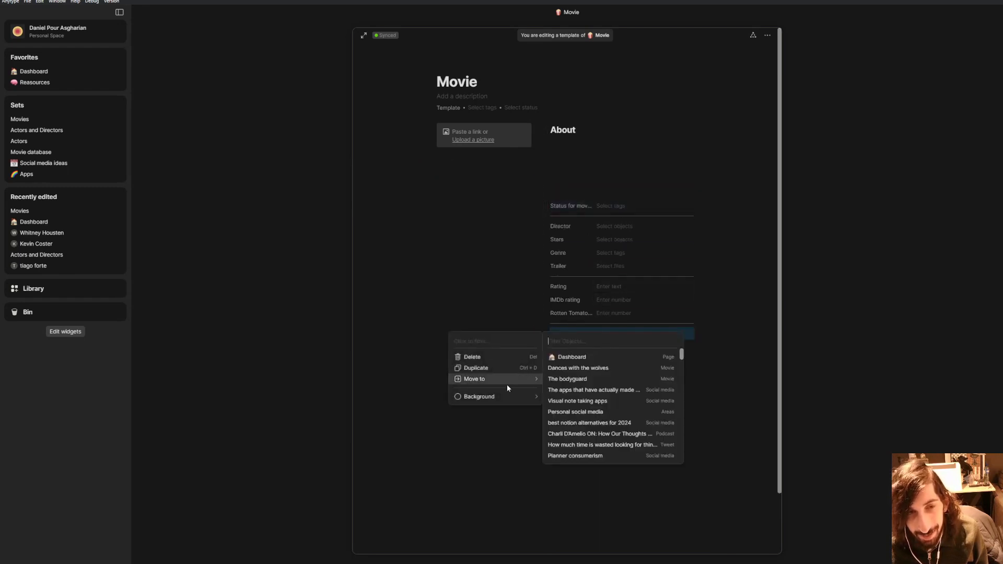
pyautogui.click(487, 352)
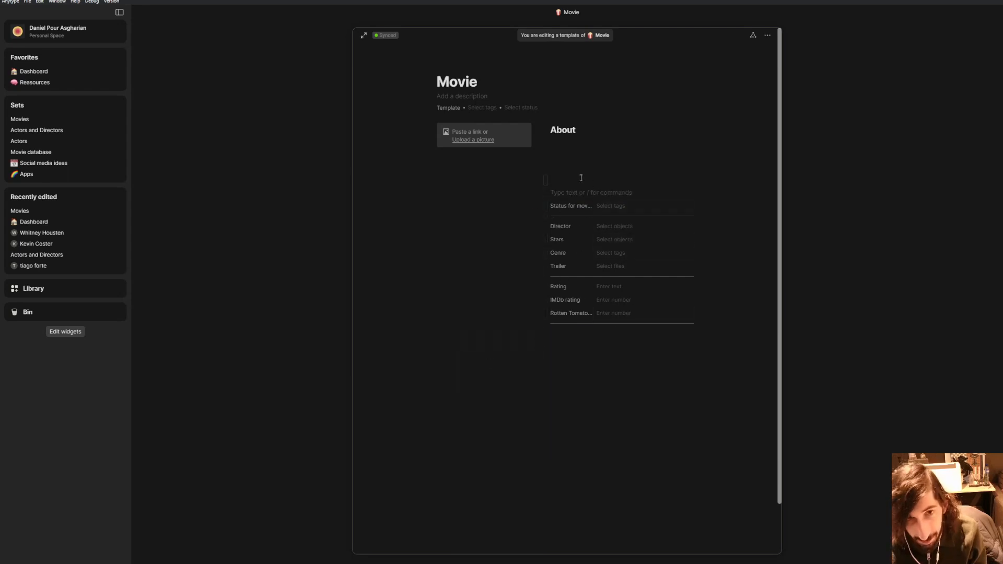
pyautogui.moveTo(548, 205); pyautogui.dragTo(644, 197)
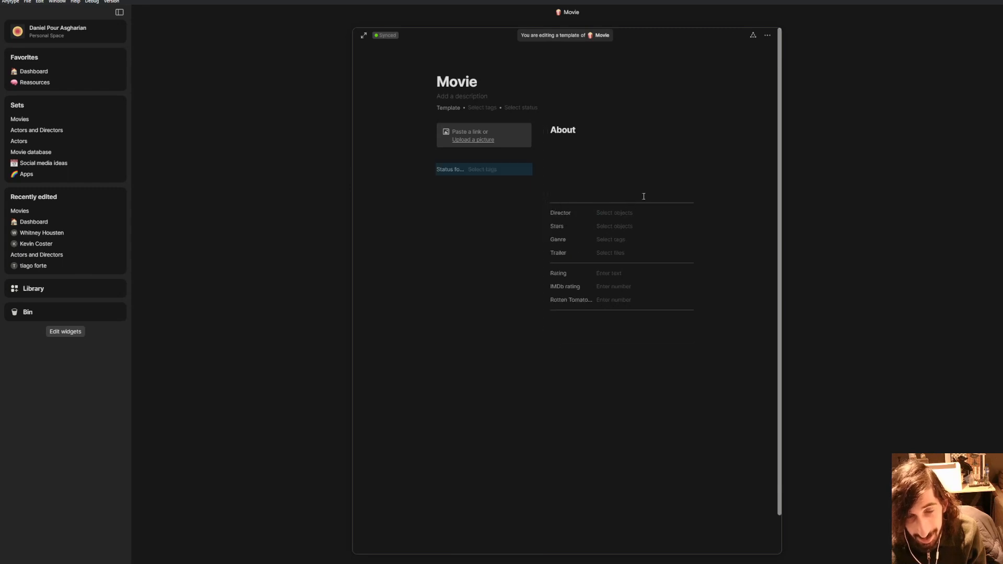
pyautogui.hotkey('ctrl', 'z')
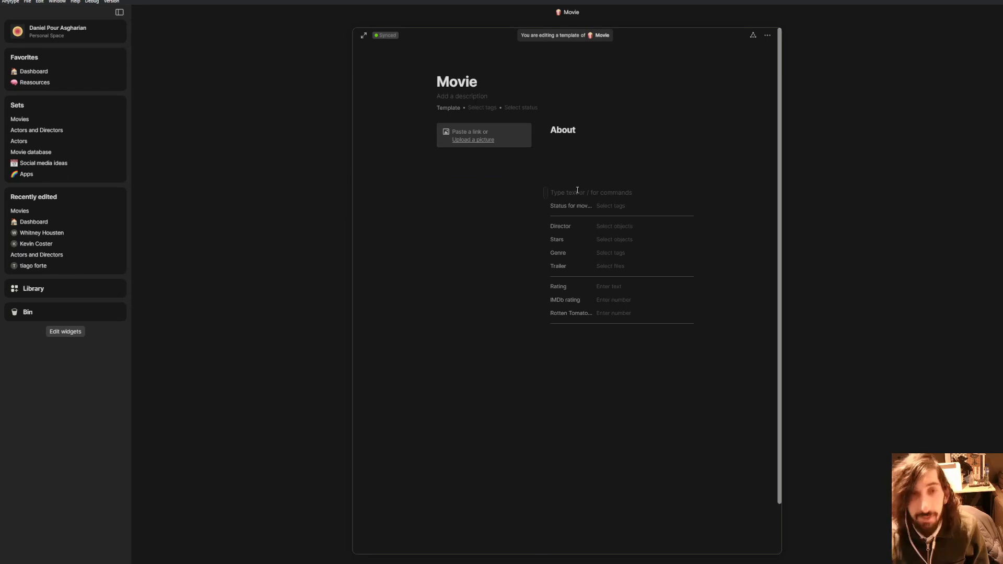
# Step: Create a "To be watched" option for the Status for movies relation and clear it from the template's value
pyautogui.click(617, 206)
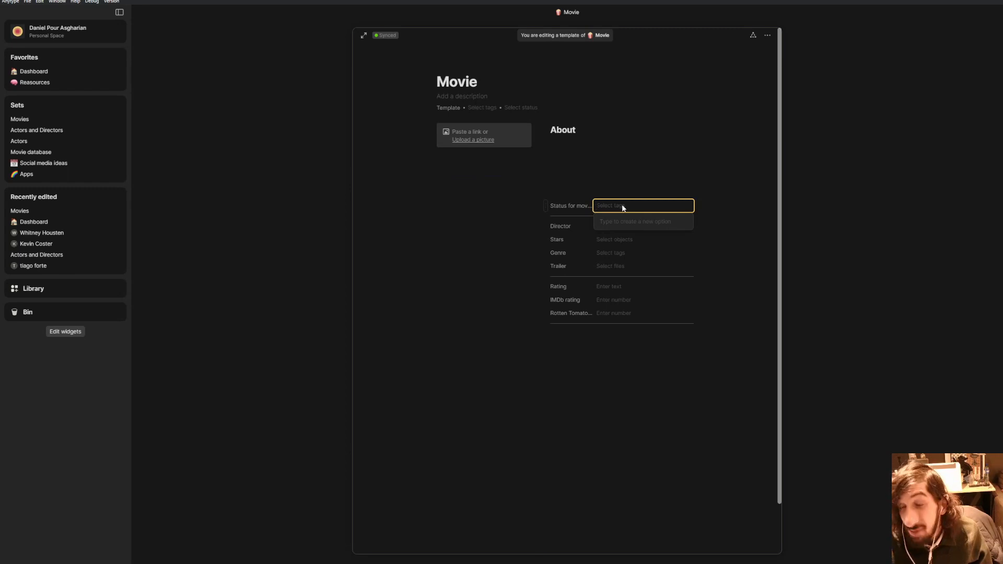
pyautogui.write('To be watc')
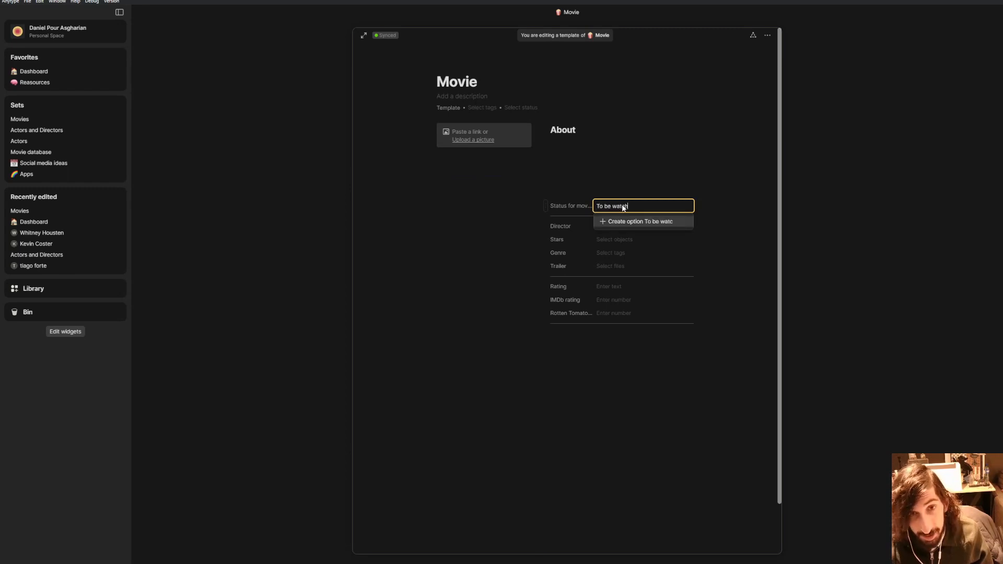
pyautogui.write('hed')
pyautogui.press('Return')
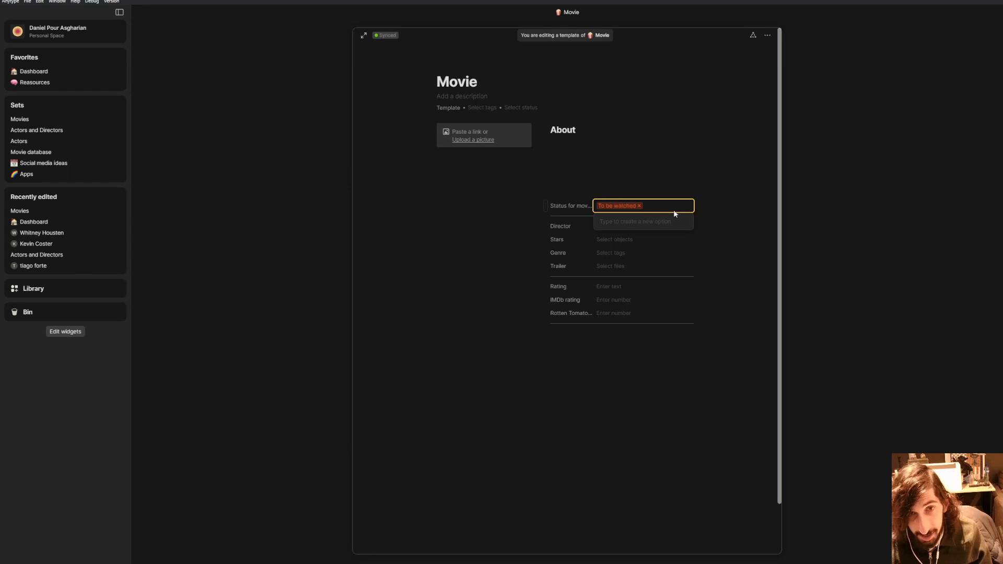
pyautogui.click(640, 206)
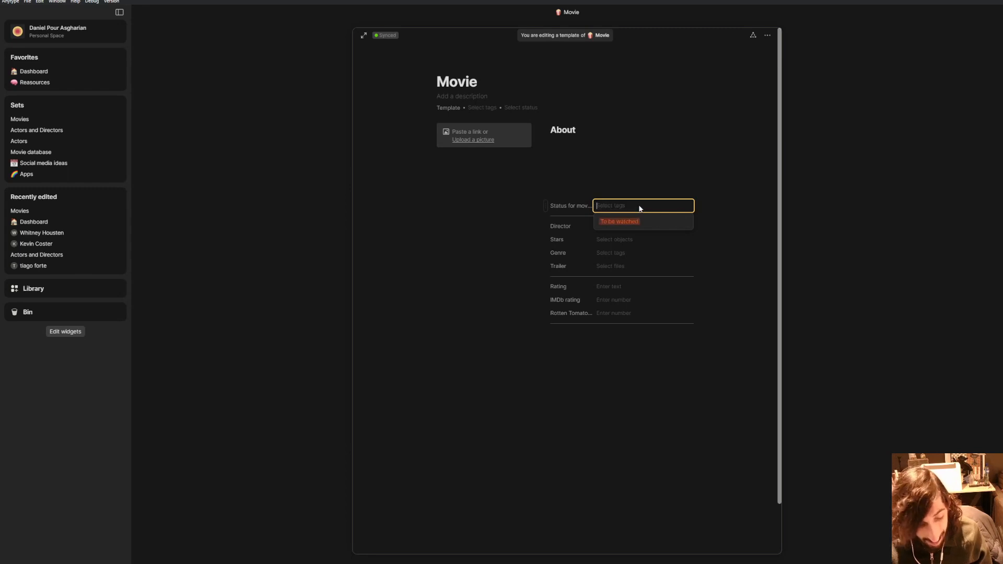
# Step: Create a "watched" option for the Status for movies relation, leaving "To be watched" unselected
pyautogui.write('To be w')
pyautogui.press('Return')
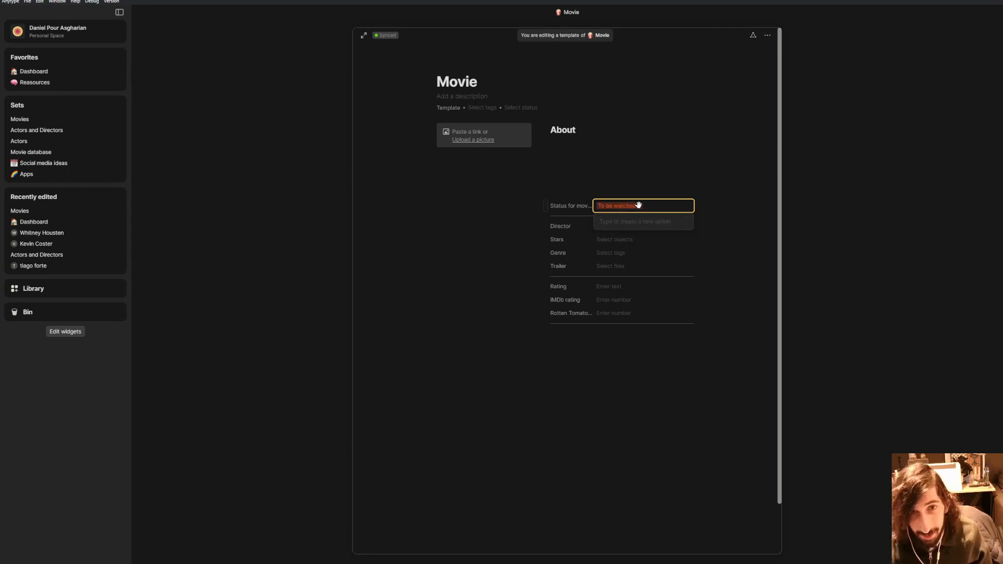
pyautogui.click(640, 207)
pyautogui.write('w')
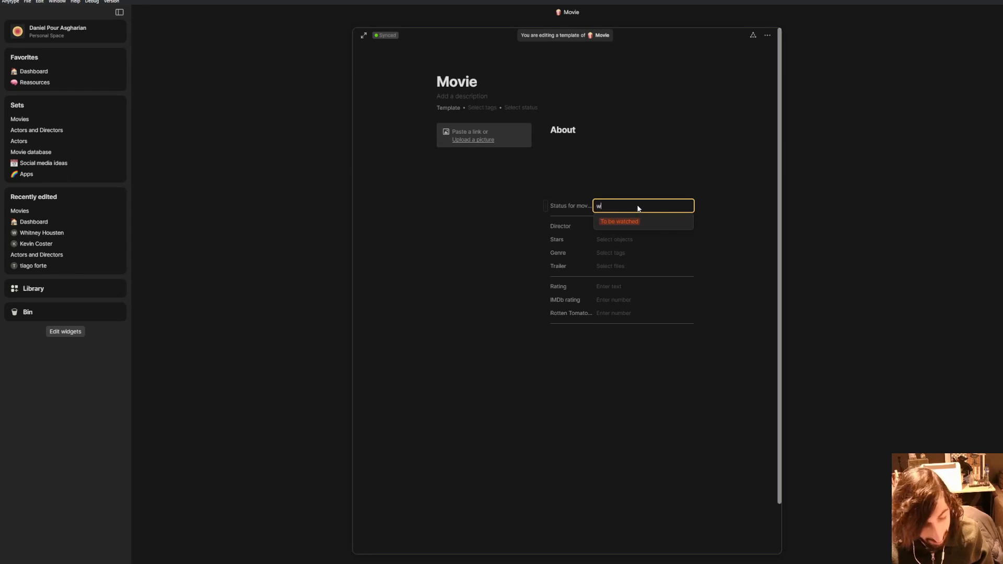
pyautogui.write('atched')
pyautogui.press('Return')
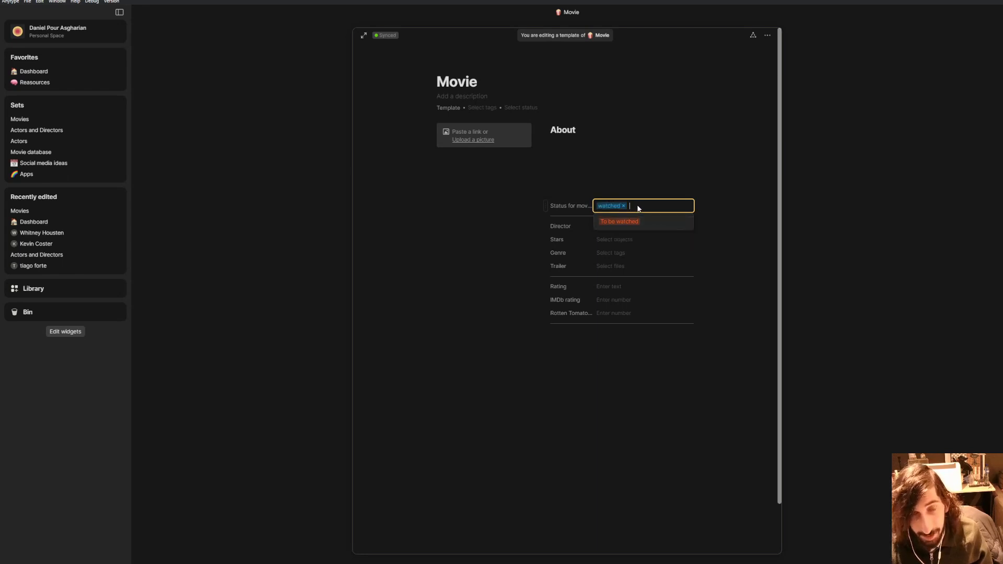
# Step: Clear "watched" from Status for movies, create a "watching" option, and leave the template's status value empty
pyautogui.click(624, 207)
pyautogui.write('wact')
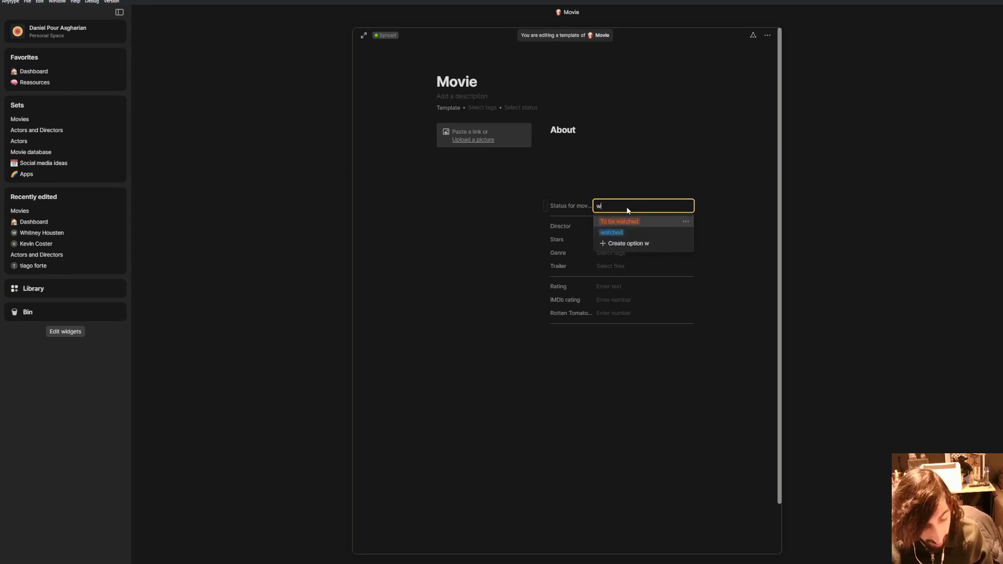
pyautogui.press('BackSpace')
pyautogui.press('BackSpace')
pyautogui.write('tching')
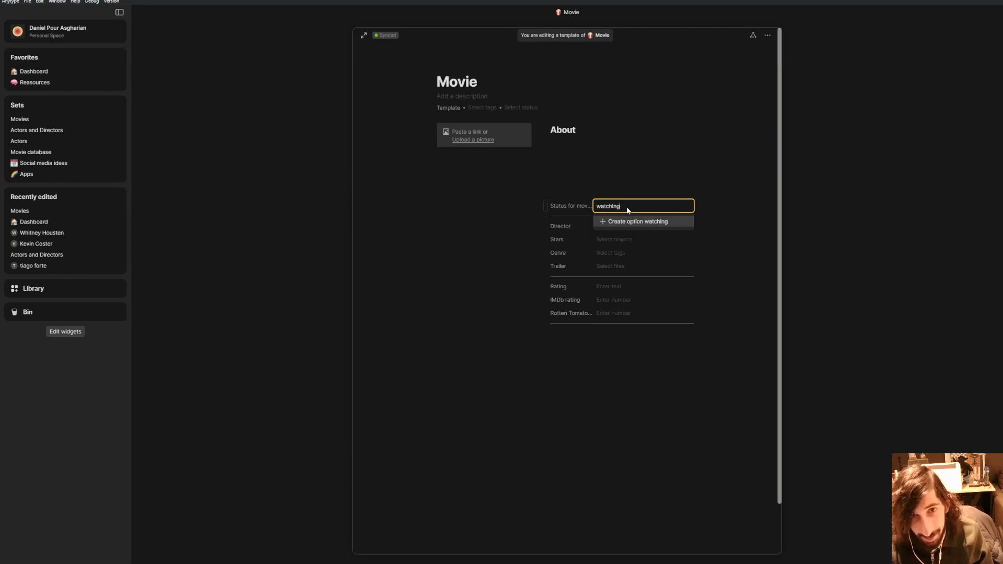
pyautogui.press('Return')
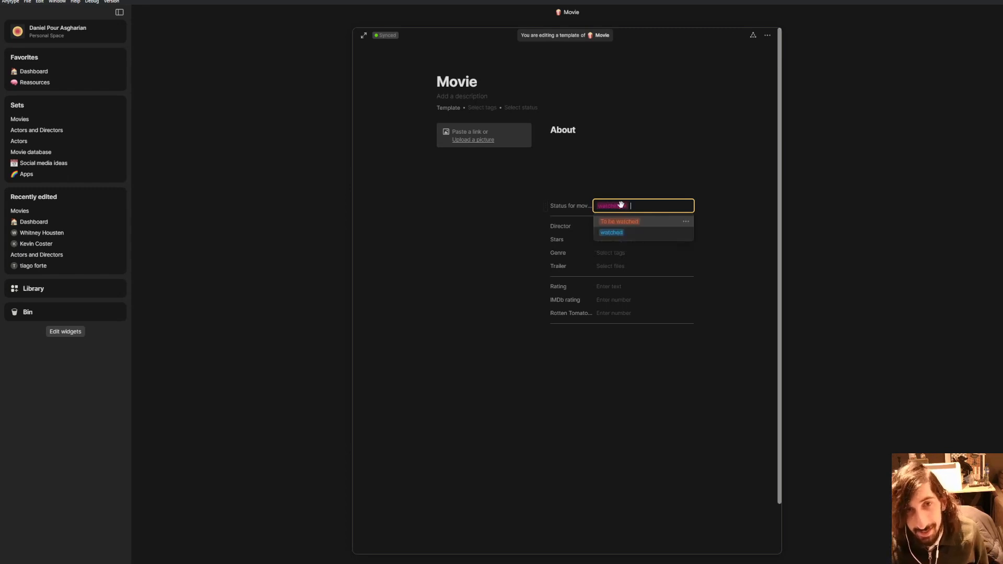
pyautogui.click(621, 205)
pyautogui.click(670, 378)
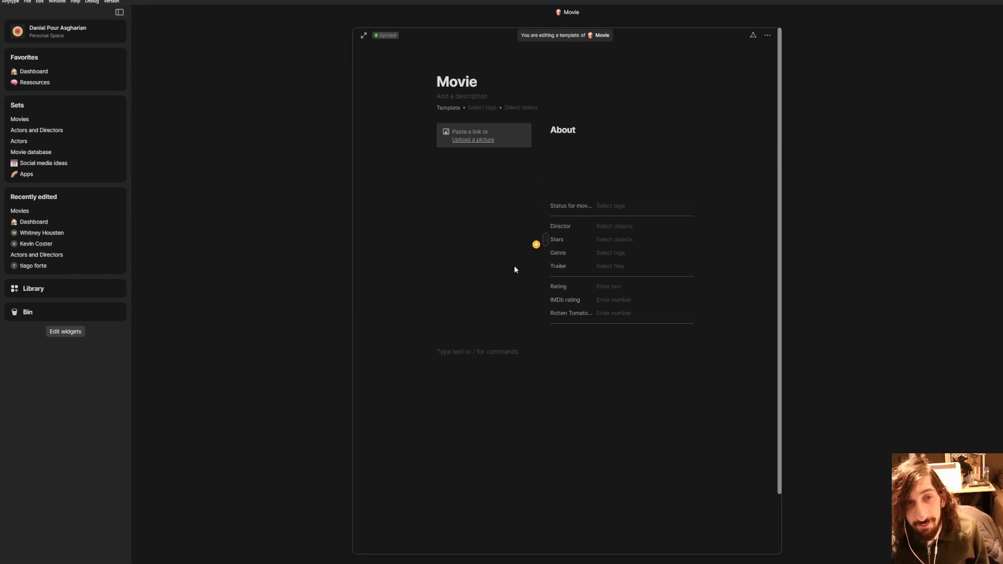
pyautogui.click(524, 357)
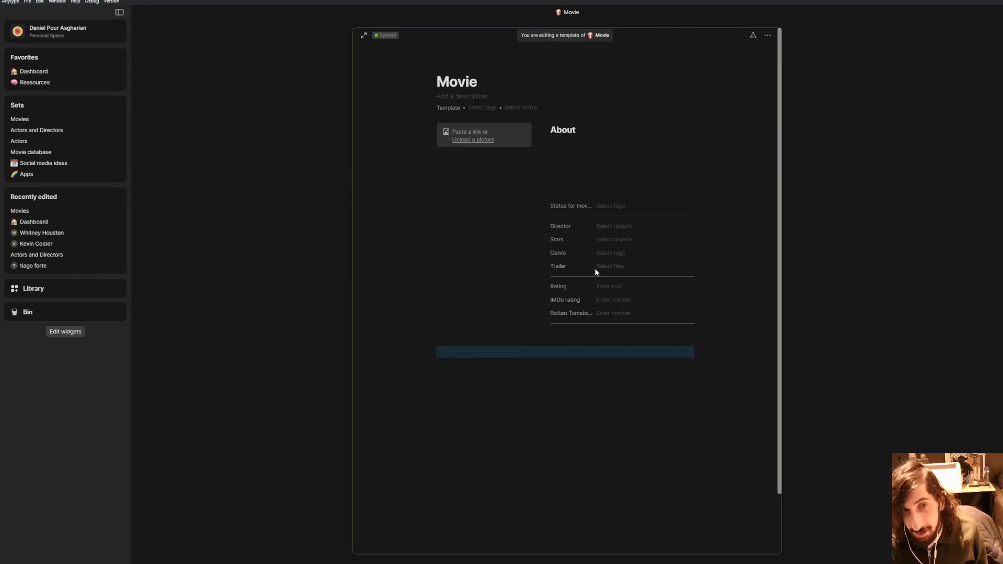
pyautogui.press('BackSpace')
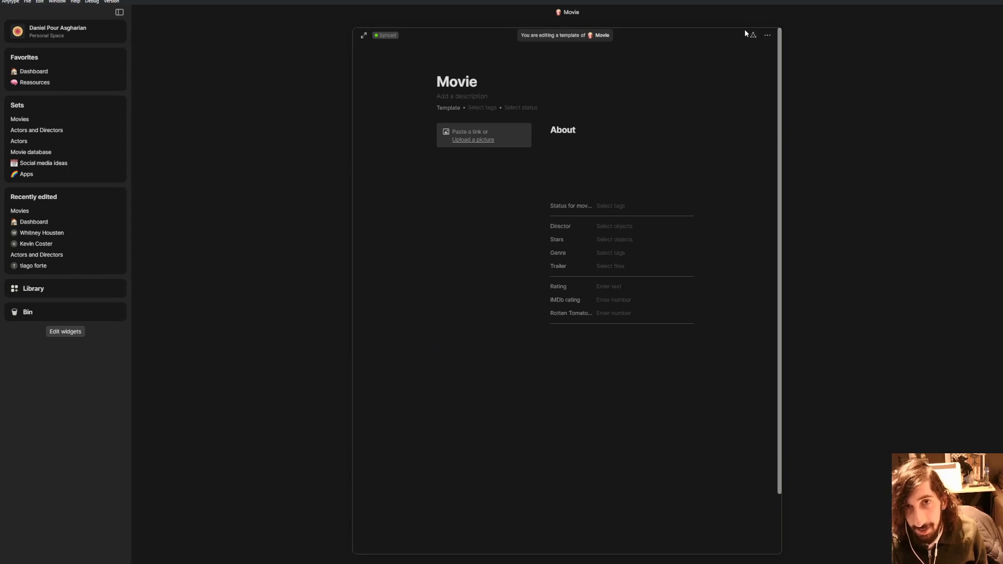
pyautogui.click(752, 34)
pyautogui.click(397, 295)
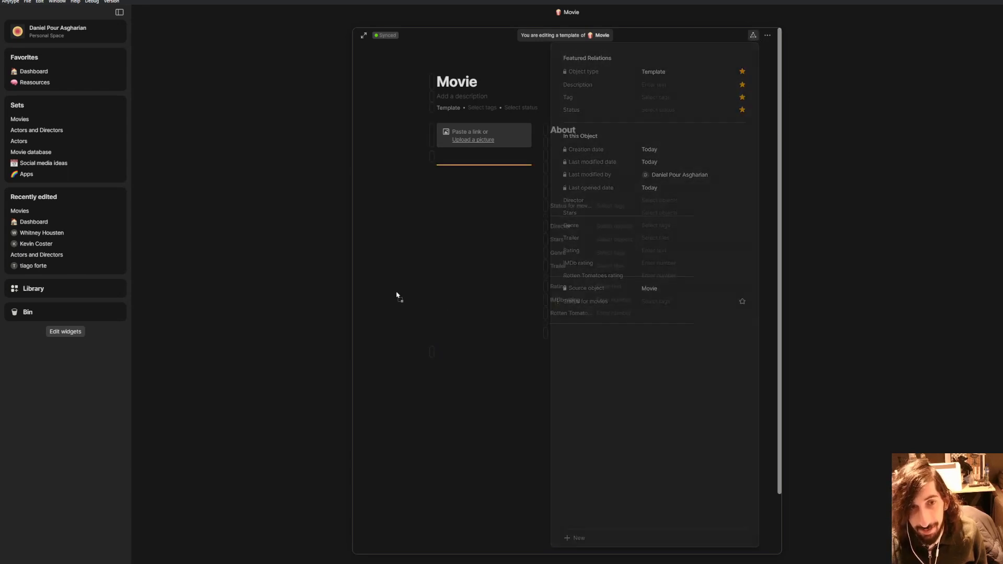
pyautogui.moveTo(397, 296); pyautogui.dragTo(606, 317)
# Step: Insert a Rotten Tomatoes rating relation block at the bottom of the Movie template and delete it again
pyautogui.click(505, 322)
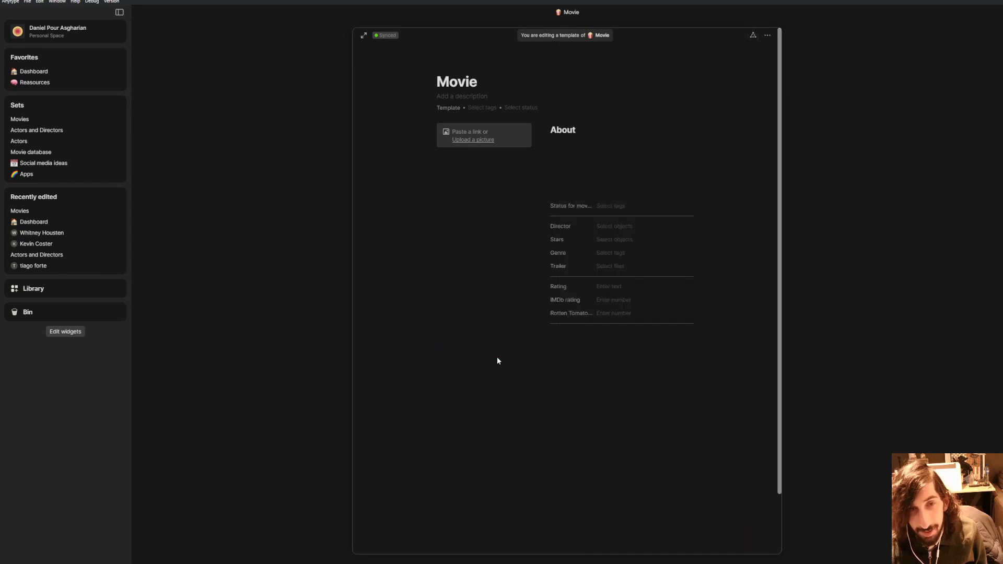
pyautogui.write('/rott')
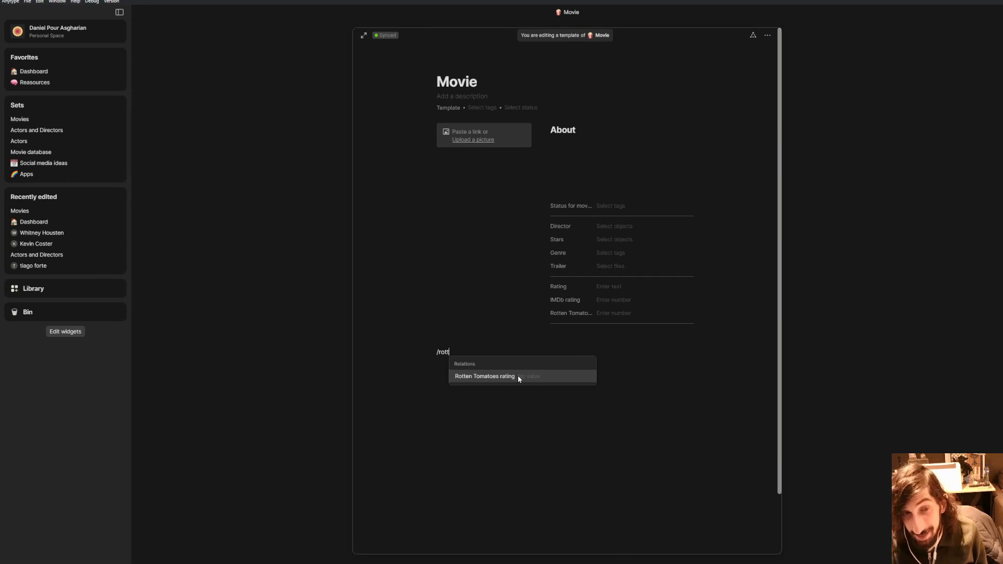
pyautogui.click(518, 376)
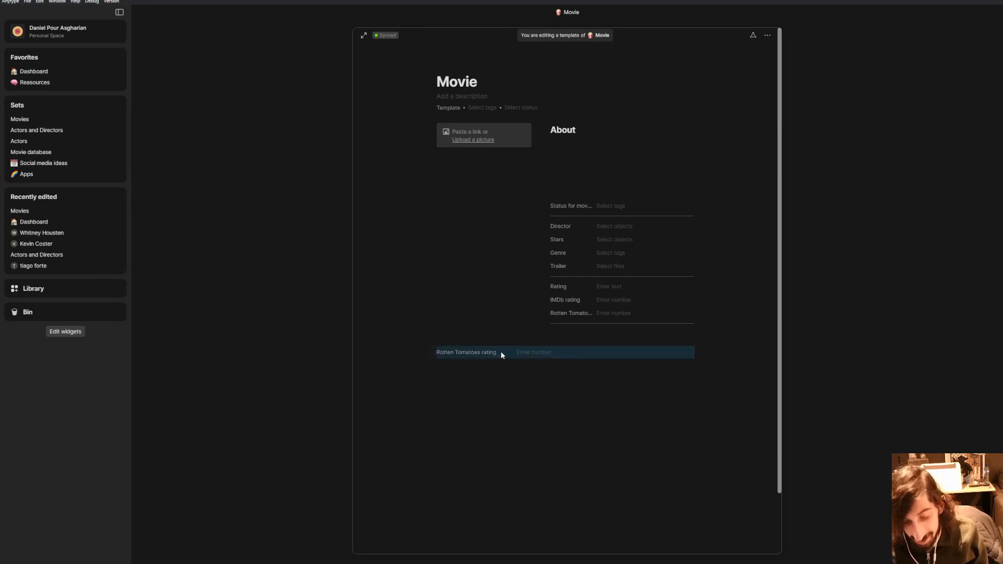
pyautogui.press('BackSpace')
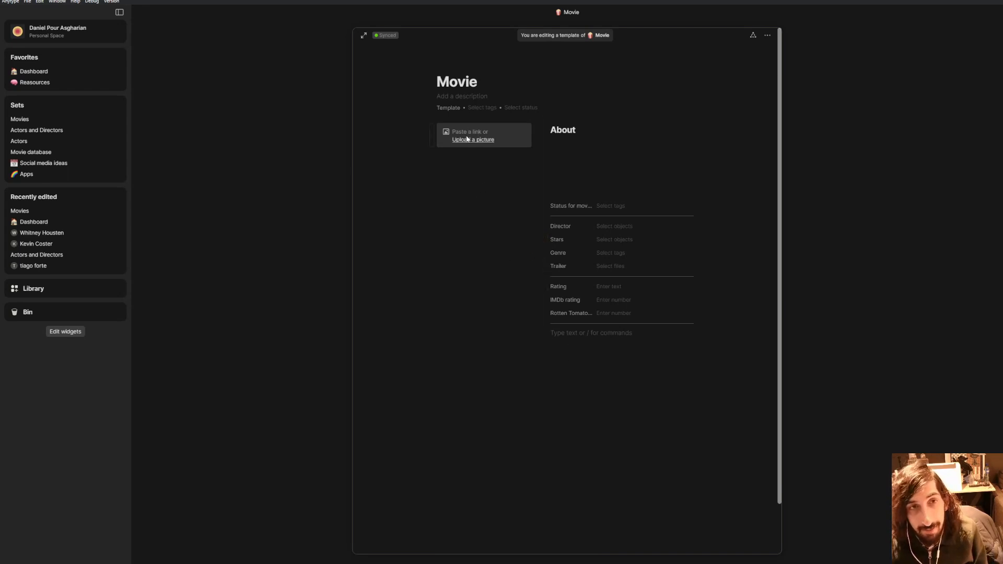
# Step: Add the existing Gallery picture relation to the Movie template's relations and close the template
pyautogui.click(753, 35)
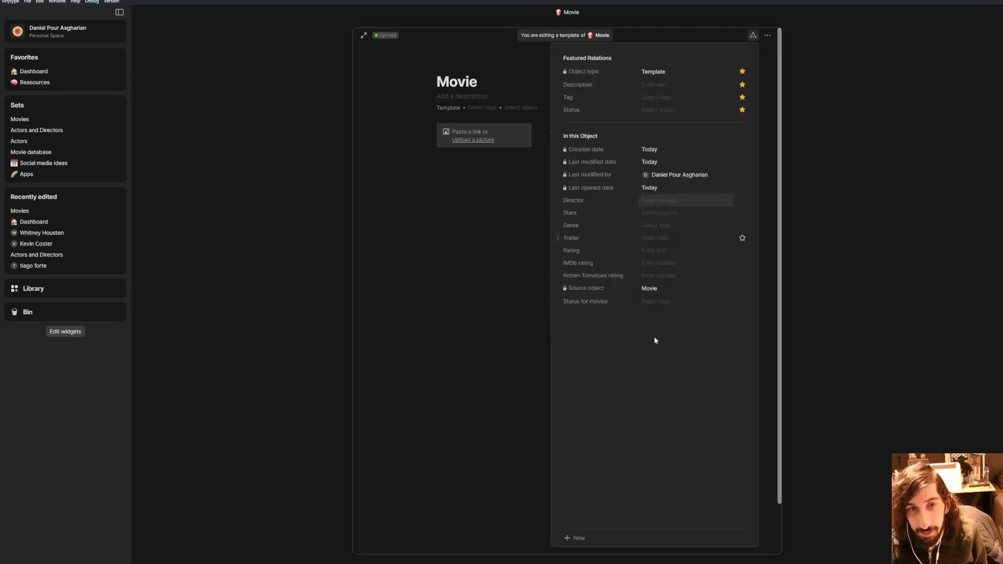
pyautogui.click(577, 539)
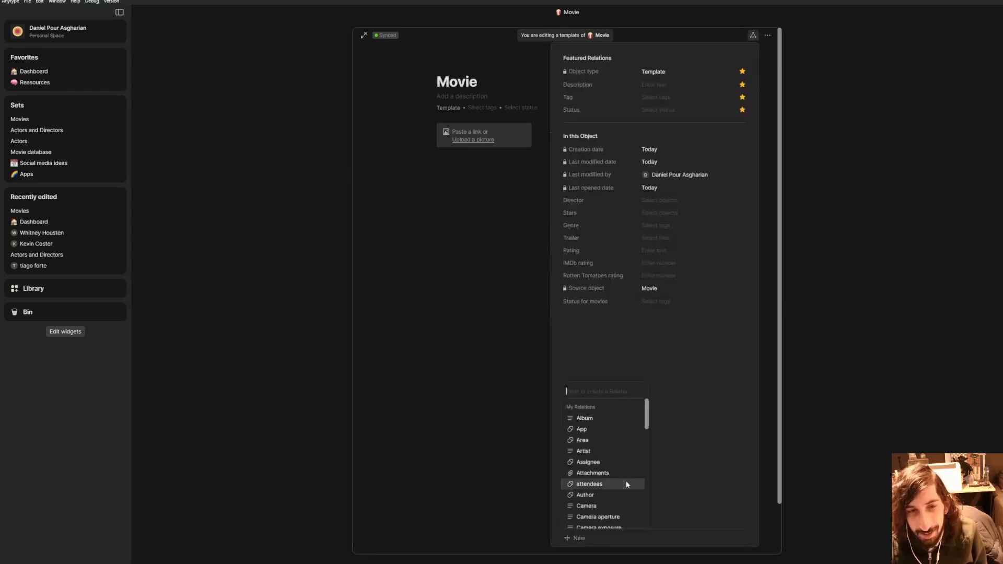
pyautogui.write('Gak')
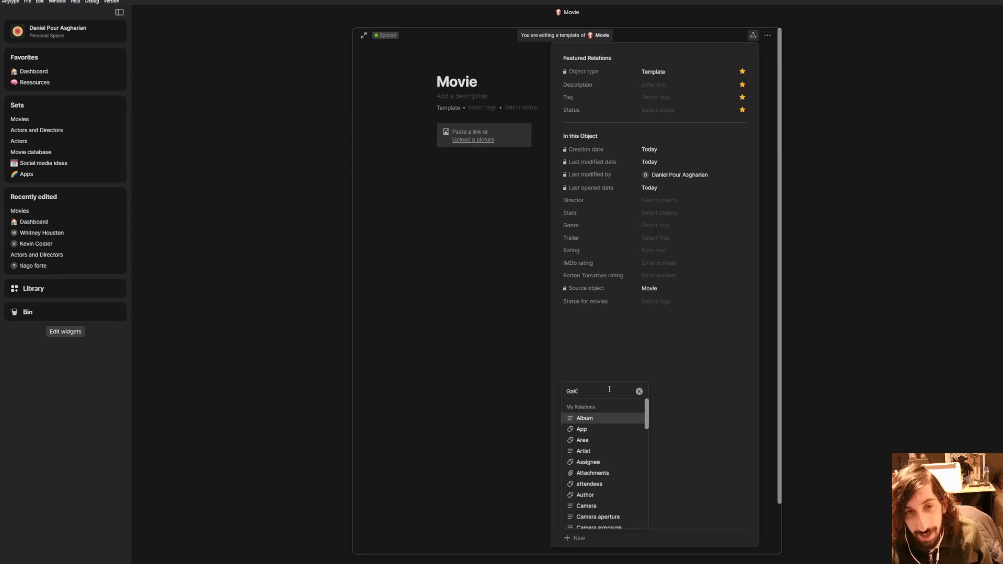
pyautogui.write('allery')
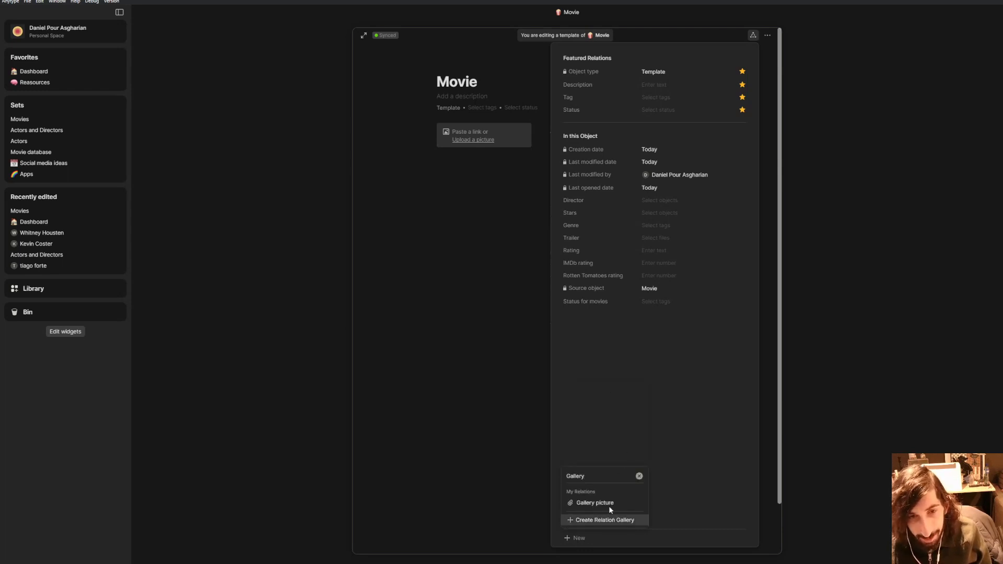
pyautogui.click(595, 503)
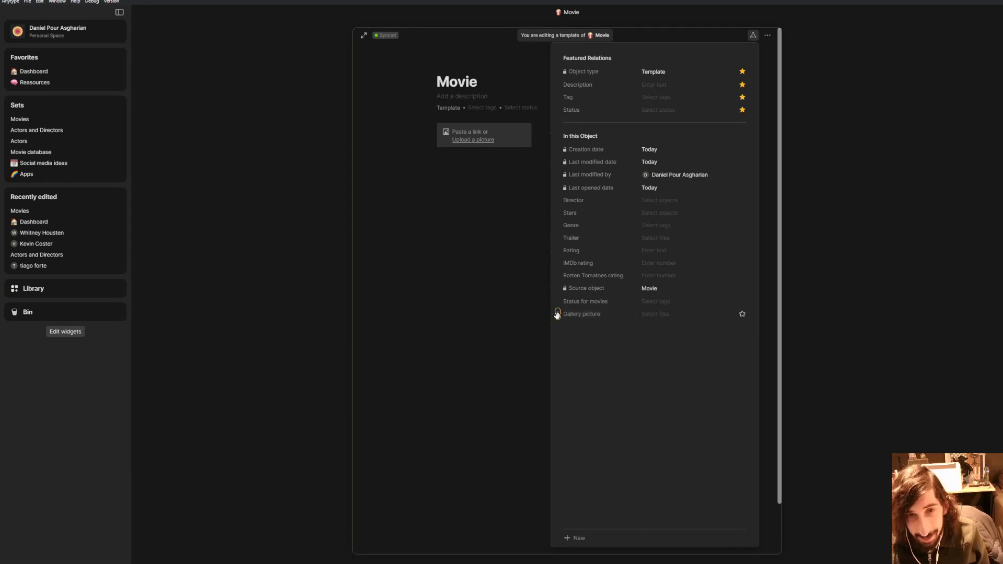
pyautogui.click(489, 323)
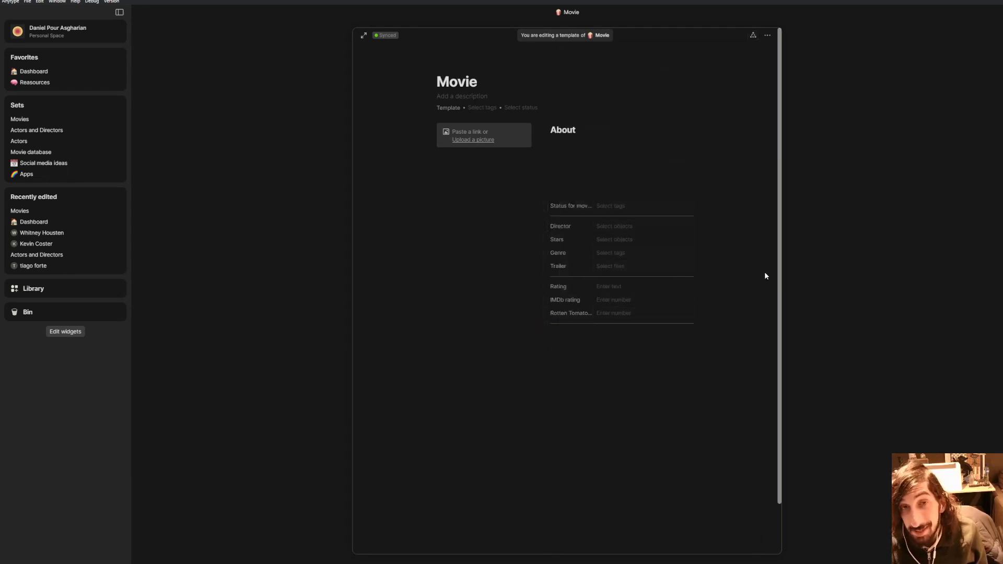
pyautogui.click(849, 270)
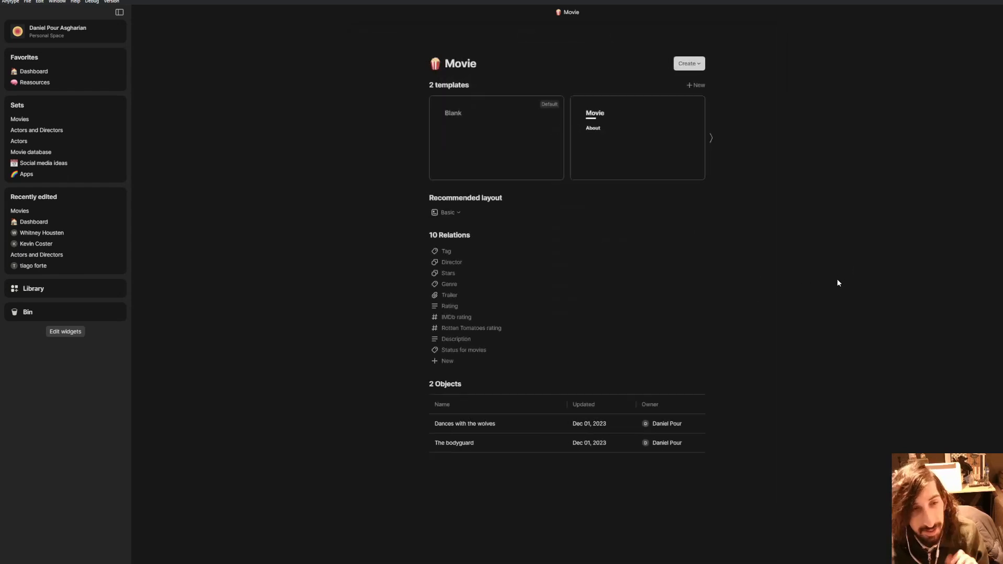
# Step: Open the Movies set and move The bodyguard and Dances with the wolves to the Bin
pyautogui.click(42, 120)
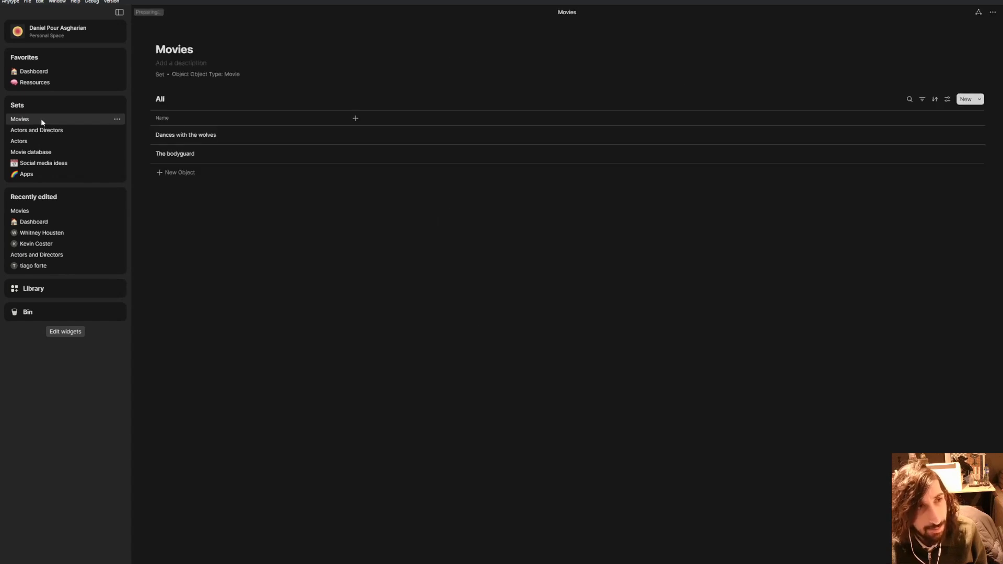
pyautogui.rightClick(263, 153)
pyautogui.click(294, 213)
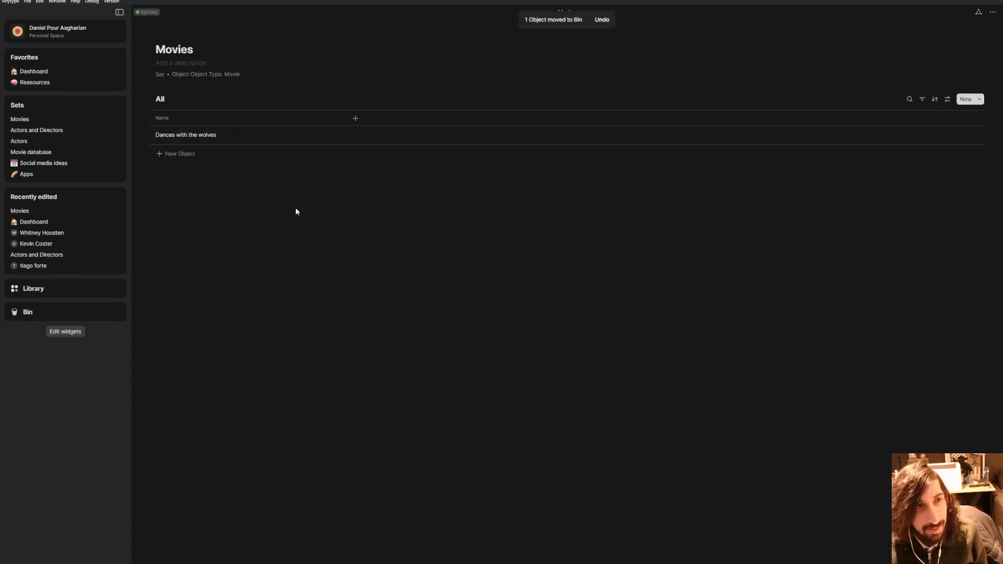
pyautogui.rightClick(258, 140)
pyautogui.click(296, 203)
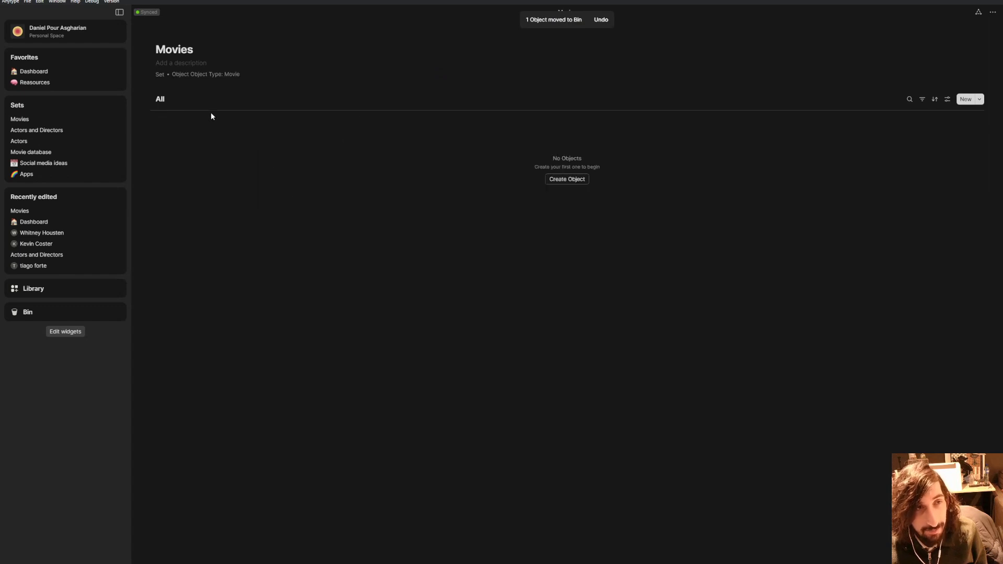
# Step: Create a new object named "The bodyguard" in the Movies set
pyautogui.click(567, 180)
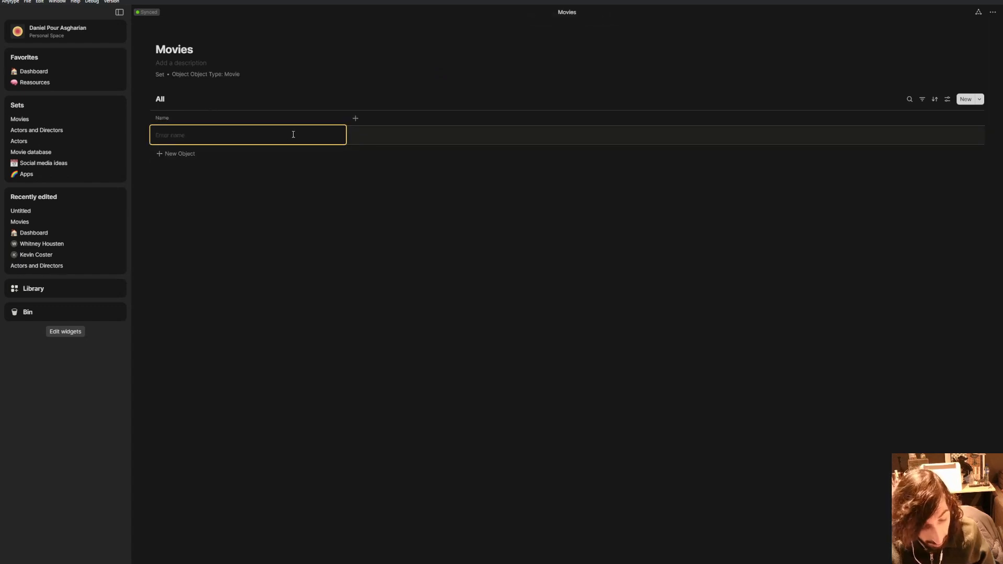
pyautogui.write('The bodygur')
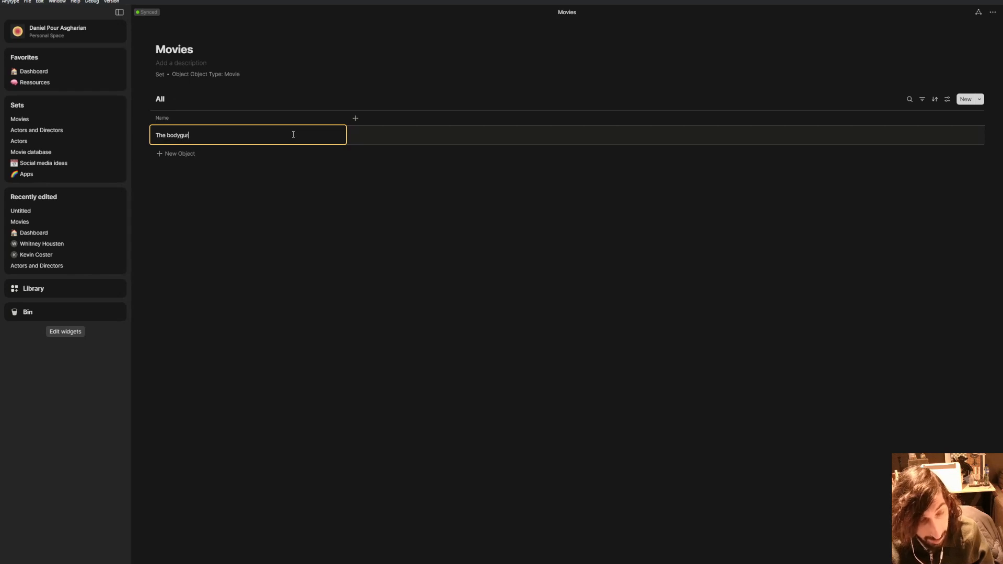
pyautogui.press('BackSpace')
pyautogui.write('ard')
pyautogui.press('Return')
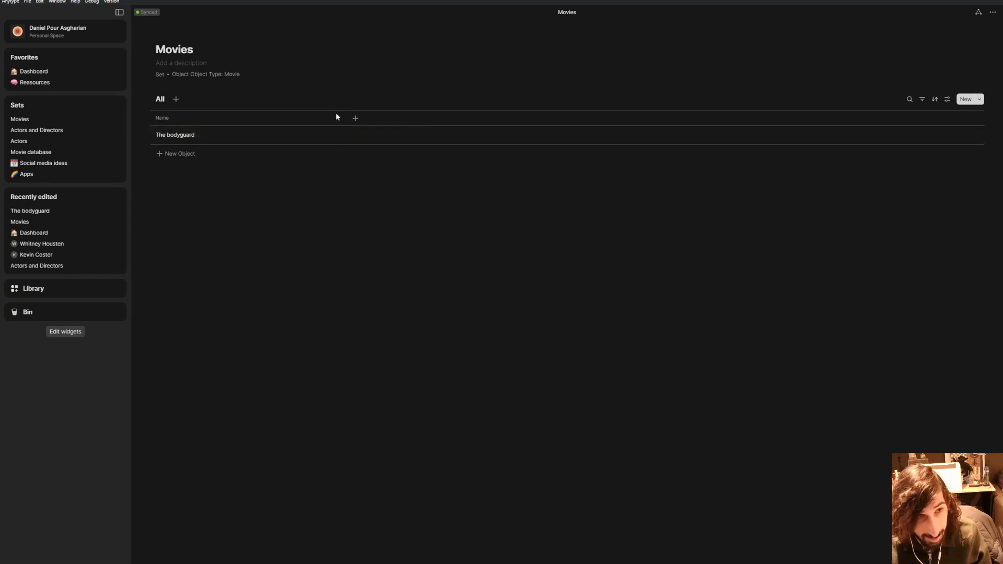
pyautogui.click(339, 139)
pyautogui.click(299, 191)
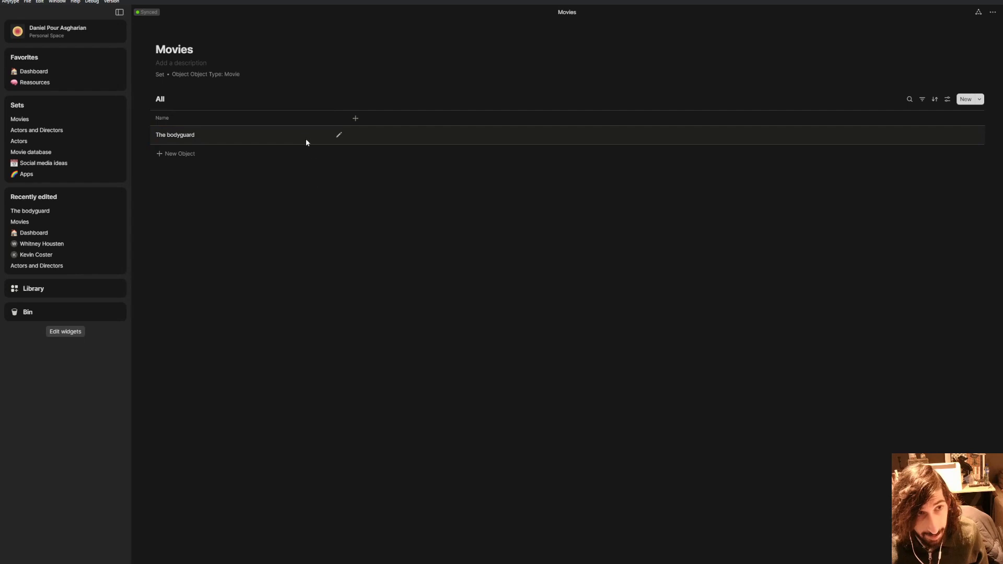
# Step: Open The bodyguard, apply the Movie template to it, and fill its picture block with the movie poster
pyautogui.click(306, 139)
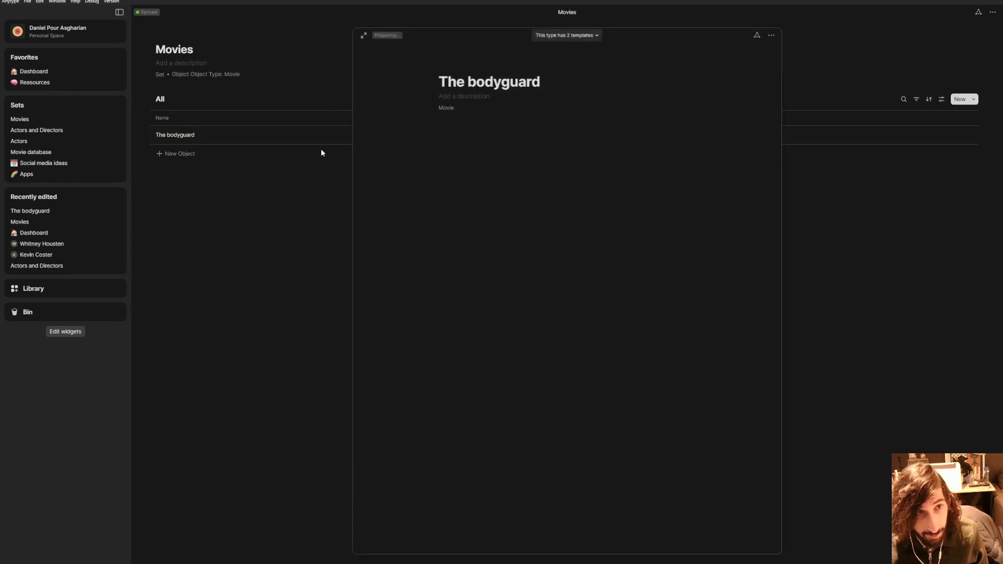
pyautogui.click(570, 37)
pyautogui.click(606, 73)
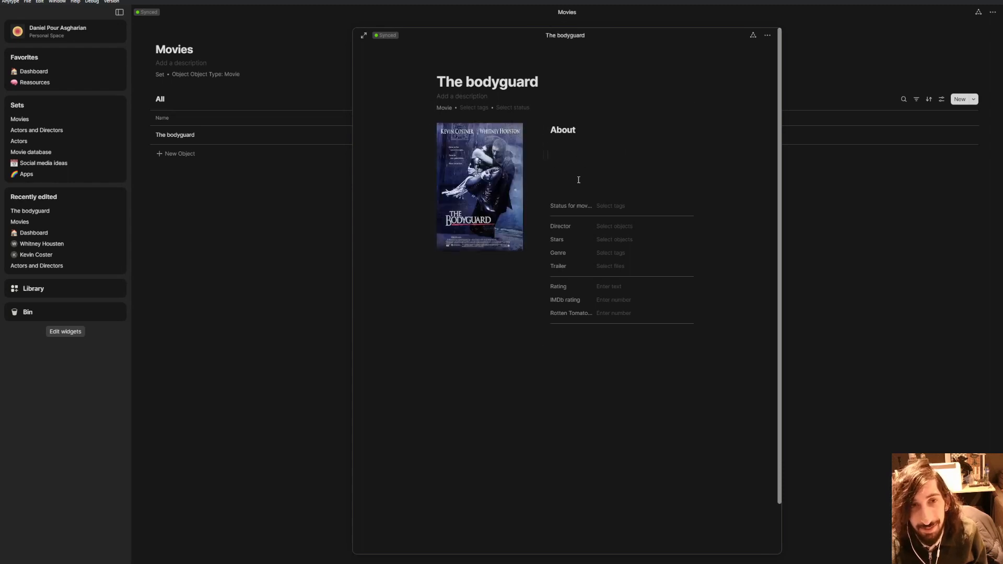
pyautogui.click(487, 156)
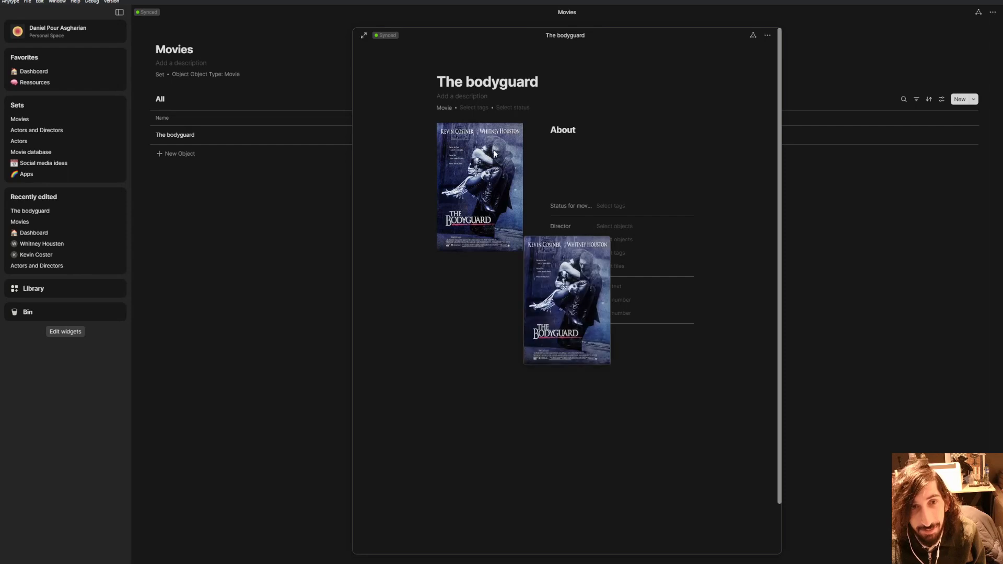
# Step: Set The bodyguard's Status for movies relation to watched
pyautogui.click(491, 159)
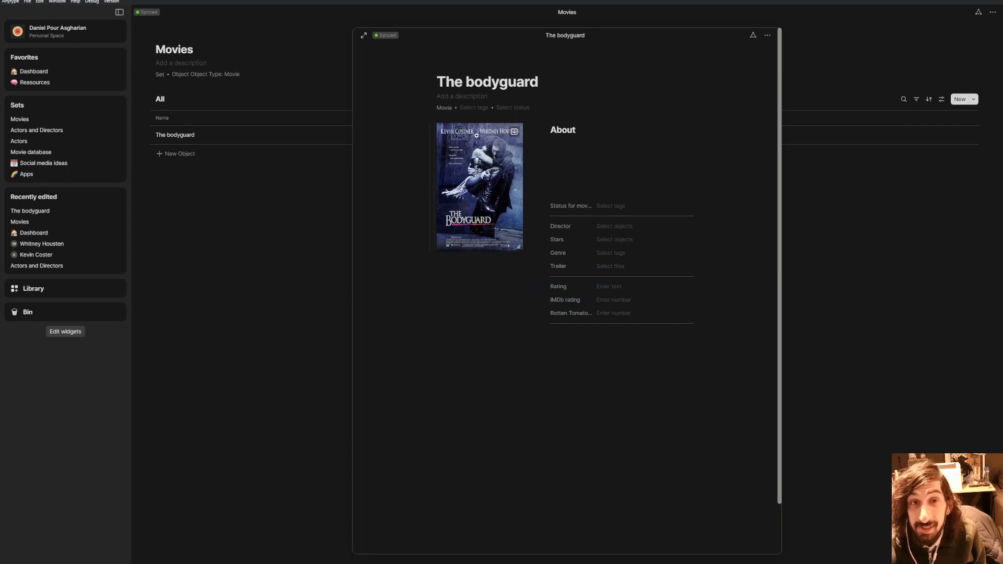
pyautogui.click(633, 208)
pyautogui.click(645, 221)
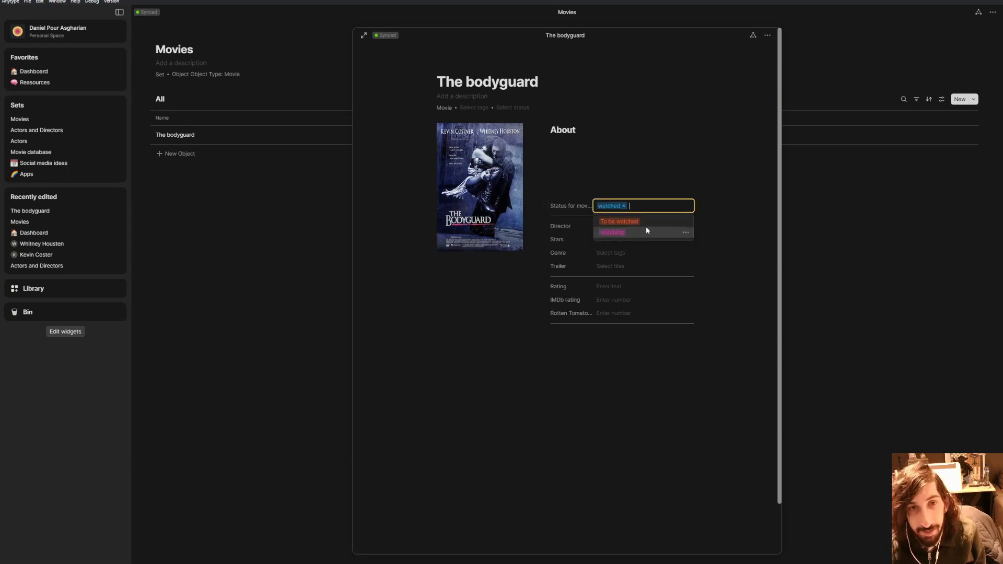
pyautogui.click(749, 259)
# Step: Set Kevin Coster as the Director of The bodyguard
pyautogui.click(651, 227)
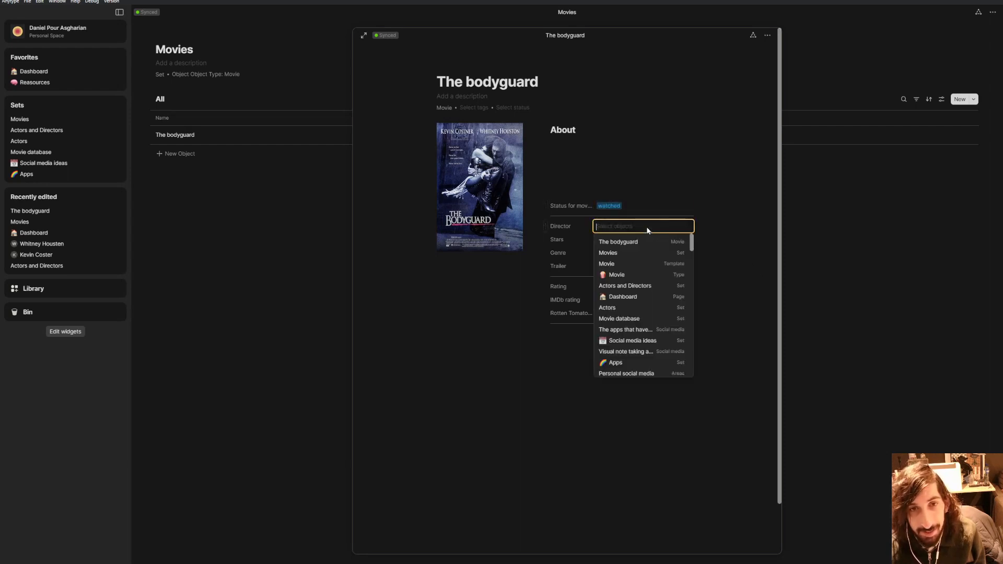
pyautogui.write('Kevin')
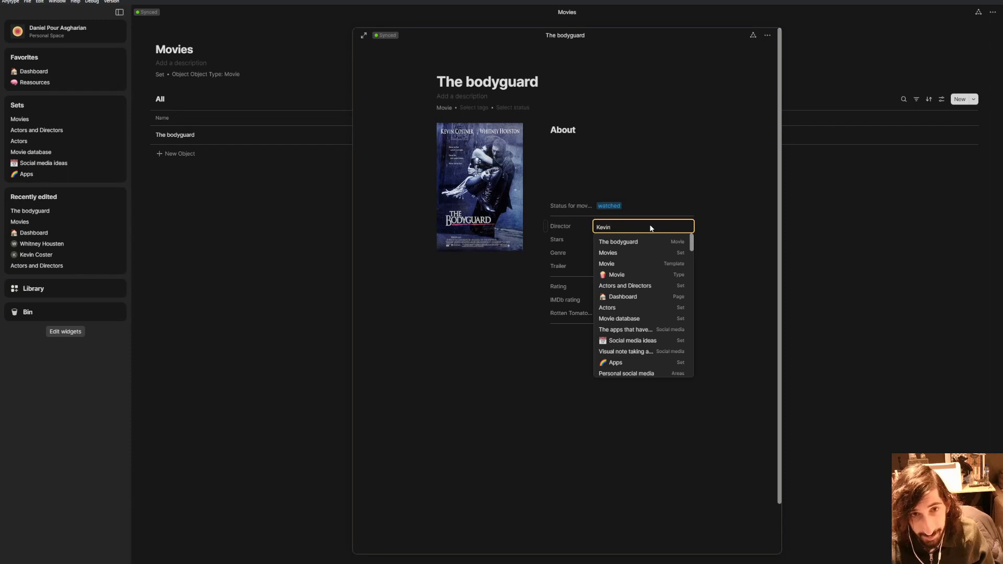
pyautogui.click(641, 243)
pyautogui.click(481, 277)
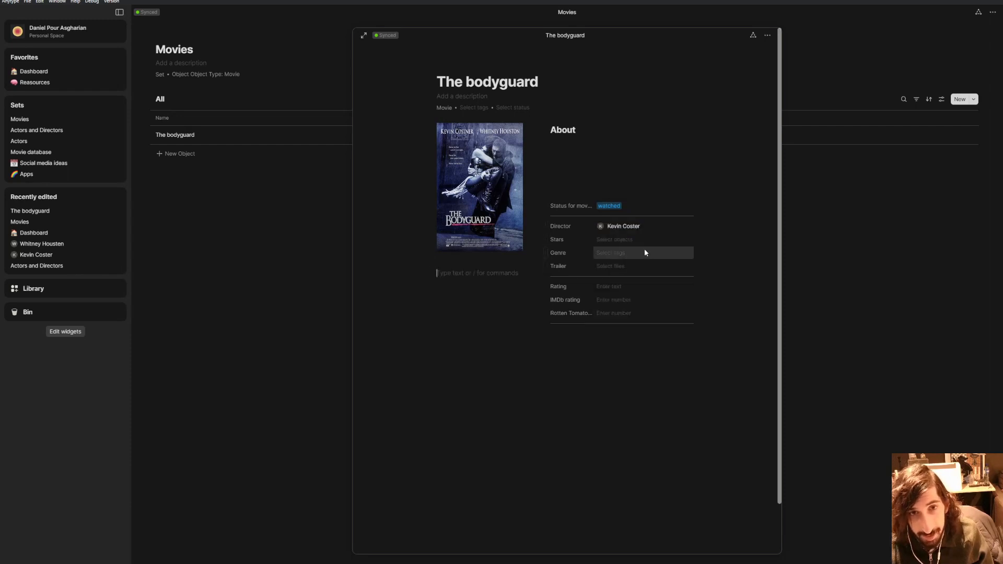
# Step: Add Kevin Coster and Whitney Housten to The bodyguard's Stars relation
pyautogui.click(640, 241)
pyautogui.write('Kevin')
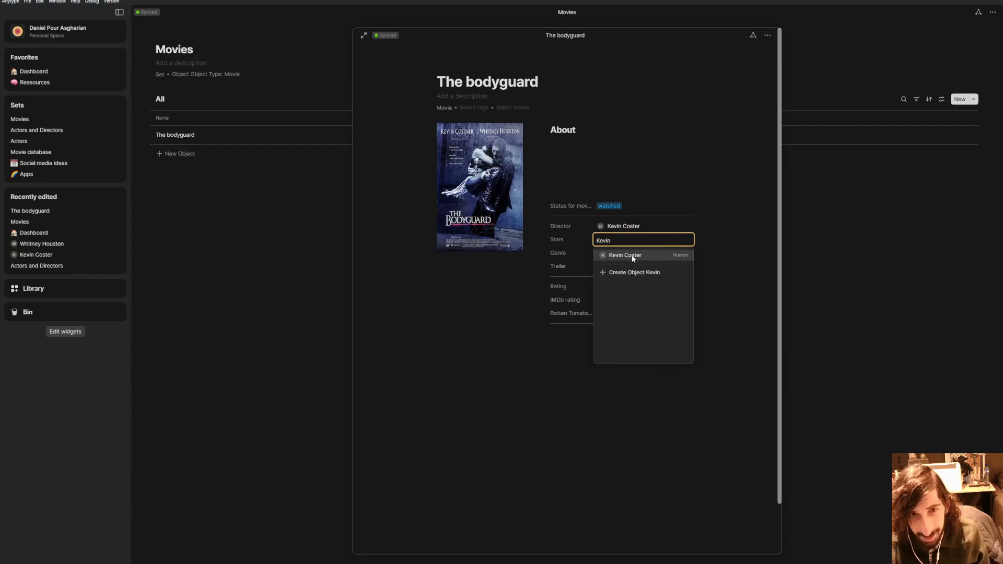
pyautogui.click(633, 256)
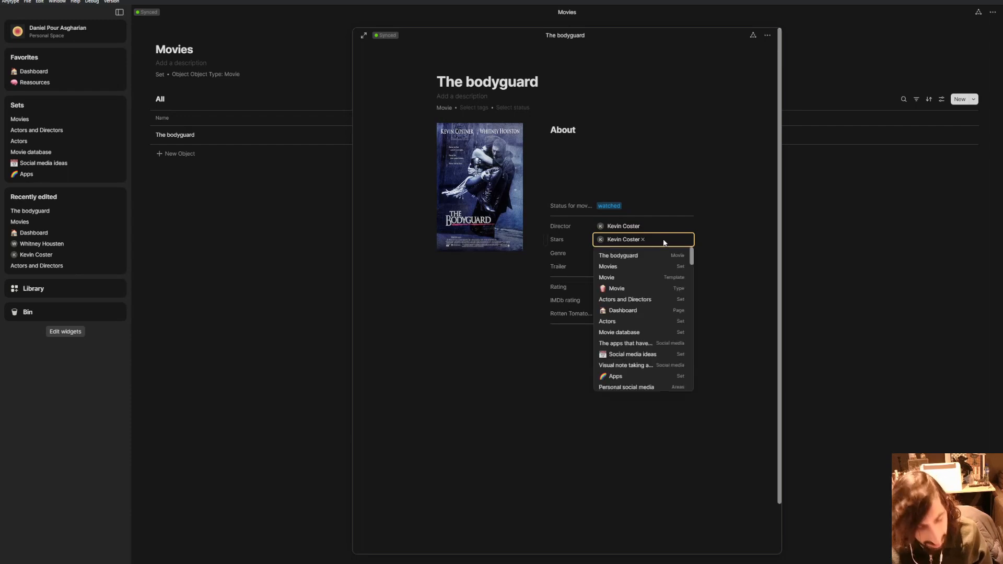
pyautogui.write('Whi')
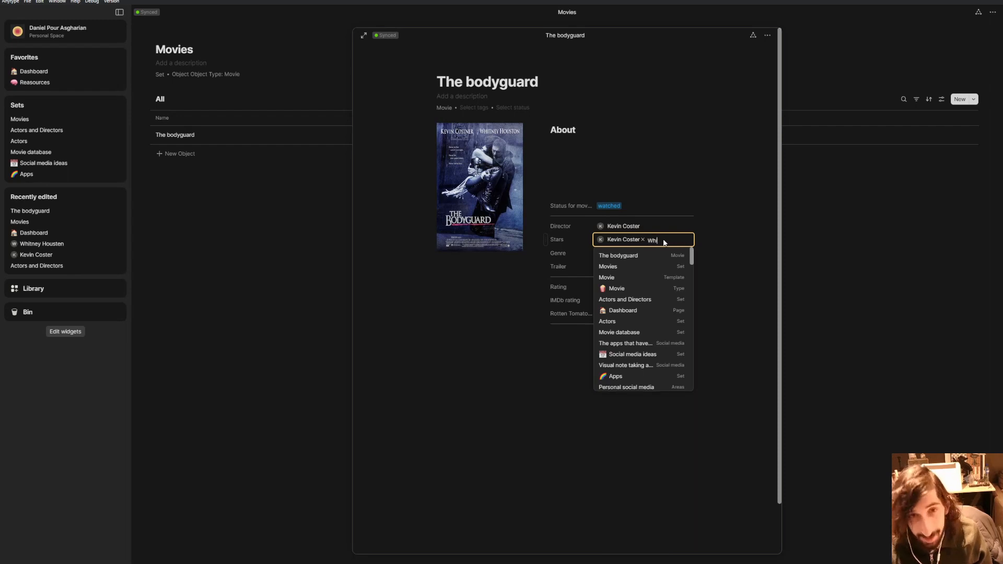
pyautogui.click(643, 256)
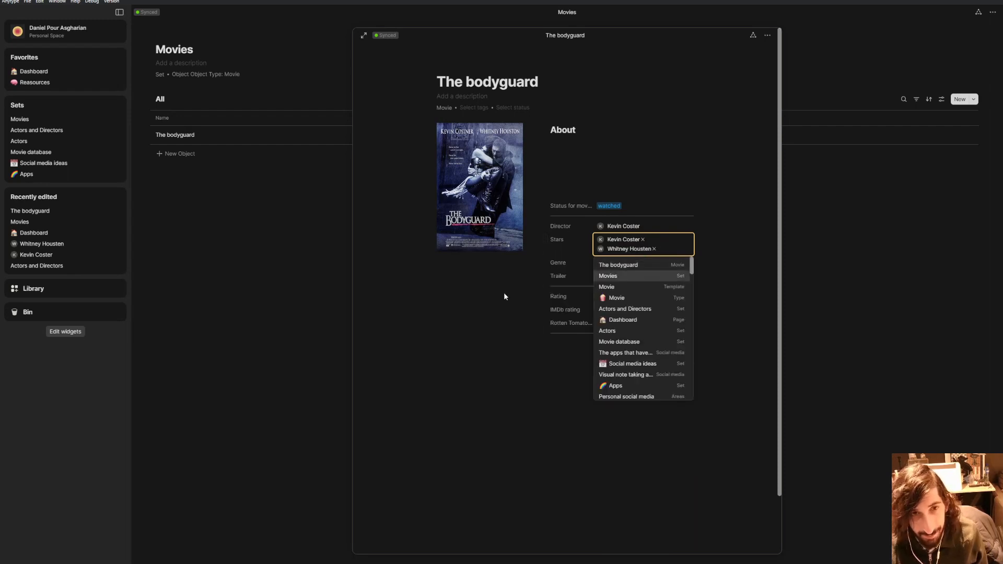
pyautogui.click(504, 292)
# Step: Create a Drama option for The bodyguard's Genre and check the file options of its Trailer relation
pyautogui.click(633, 262)
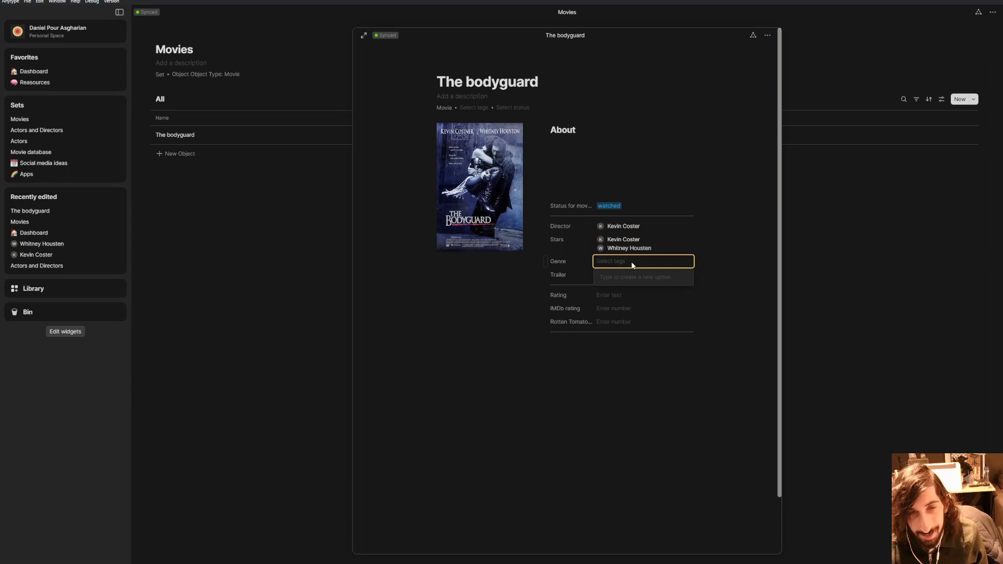
pyautogui.write('Drama')
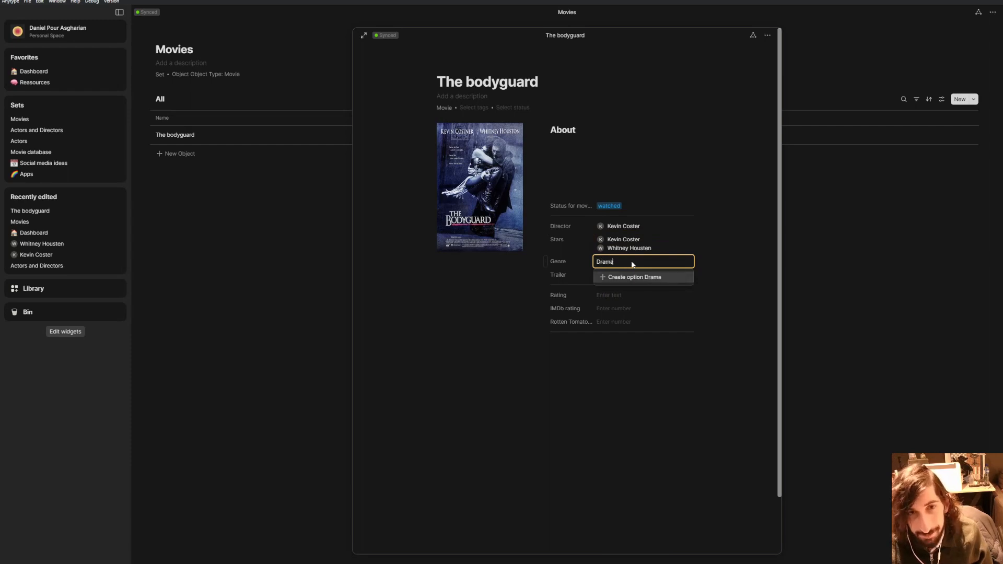
pyautogui.click(637, 277)
pyautogui.click(718, 287)
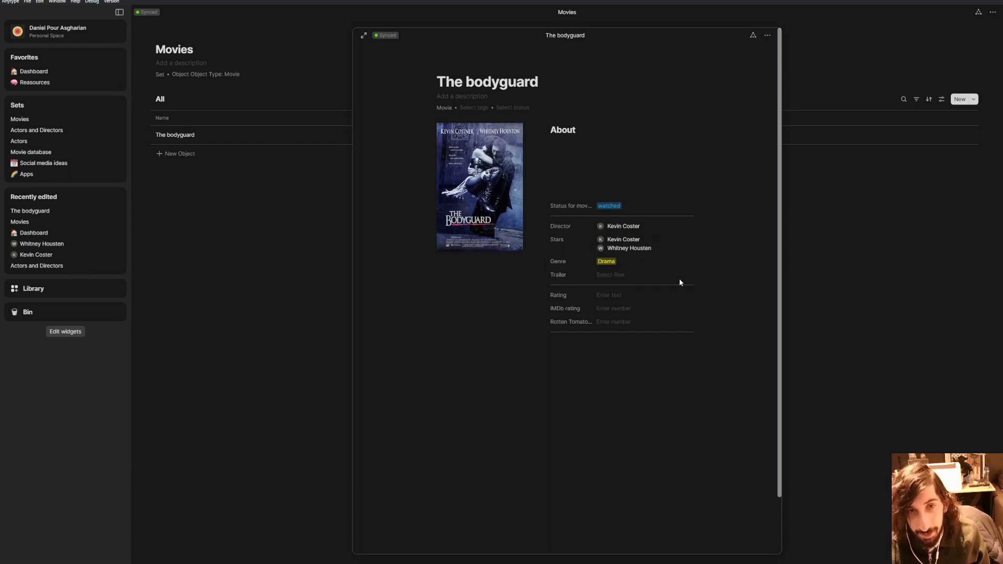
pyautogui.click(642, 278)
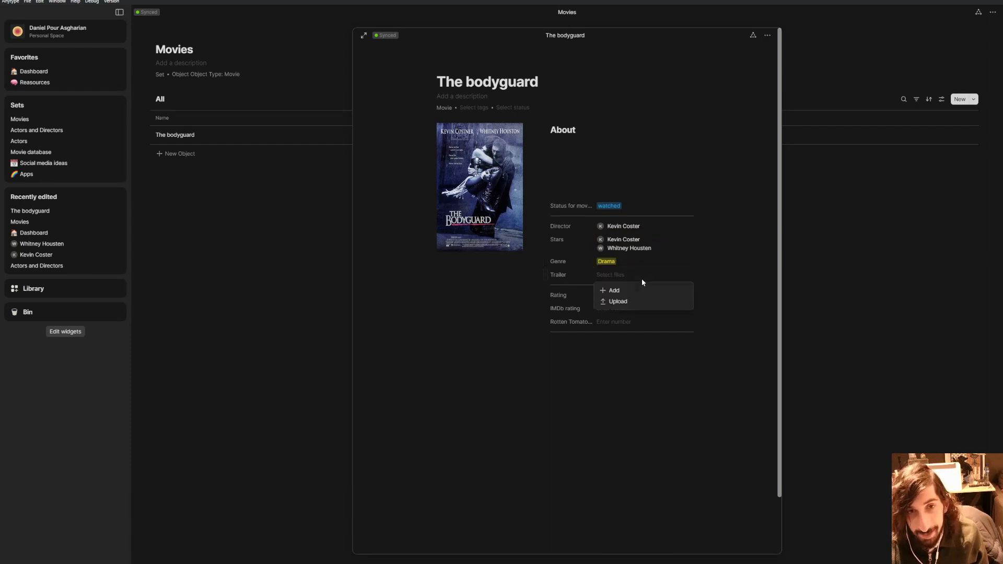
pyautogui.click(613, 275)
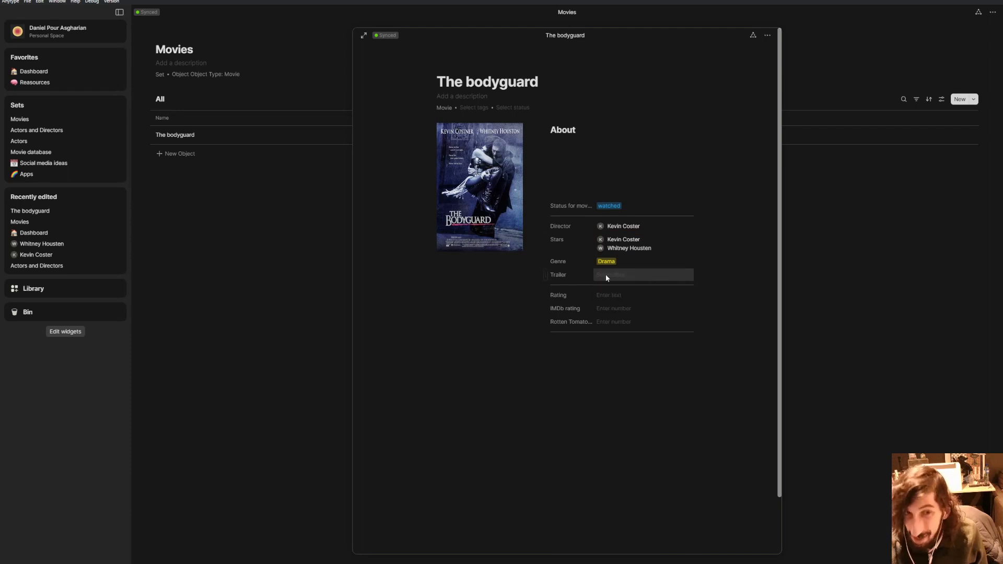
# Step: Enter 9/10 as The bodyguard's Rating
pyautogui.click(615, 296)
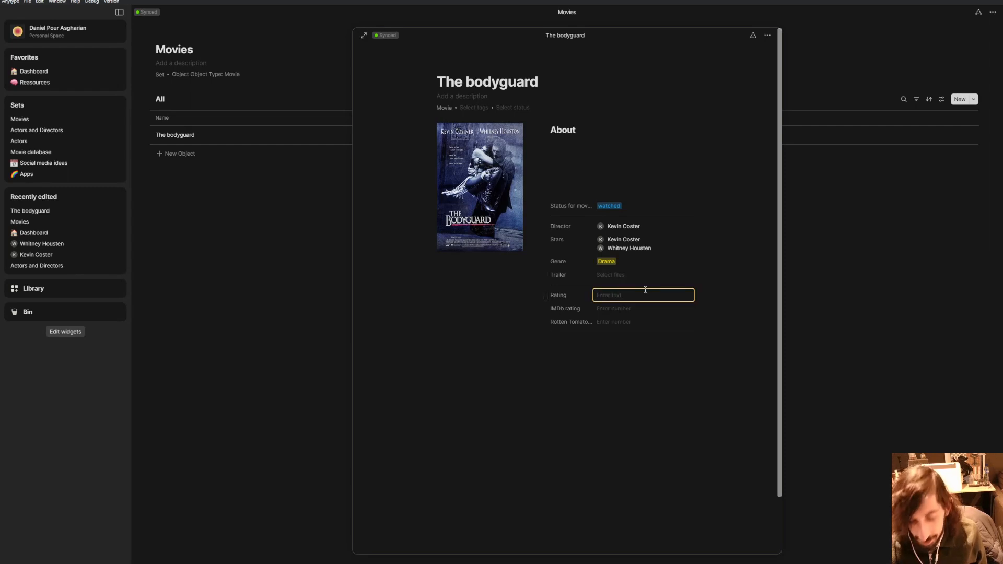
pyautogui.write('9')
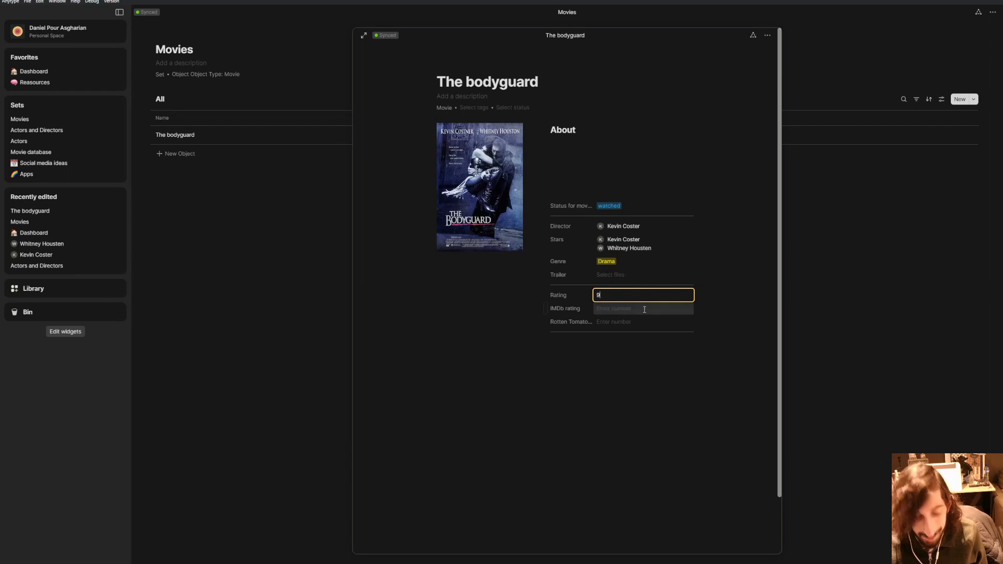
pyautogui.write('/10')
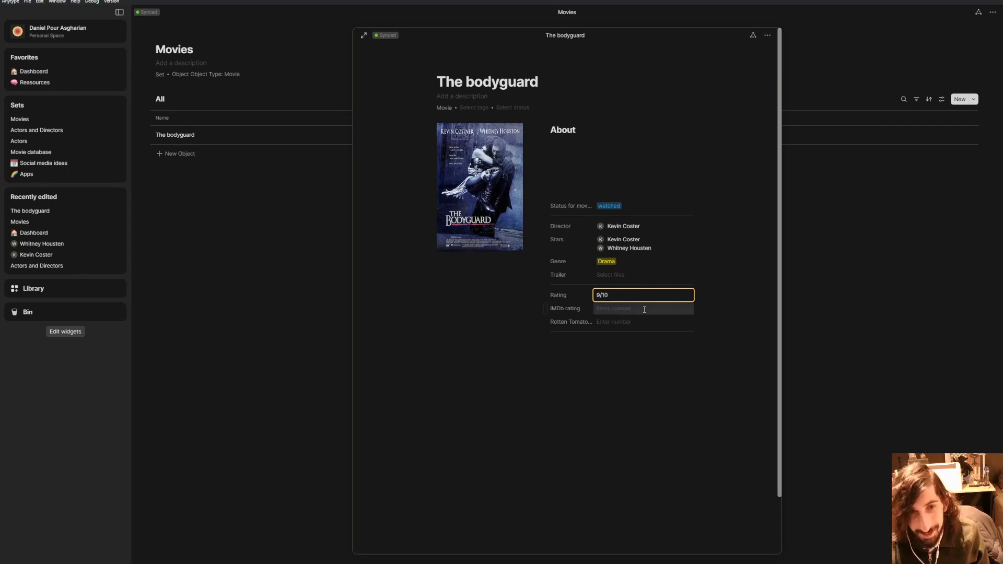
# Step: Set The bodyguard's IMDb rating to 6.3 and its Rotten Tomatoes rating to 64
pyautogui.click(644, 310)
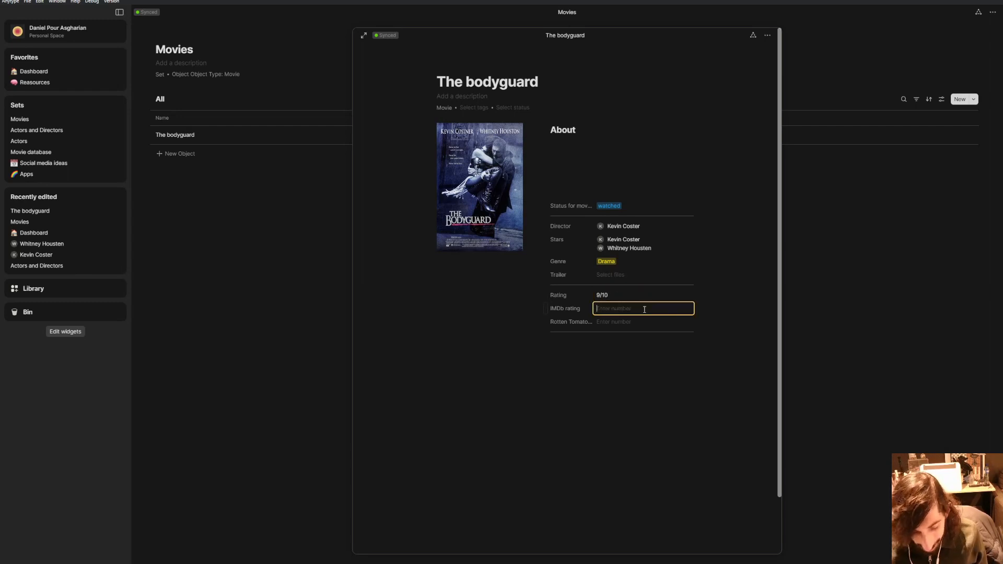
pyautogui.write('6.4')
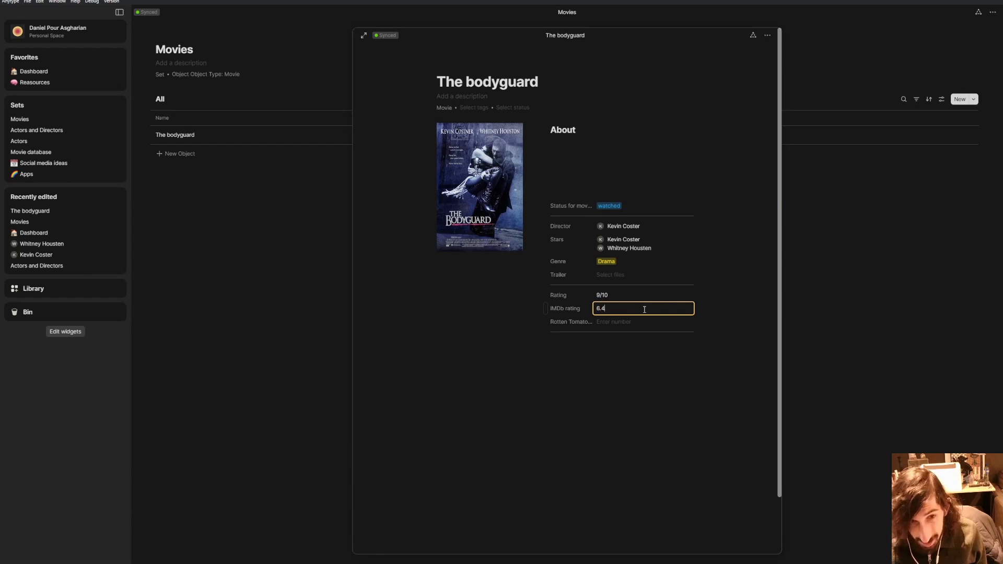
pyautogui.click(621, 323)
pyautogui.click(608, 310)
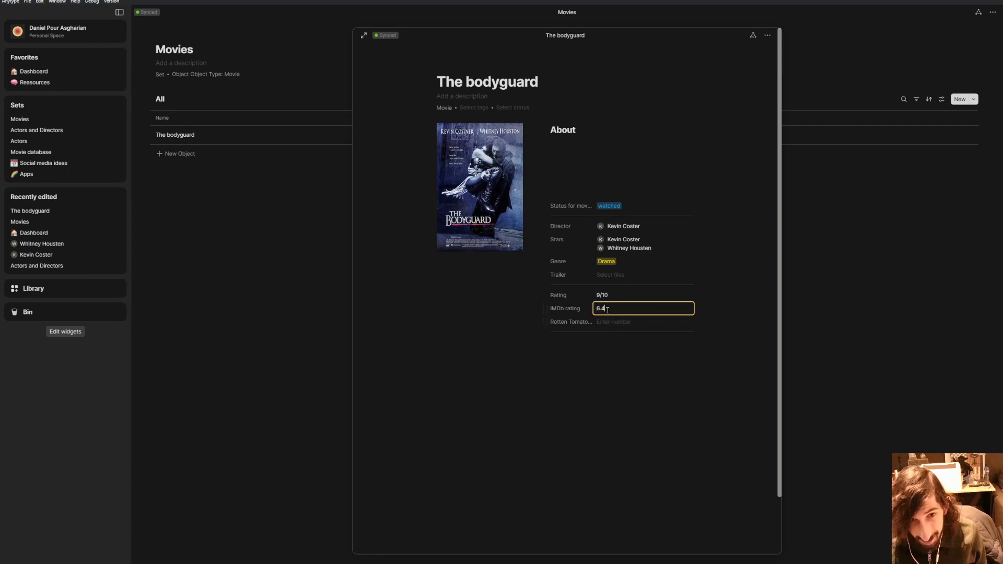
pyautogui.click(616, 320)
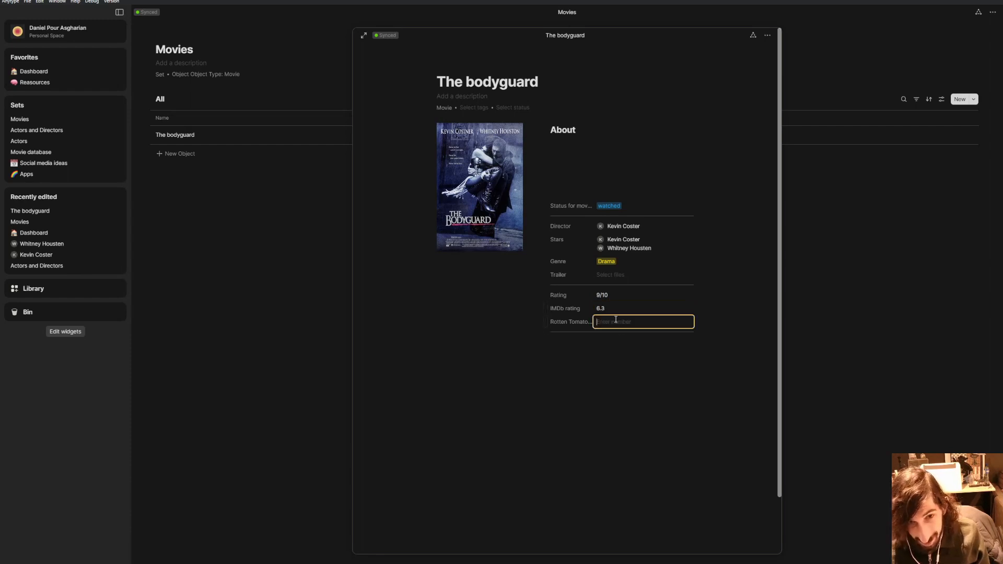
pyautogui.write('64')
pyautogui.click(609, 376)
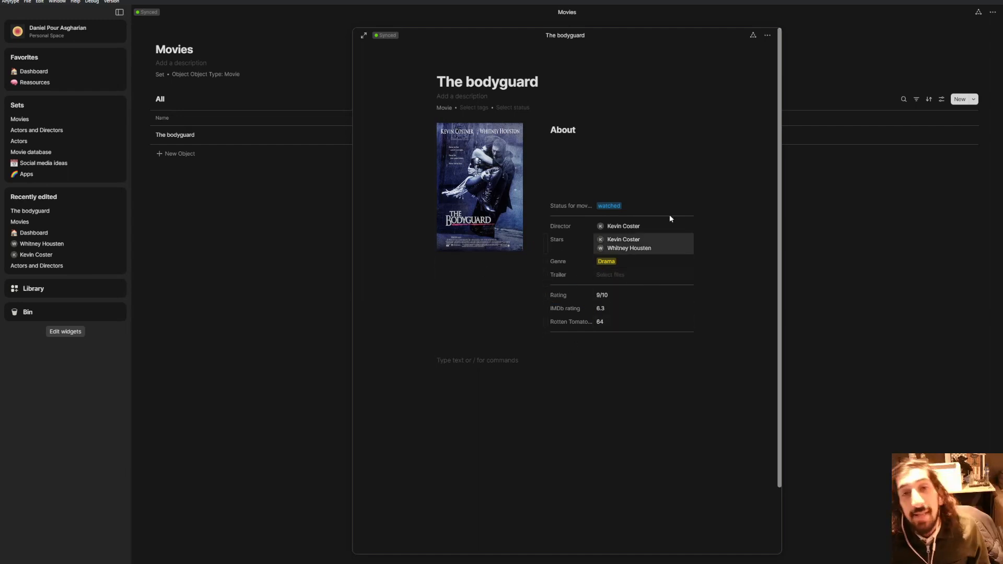
# Step: Start adding a relation named "hfhjffh" to The bodyguard, discard the name, and close its relations
pyautogui.click(754, 35)
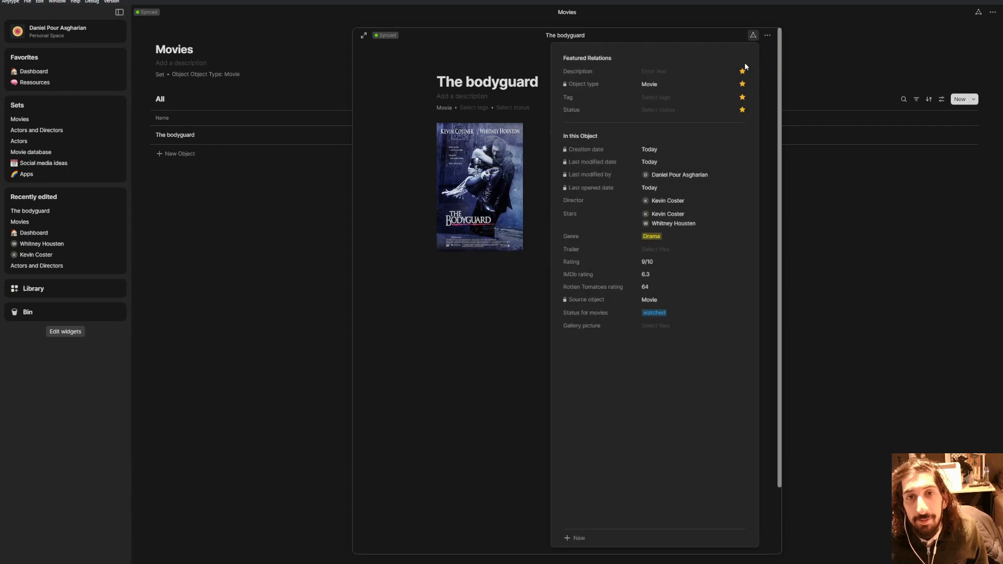
pyautogui.click(579, 539)
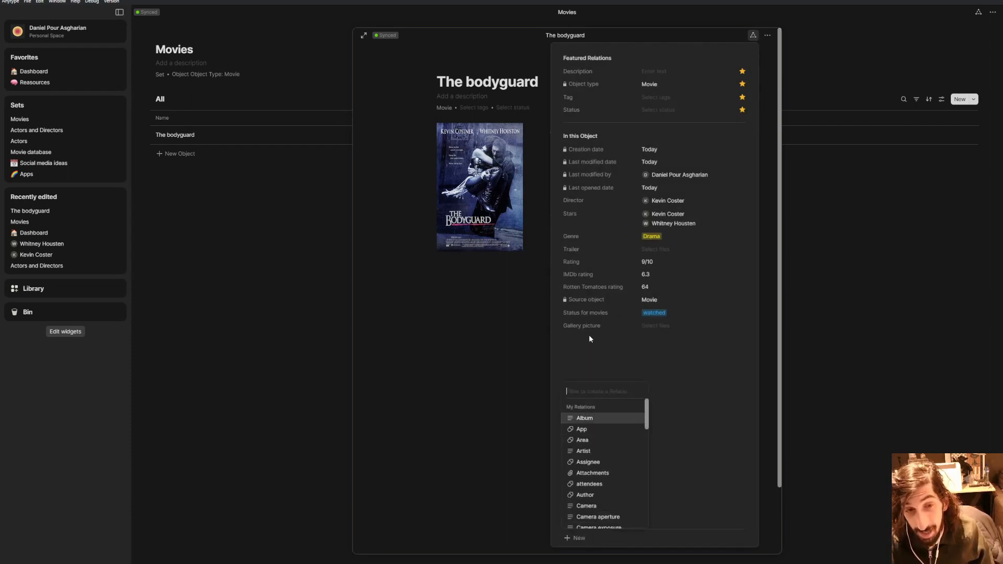
pyautogui.write('hfhjffh')
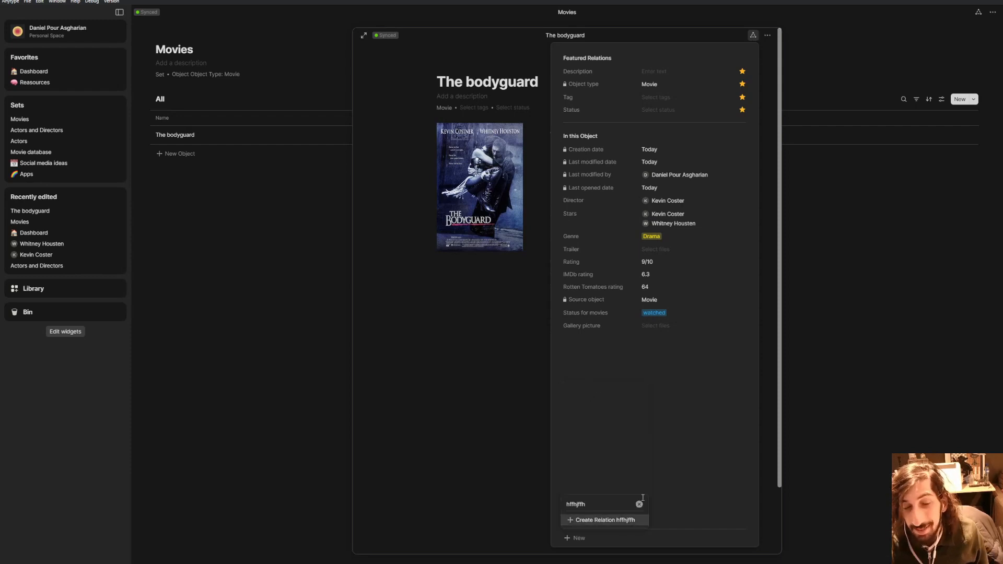
pyautogui.click(639, 504)
pyautogui.click(500, 438)
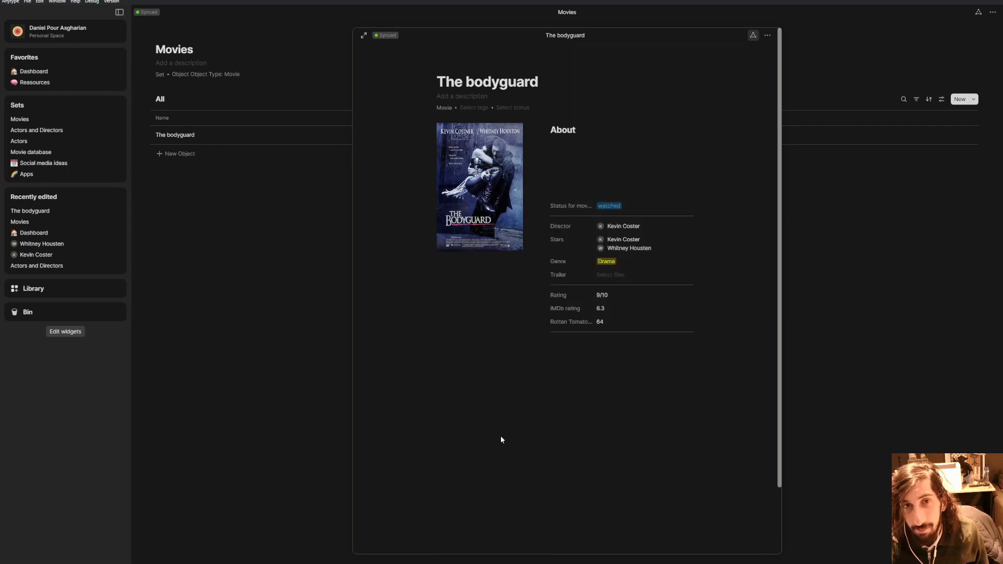
# Step: Open the Library's relations, enter "hfjrehgfr" as a new relation name, and clear it without creating the relation
pyautogui.click(81, 286)
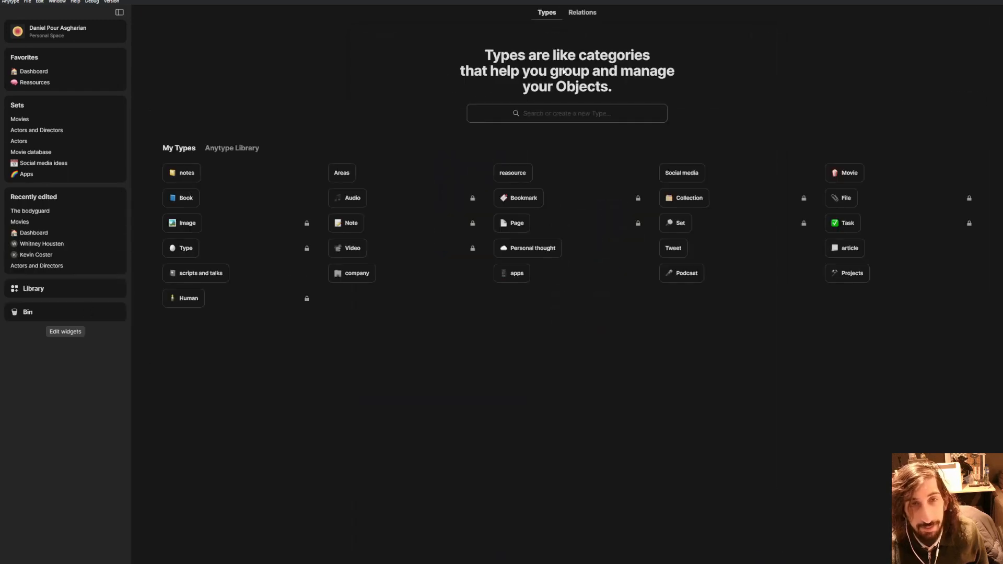
pyautogui.click(580, 15)
pyautogui.click(549, 113)
pyautogui.write('hf')
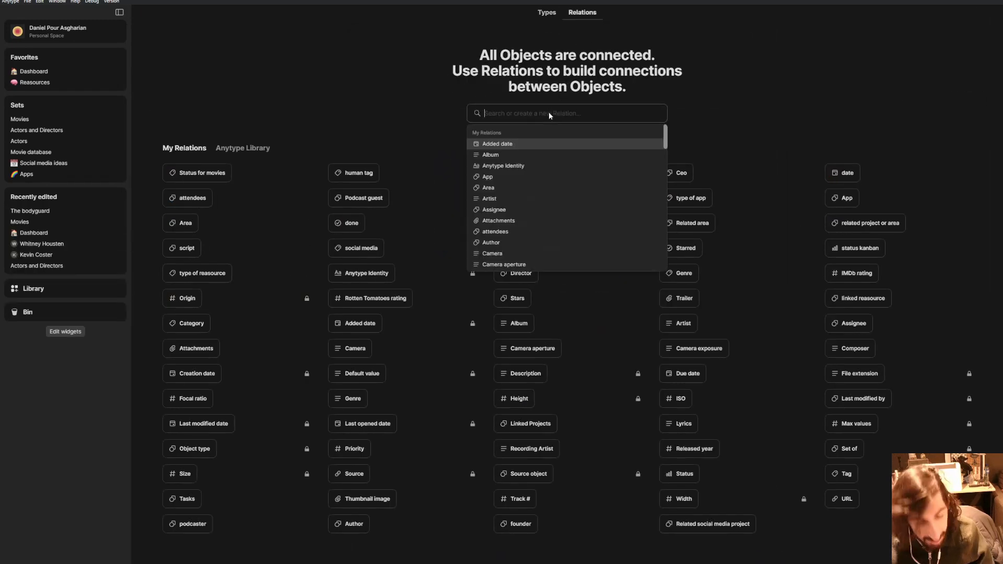
pyautogui.write('jrehgfr')
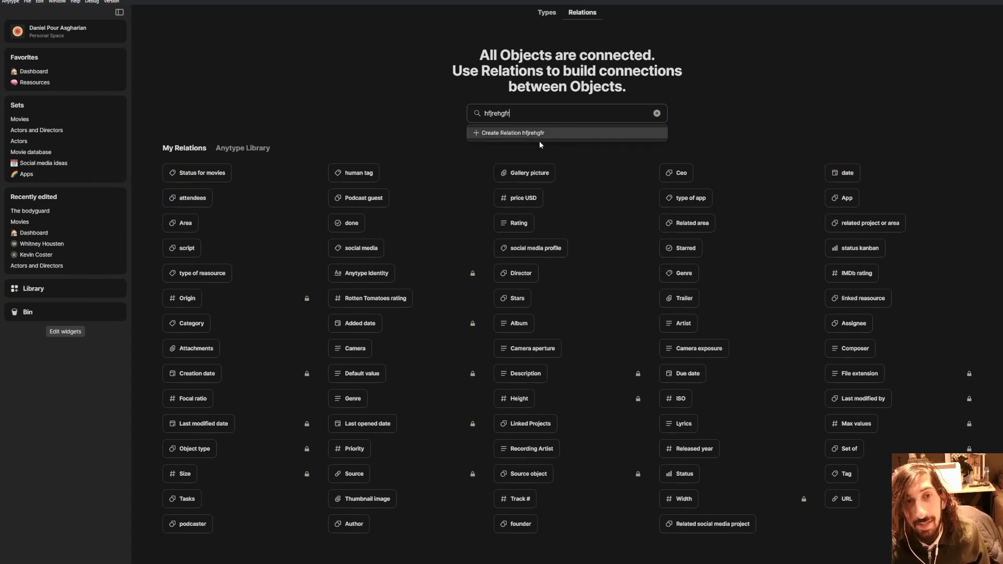
pyautogui.click(656, 114)
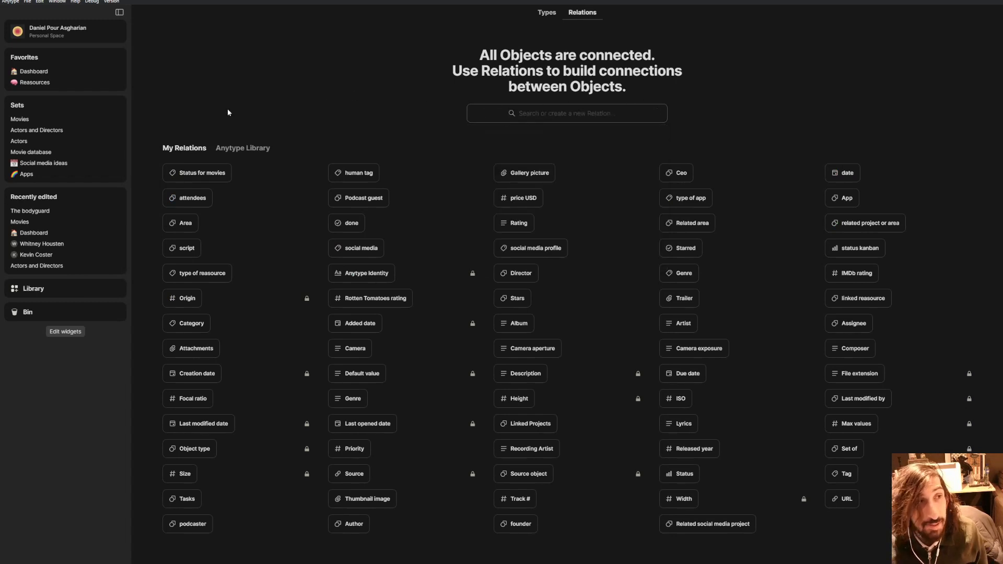
# Step: Open the Movies set and add the existing Status for movies relation as a column
pyautogui.click(43, 119)
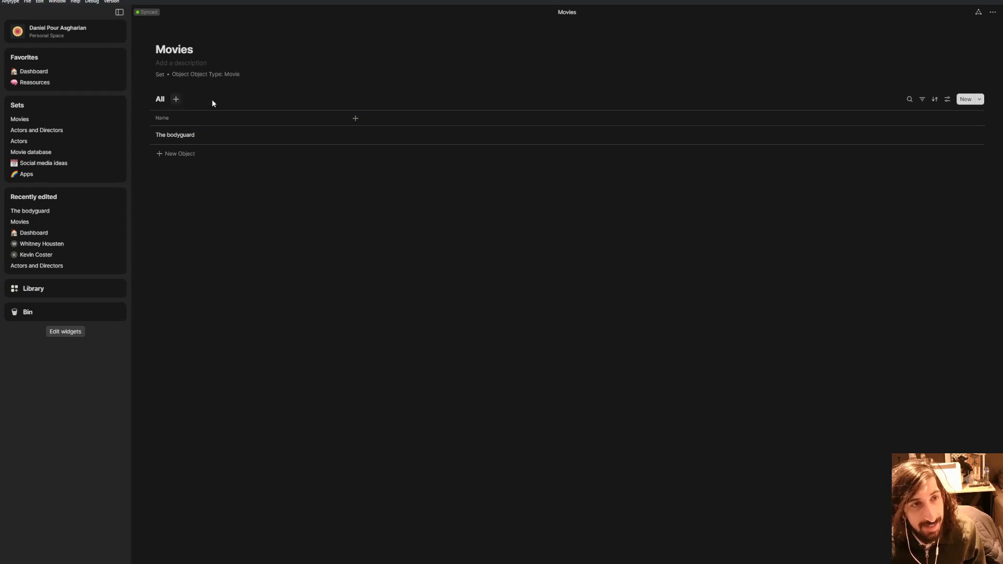
pyautogui.click(356, 118)
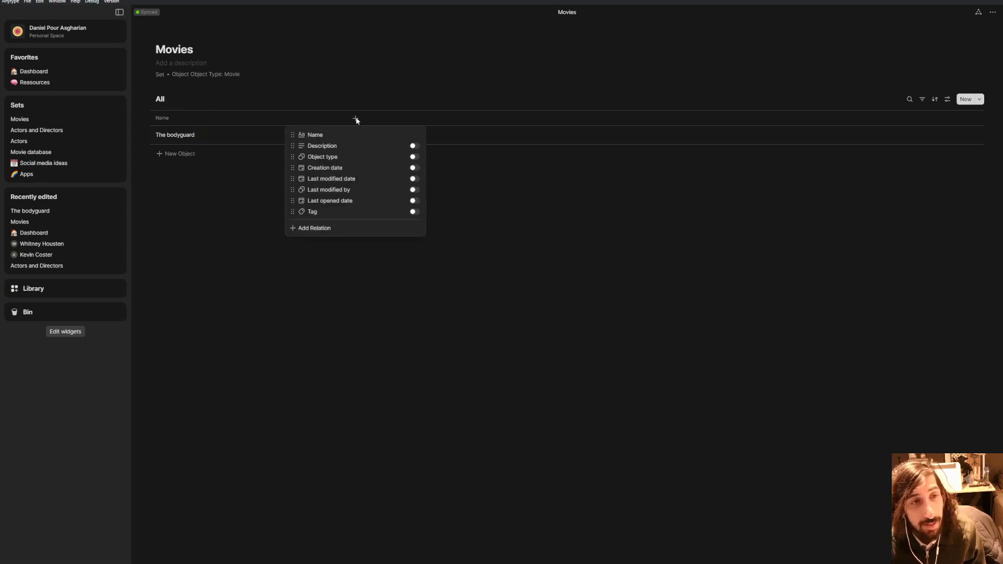
pyautogui.click(351, 232)
pyautogui.write('status')
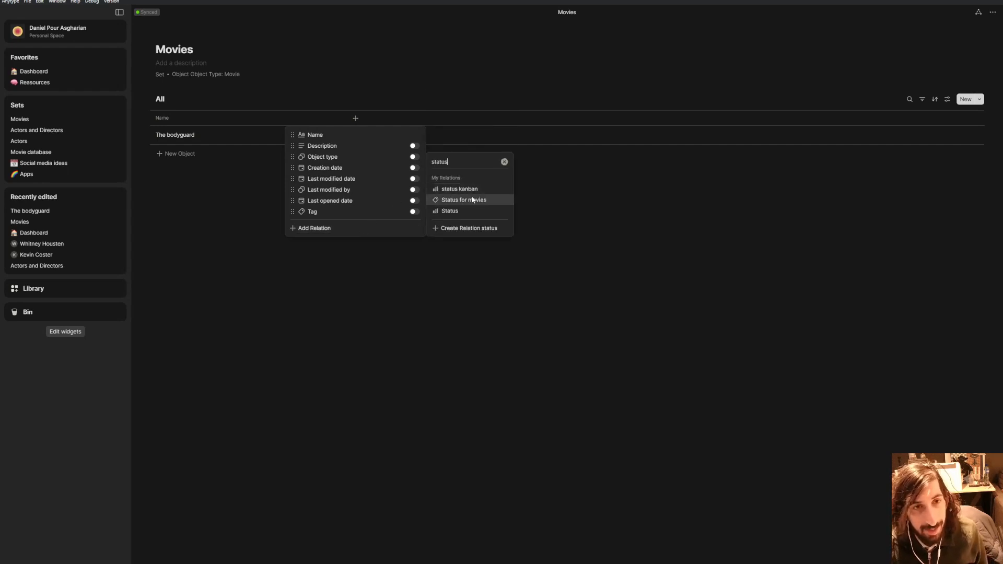
pyautogui.click(482, 202)
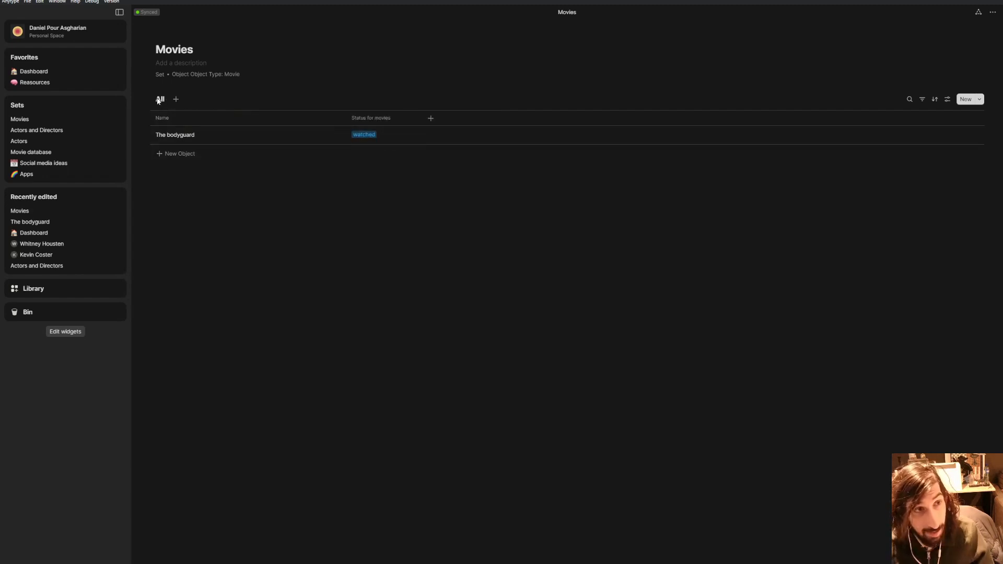
# Step: Add a new view to the Movies set and give it the Gallery layout
pyautogui.click(176, 99)
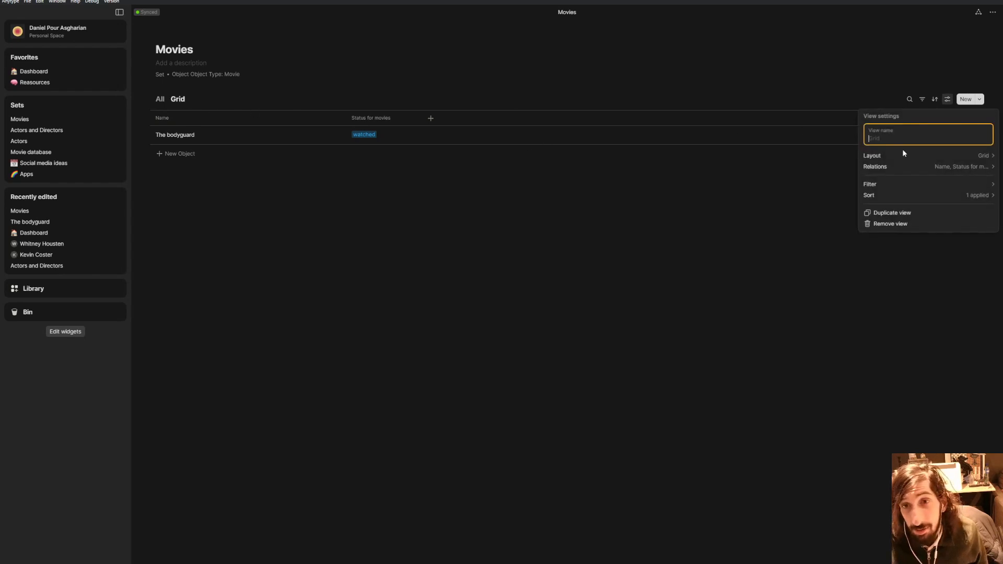
pyautogui.click(920, 156)
pyautogui.click(933, 152)
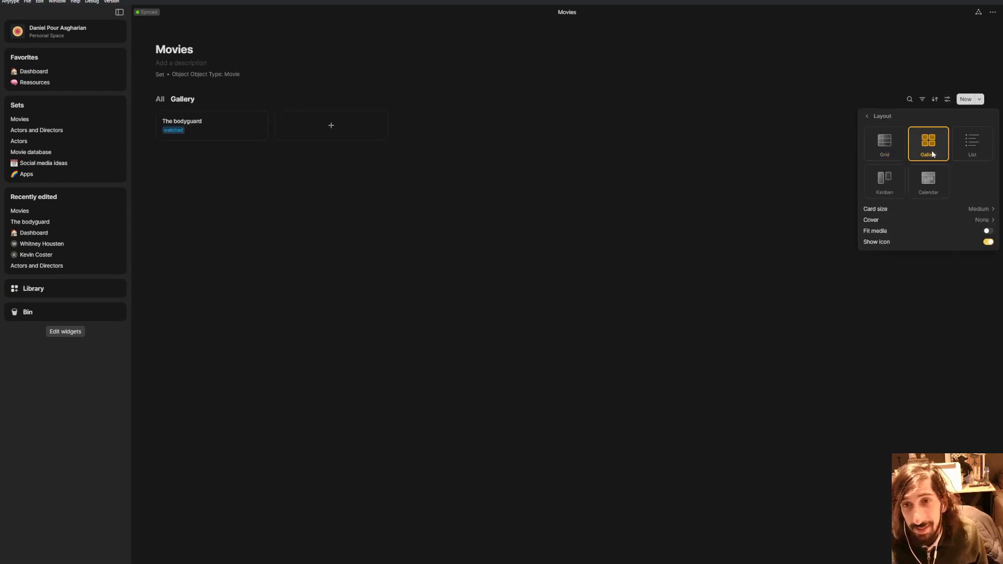
pyautogui.click(444, 143)
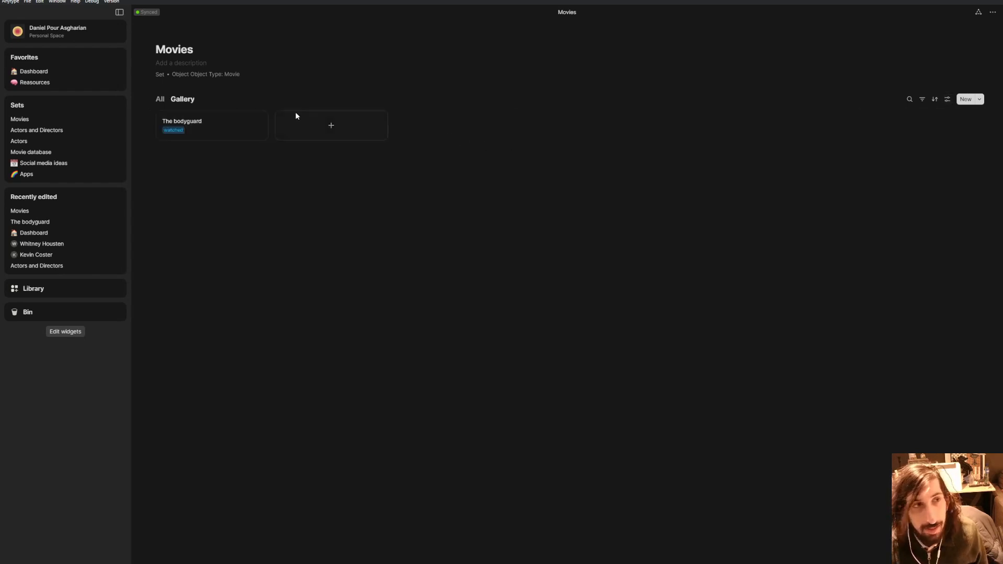
# Step: Add the existing Gallery picture relation as a column in the Movies set's All view
pyautogui.click(160, 100)
pyautogui.click(431, 118)
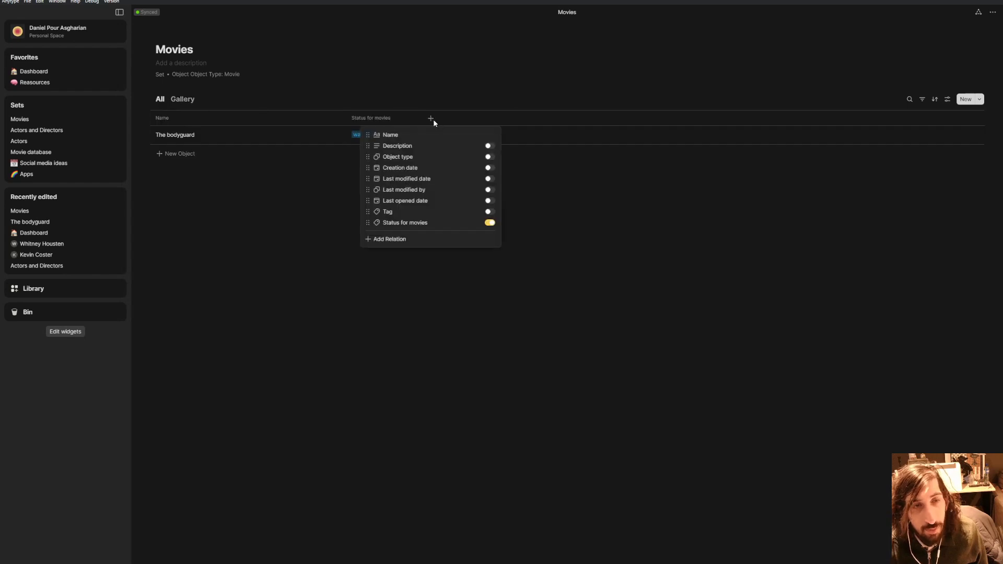
pyautogui.click(408, 239)
pyautogui.write('gallery')
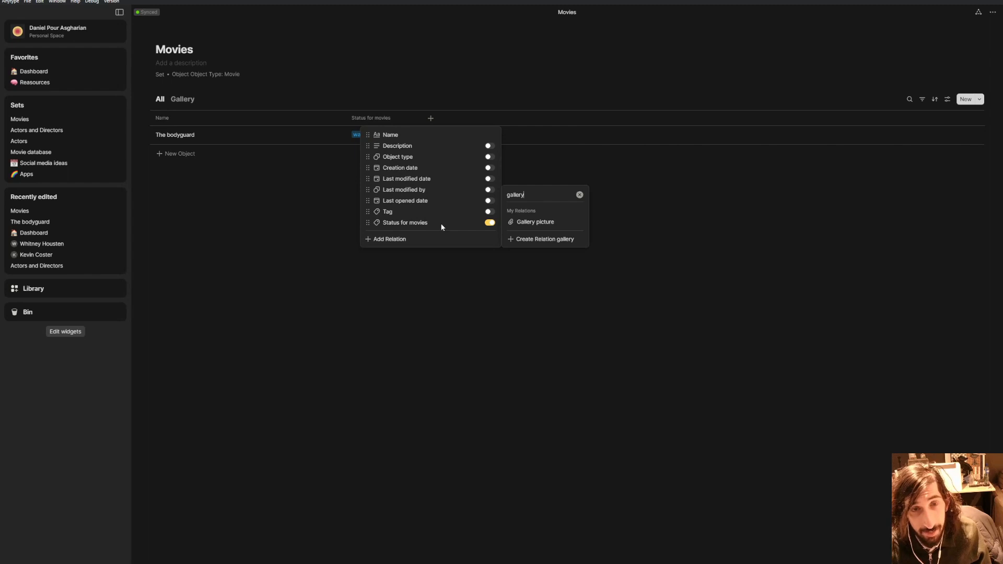
pyautogui.click(523, 222)
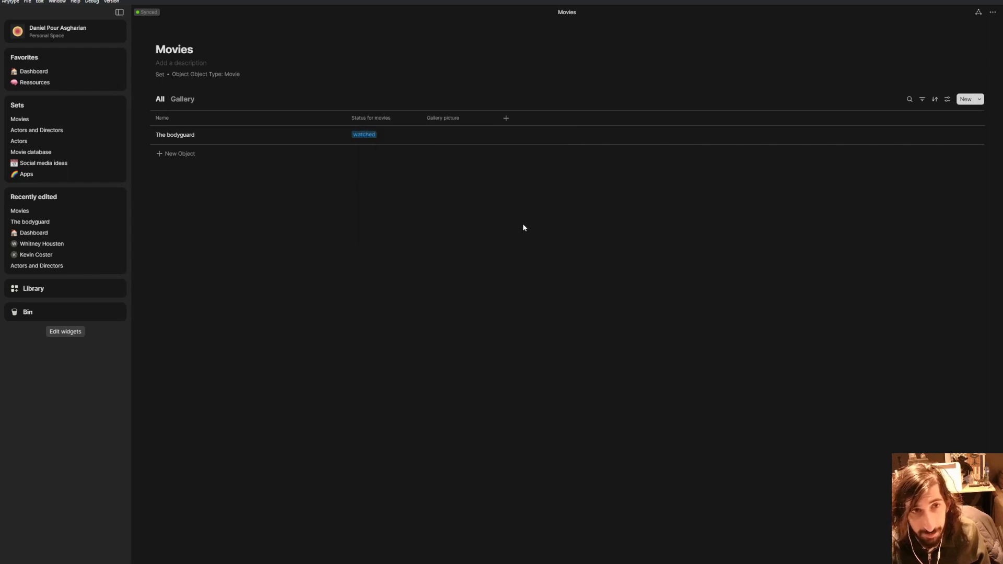
# Step: Upload the Bodyguard movie poster as The bodyguard's Gallery picture
pyautogui.click(459, 140)
pyautogui.moveTo(451, 154)
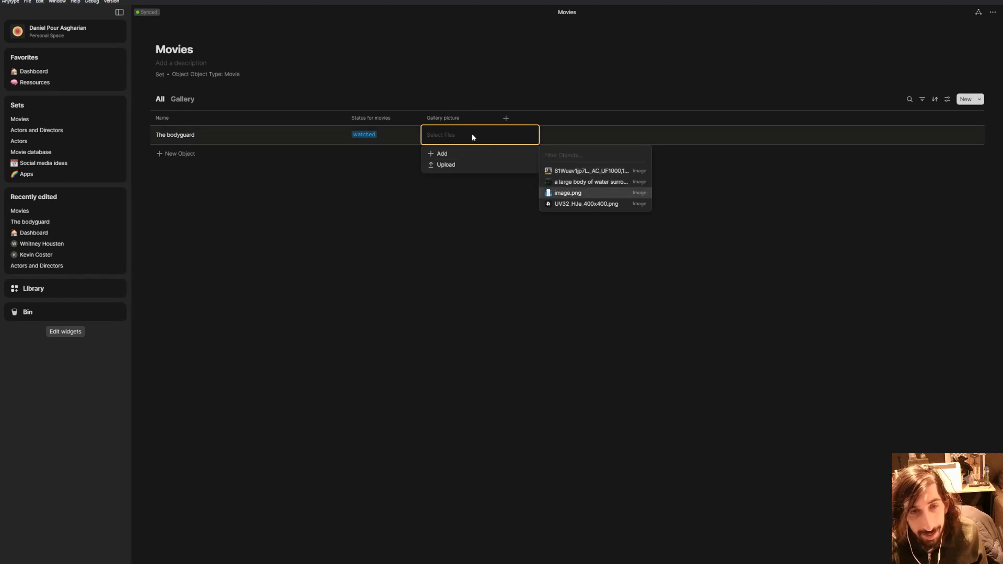
pyautogui.click(463, 165)
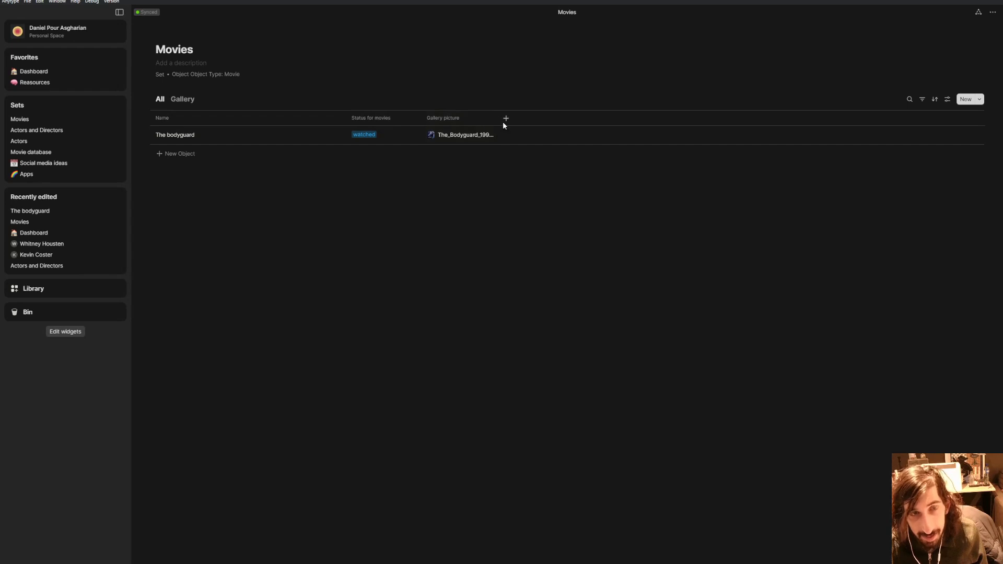
# Step: Open The bodyguard from the Movies set to view its page, and close it again
pyautogui.rightClick(278, 134)
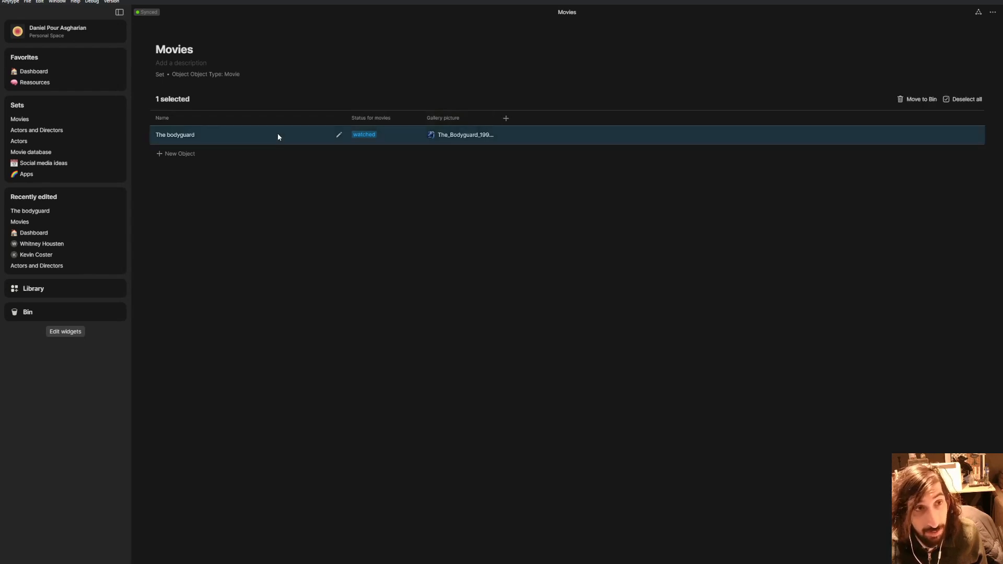
pyautogui.click(278, 134)
pyautogui.click(278, 135)
pyautogui.click(278, 134)
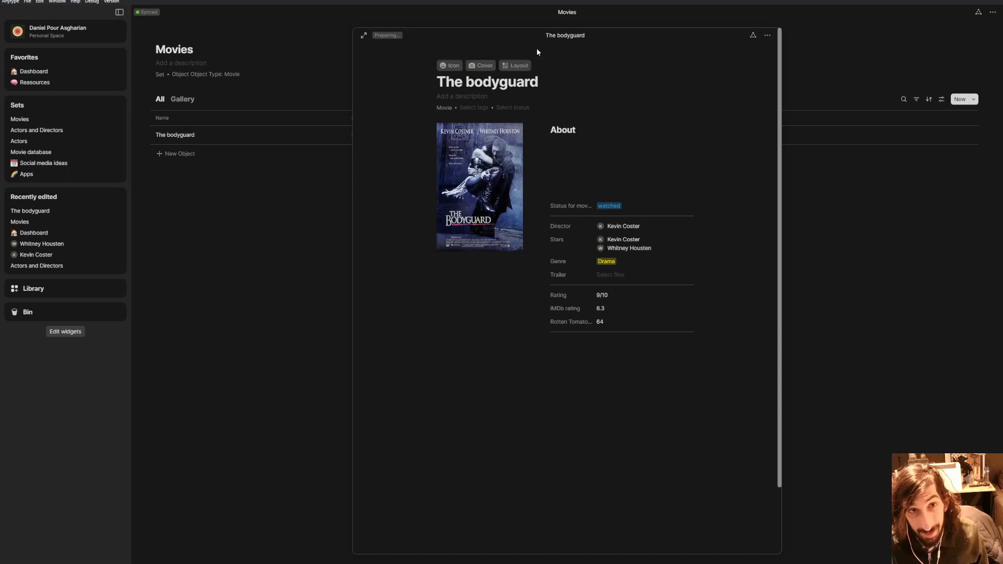
pyautogui.click(267, 196)
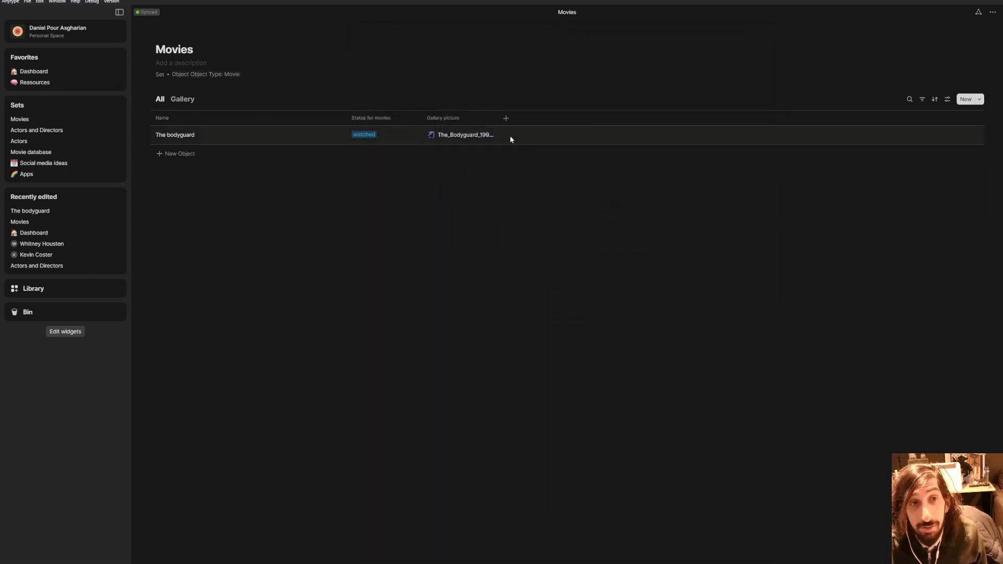
# Step: Set the Gallery view's card cover to the Gallery picture relation
pyautogui.click(183, 100)
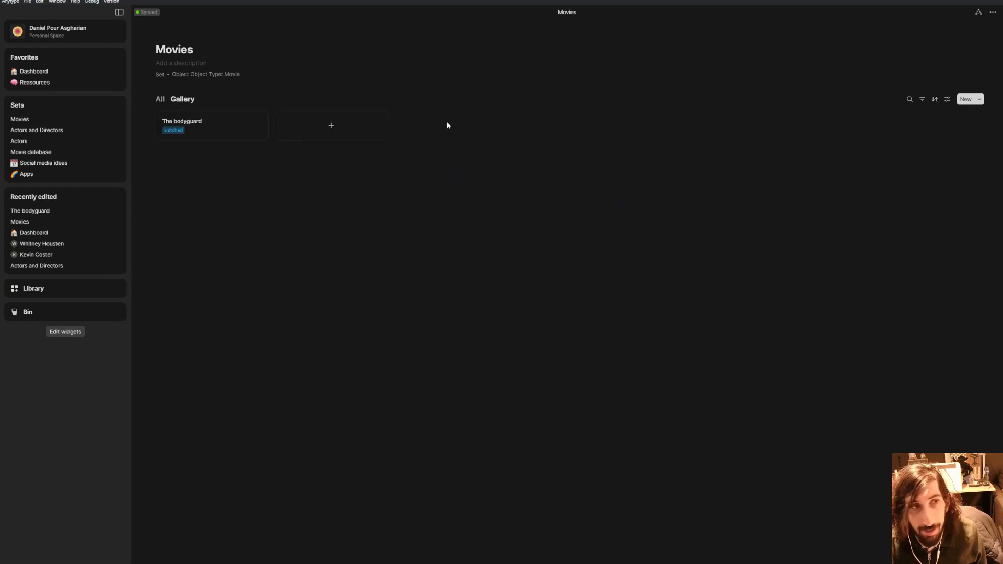
pyautogui.rightClick(184, 102)
pyautogui.click(177, 116)
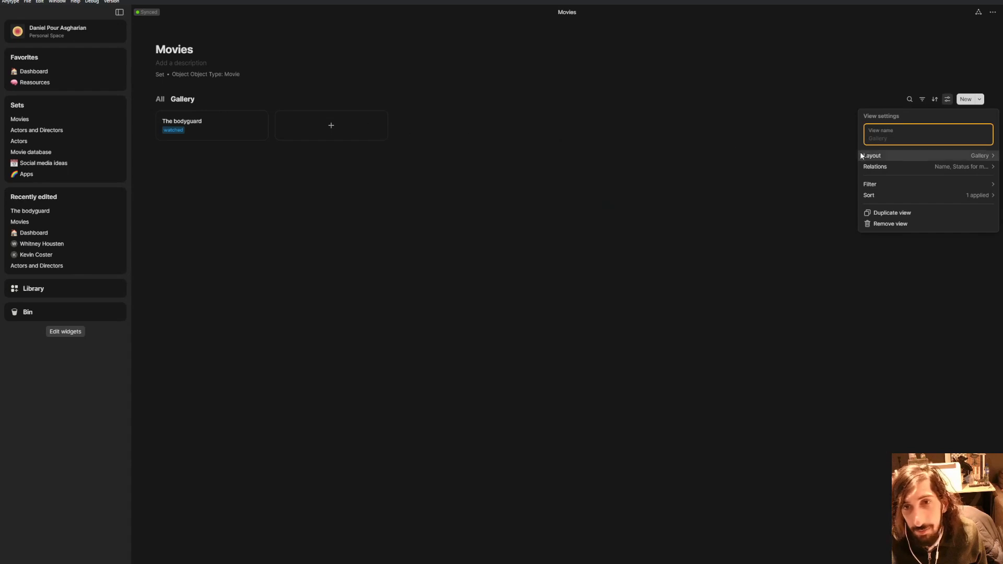
pyautogui.click(919, 156)
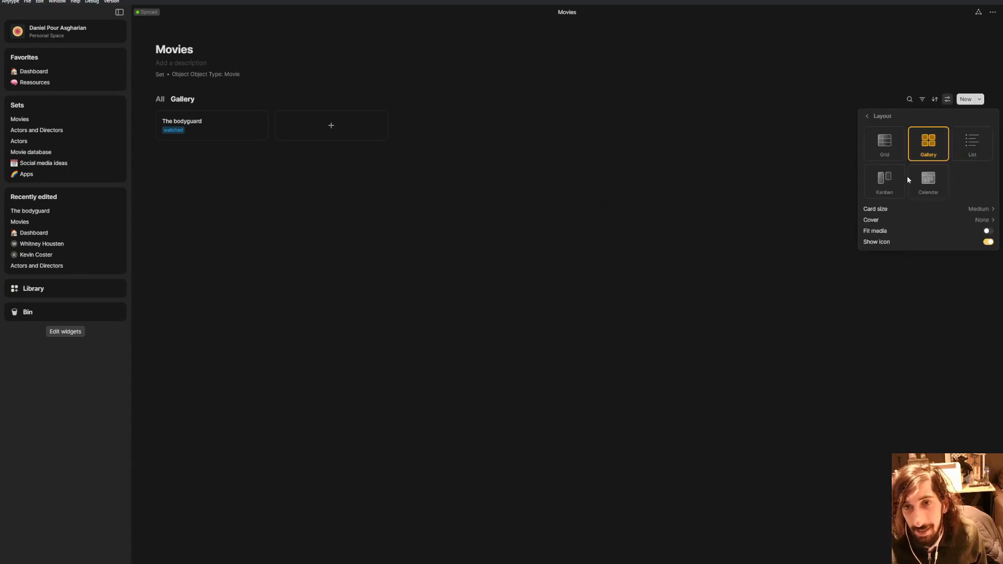
pyautogui.moveTo(956, 208)
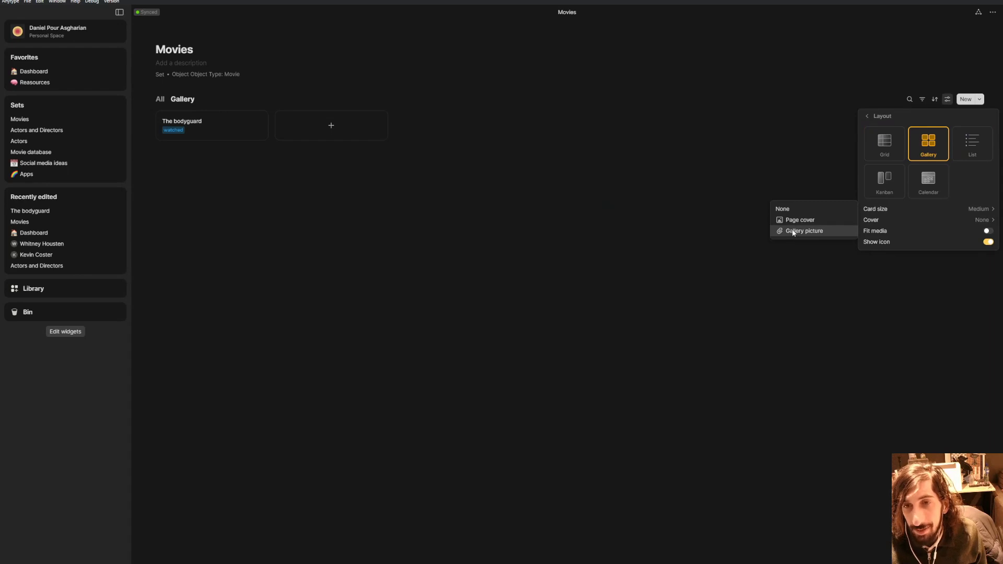
pyautogui.click(792, 232)
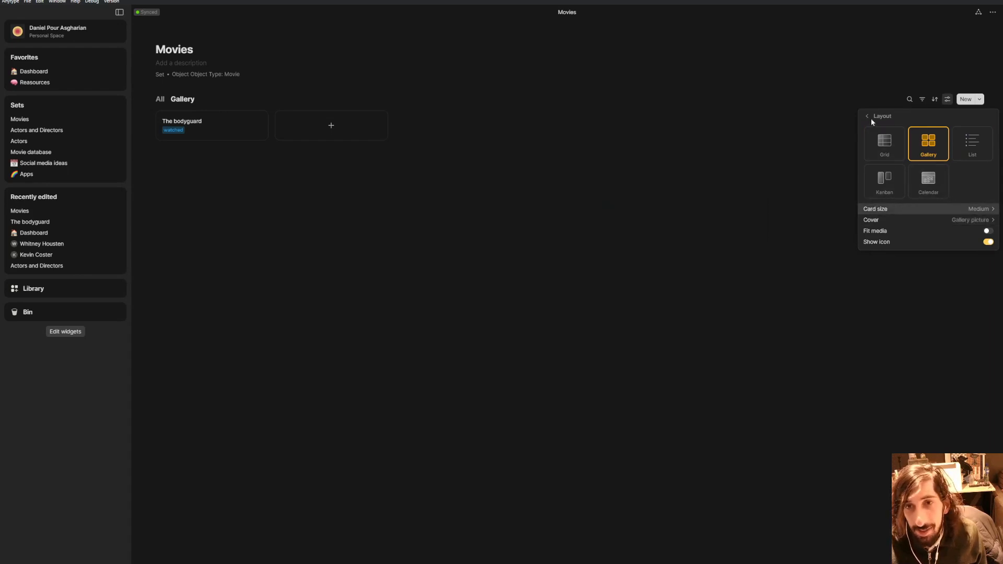
pyautogui.moveTo(943, 221)
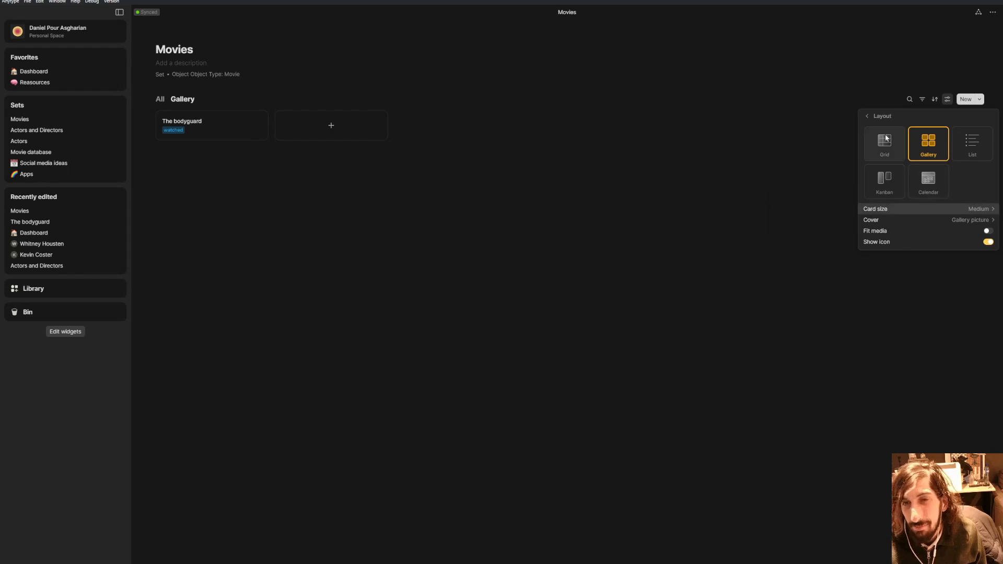
# Step: Add the existing Genre and Stars relations to the Gallery view's cards
pyautogui.click(867, 117)
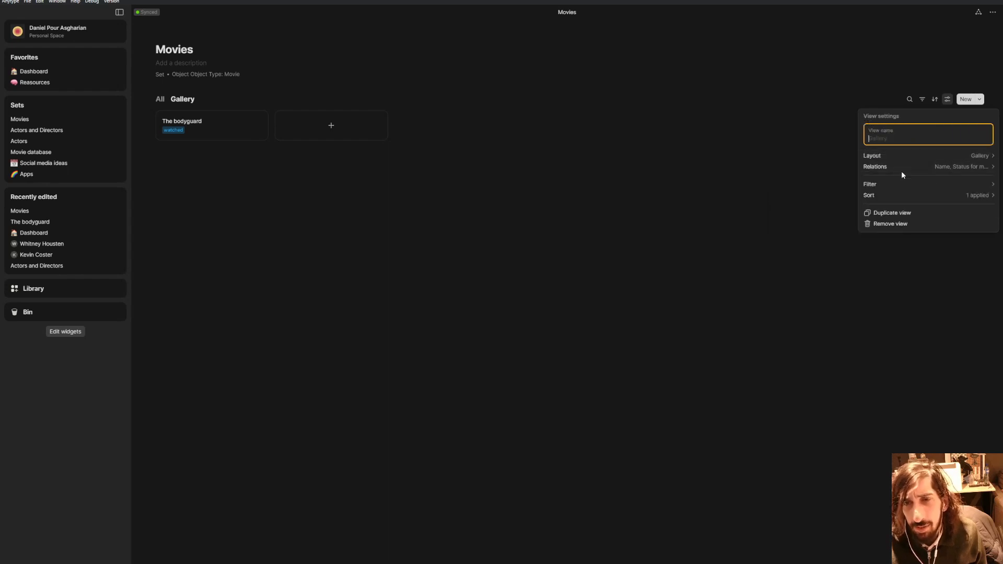
pyautogui.click(929, 167)
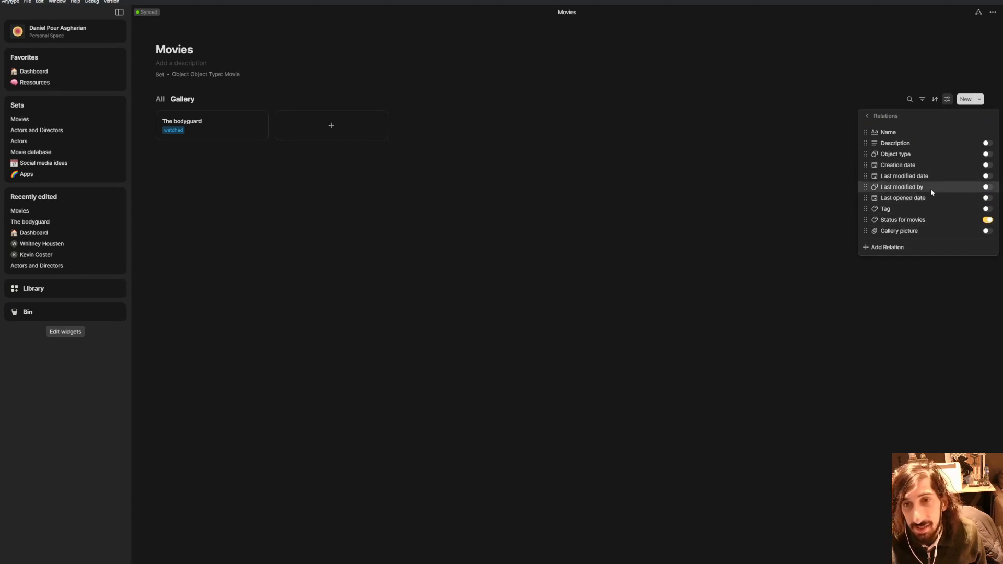
pyautogui.click(895, 250)
pyautogui.write('genre')
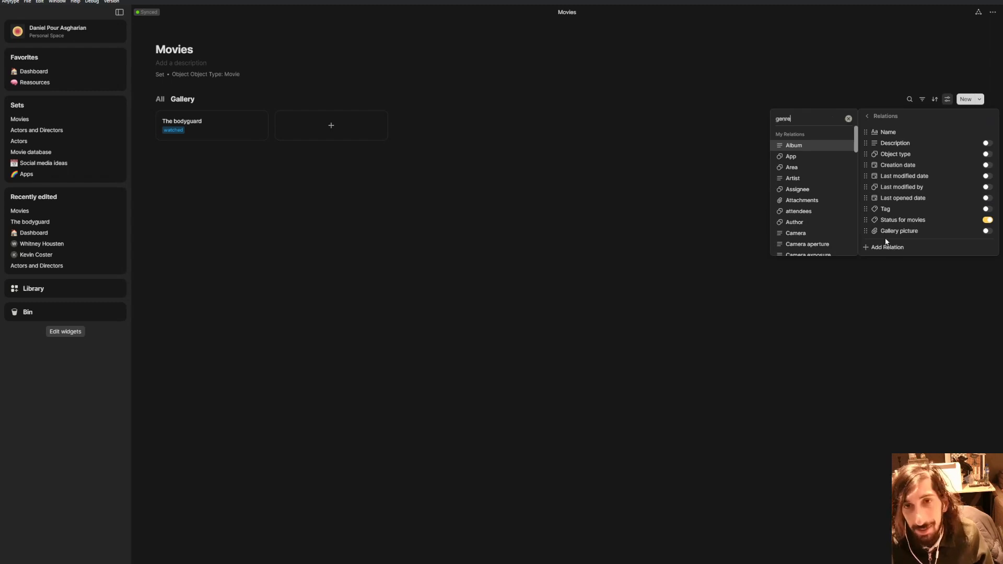
pyautogui.click(806, 221)
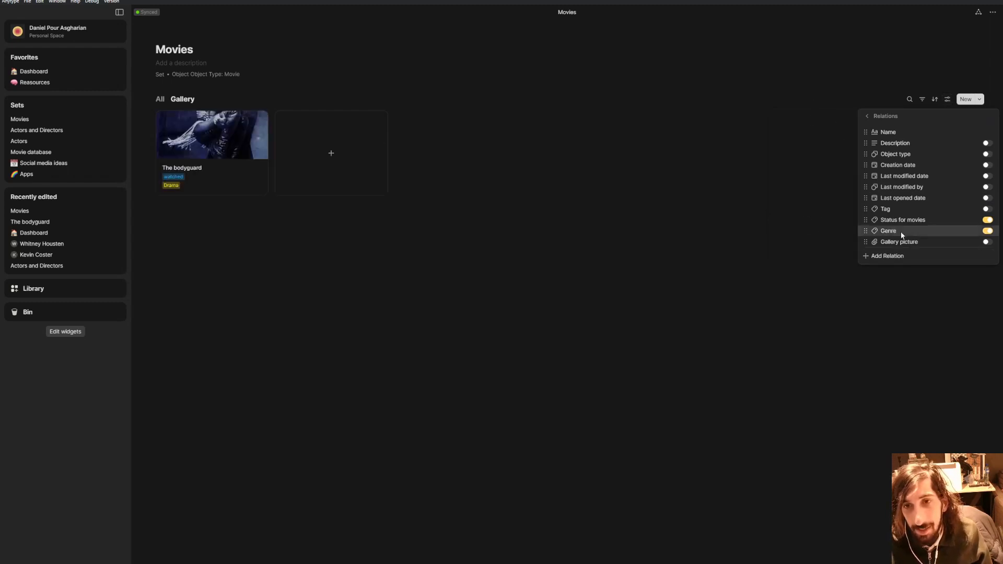
pyautogui.click(892, 257)
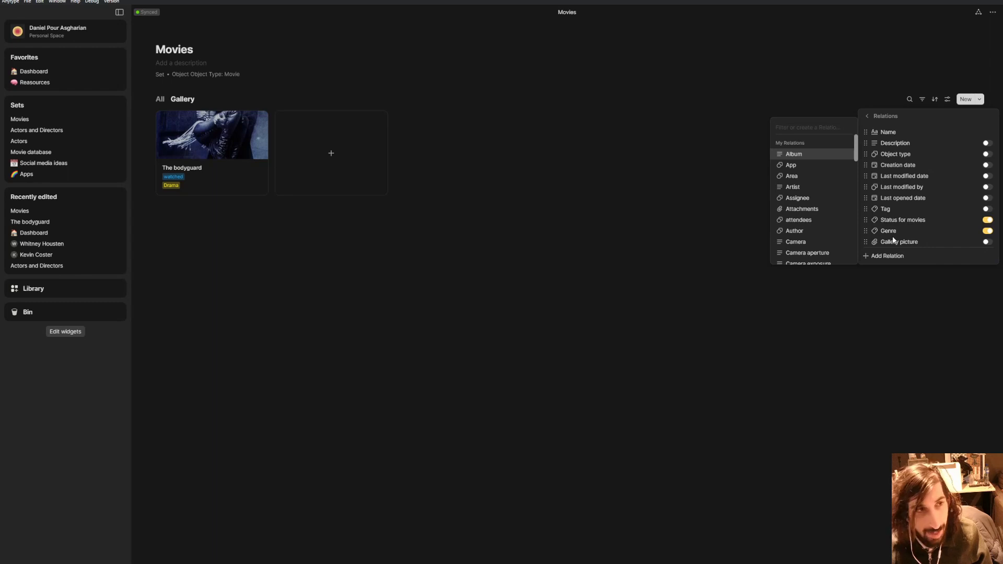
pyautogui.write('stars')
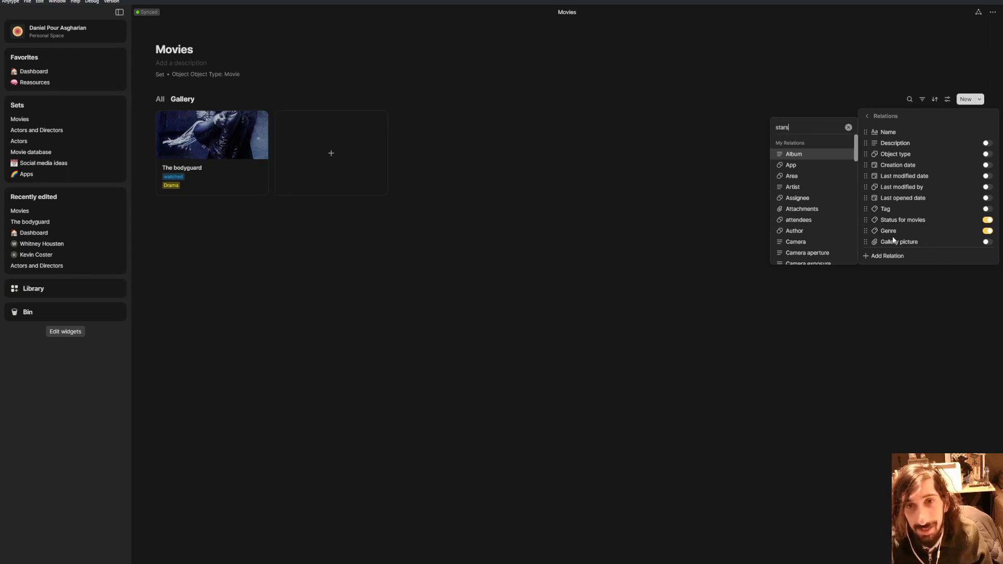
pyautogui.click(793, 239)
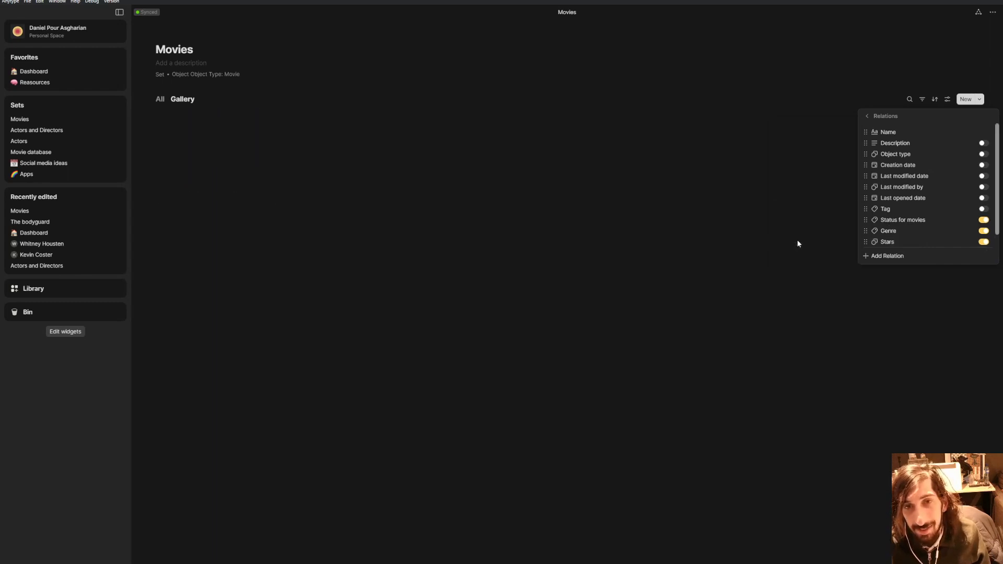
# Step: Add the Director relation to the Gallery view, hide it from the cards again, and close the view settings
pyautogui.click(894, 256)
pyautogui.write('direc')
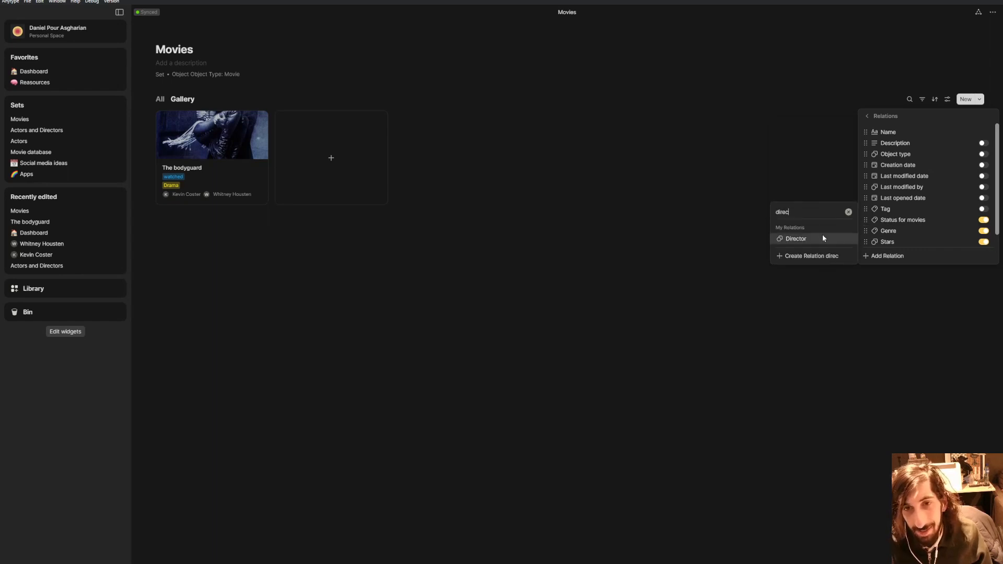
pyautogui.click(825, 236)
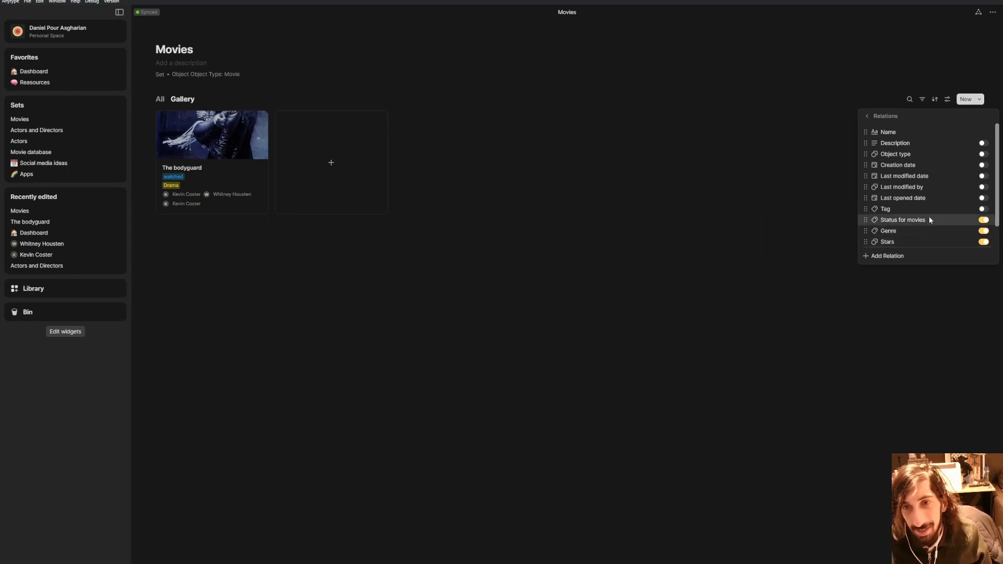
pyautogui.scroll(-1, 928, 219)
pyautogui.click(983, 230)
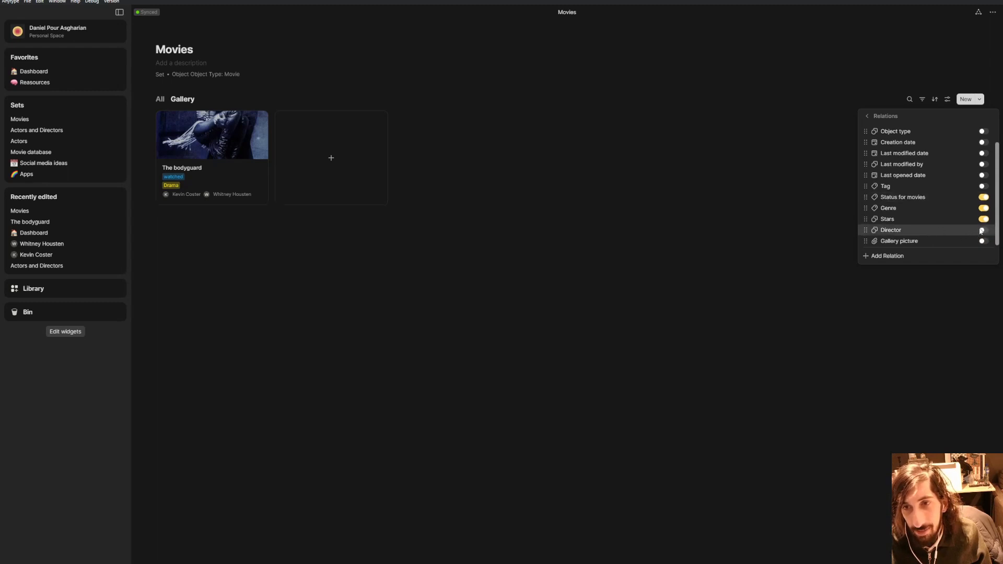
pyautogui.click(690, 240)
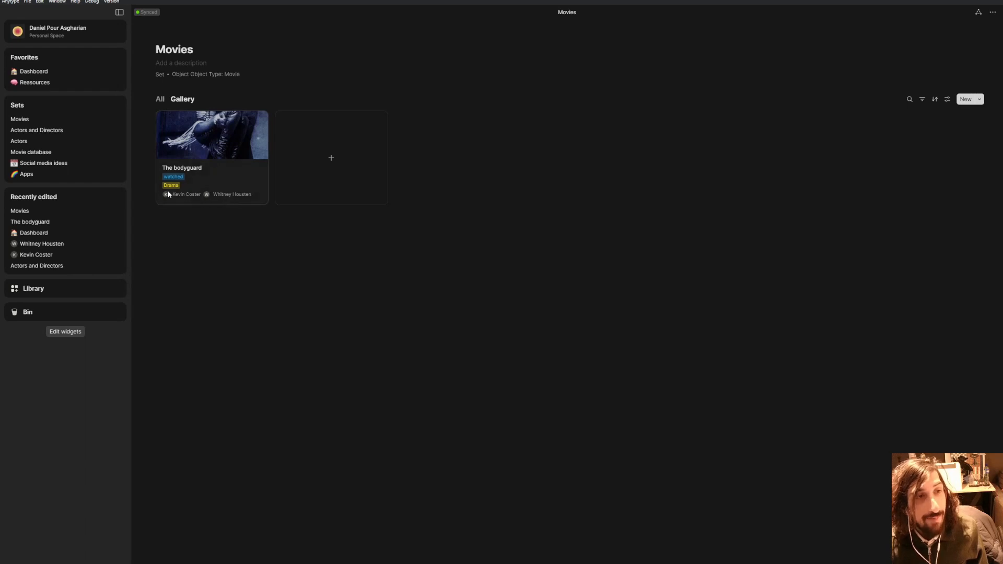
# Step: Open Kevin Coster in the Actors and Directors set from the Dashboard and give the object a portrait photo as its picture
pyautogui.click(53, 70)
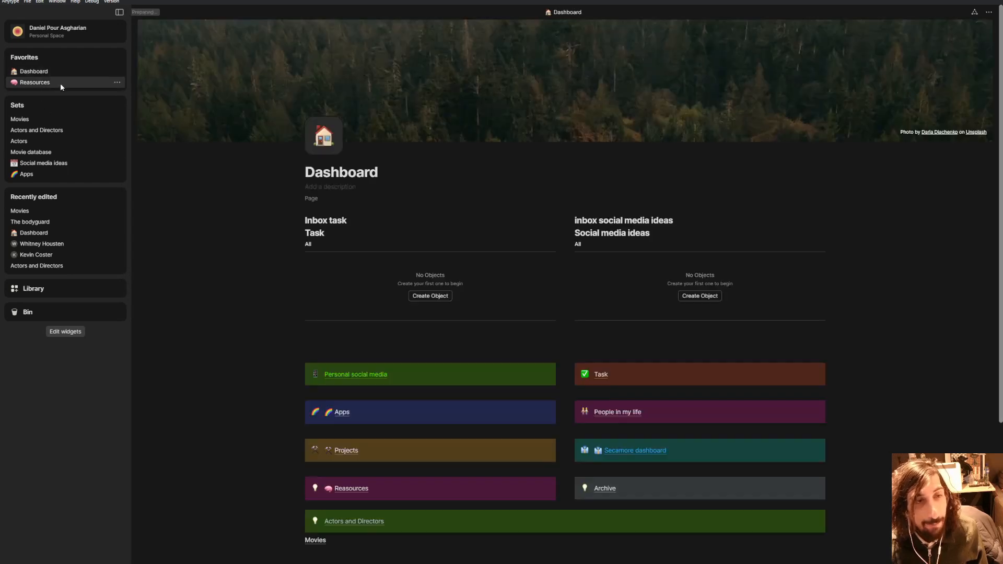
pyautogui.scroll(-3, 408, 253)
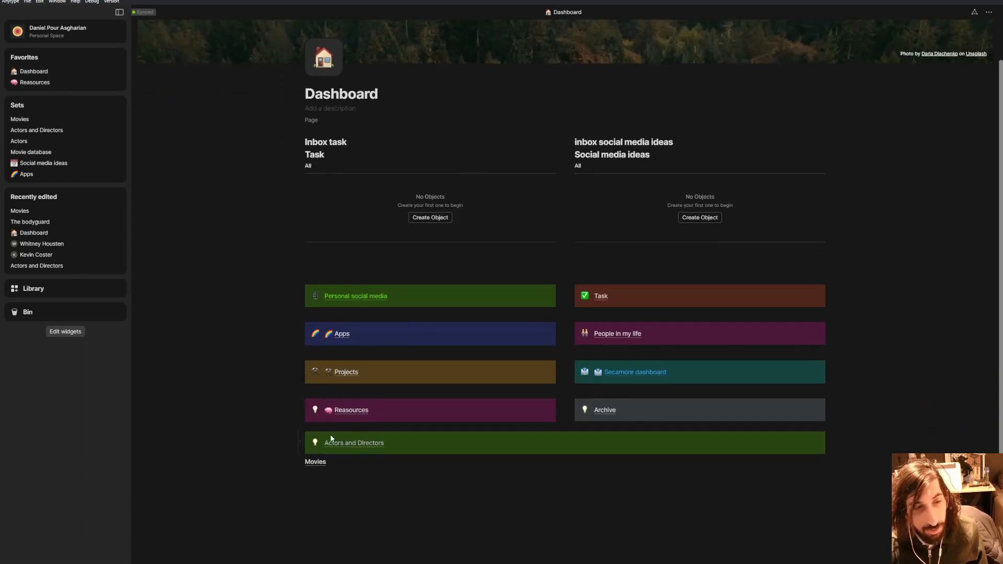
pyautogui.click(361, 447)
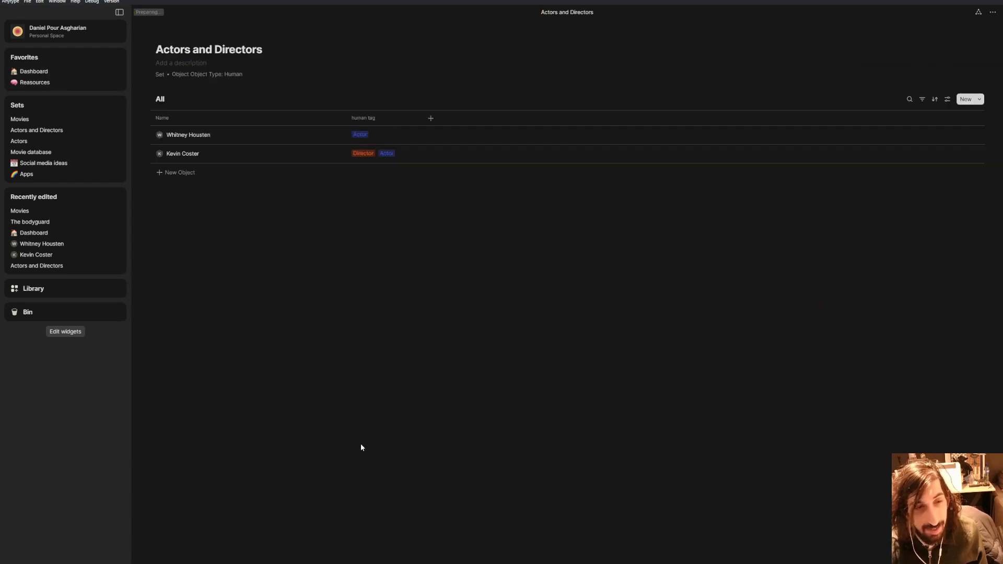
pyautogui.click(227, 151)
pyautogui.moveTo(471, 107)
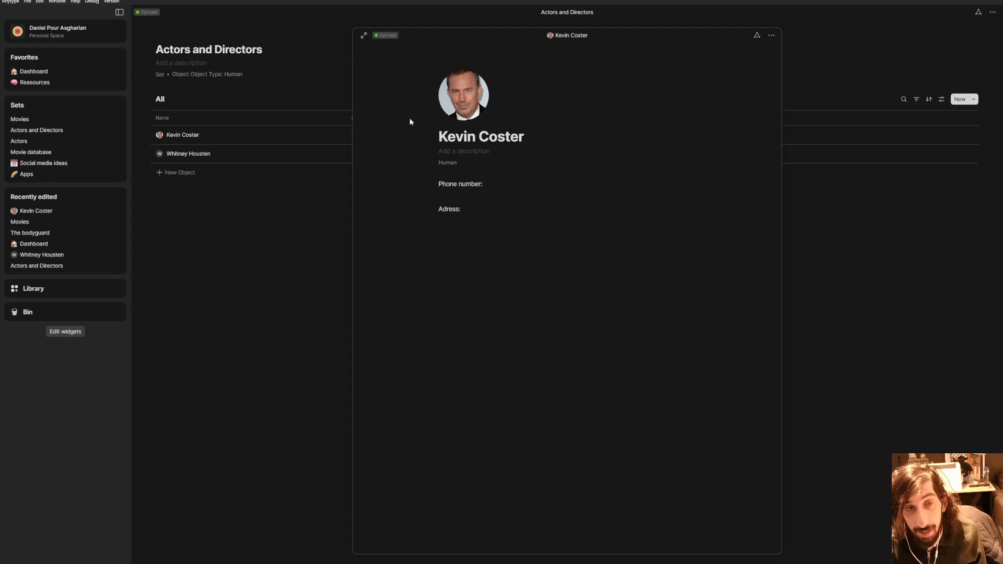
pyautogui.click(321, 210)
# Step: Return to the Movies set and view its Gallery cards
pyautogui.click(56, 118)
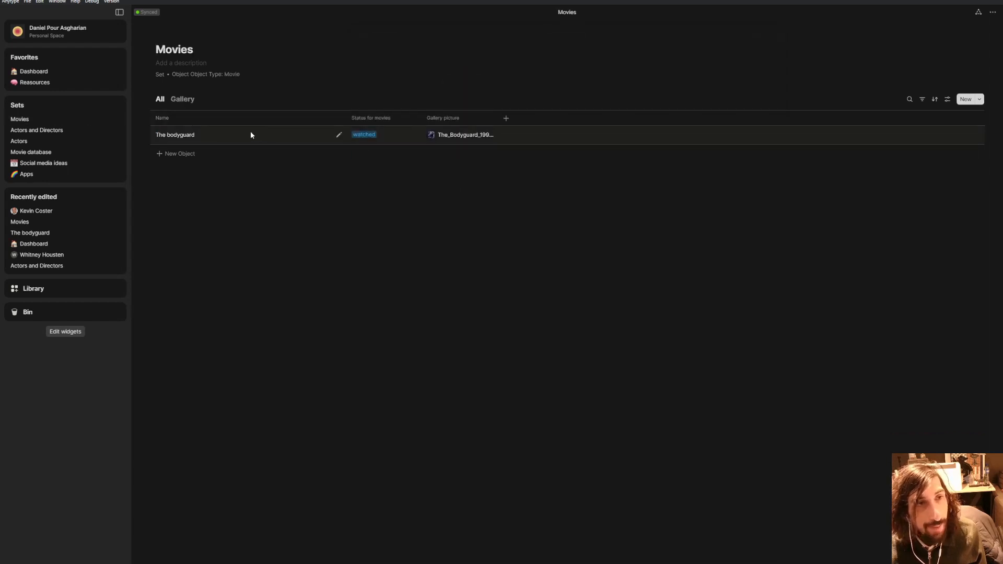
pyautogui.click(236, 138)
pyautogui.click(183, 101)
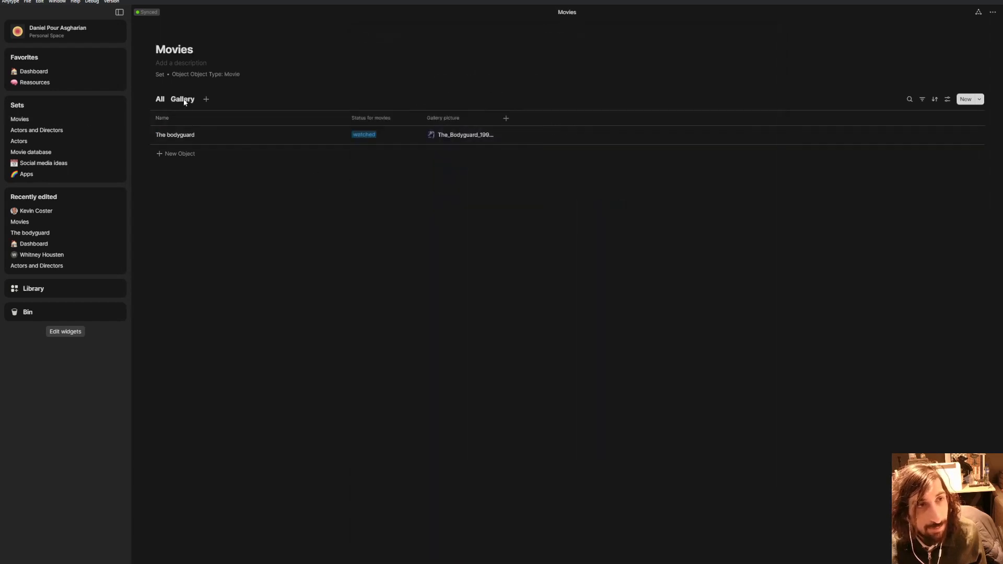
pyautogui.click(184, 100)
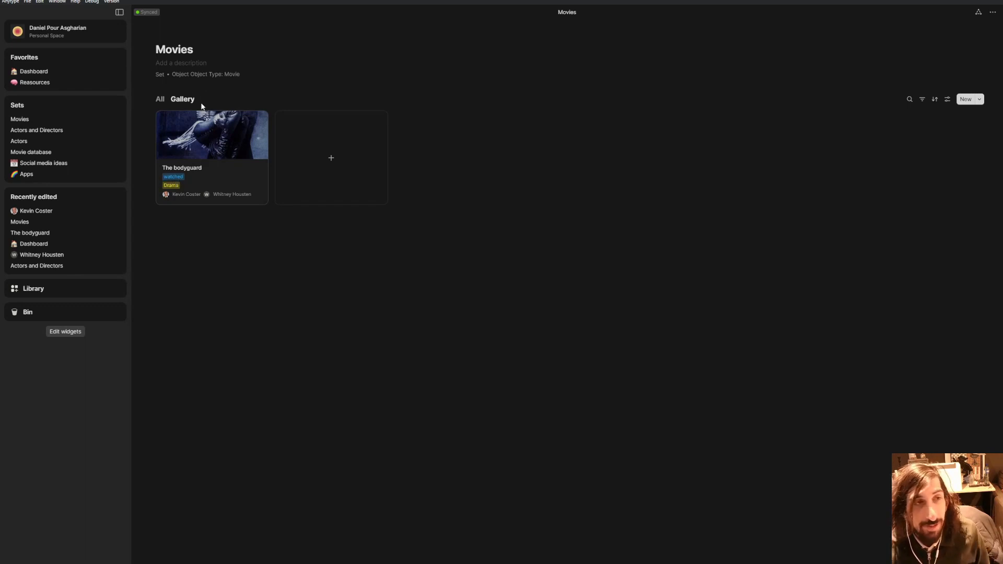
# Step: Filter the Movies set's Gallery view to objects whose Status for movies has any of To be watched
pyautogui.click(181, 100)
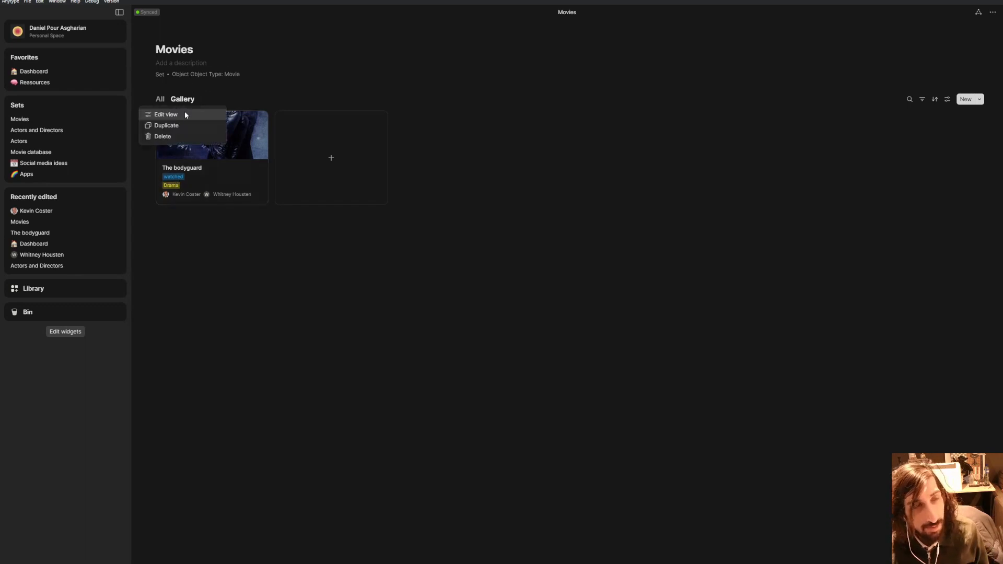
pyautogui.click(808, 113)
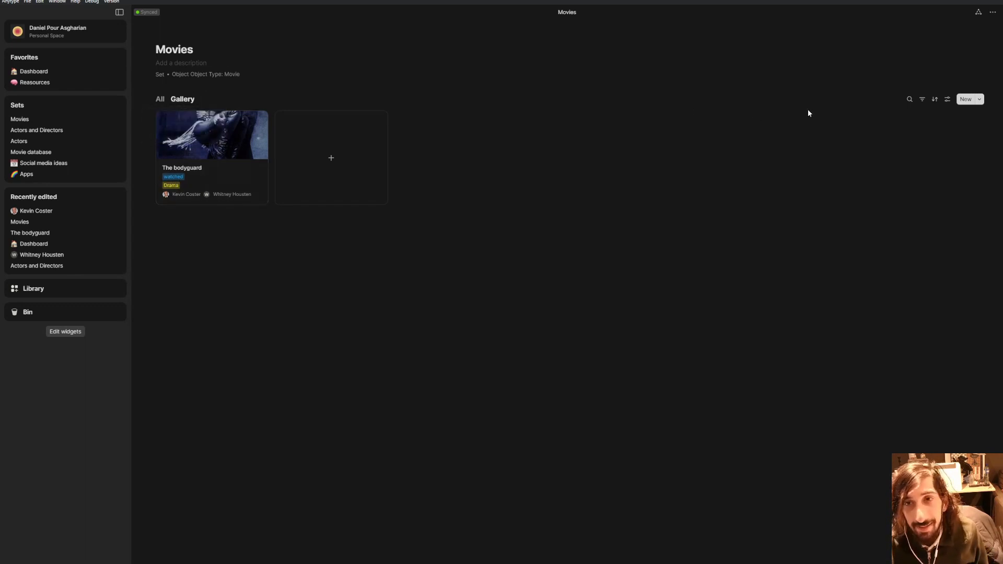
pyautogui.click(922, 99)
pyautogui.click(892, 146)
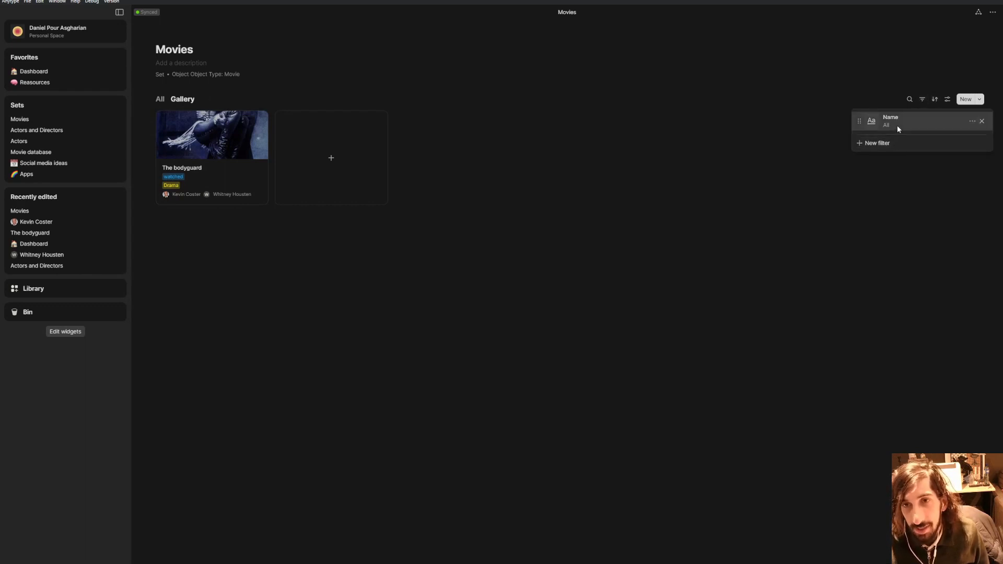
pyautogui.click(898, 127)
pyautogui.moveTo(906, 140)
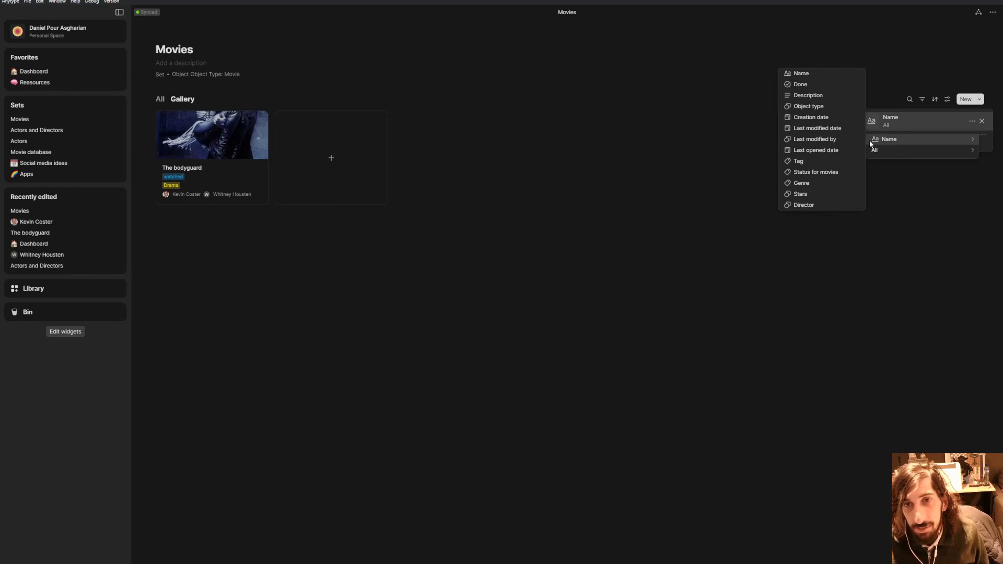
pyautogui.click(827, 172)
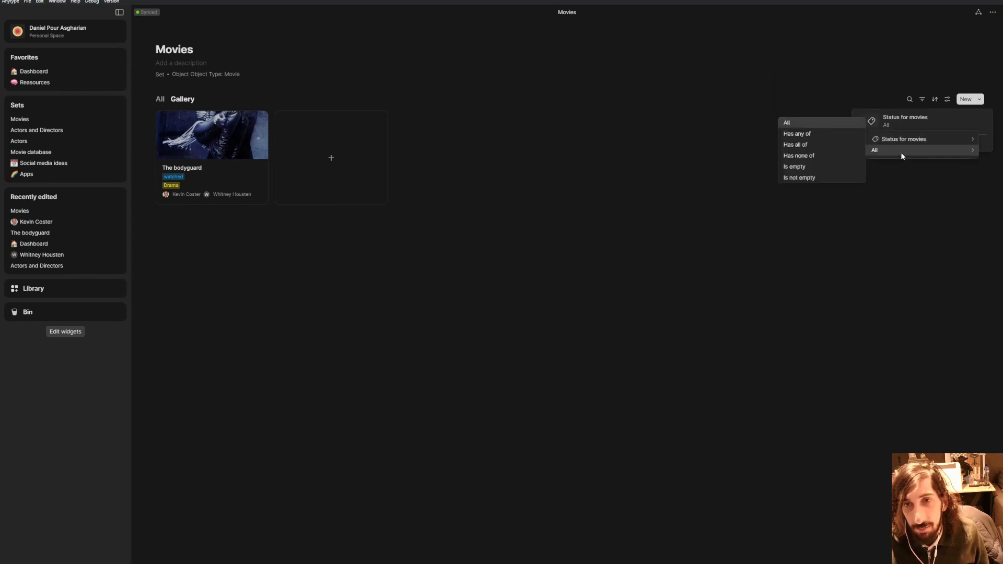
pyautogui.click(826, 134)
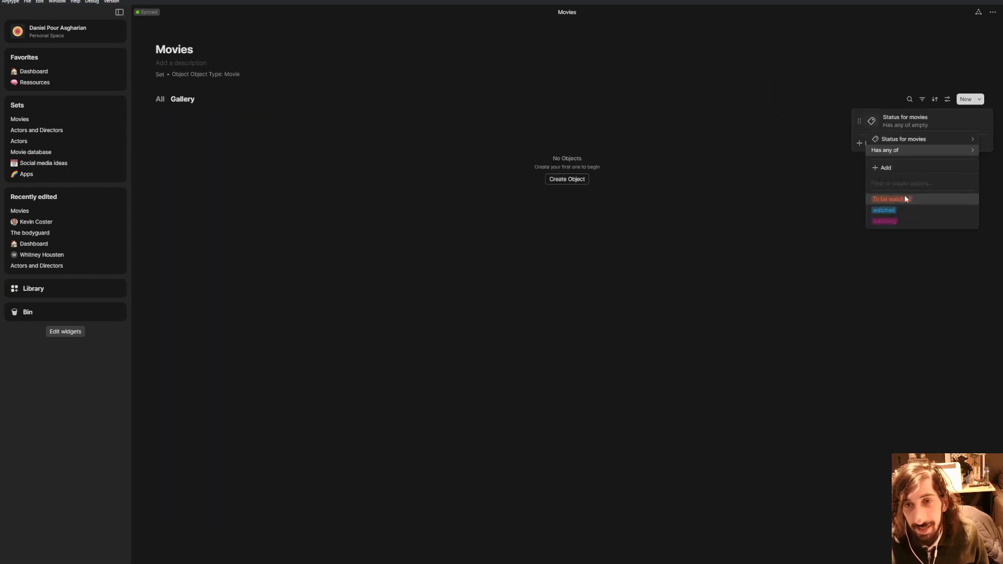
pyautogui.click(905, 200)
pyautogui.click(728, 226)
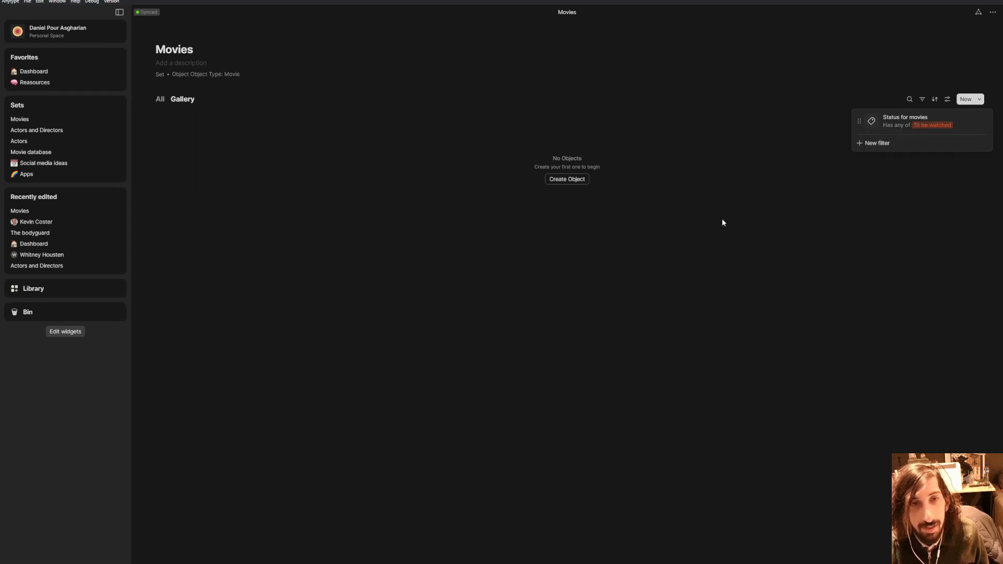
pyautogui.click(657, 216)
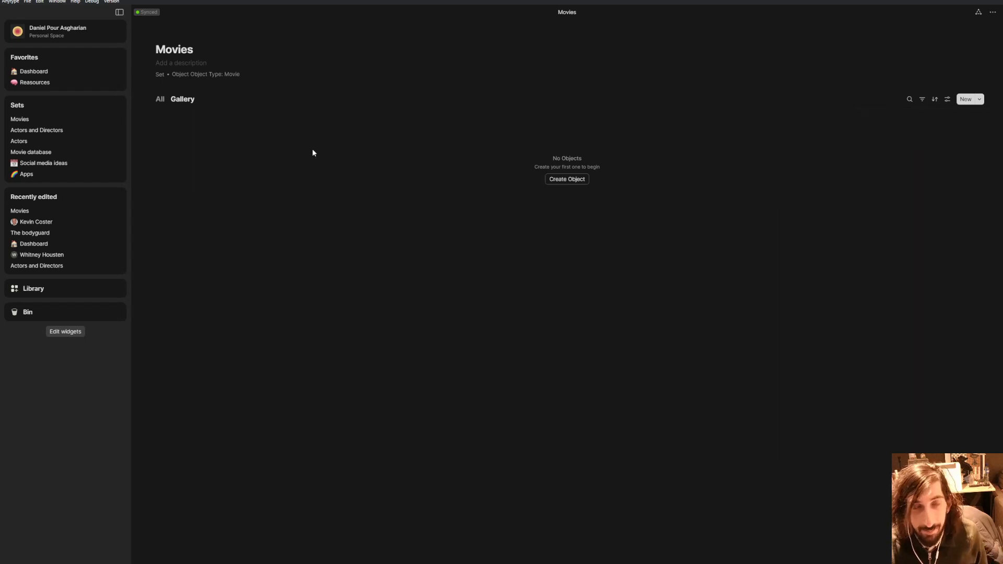
# Step: Rename the filtered Gallery view as TWB
pyautogui.click(179, 98)
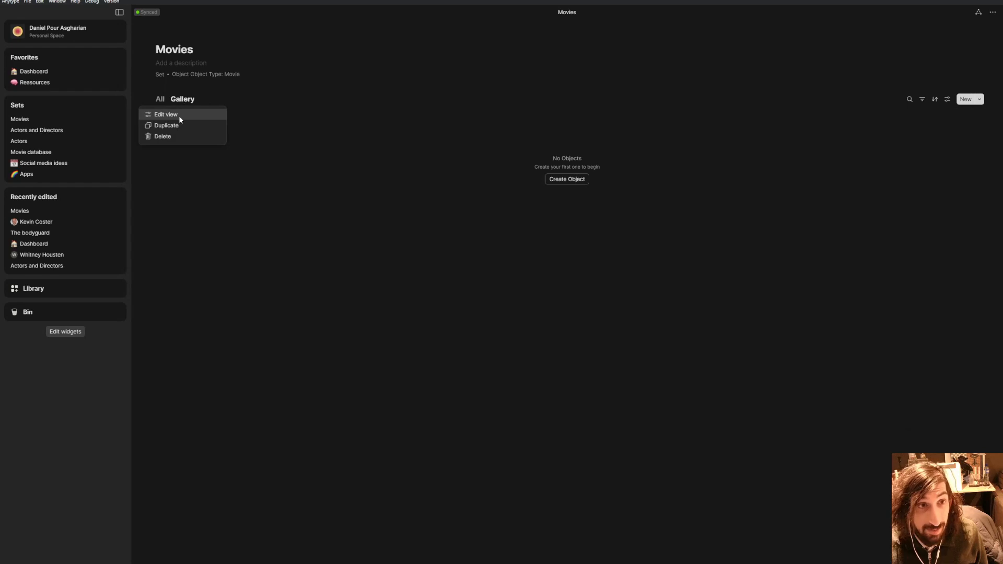
pyautogui.click(179, 116)
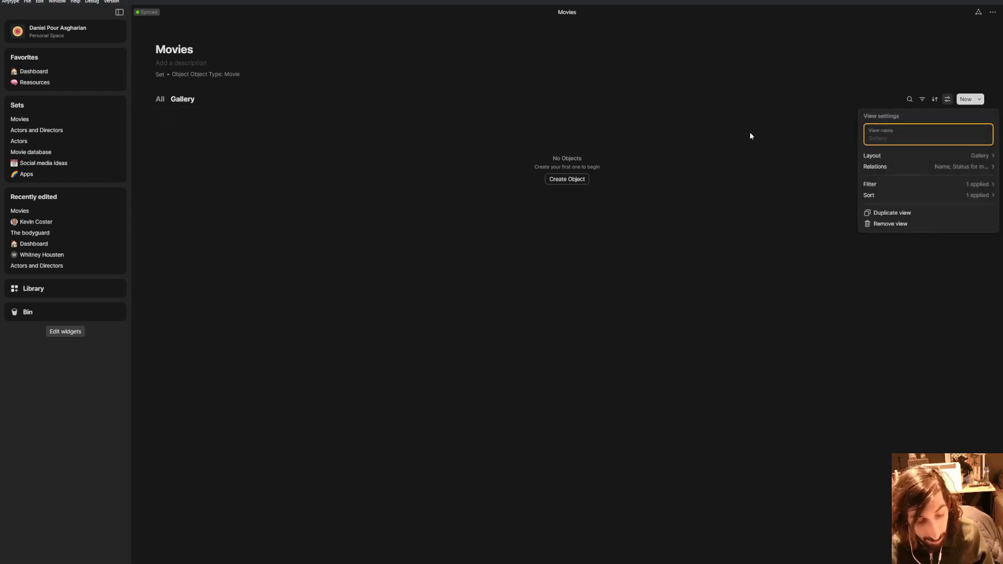
pyautogui.write('TWB')
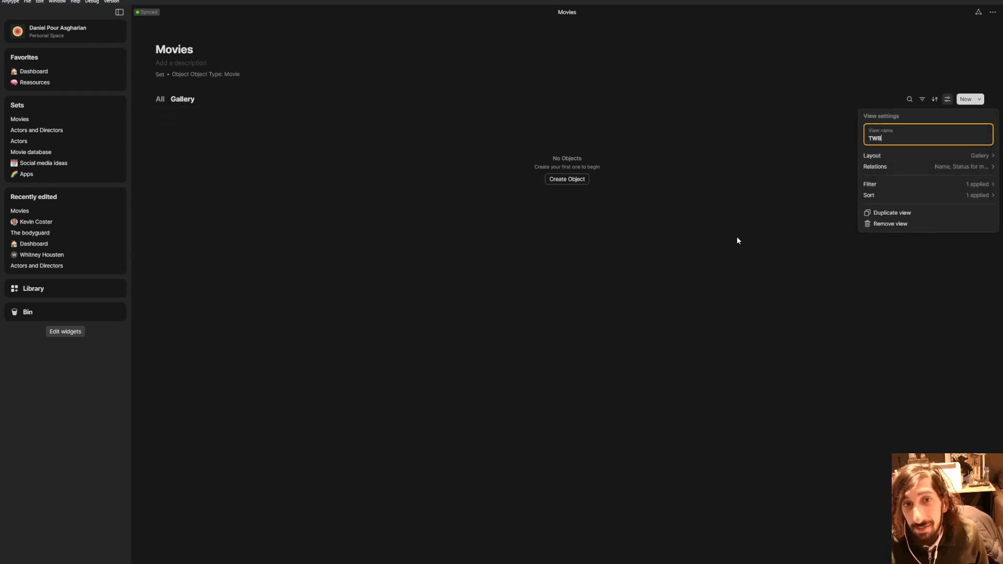
pyautogui.click(737, 236)
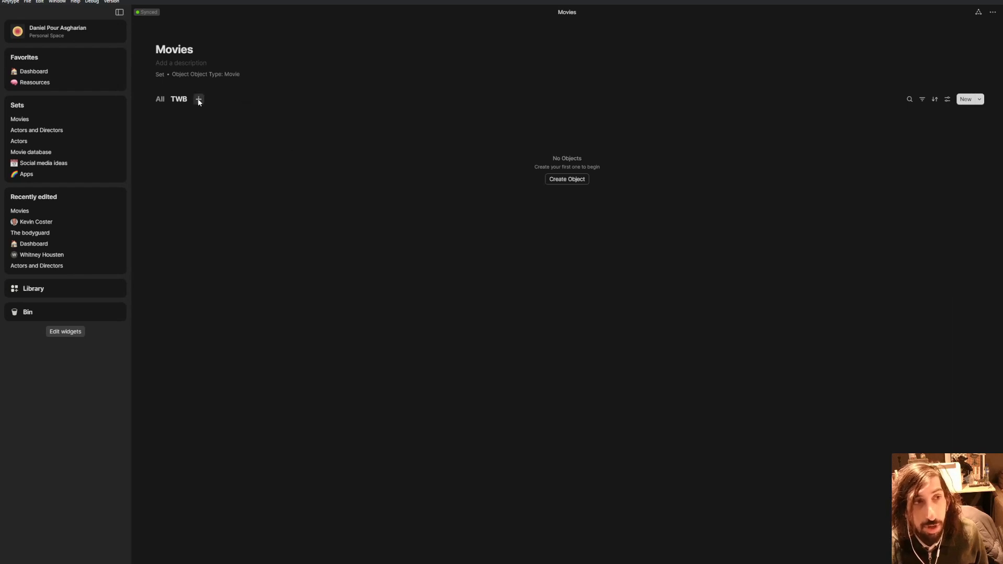
# Step: Add a new view to the Movies set with the Gallery layout and close its settings
pyautogui.click(199, 101)
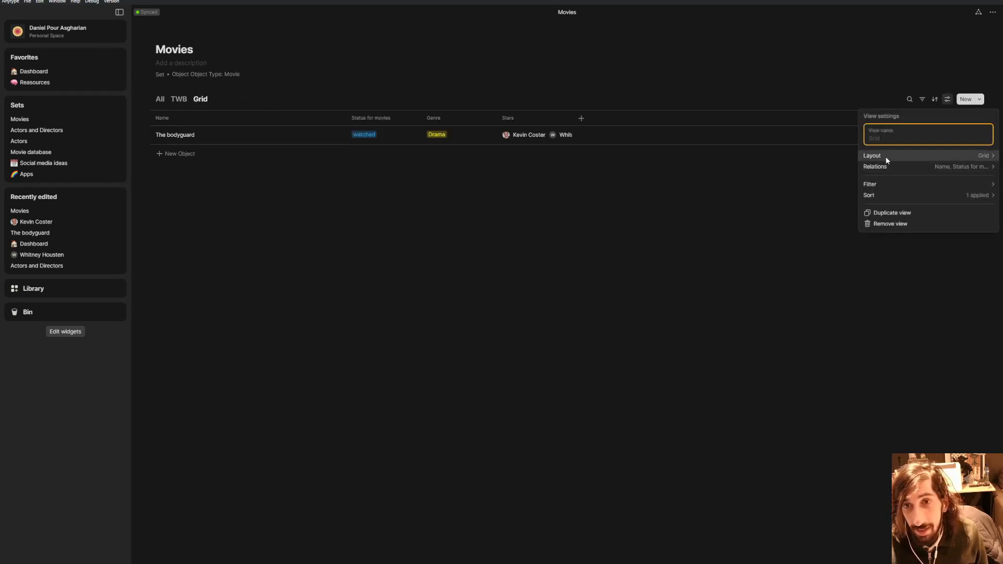
pyautogui.click(882, 157)
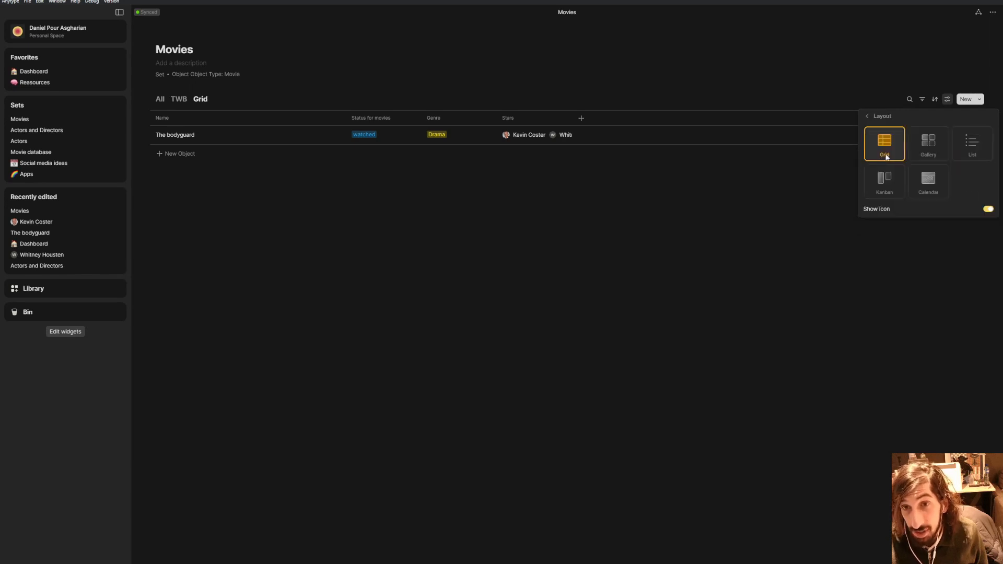
pyautogui.click(919, 152)
pyautogui.moveTo(903, 207)
pyautogui.moveTo(918, 222)
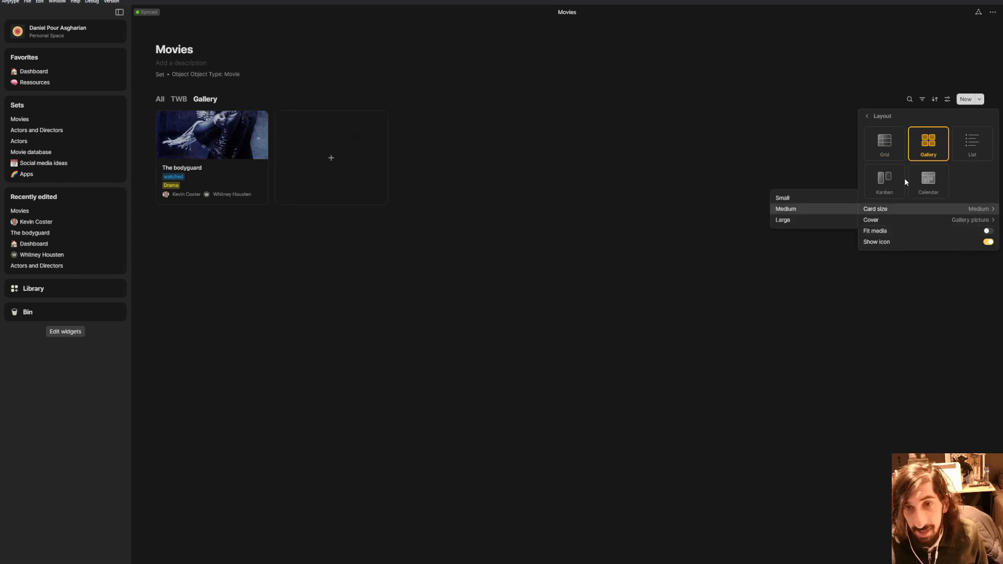
pyautogui.click(867, 117)
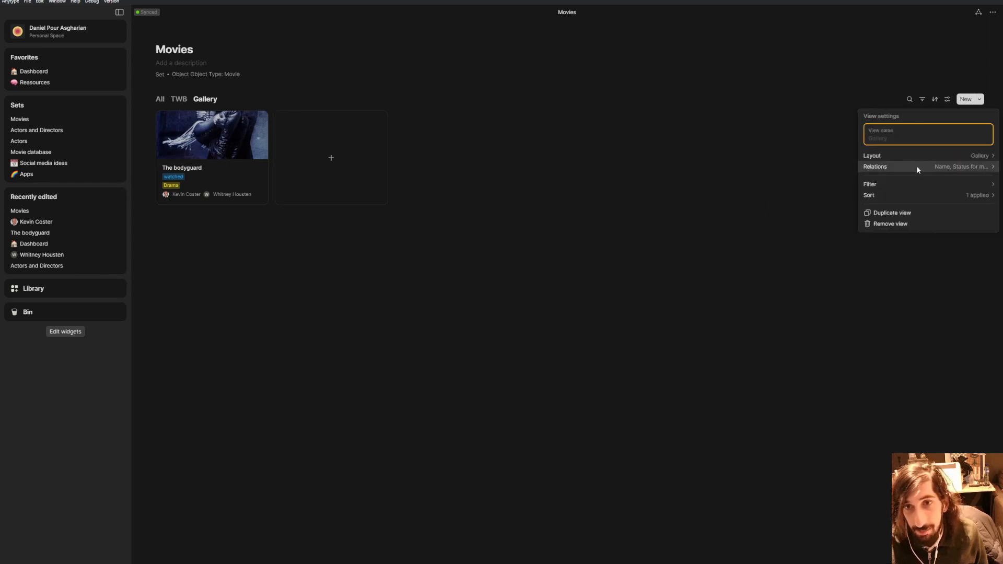
pyautogui.click(837, 109)
# Step: Filter the new Gallery view to objects whose Status for movies has any of watched
pyautogui.click(935, 99)
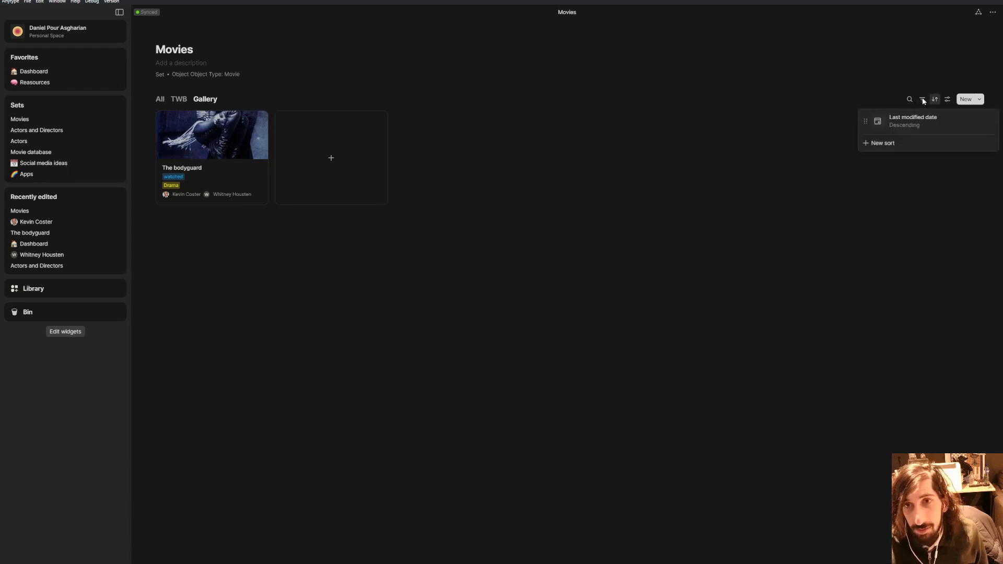
pyautogui.click(922, 100)
pyautogui.click(923, 99)
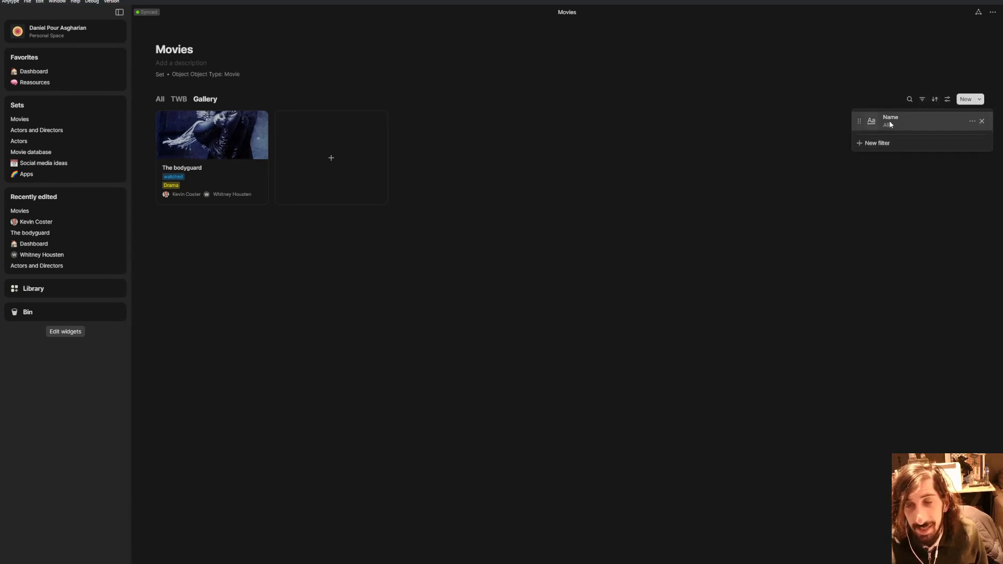
pyautogui.click(889, 120)
pyautogui.moveTo(907, 142)
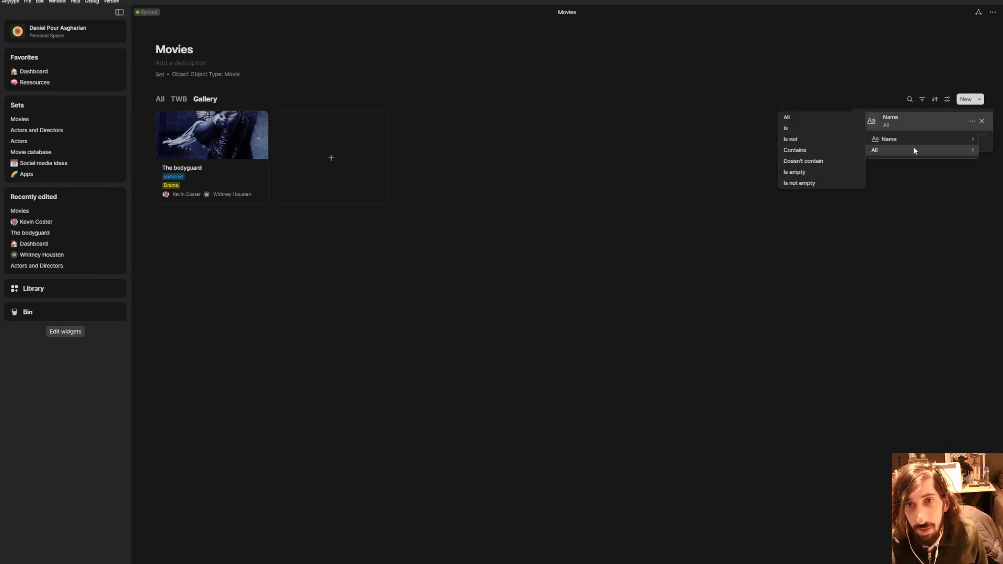
pyautogui.click(818, 173)
pyautogui.moveTo(884, 150)
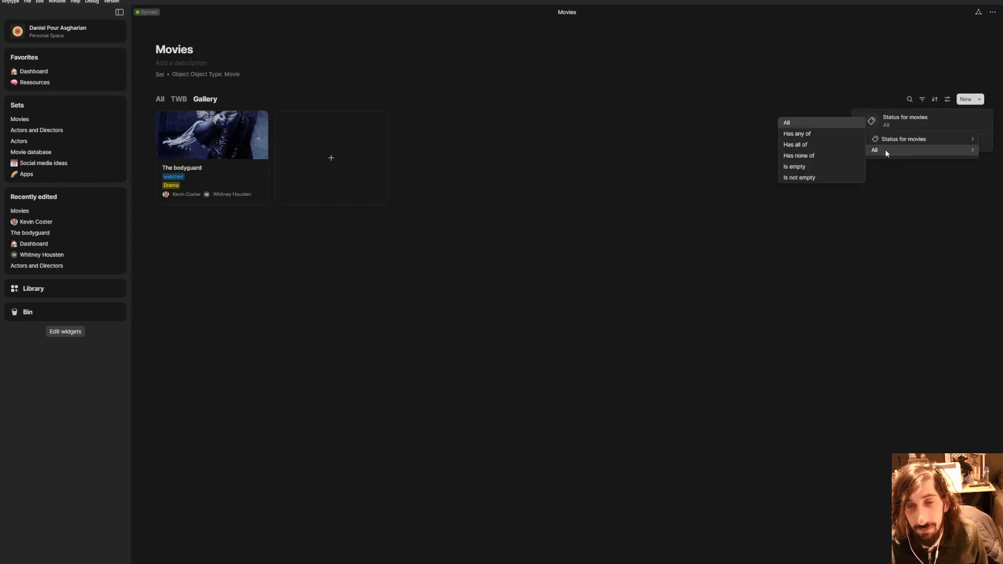
pyautogui.click(829, 135)
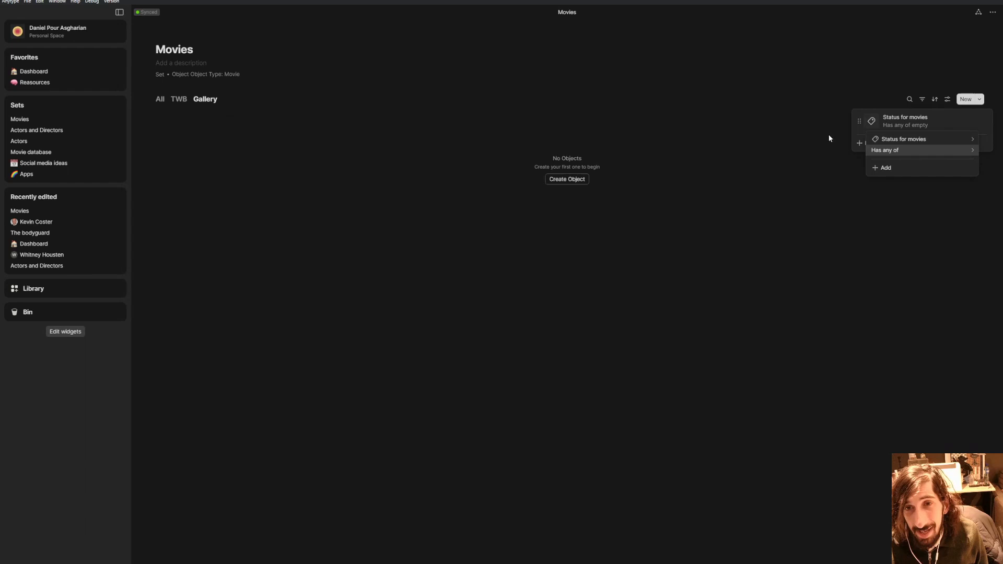
pyautogui.click(889, 166)
pyautogui.click(906, 210)
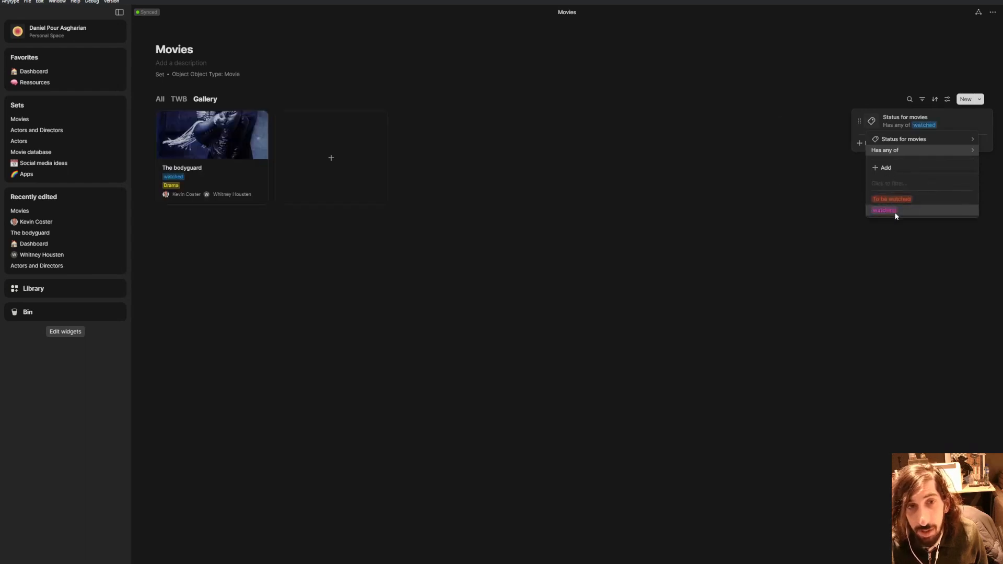
pyautogui.click(623, 253)
pyautogui.click(628, 246)
pyautogui.click(481, 268)
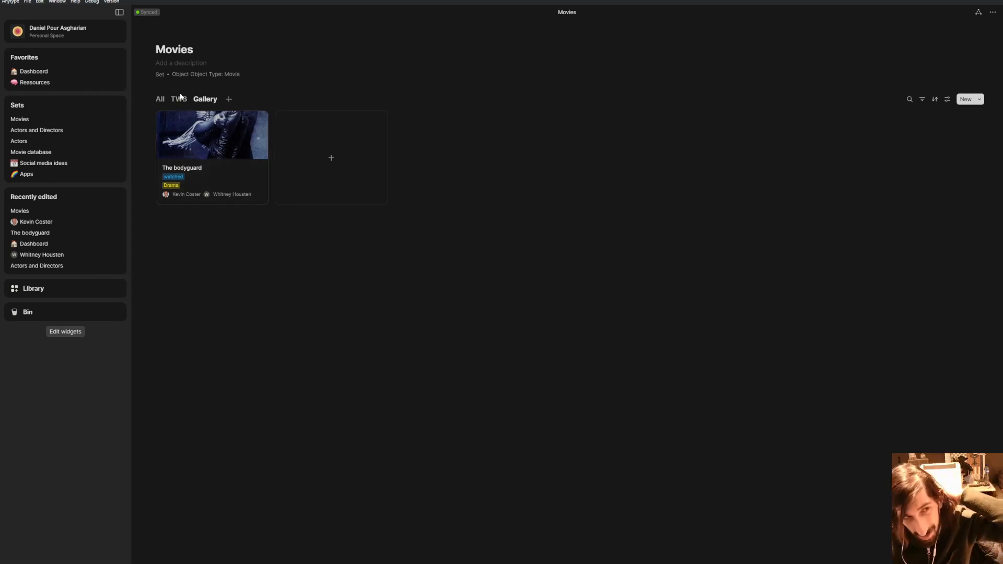
# Step: Rename the new Gallery view as Watched
pyautogui.click(211, 102)
pyautogui.click(203, 116)
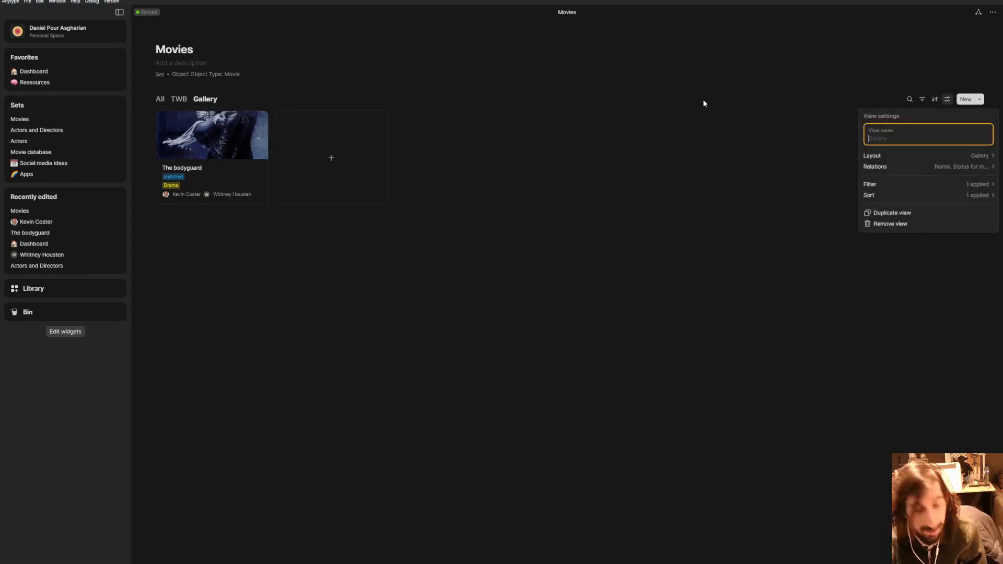
pyautogui.write('Watched')
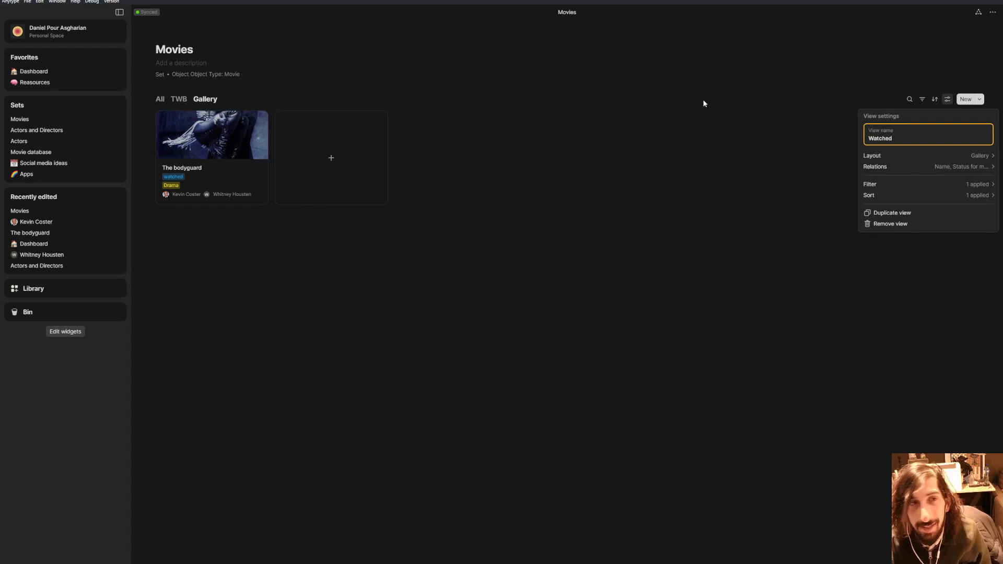
pyautogui.press('Return')
pyautogui.click(660, 243)
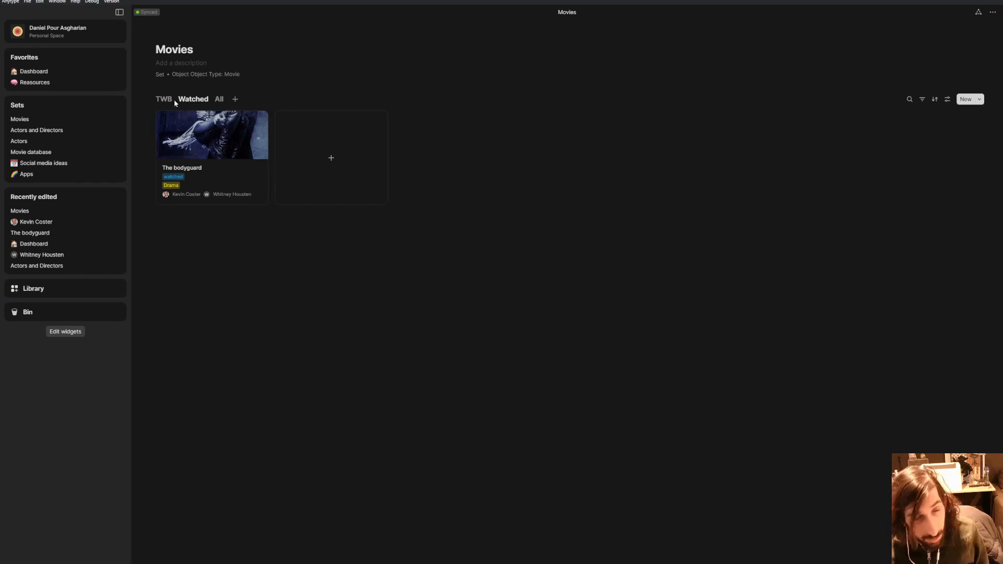
# Step: Look through the All, TWB and Watched views of the Movies set
pyautogui.click(219, 100)
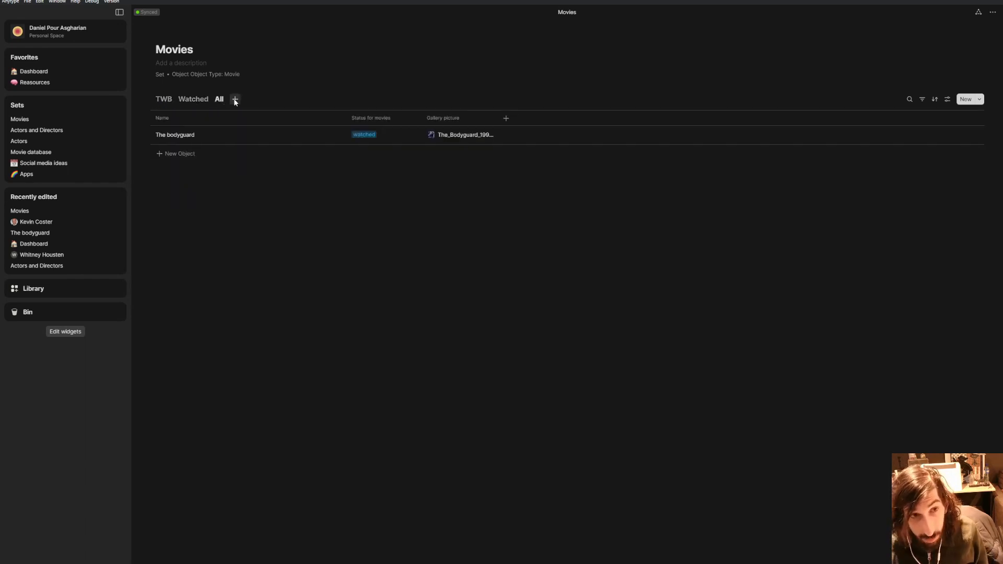
pyautogui.click(165, 102)
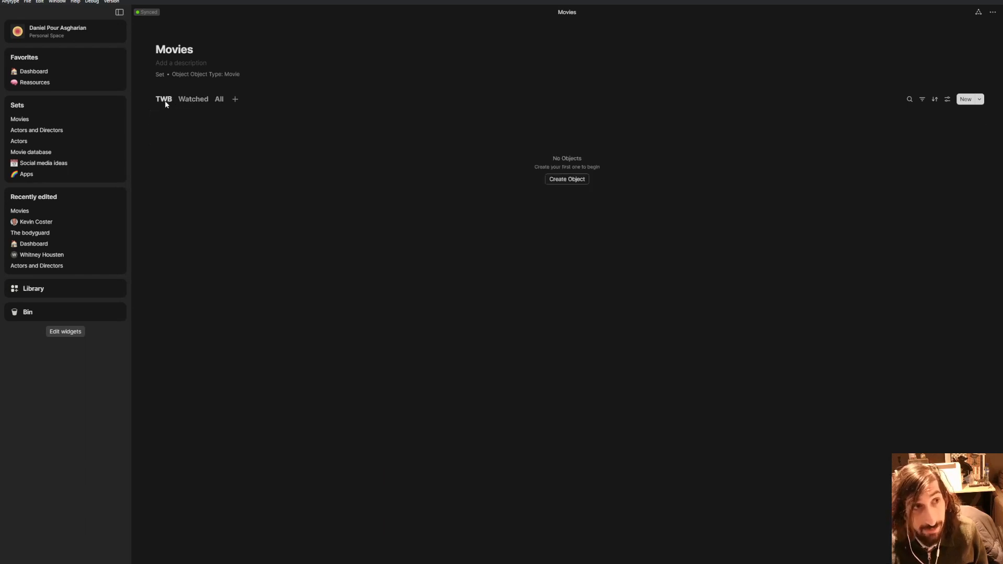
pyautogui.click(205, 102)
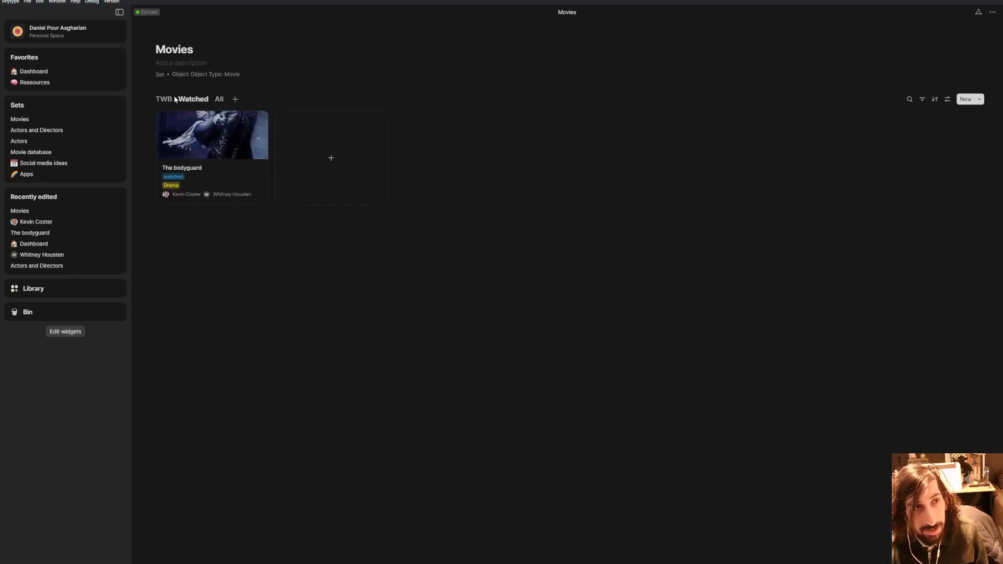
# Step: Open The bodyguard from the Watched view and insert an inline set sourced from Actors and Directors below its ratings
pyautogui.click(228, 166)
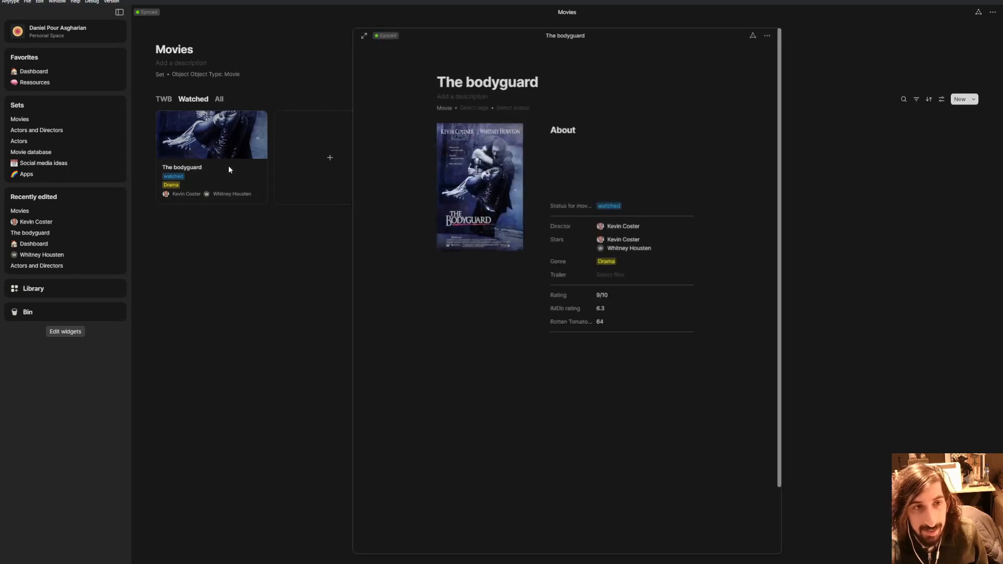
pyautogui.moveTo(504, 361); pyautogui.dragTo(487, 367)
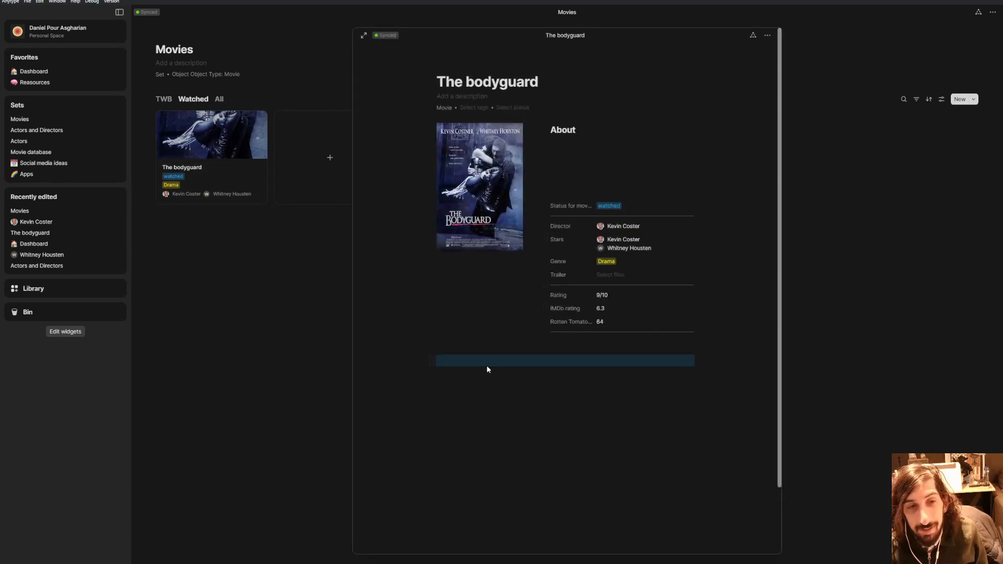
pyautogui.click(488, 365)
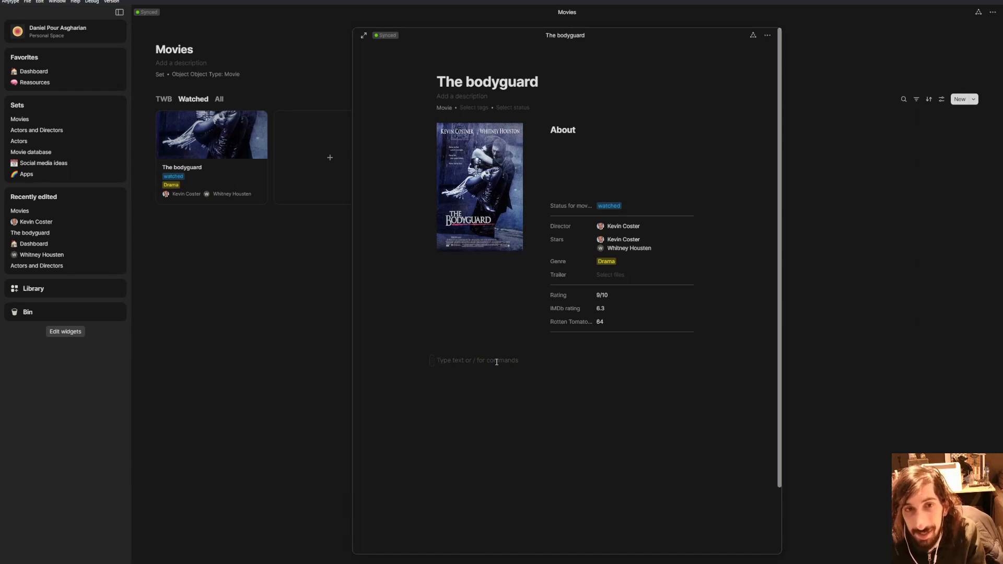
pyautogui.write('/inline')
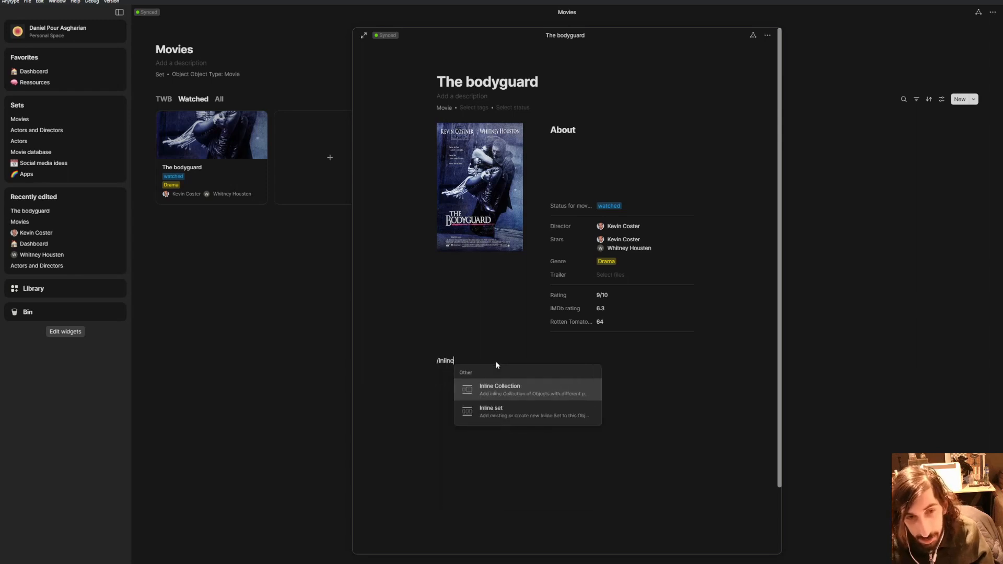
pyautogui.press('Down')
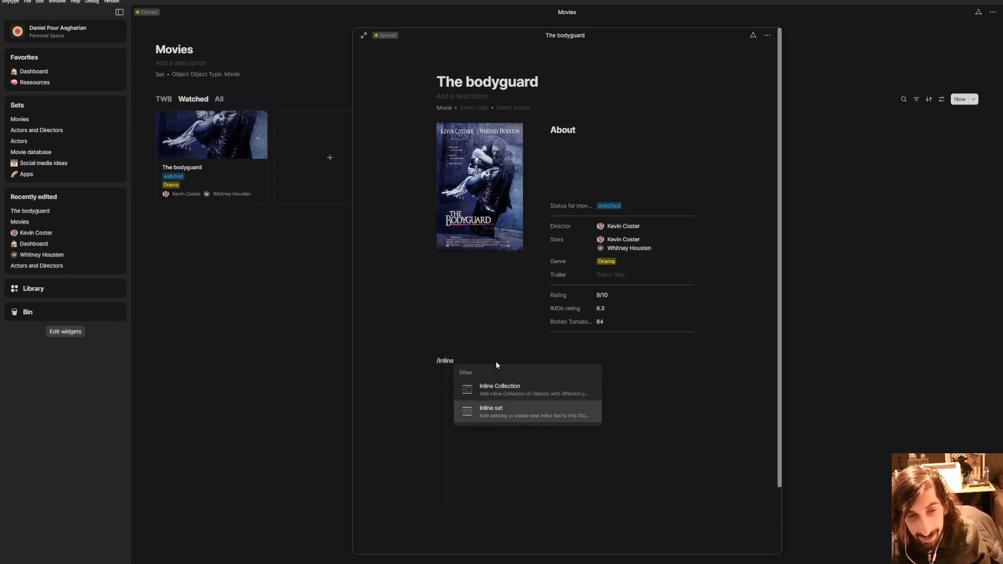
pyautogui.press('Return')
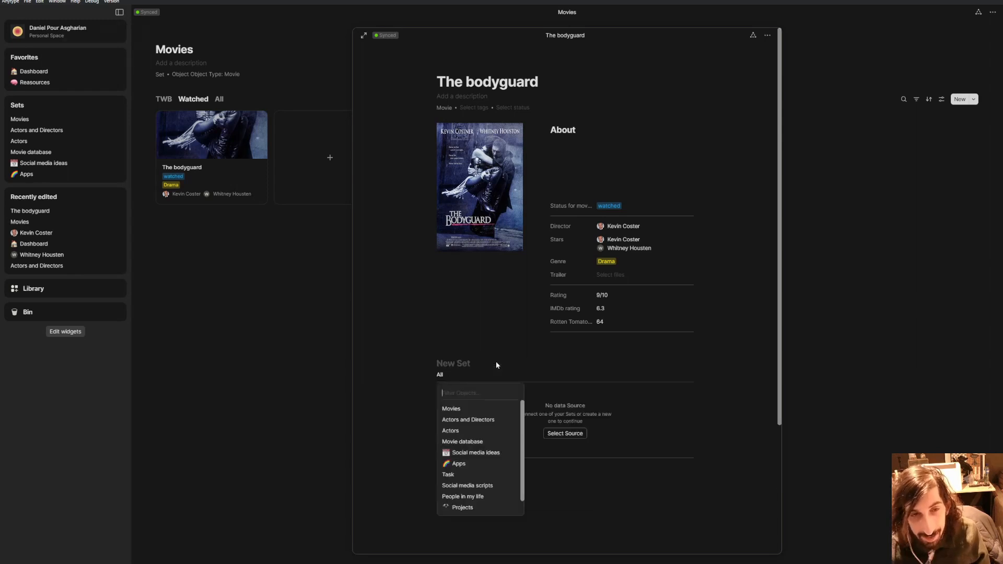
pyautogui.click(484, 420)
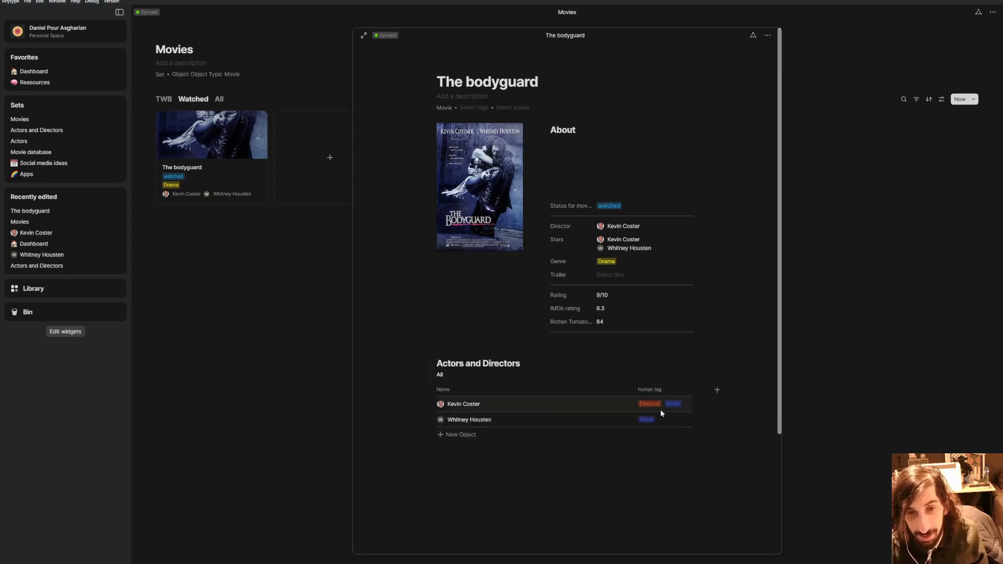
# Step: Change the layout of the inline Actors and Directors set's All view to Gallery
pyautogui.click(439, 377)
pyautogui.click(415, 388)
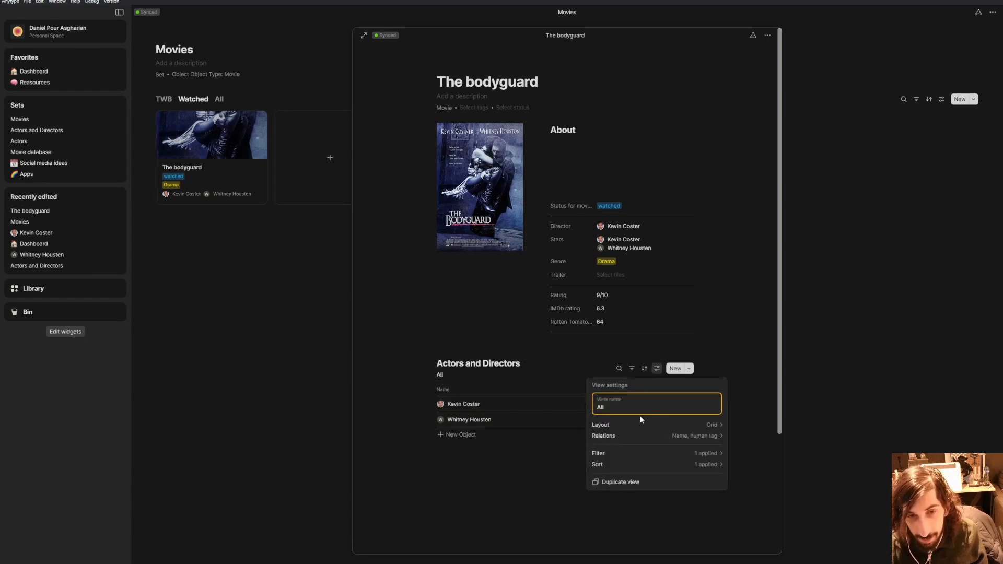
pyautogui.click(672, 426)
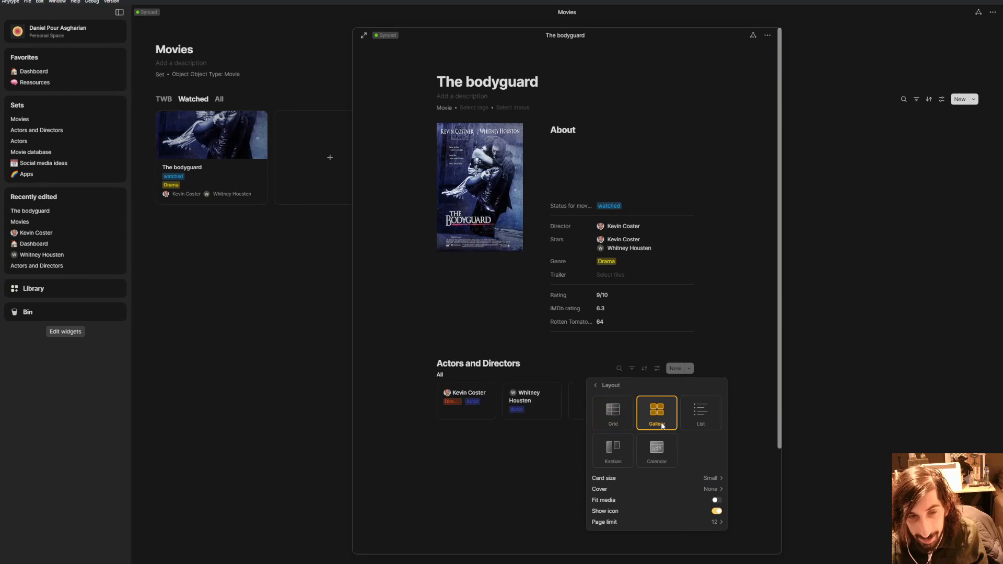
pyautogui.click(525, 448)
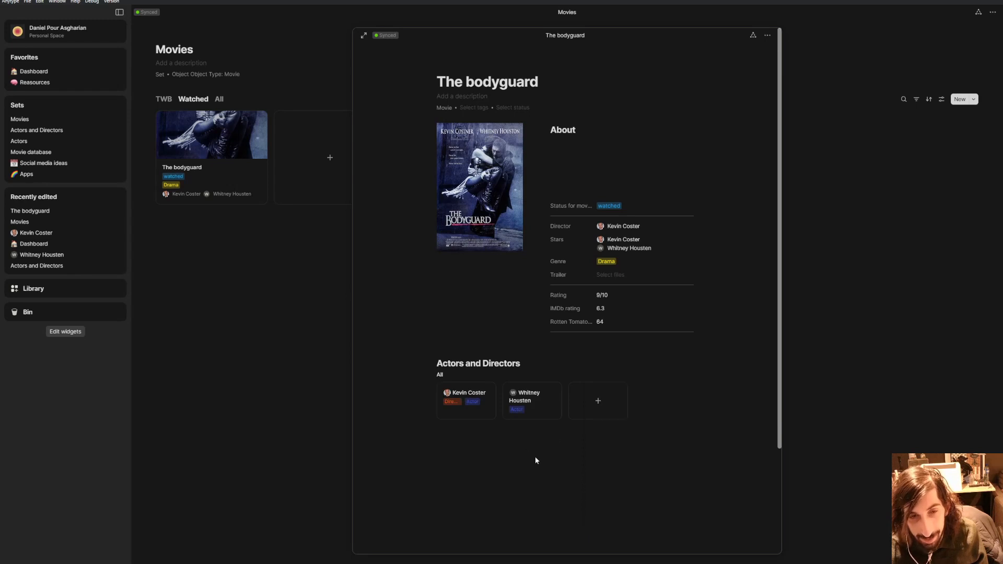
# Step: Look at Kevin Coster's page, return to The bodyguard and set the inline gallery's cover to Page cover
pyautogui.click(469, 397)
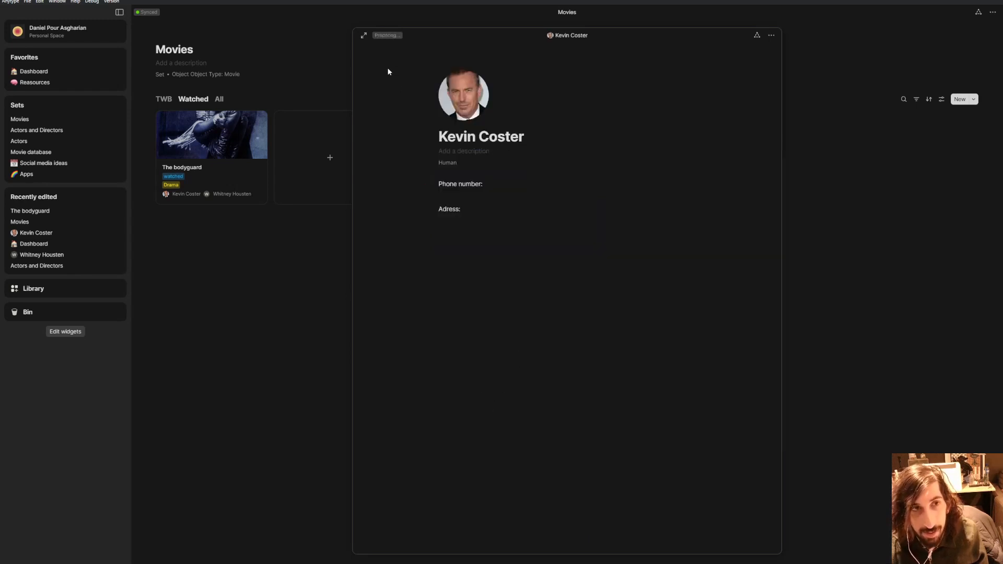
pyautogui.hotkey('alt', 'Left')
pyautogui.rightClick(441, 374)
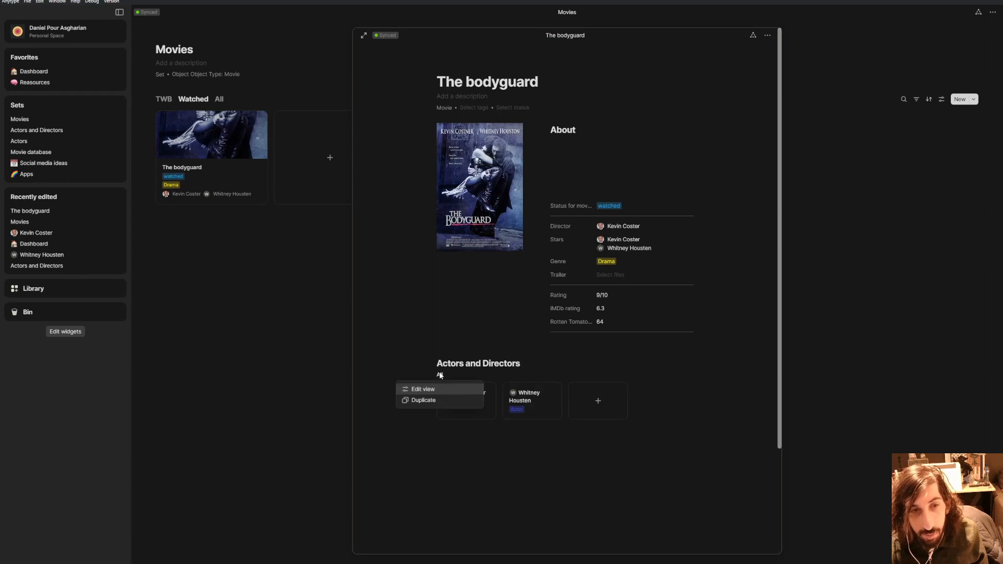
pyautogui.click(435, 393)
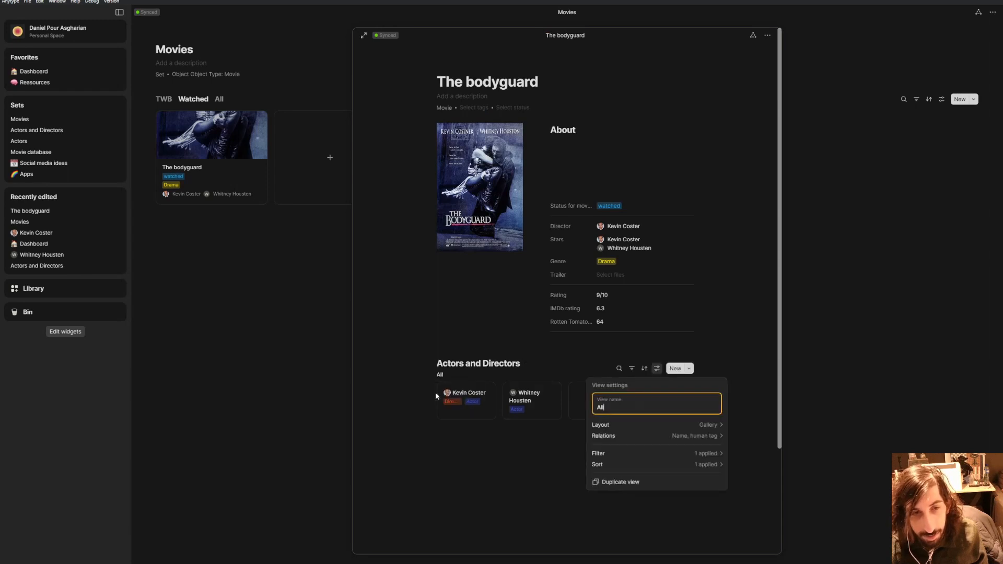
pyautogui.click(635, 425)
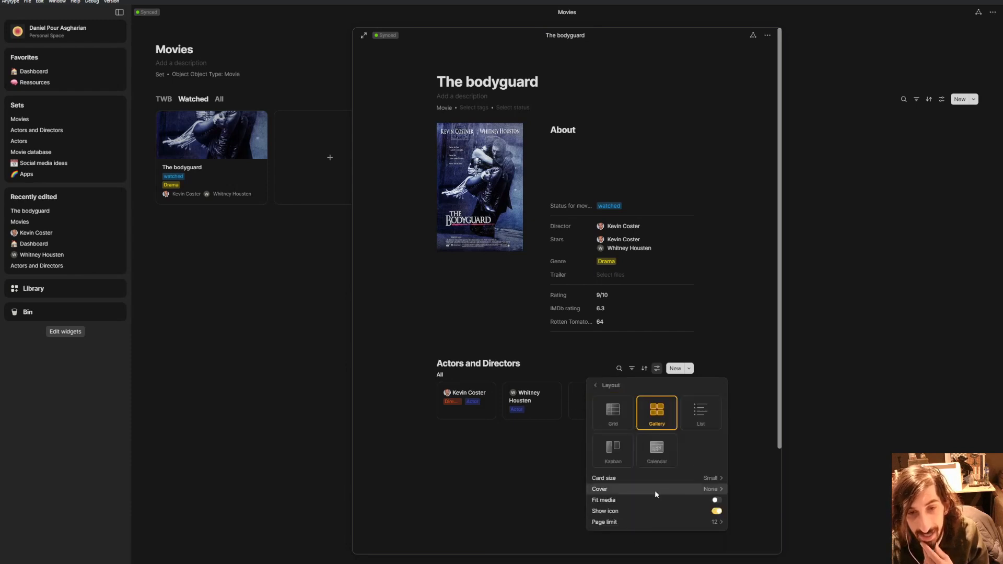
pyautogui.moveTo(684, 492)
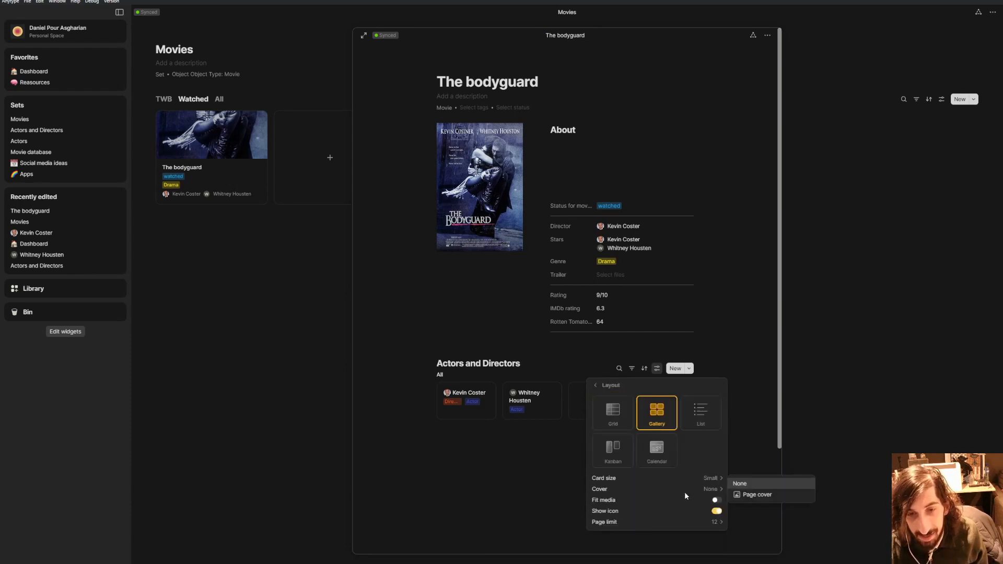
pyautogui.click(753, 494)
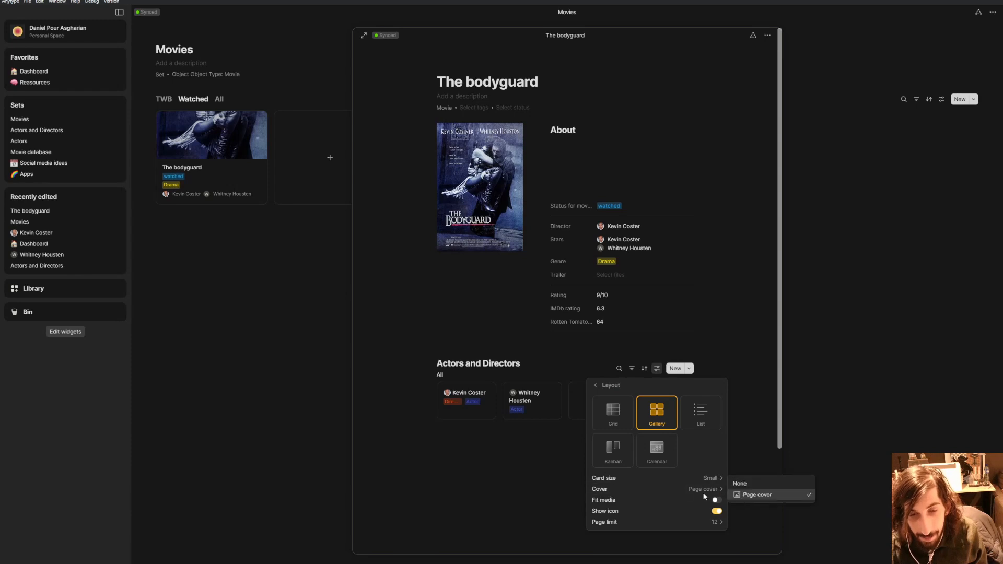
pyautogui.click(516, 450)
pyautogui.click(478, 404)
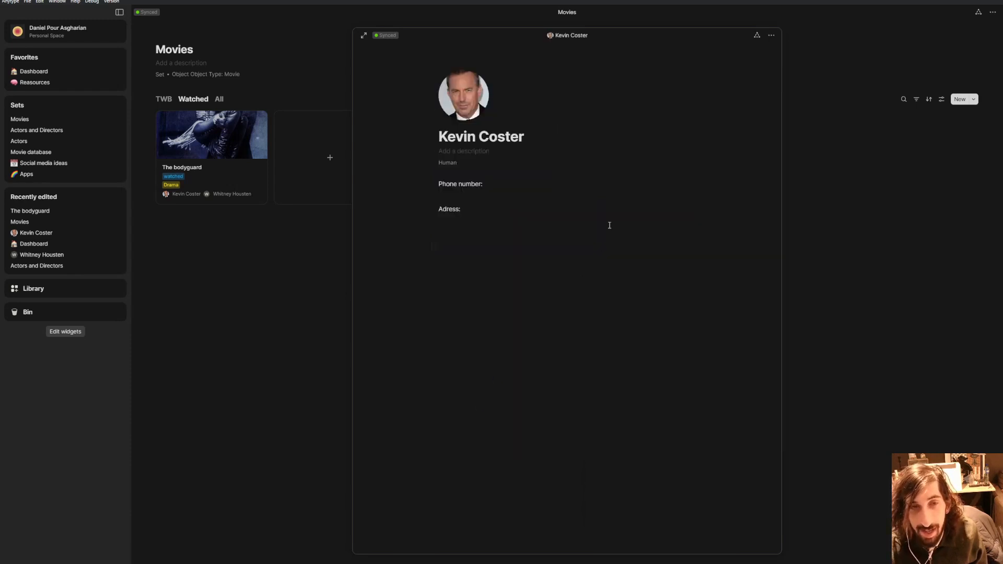
pyautogui.click(754, 36)
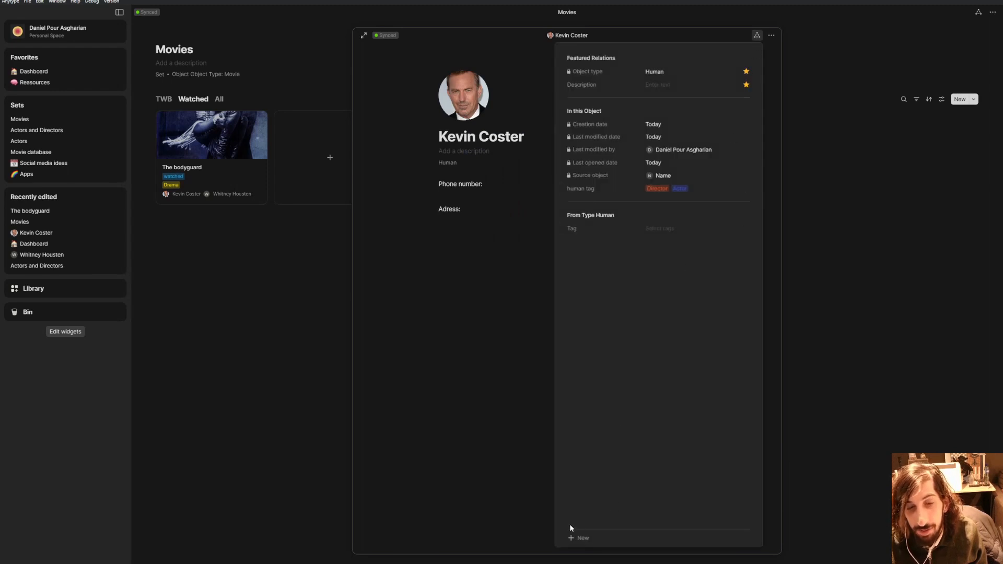
pyautogui.click(580, 538)
pyautogui.write('G')
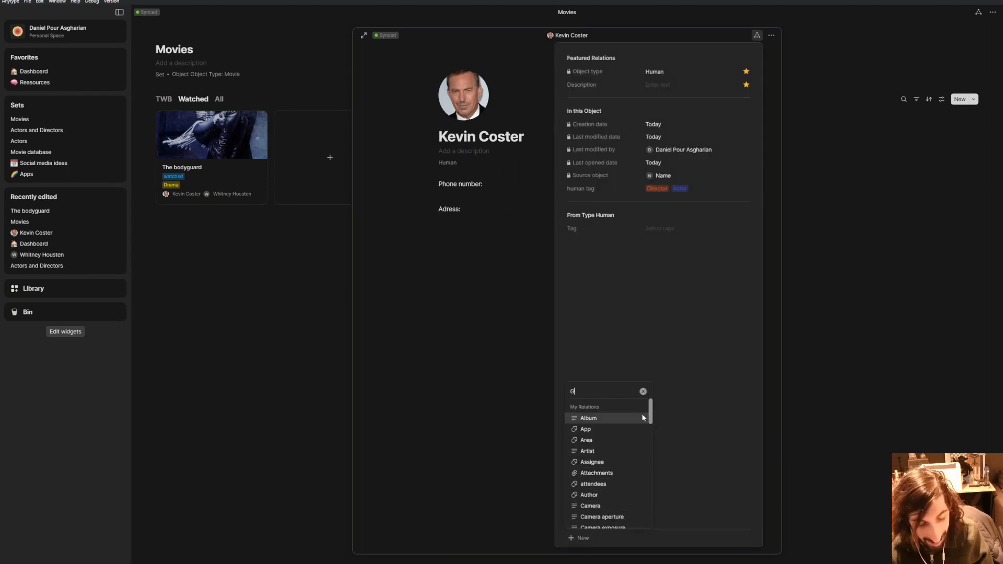
pyautogui.write('allery')
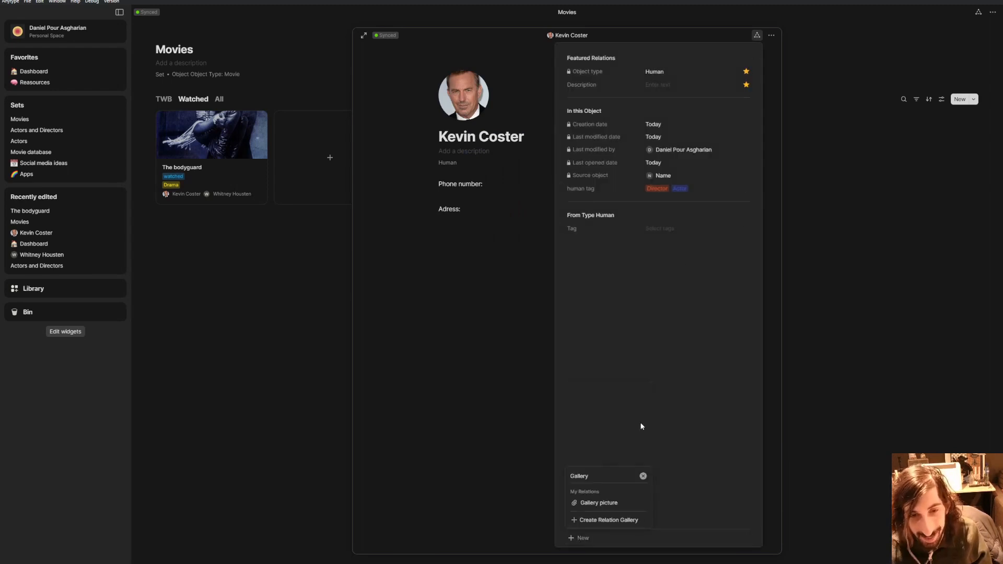
pyautogui.click(601, 503)
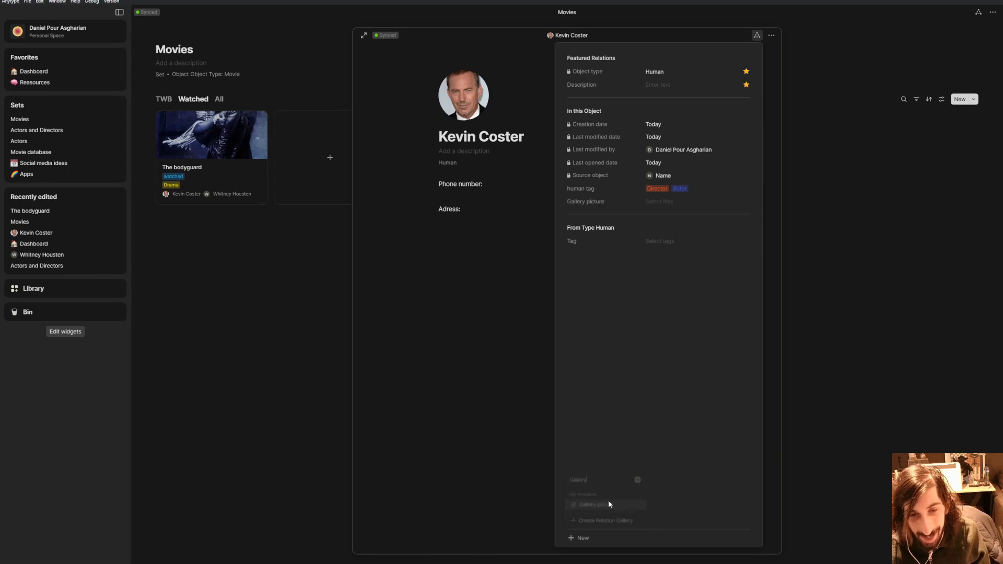
pyautogui.click(670, 205)
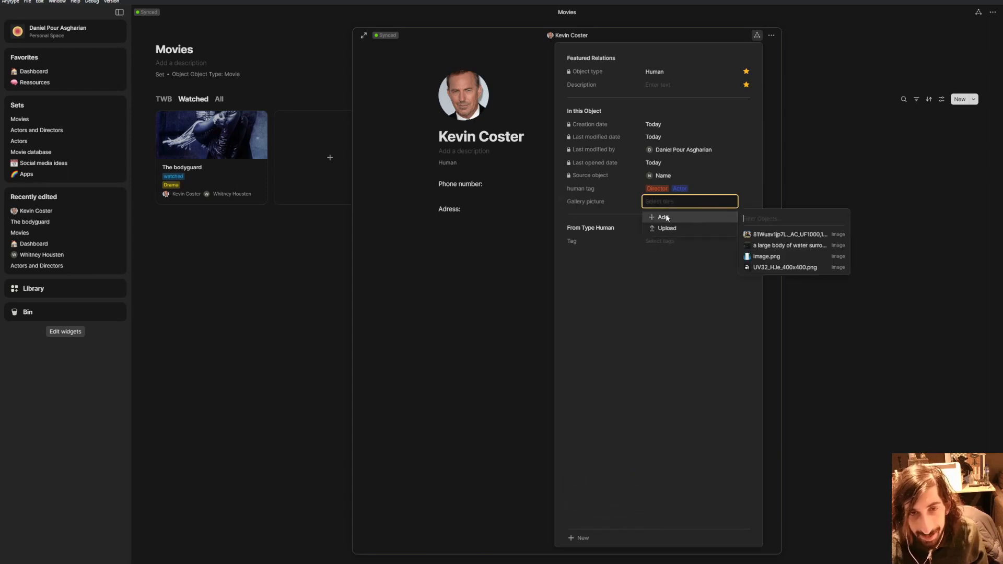
pyautogui.click(677, 229)
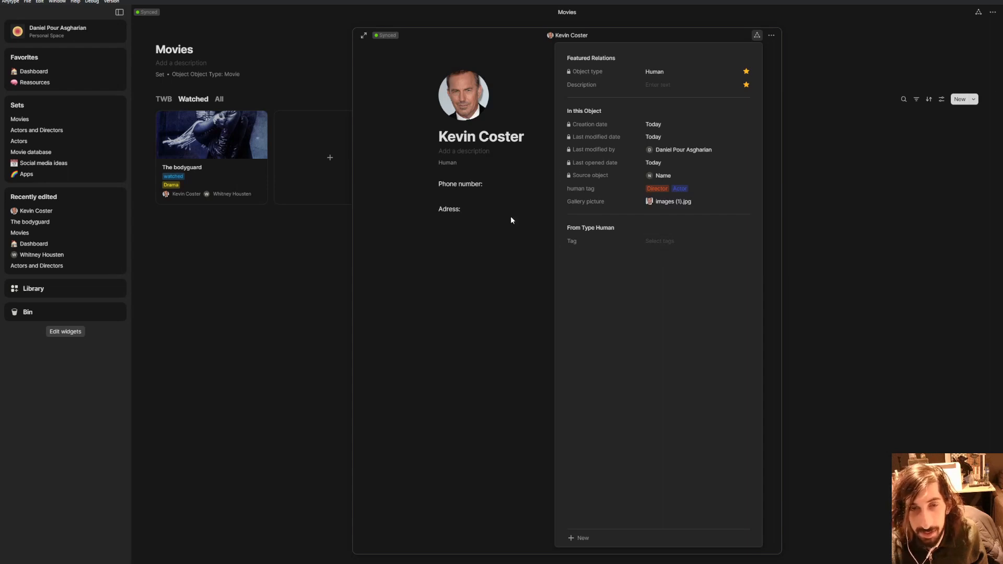
pyautogui.click(525, 295)
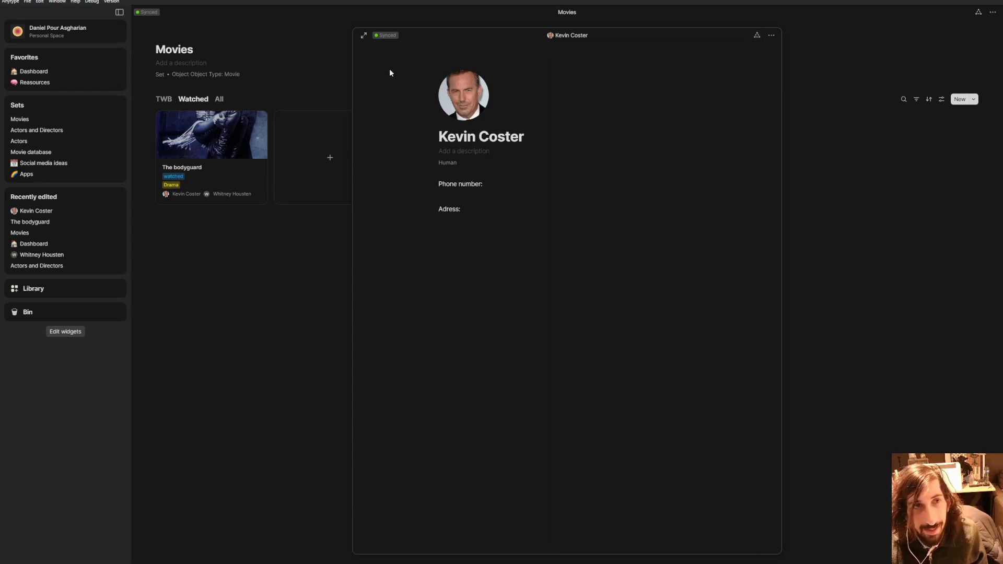
# Step: Reopen The bodyguard from the Movies set and choose Page cover again as the inline gallery's cover
pyautogui.click(293, 197)
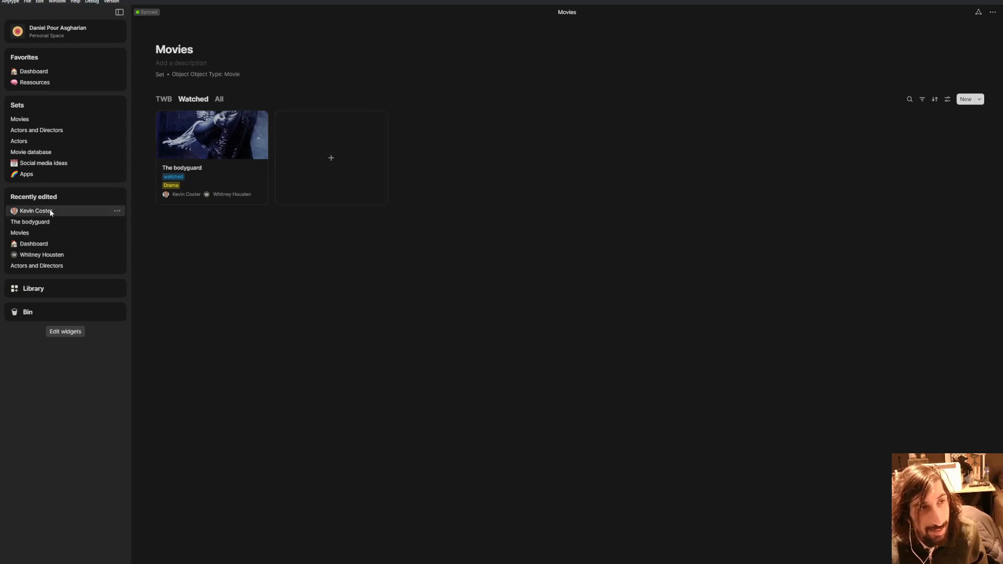
pyautogui.click(249, 187)
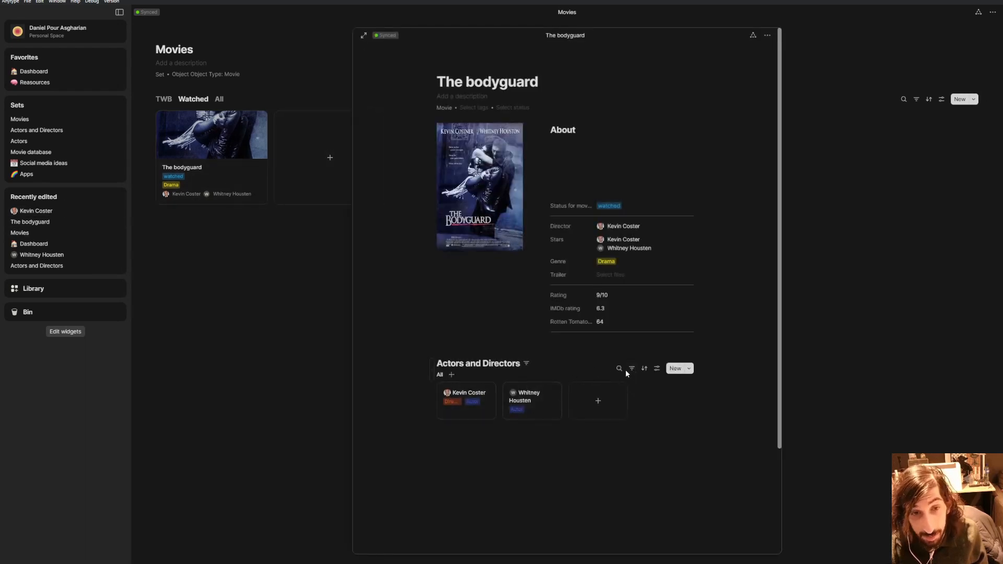
pyautogui.rightClick(633, 371)
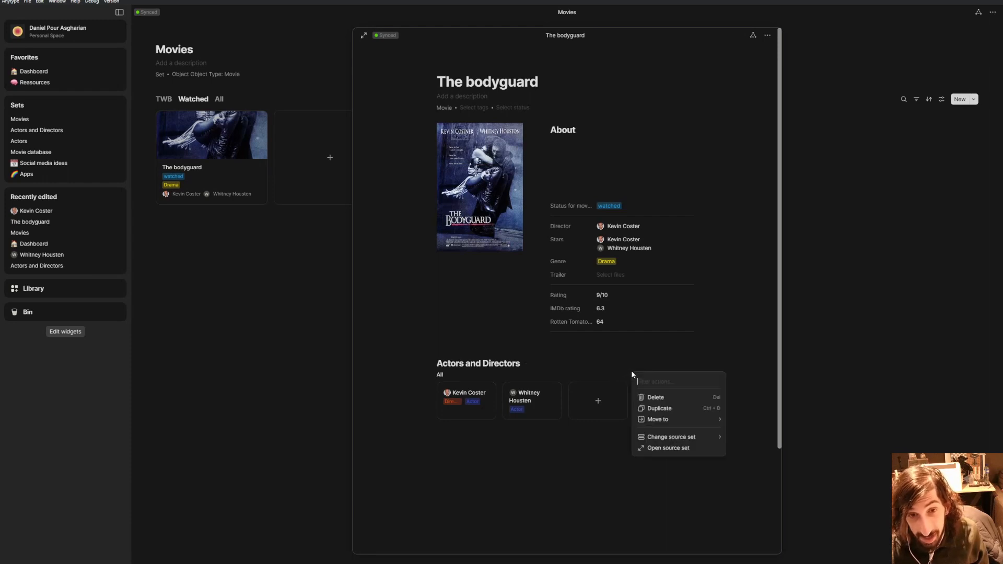
pyautogui.click(627, 364)
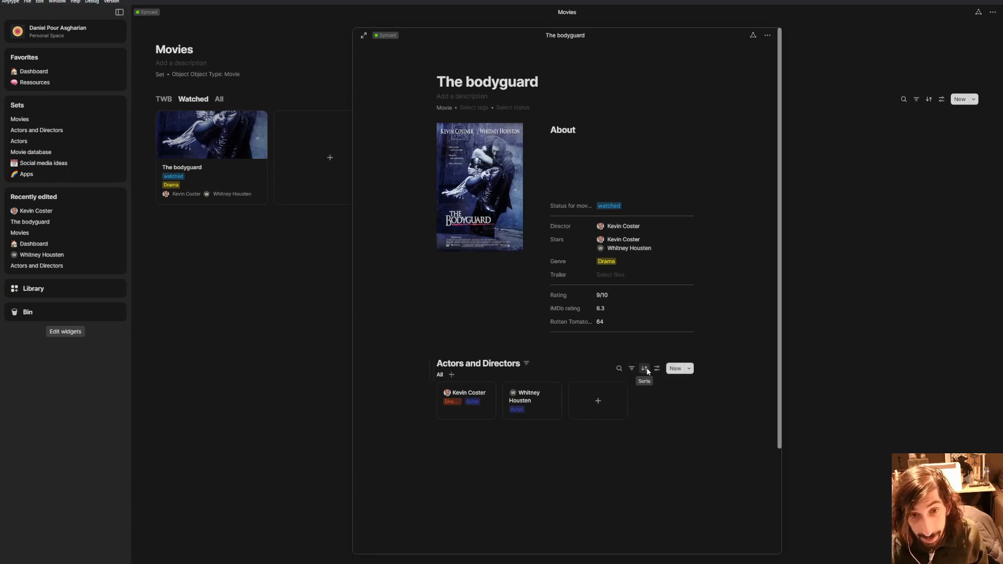
pyautogui.click(439, 376)
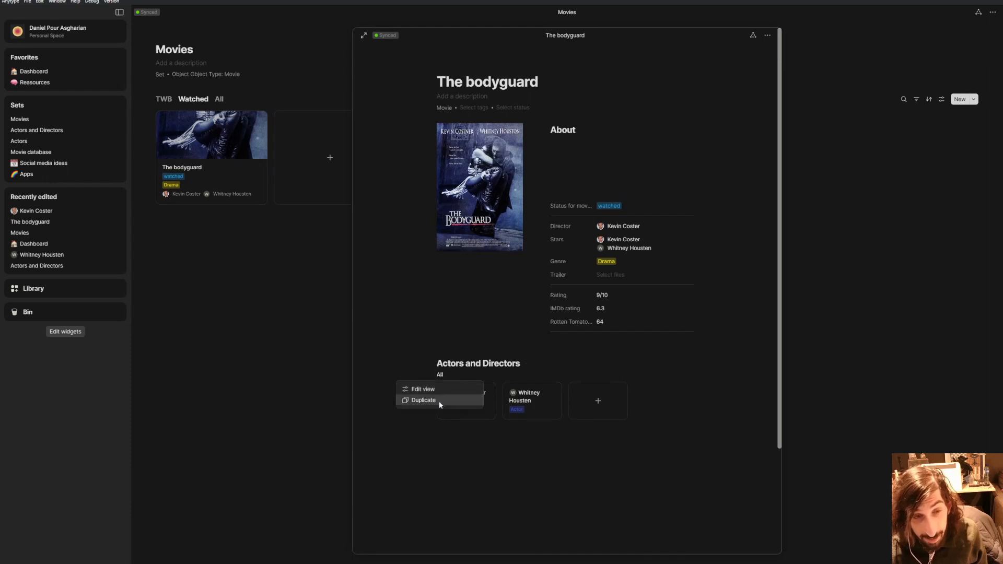
pyautogui.click(437, 391)
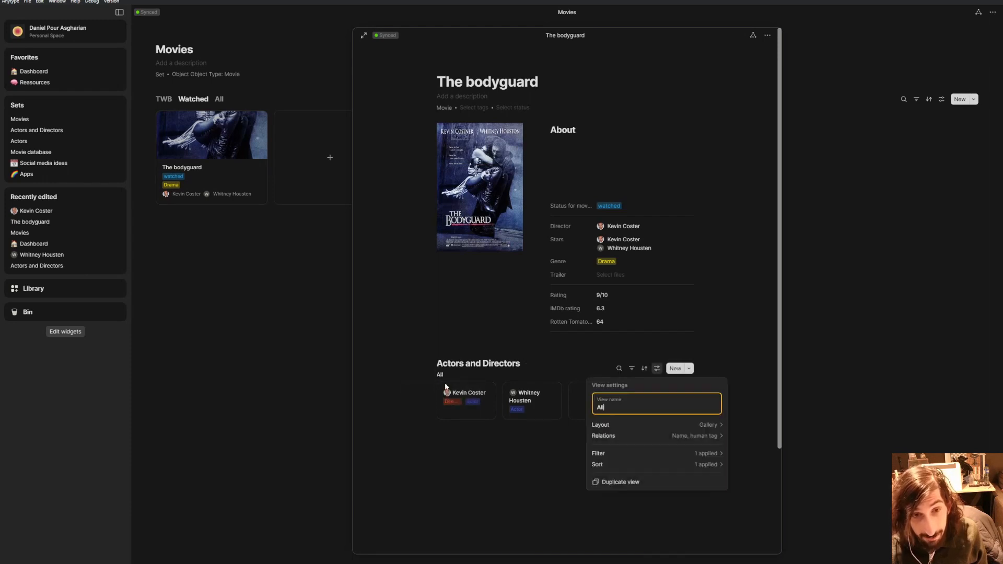
pyautogui.click(656, 425)
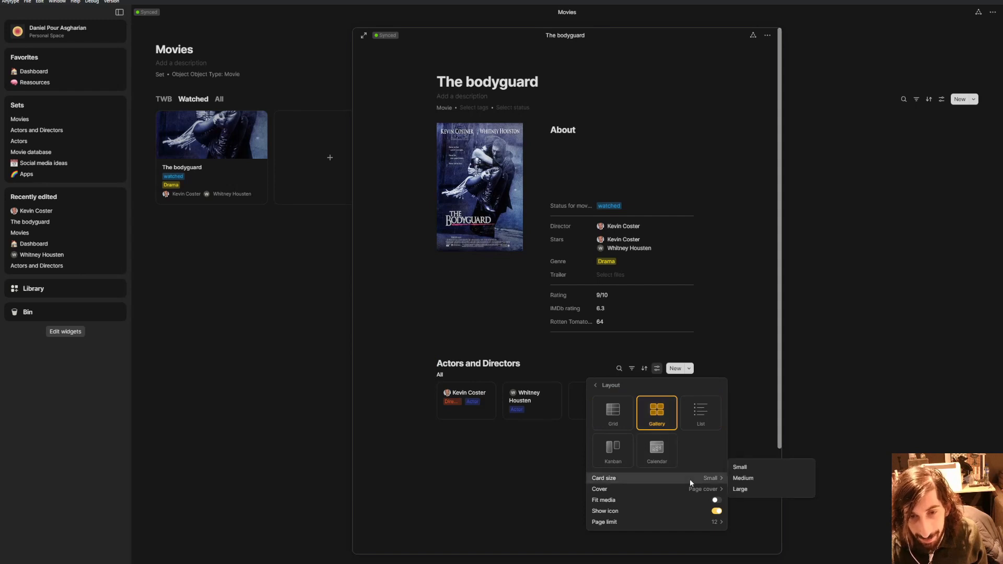
pyautogui.moveTo(690, 489)
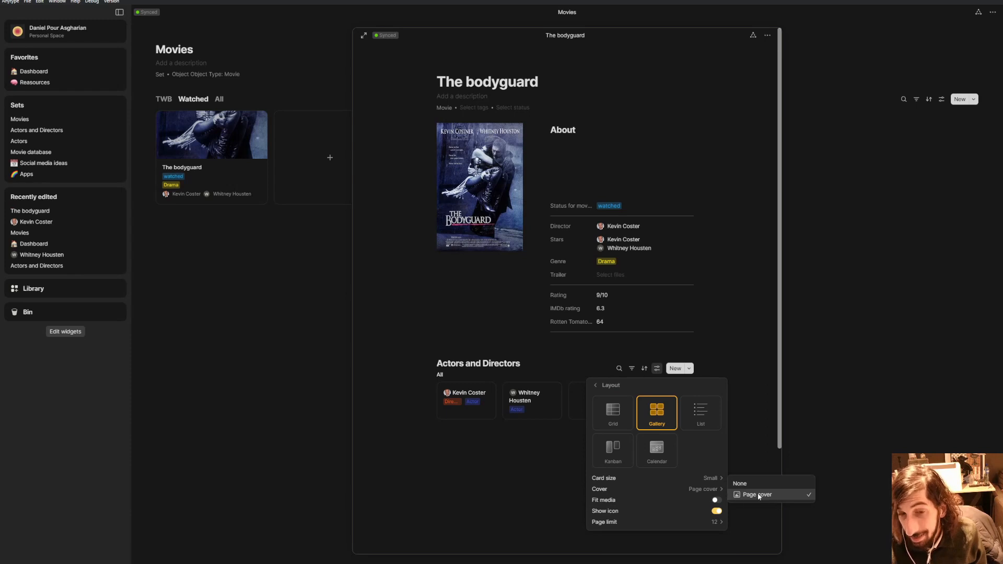
pyautogui.click(758, 495)
pyautogui.click(540, 468)
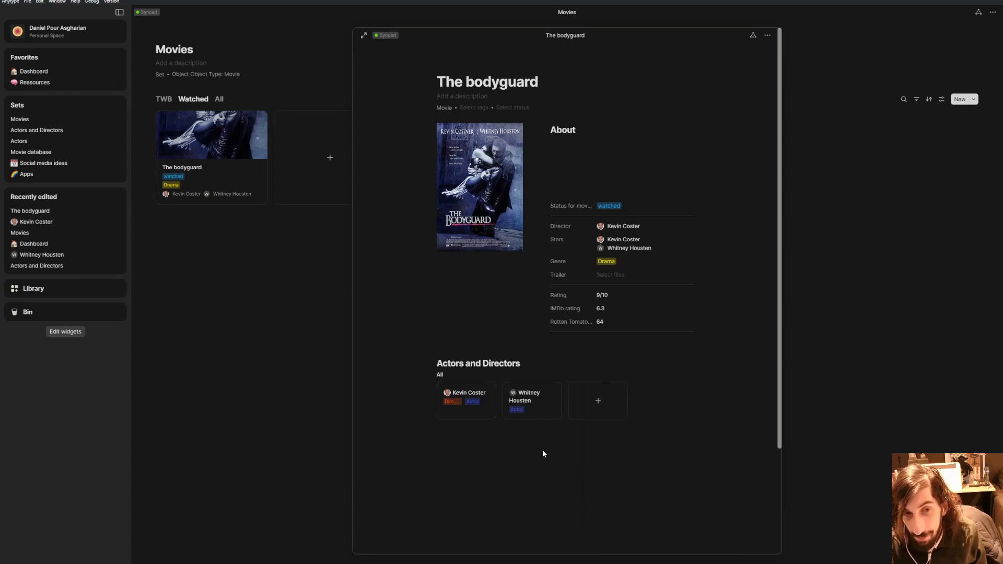
# Step: Switch the inline Actors and Directors view on The bodyguard page to the Grid layout
pyautogui.click(442, 377)
pyautogui.click(438, 387)
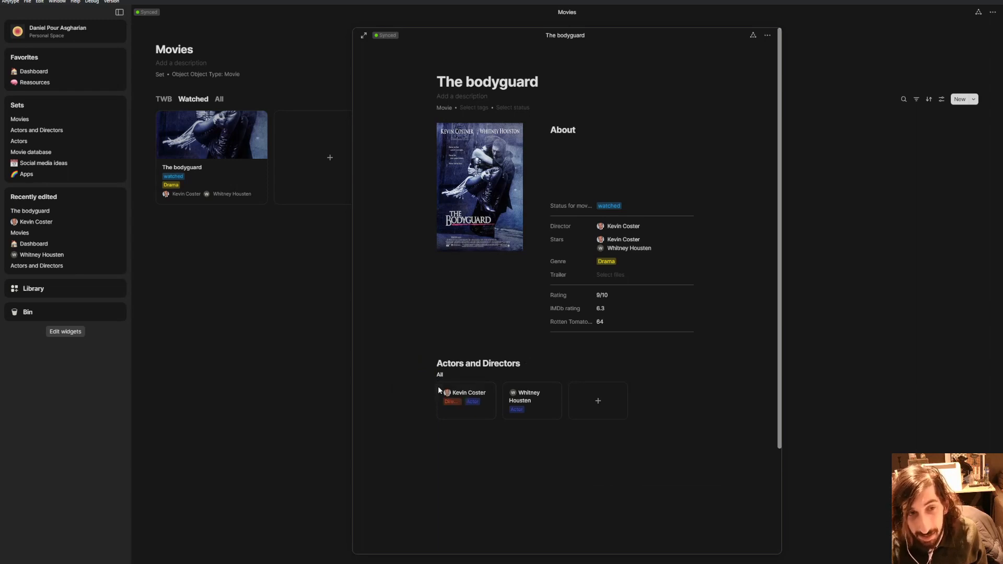
pyautogui.click(674, 424)
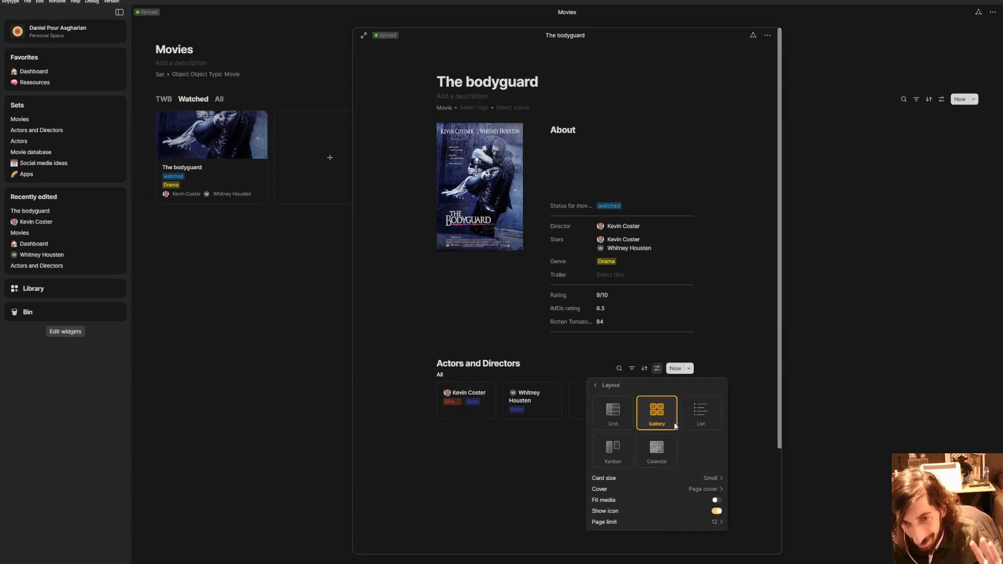
pyautogui.click(614, 418)
pyautogui.click(511, 460)
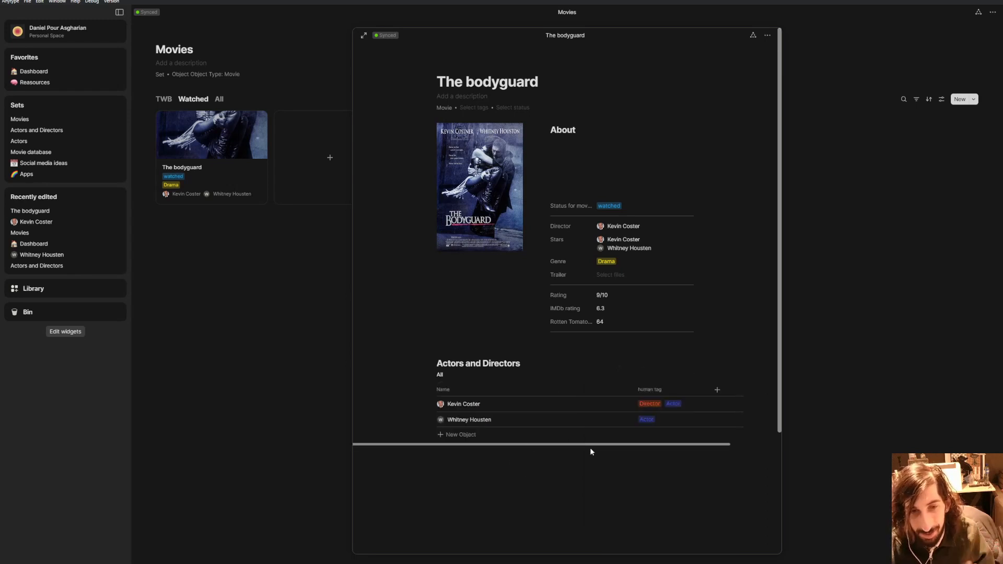
# Step: Add the existing Gallery picture relation as a column in the inline Actors and Directors grid
pyautogui.click(718, 391)
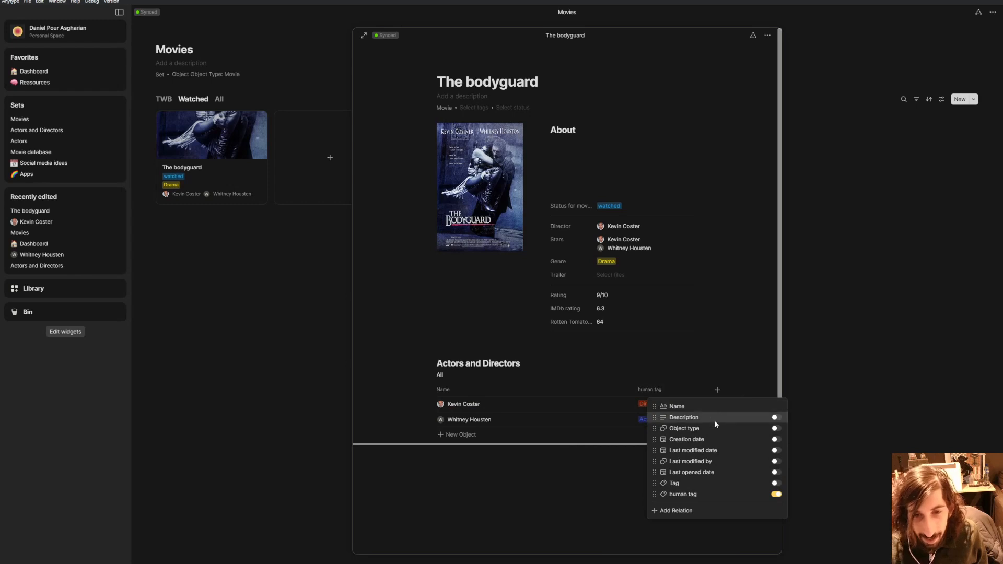
pyautogui.click(671, 511)
pyautogui.write('g')
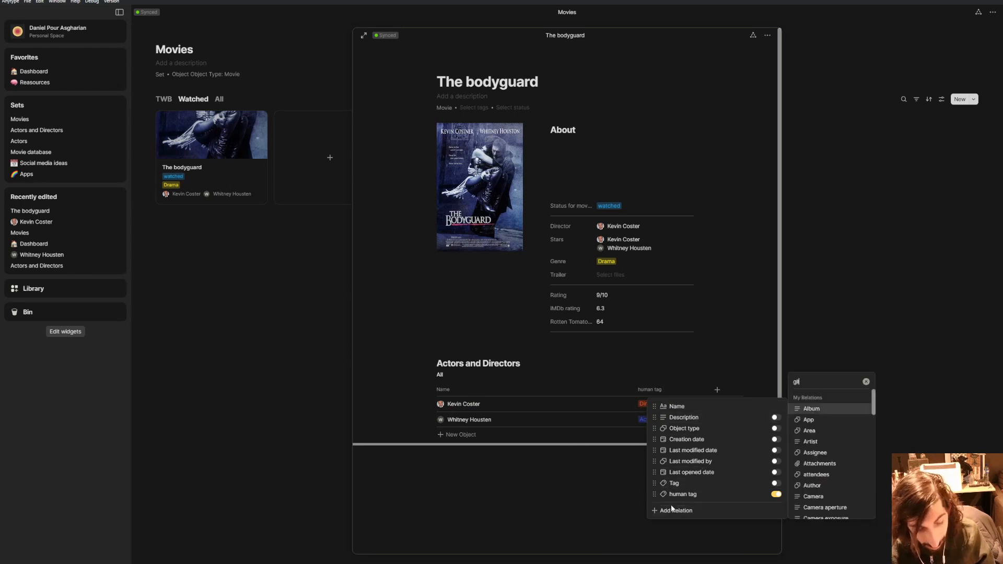
pyautogui.write('llery')
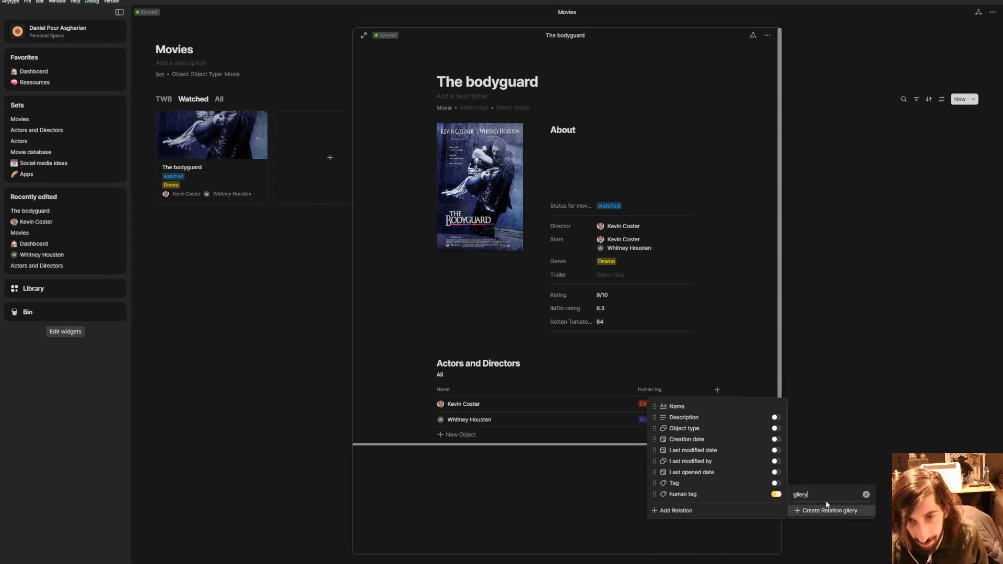
pyautogui.press('BackSpace')
pyautogui.press('BackSpace')
pyautogui.press('BackSpace')
pyautogui.press('BackSpace')
pyautogui.press('BackSpace')
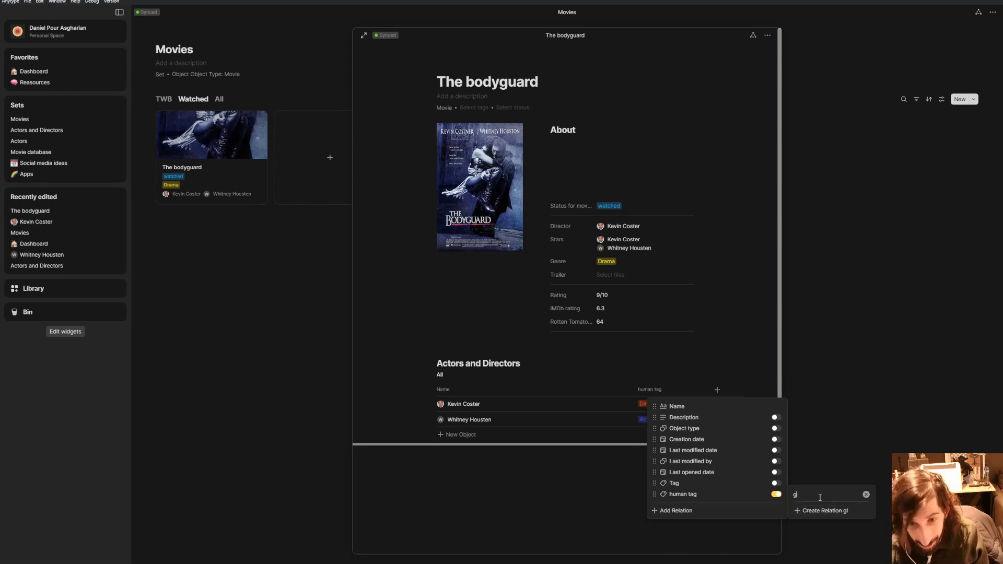
pyautogui.write('allery')
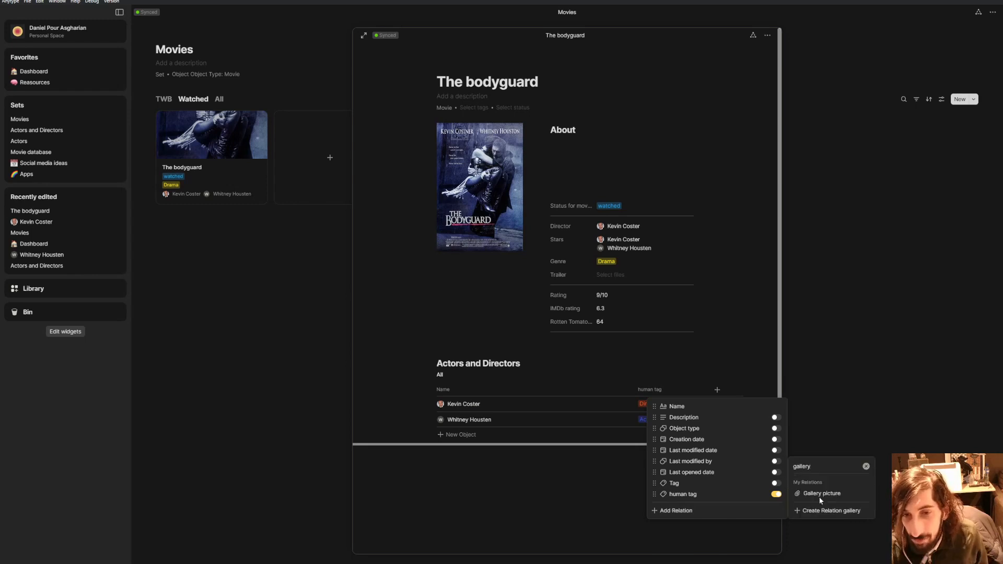
pyautogui.click(821, 490)
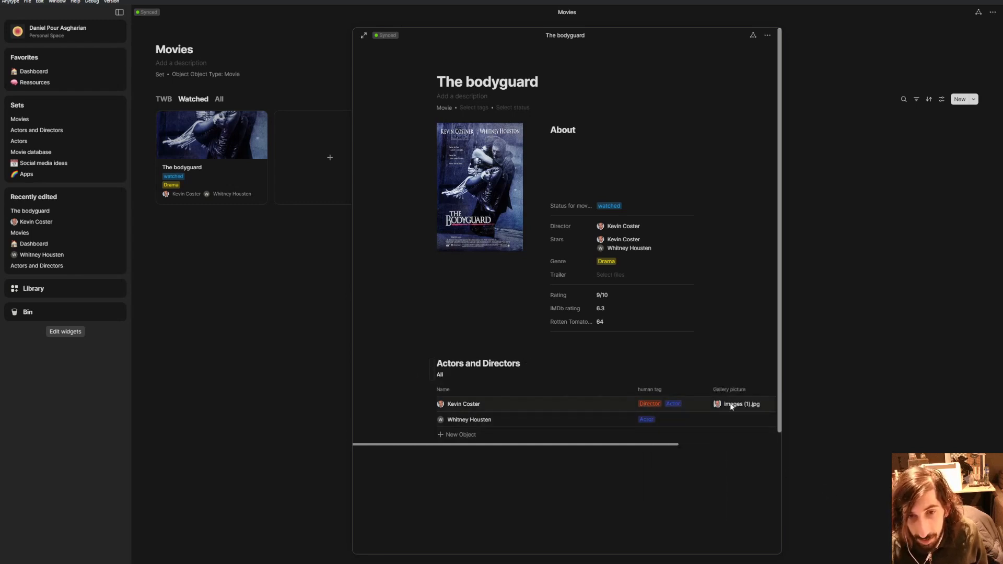
# Step: Return the inline Actors and Directors view to the Gallery layout and use Gallery picture as its cover
pyautogui.click(439, 377)
pyautogui.click(433, 388)
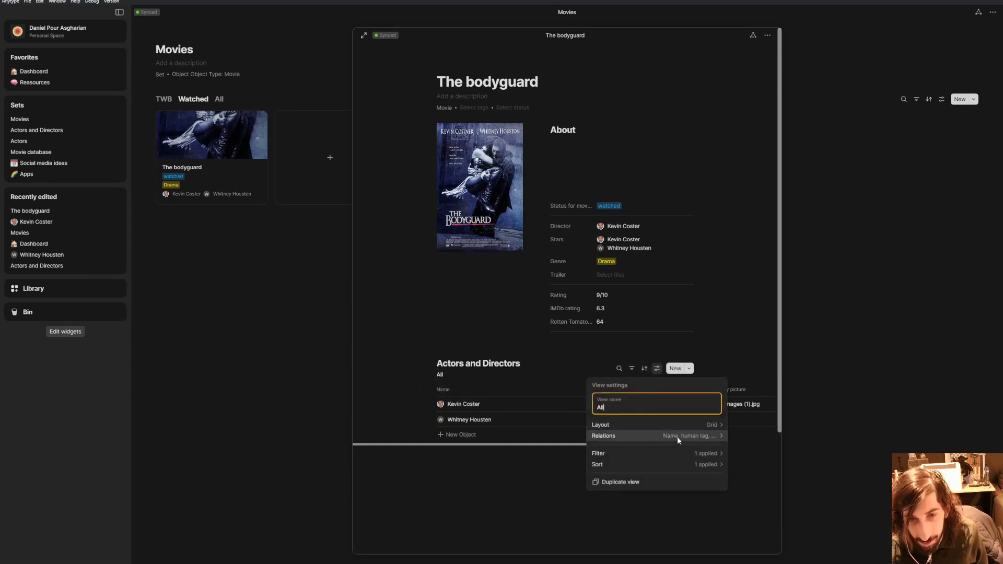
pyautogui.click(697, 425)
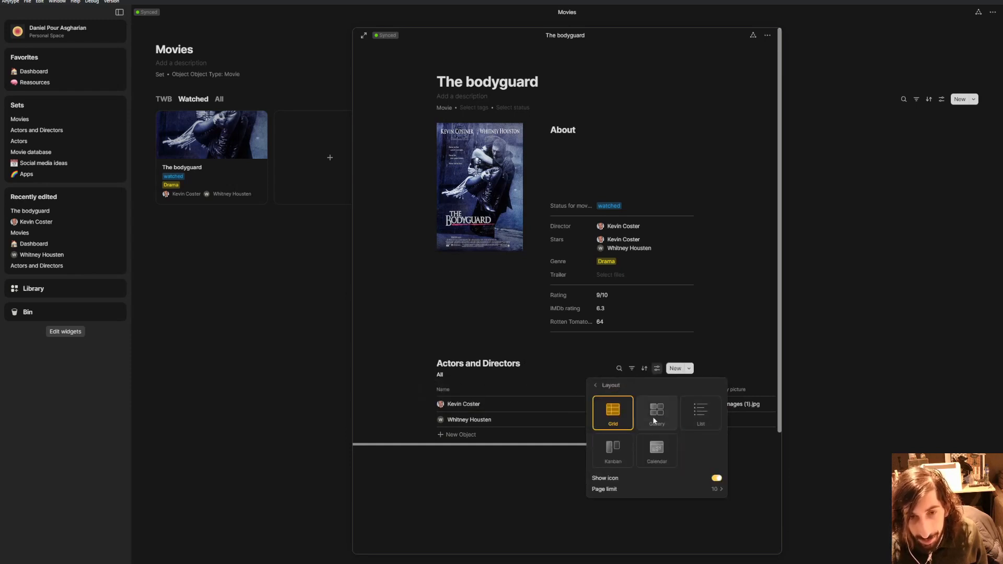
pyautogui.click(664, 422)
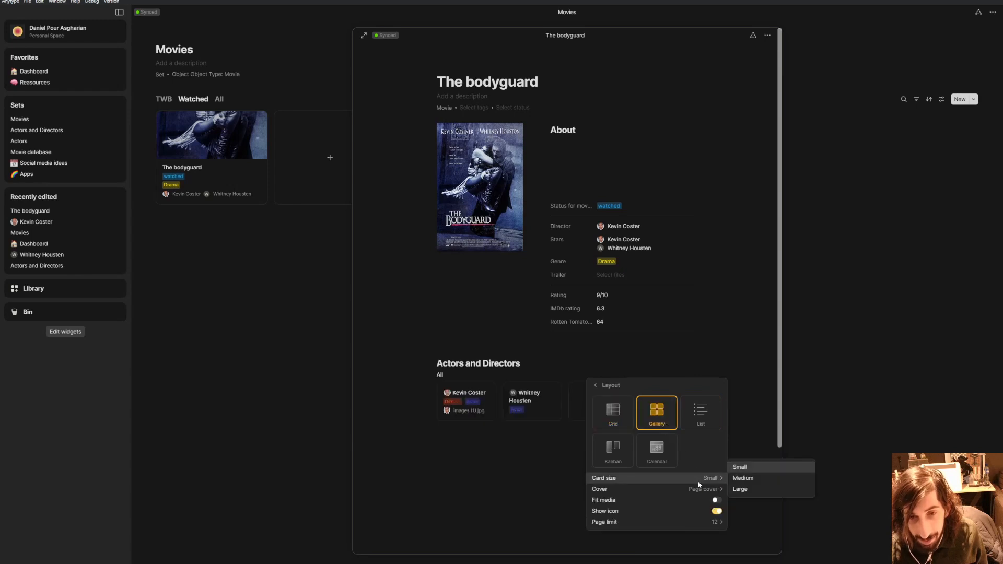
pyautogui.moveTo(698, 489)
pyautogui.click(763, 498)
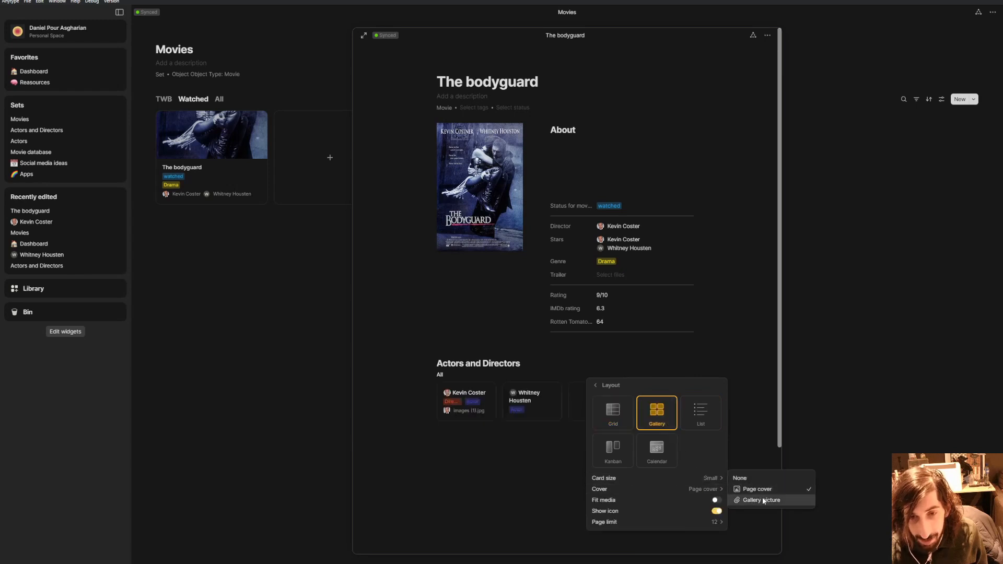
pyautogui.click(493, 487)
pyautogui.click(494, 490)
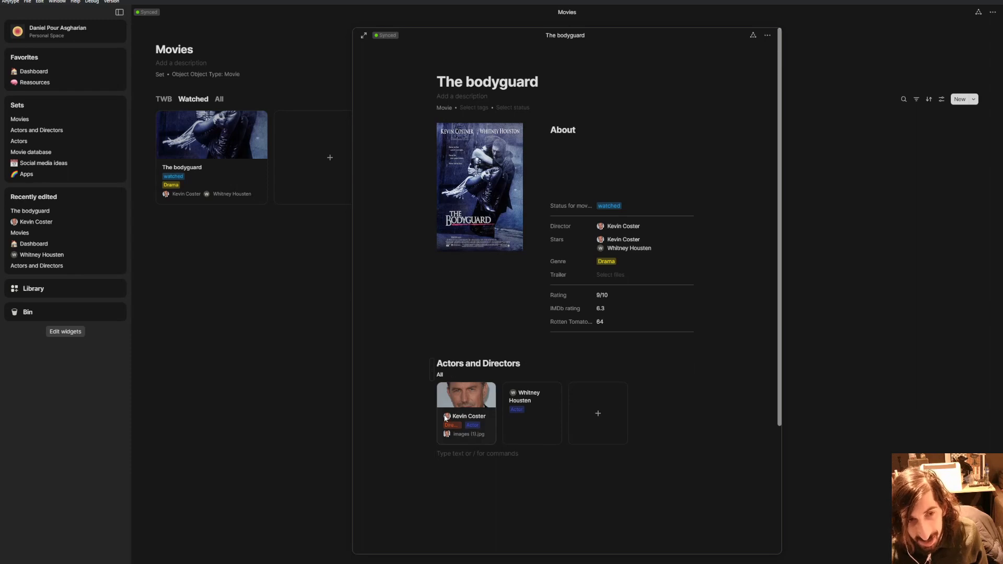
# Step: Change the inline Actors and Directors gallery's cover to None and close the view settings
pyautogui.rightClick(440, 376)
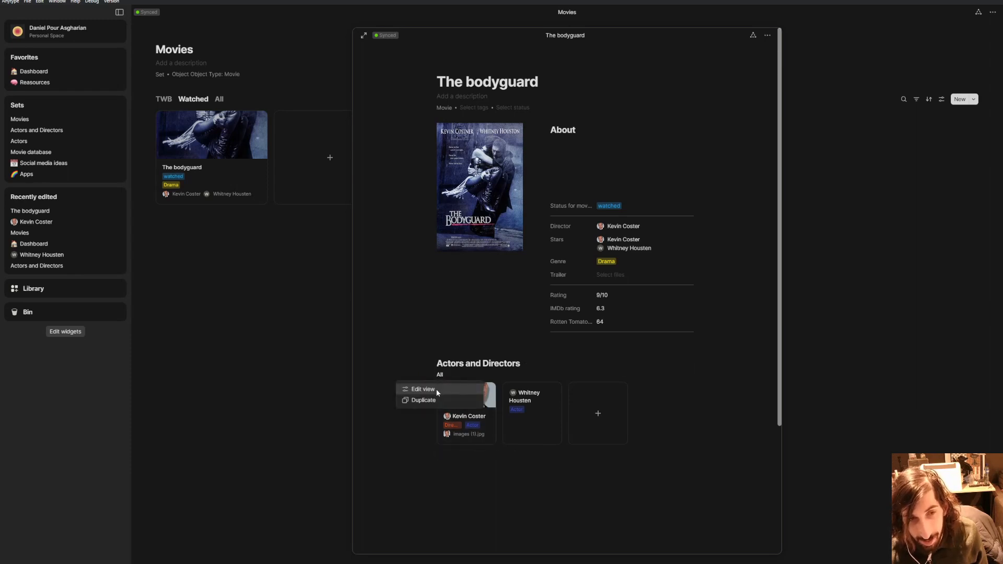
pyautogui.click(437, 390)
pyautogui.click(709, 426)
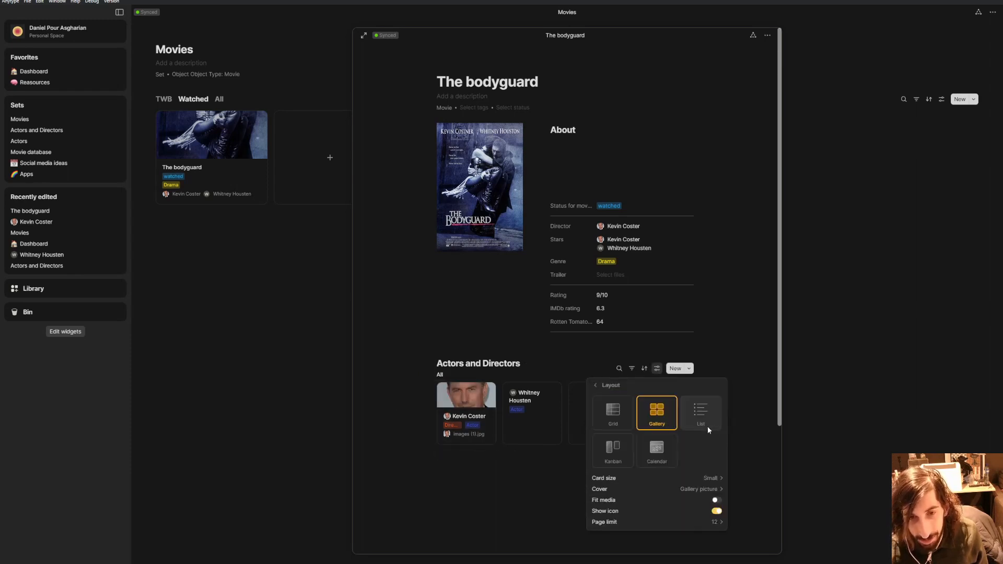
pyautogui.moveTo(717, 487)
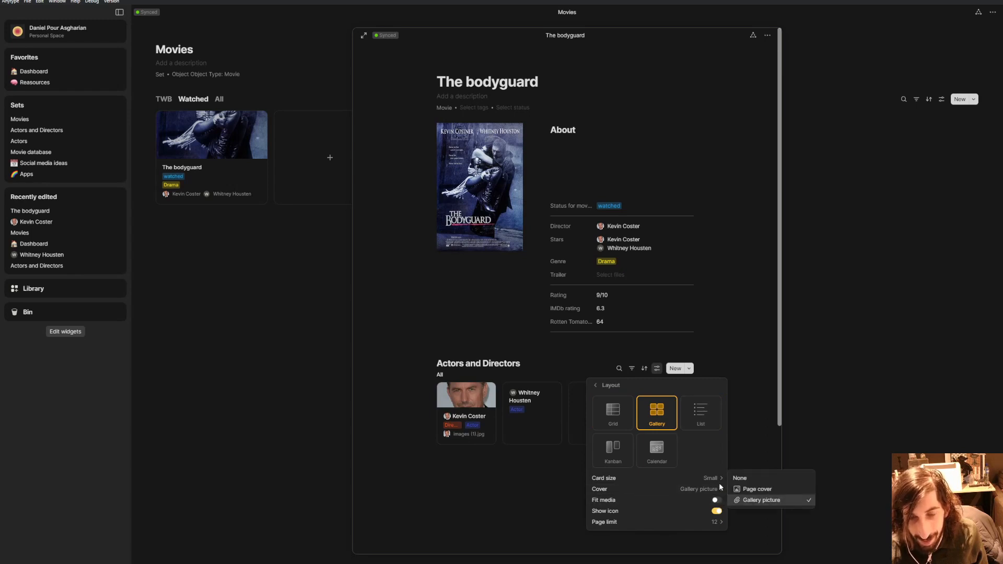
pyautogui.click(752, 477)
pyautogui.click(518, 473)
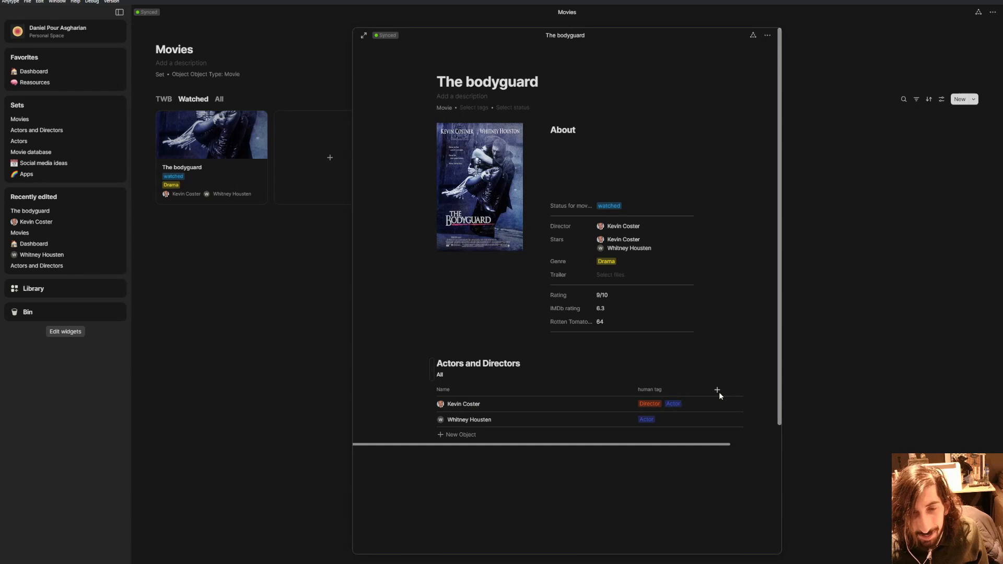
# Step: Limit the Apperead in relation of the inline Actors and Directors grid to the Movie object type and save it
pyautogui.click(719, 392)
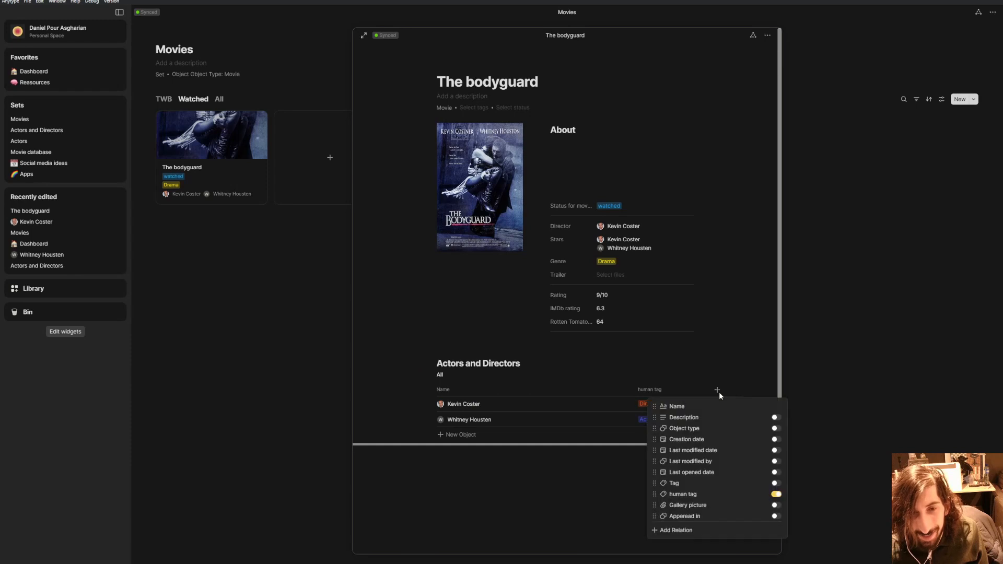
pyautogui.click(713, 516)
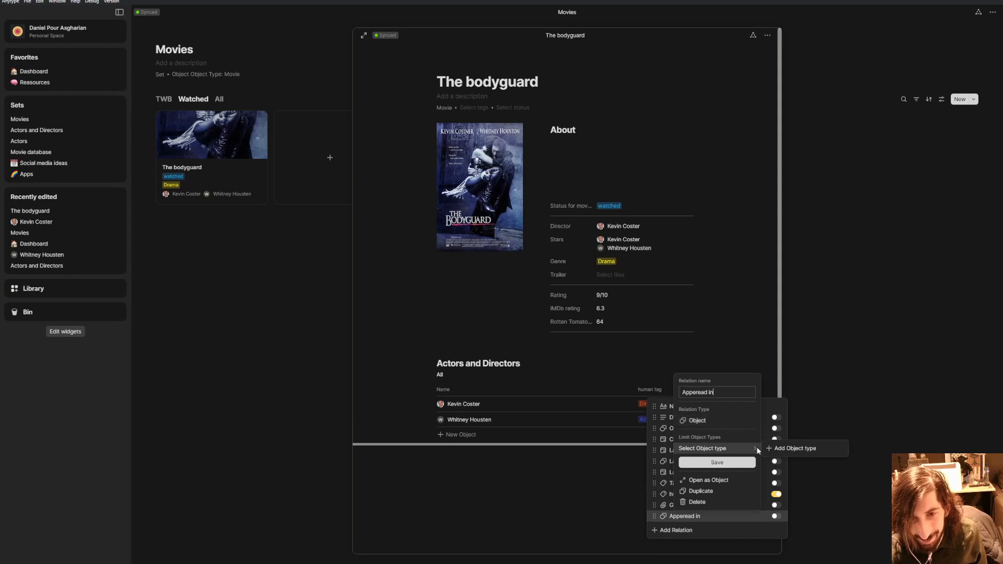
pyautogui.click(789, 448)
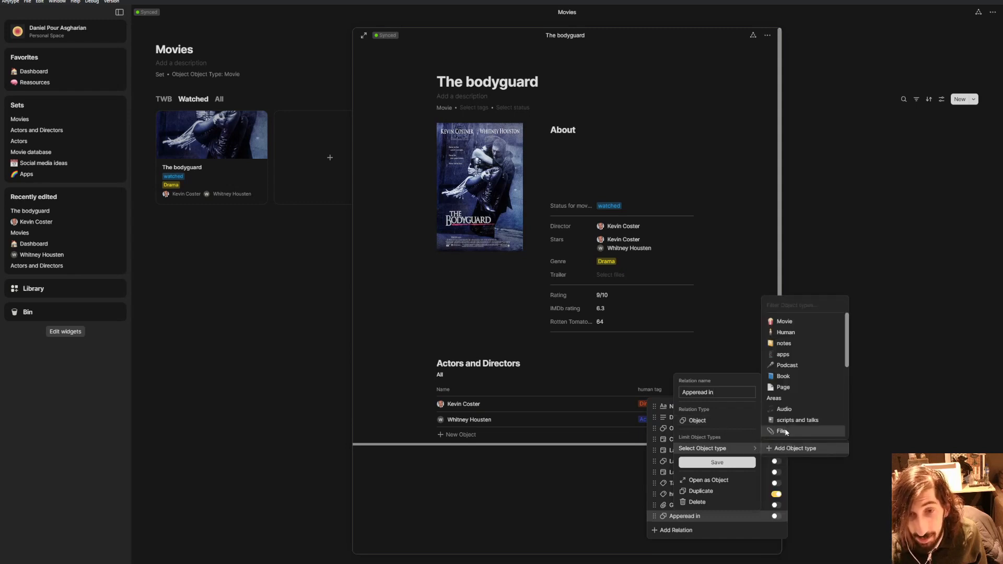
pyautogui.click(791, 323)
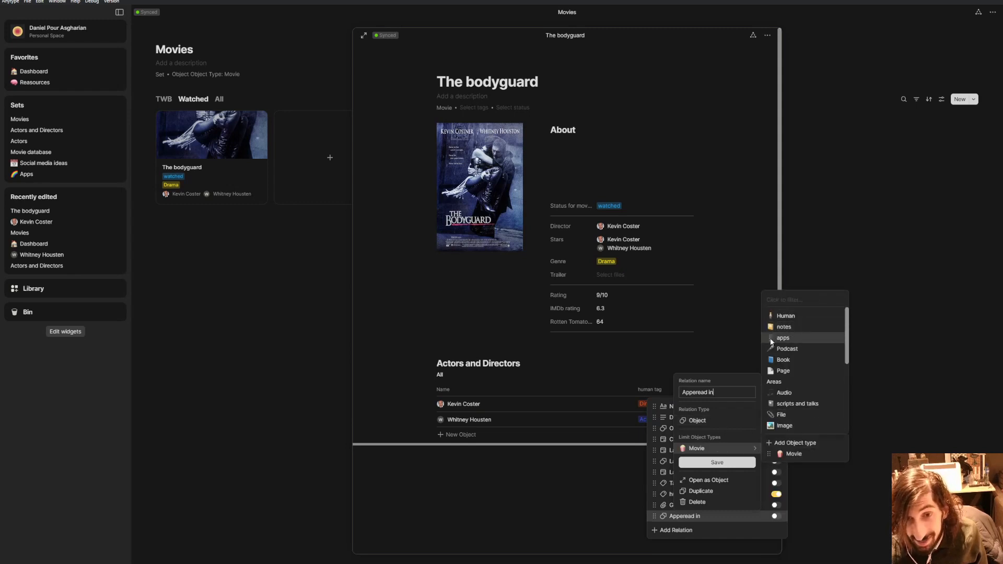
pyautogui.click(712, 464)
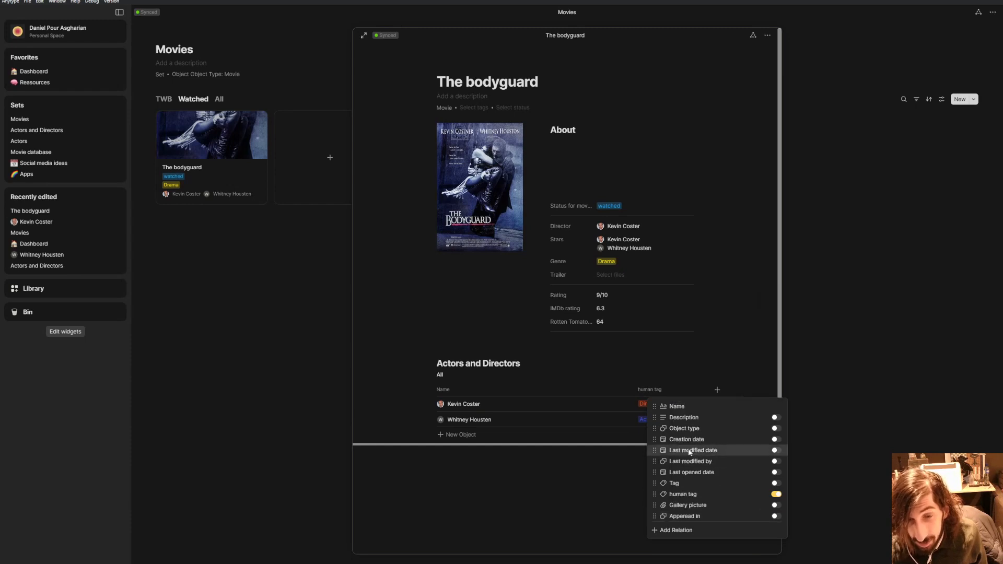
pyautogui.click(723, 352)
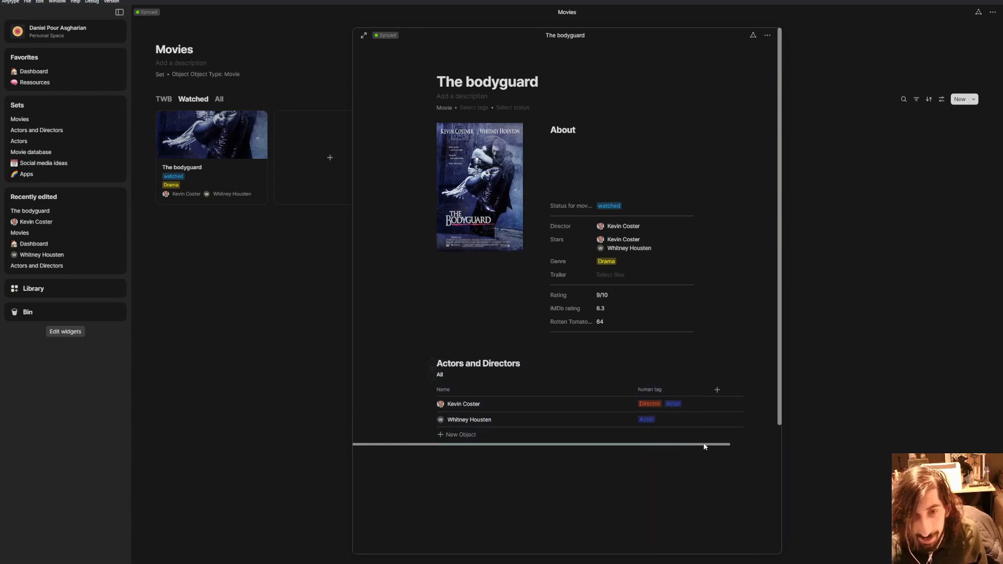
# Step: Show the Apperead in relation as a column in the inline Actors and Directors grid
pyautogui.moveTo(704, 446); pyautogui.dragTo(719, 444)
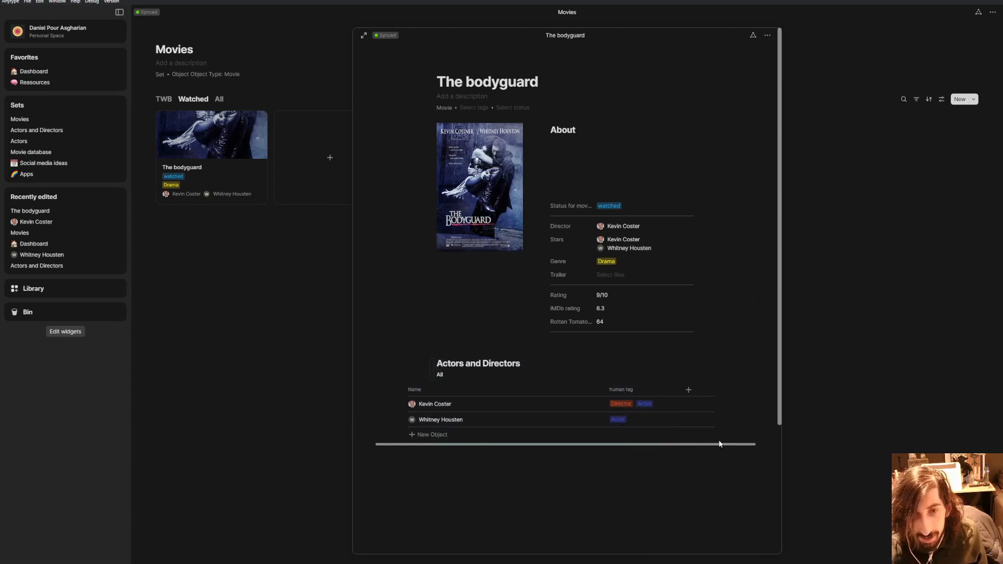
pyautogui.click(689, 390)
pyautogui.click(723, 364)
pyautogui.click(689, 390)
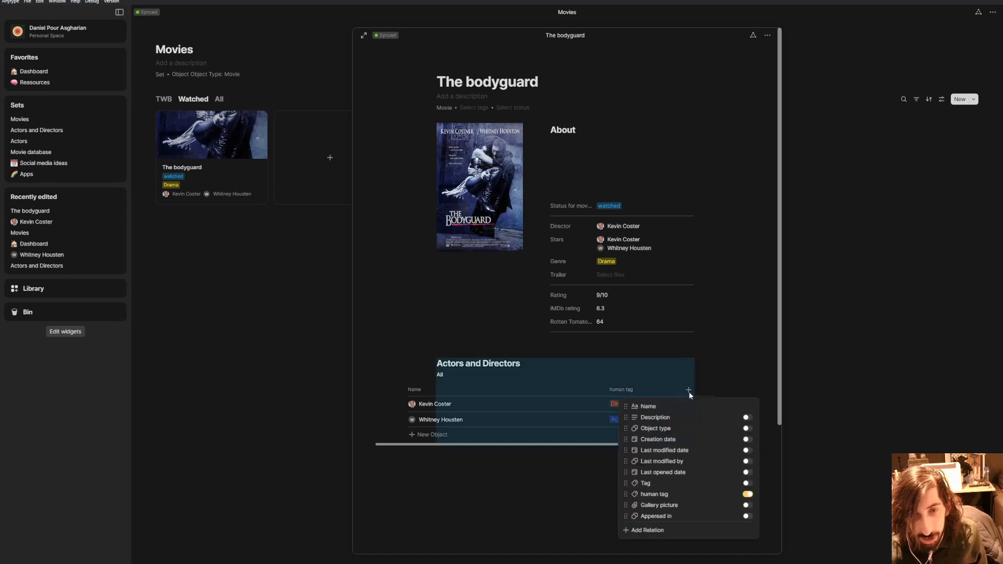
pyautogui.click(746, 516)
pyautogui.click(550, 494)
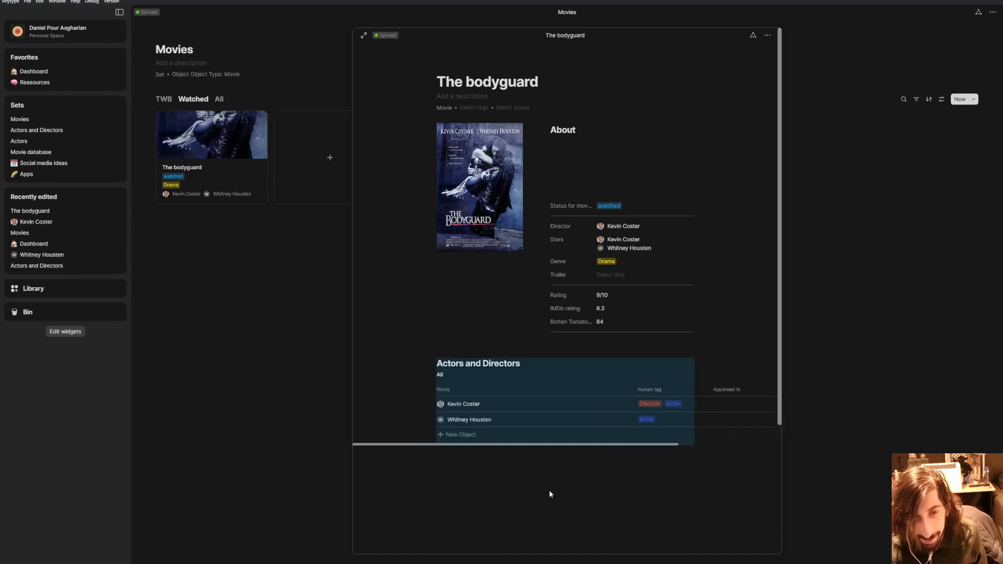
pyautogui.hscroll(2, 651, 432)
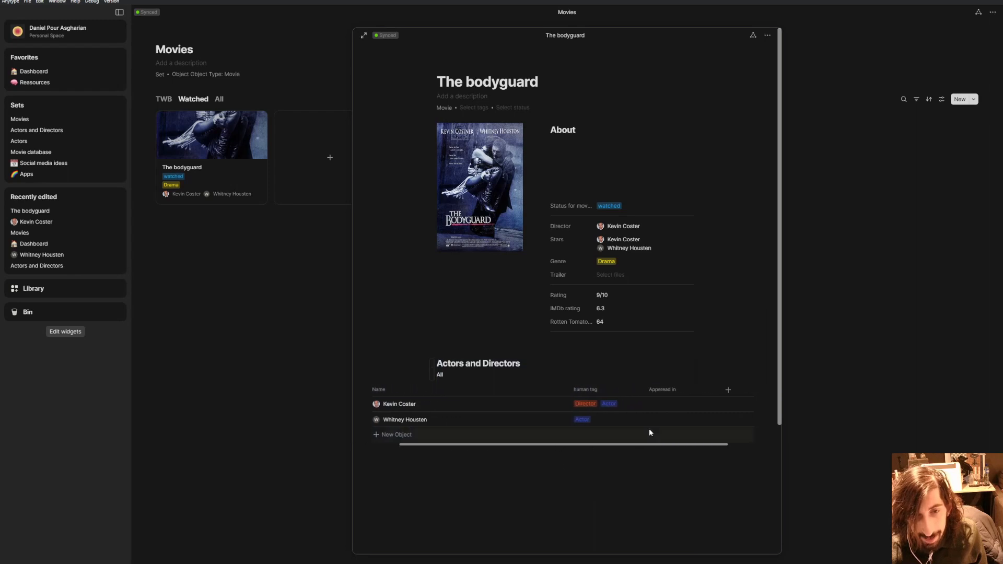
# Step: Set Apperead in to The bodyguard for both Kevin Coster and Whitney Housten in the inline grid
pyautogui.click(665, 406)
pyautogui.click(672, 420)
pyautogui.click(578, 494)
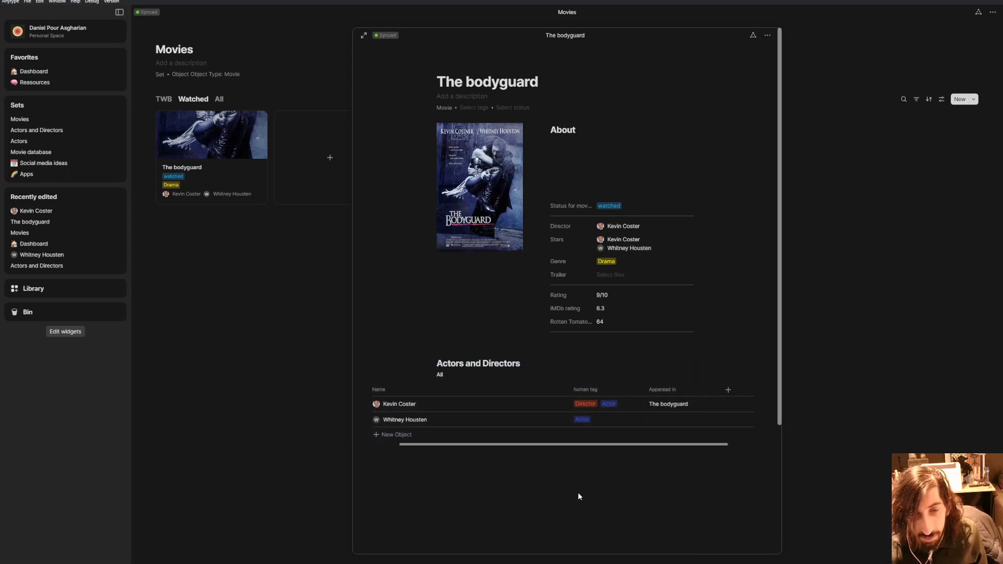
pyautogui.click(671, 417)
pyautogui.click(679, 442)
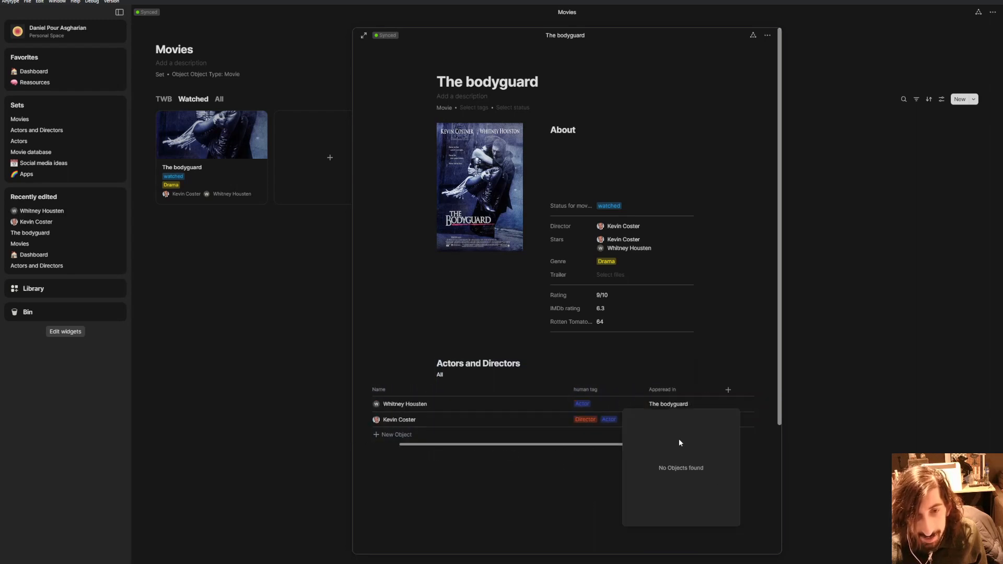
pyautogui.click(523, 504)
pyautogui.click(565, 443)
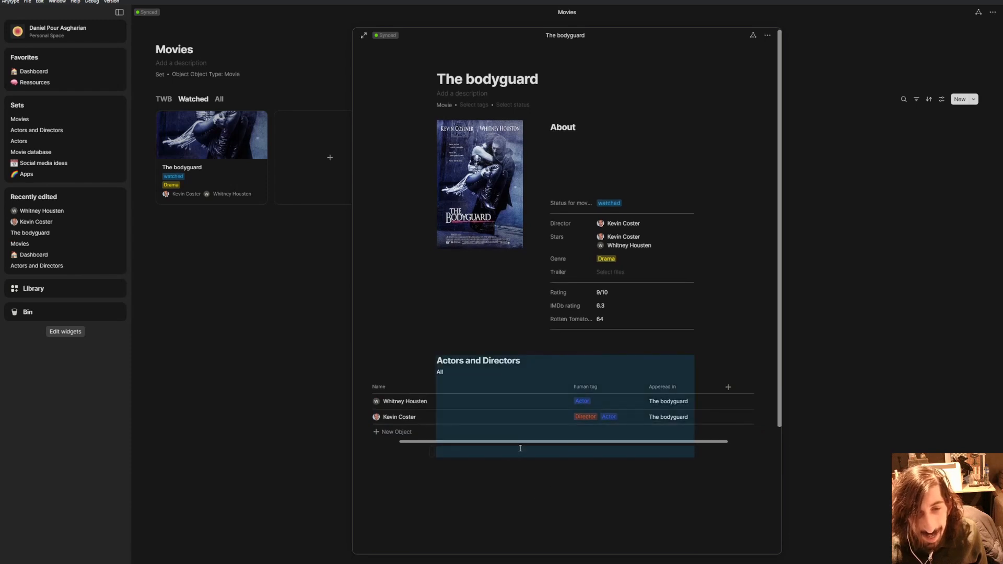
# Step: Add a filter to the inline Actors and Directors grid so that Apperead in has any of The bodyguard
pyautogui.click(416, 448)
pyautogui.moveTo(422, 442); pyautogui.dragTo(392, 444)
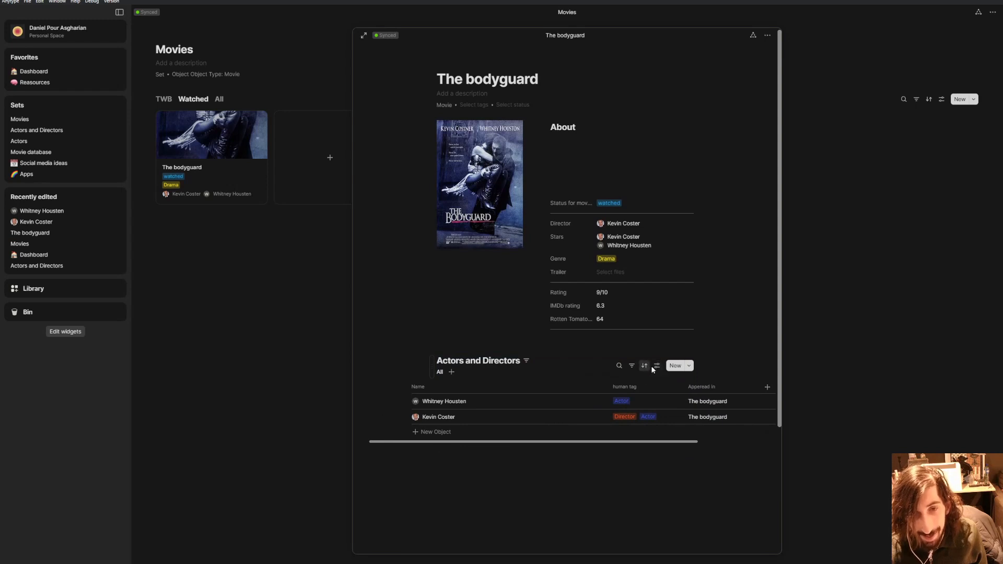
pyautogui.click(632, 366)
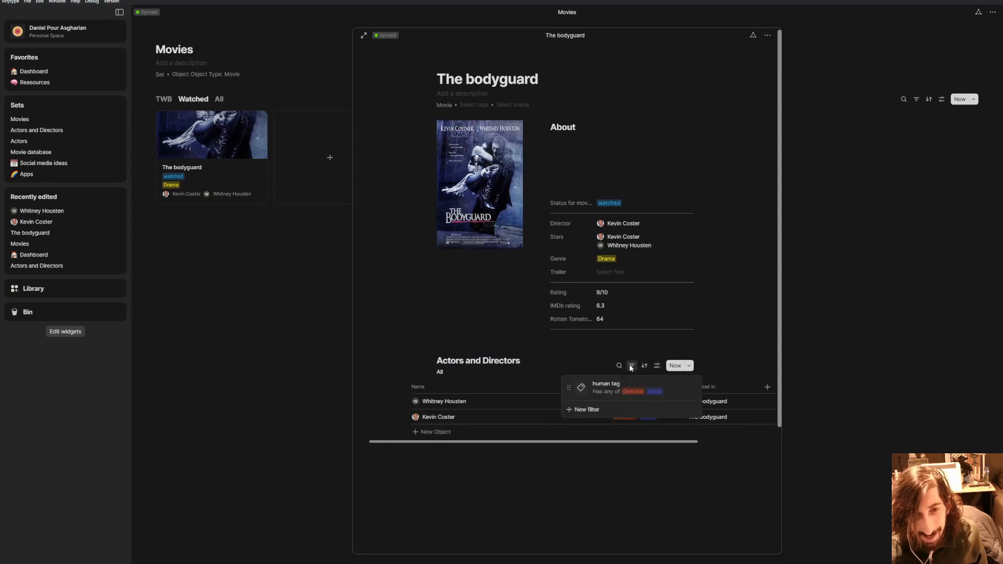
pyautogui.click(587, 413)
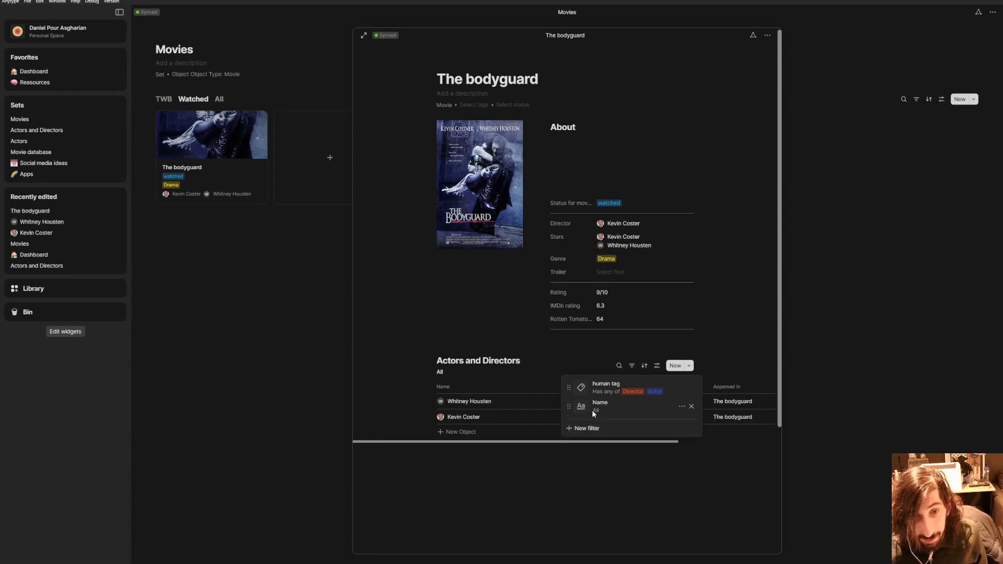
pyautogui.moveTo(620, 427)
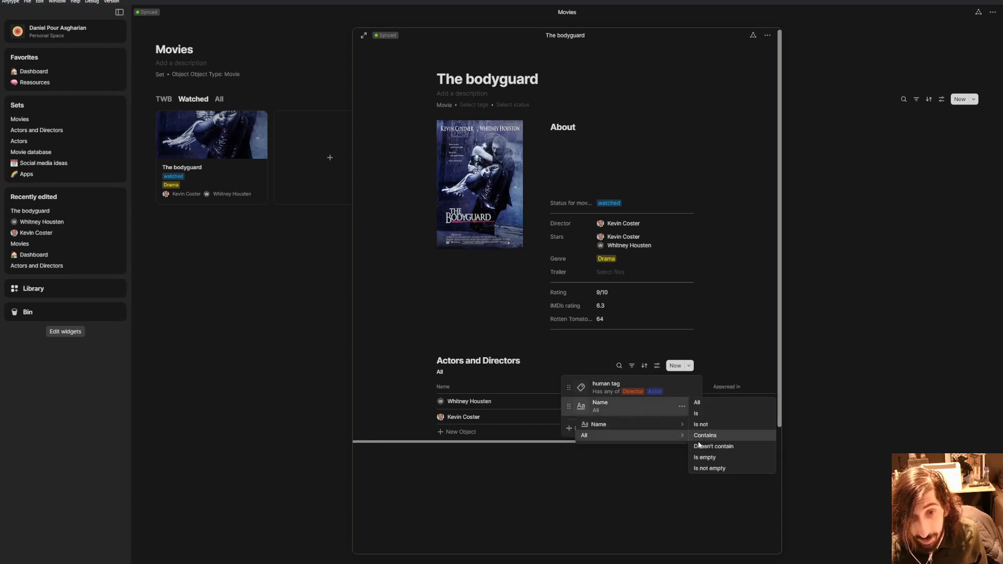
pyautogui.moveTo(679, 433)
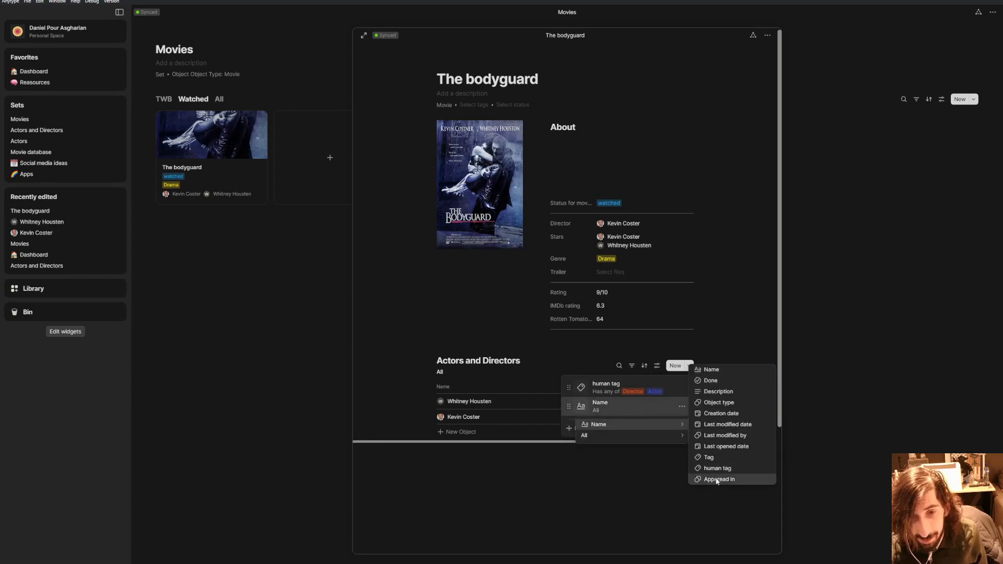
pyautogui.click(716, 477)
pyautogui.moveTo(644, 438)
pyautogui.click(715, 420)
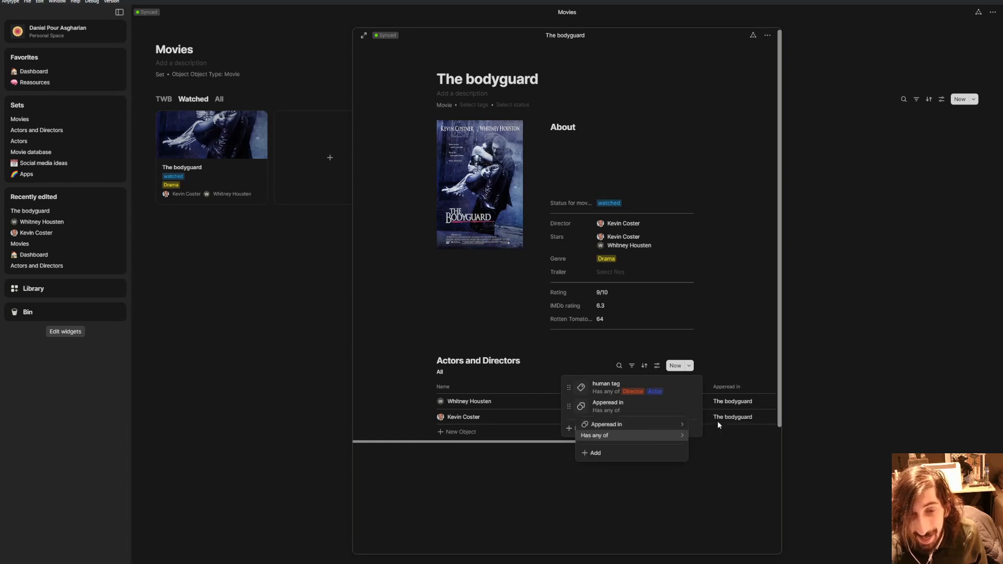
pyautogui.click(623, 452)
pyautogui.click(622, 475)
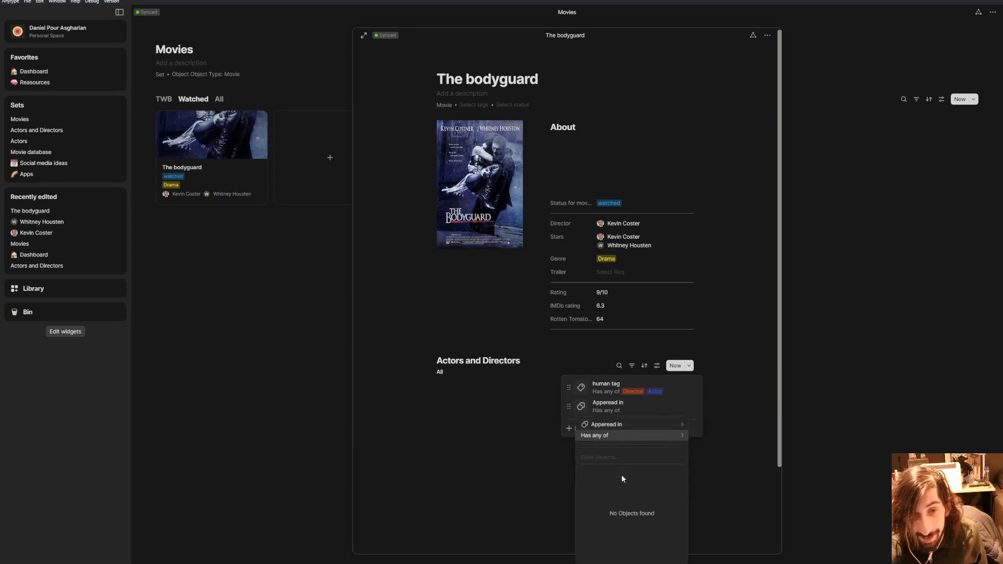
pyautogui.click(496, 478)
pyautogui.click(501, 473)
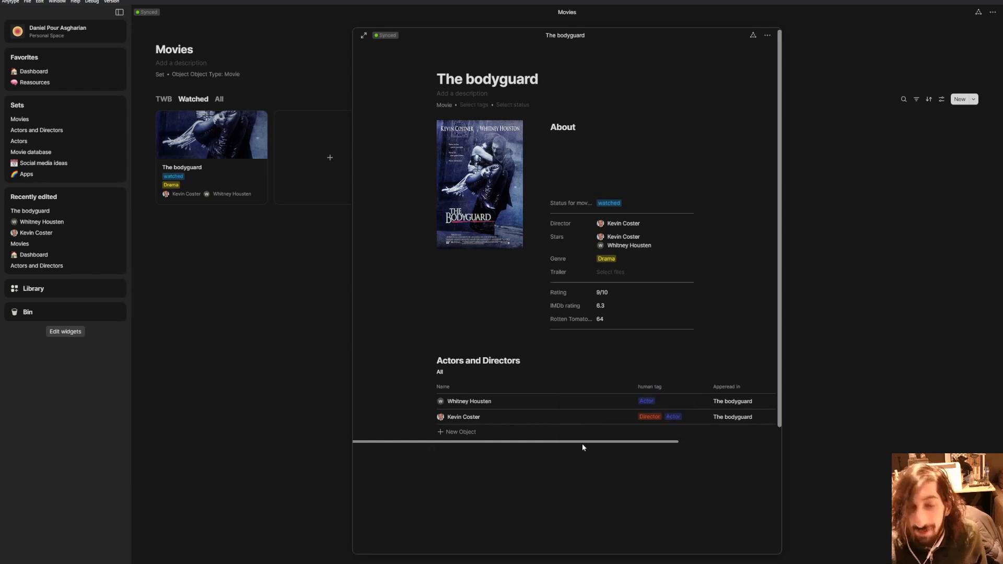
# Step: Expand The bodyguard page from its preview window to full size to view the whole inline grid
pyautogui.moveTo(586, 442); pyautogui.dragTo(588, 419)
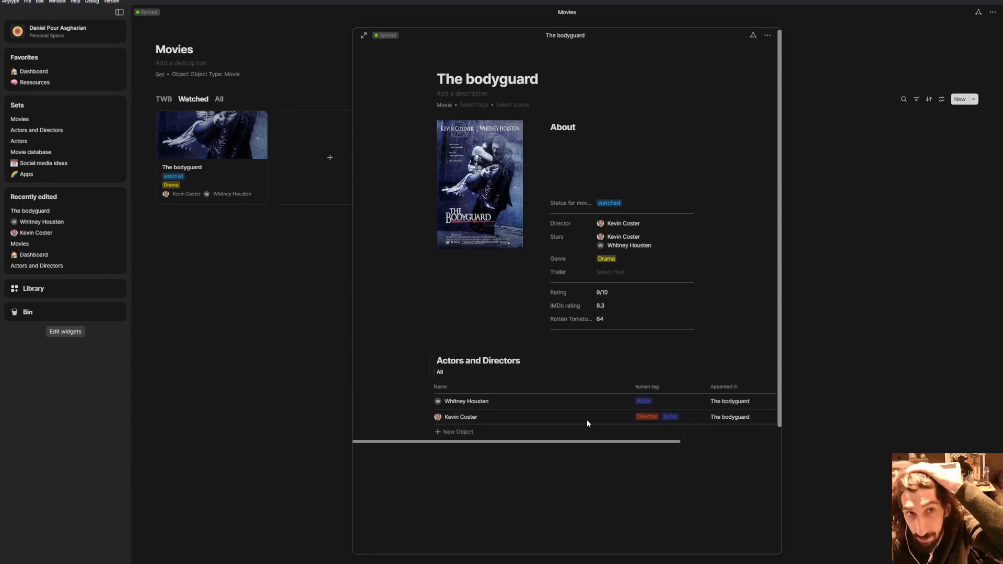
pyautogui.click(365, 35)
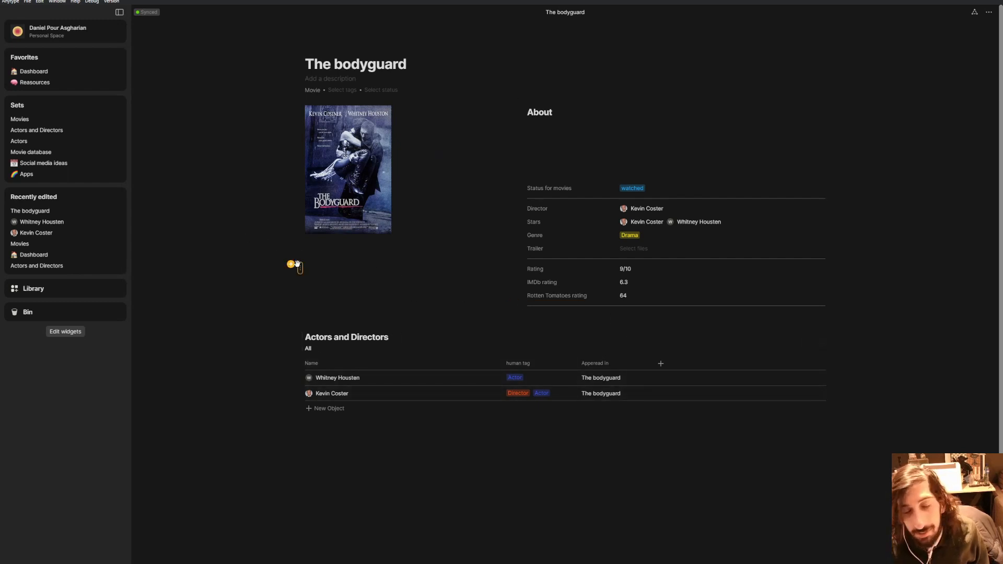
pyautogui.click(353, 444)
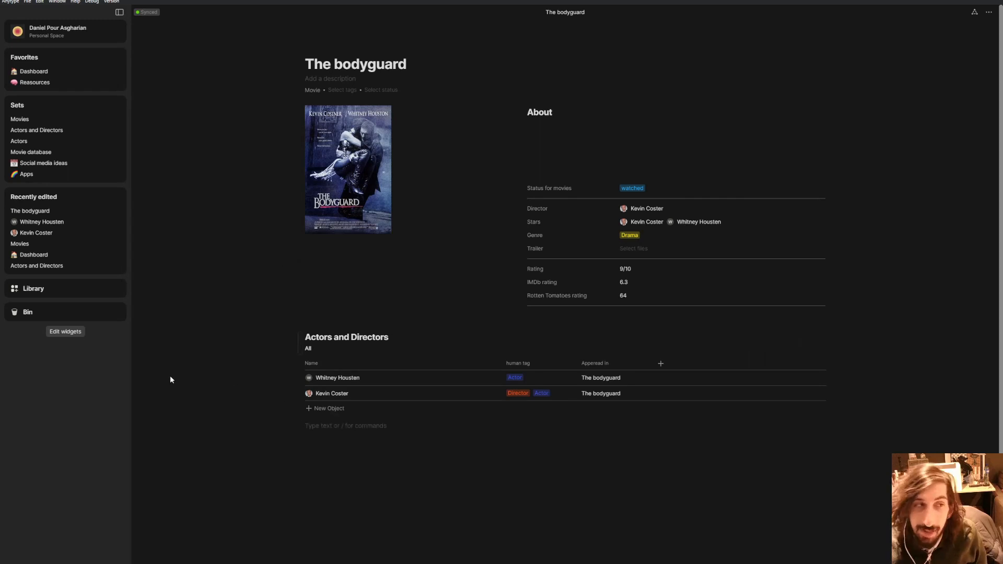
# Step: Find the Movie type in the library's object types and open its Movie template for editing
pyautogui.click(95, 289)
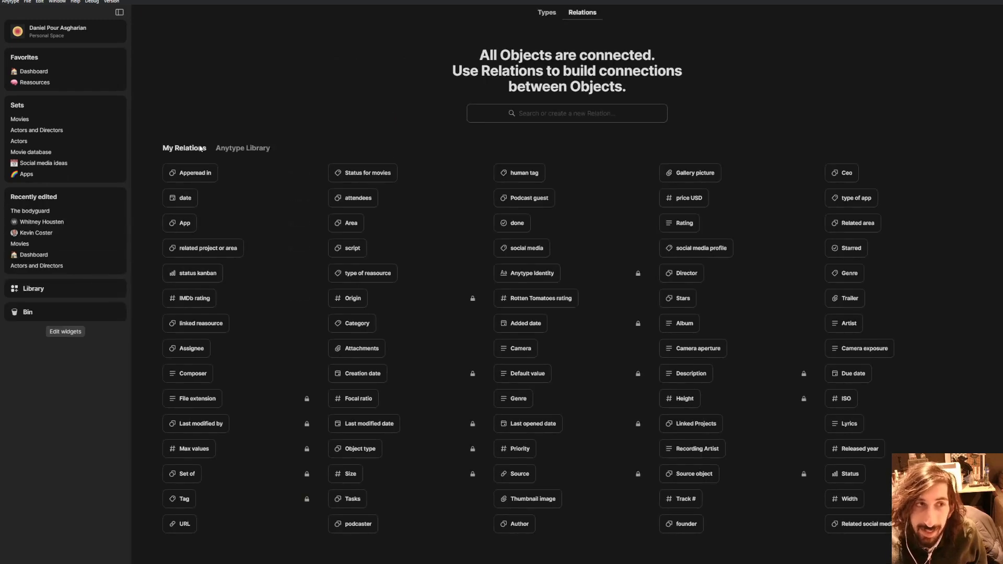
pyautogui.click(547, 12)
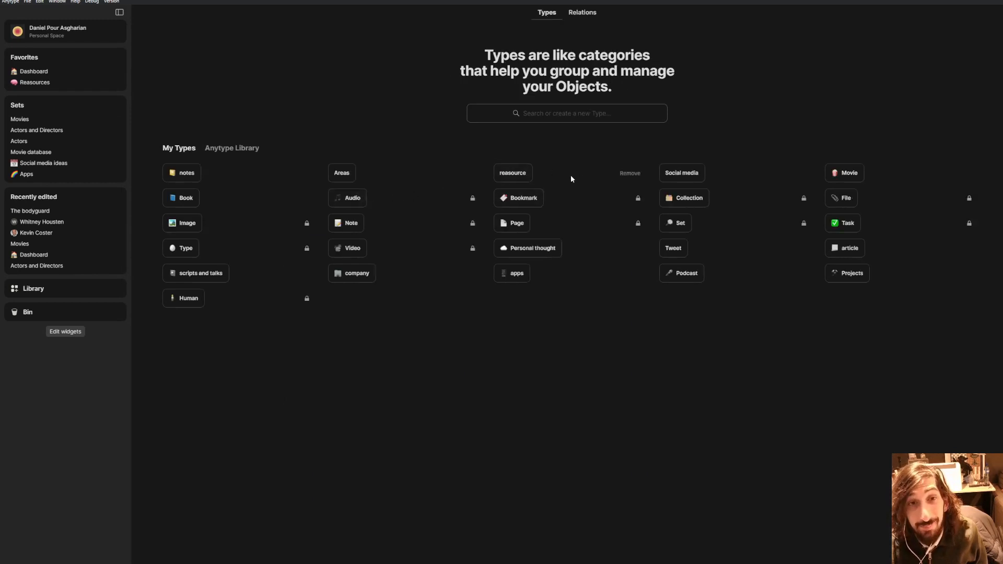
pyautogui.click(539, 115)
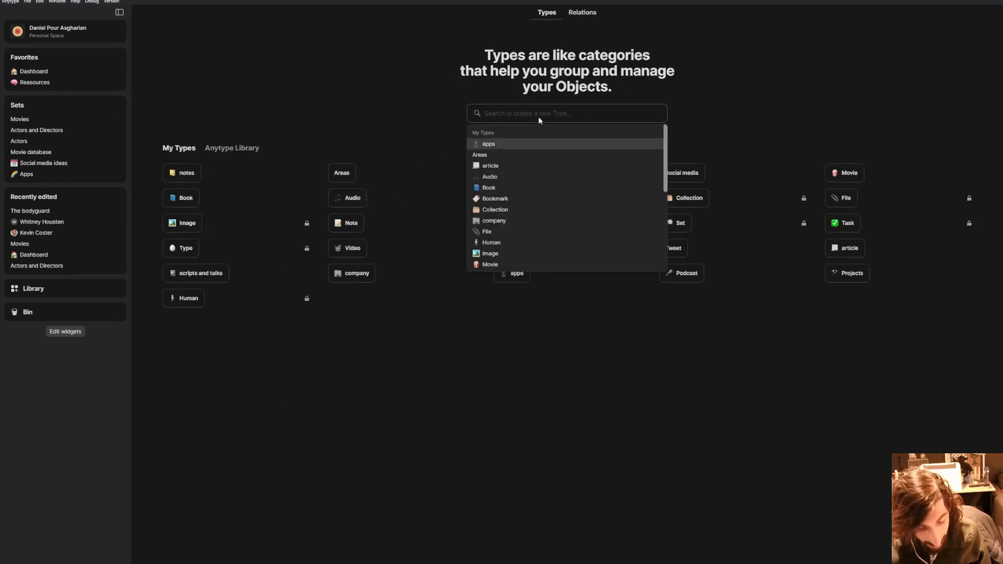
pyautogui.write('movie')
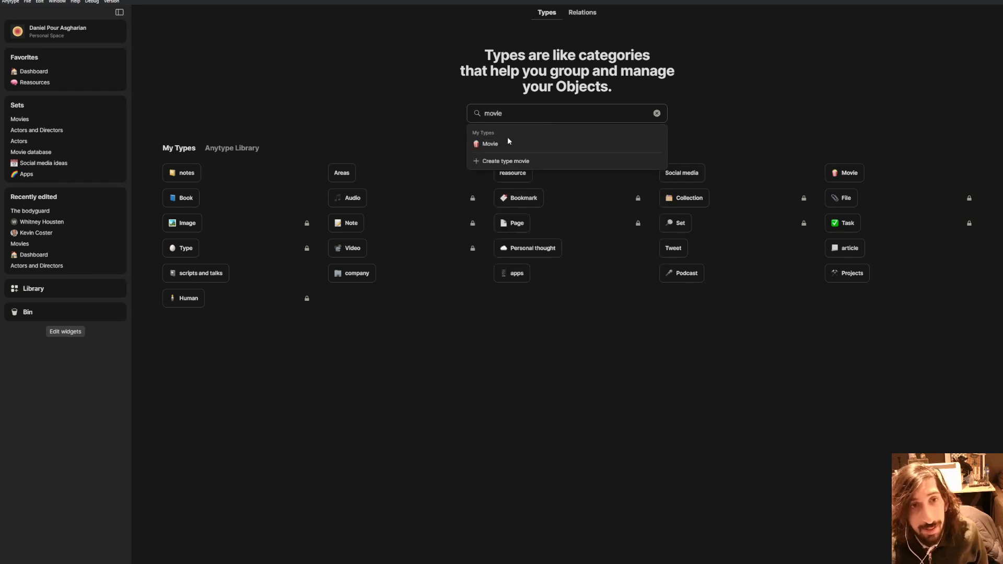
pyautogui.click(508, 142)
pyautogui.click(621, 147)
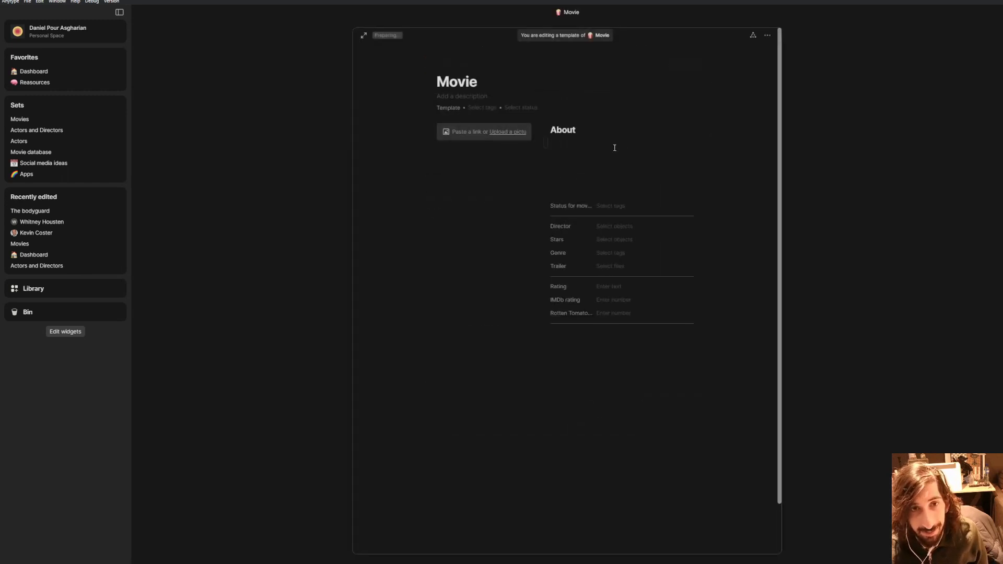
# Step: Insert an inline set below the relations in the Movie template, using Actors and Directors as its source
pyautogui.click(496, 354)
pyautogui.write('/')
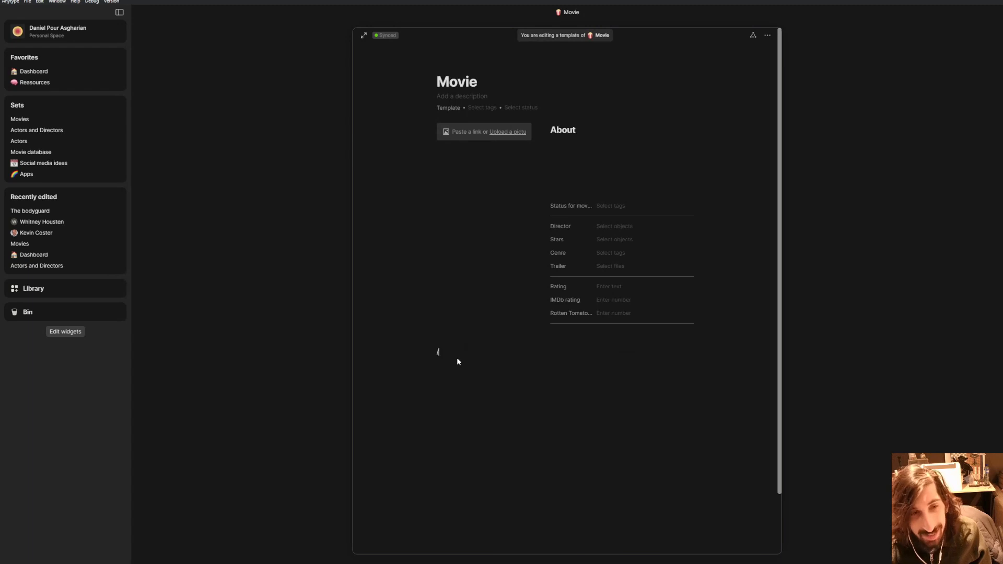
pyautogui.write('set')
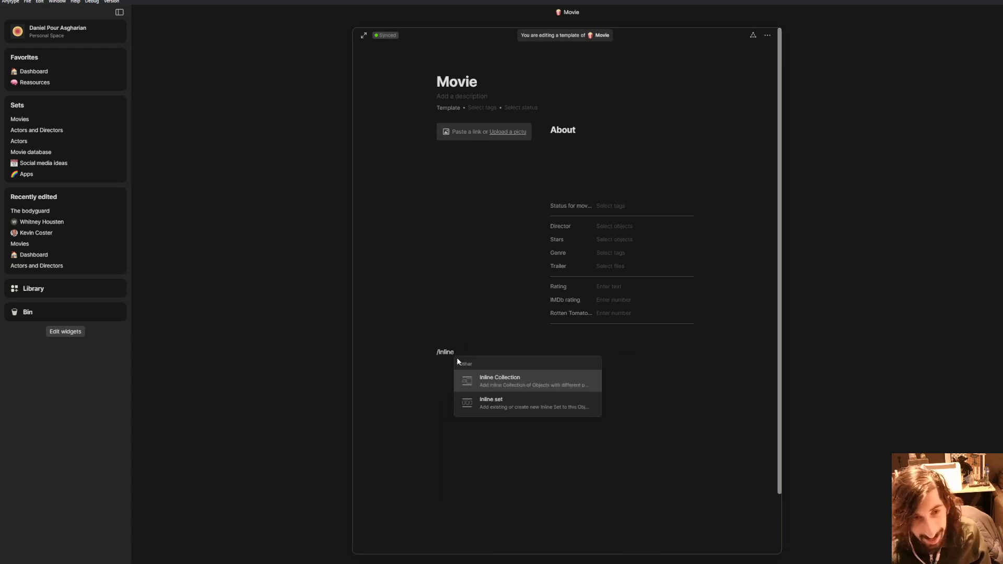
pyautogui.press('Return')
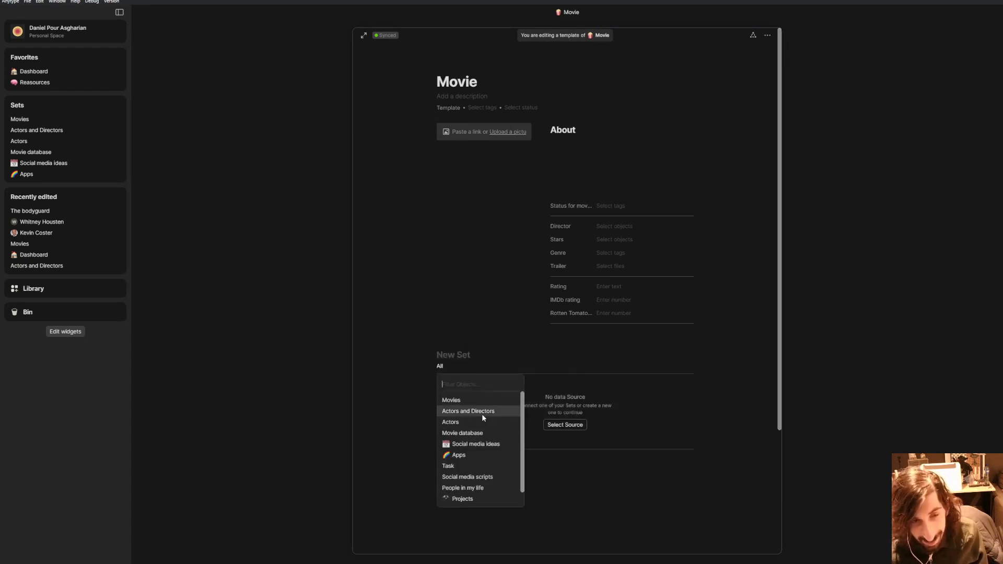
pyautogui.click(481, 414)
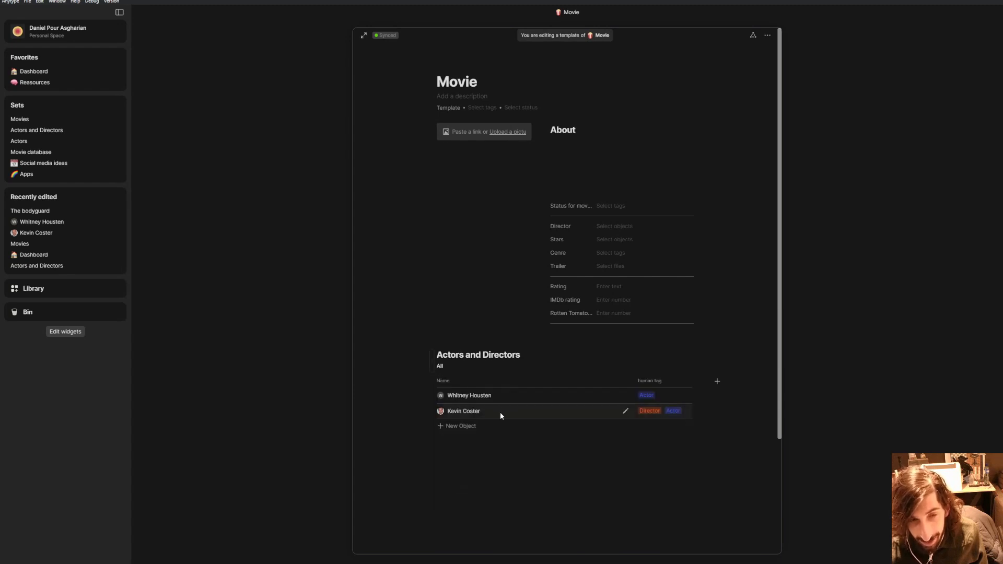
# Step: Expand the Movie template to full size and add the existing Apperead in relation as a column in its Actors and Directors grid
pyautogui.click(365, 36)
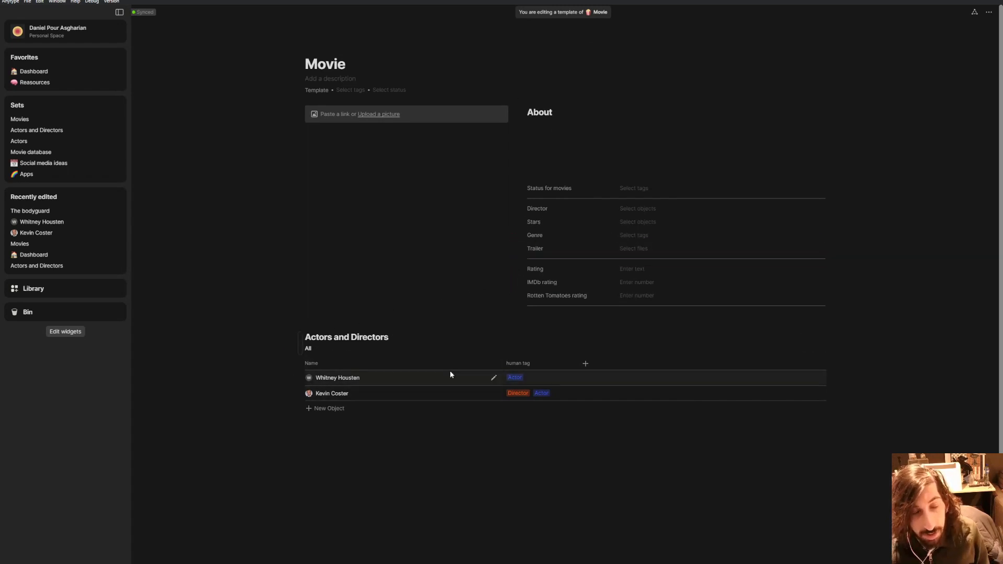
pyautogui.click(586, 363)
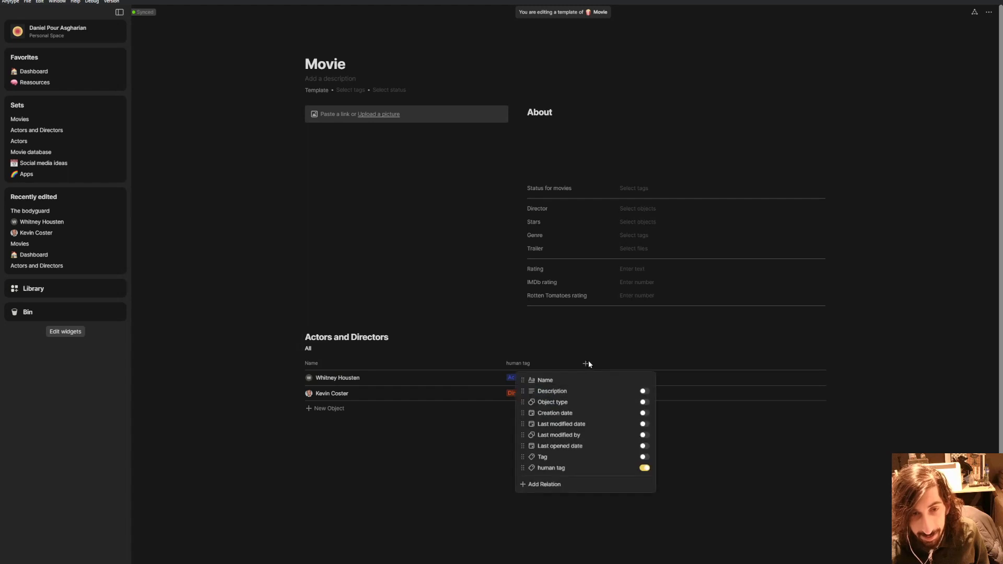
pyautogui.click(552, 484)
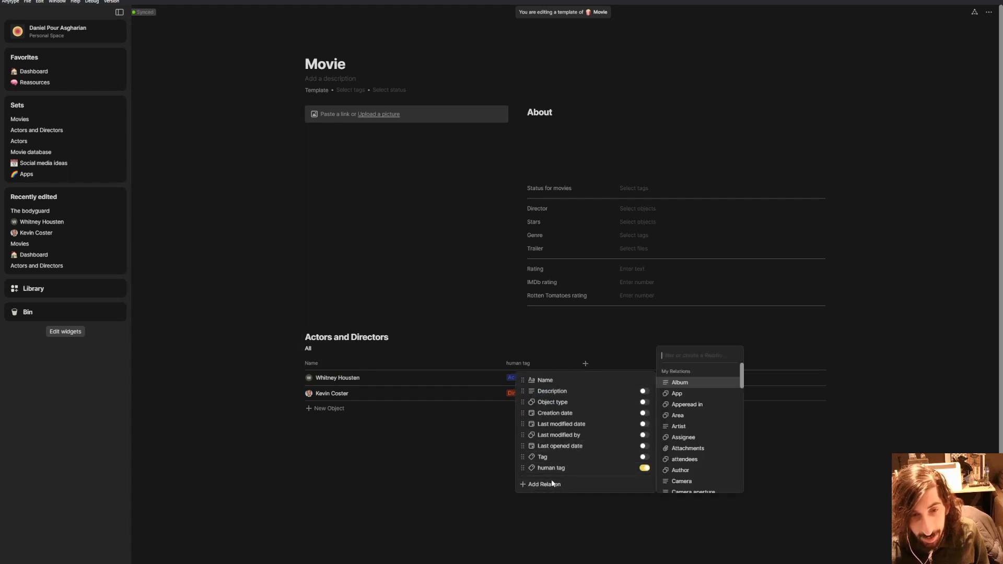
pyautogui.write('appe')
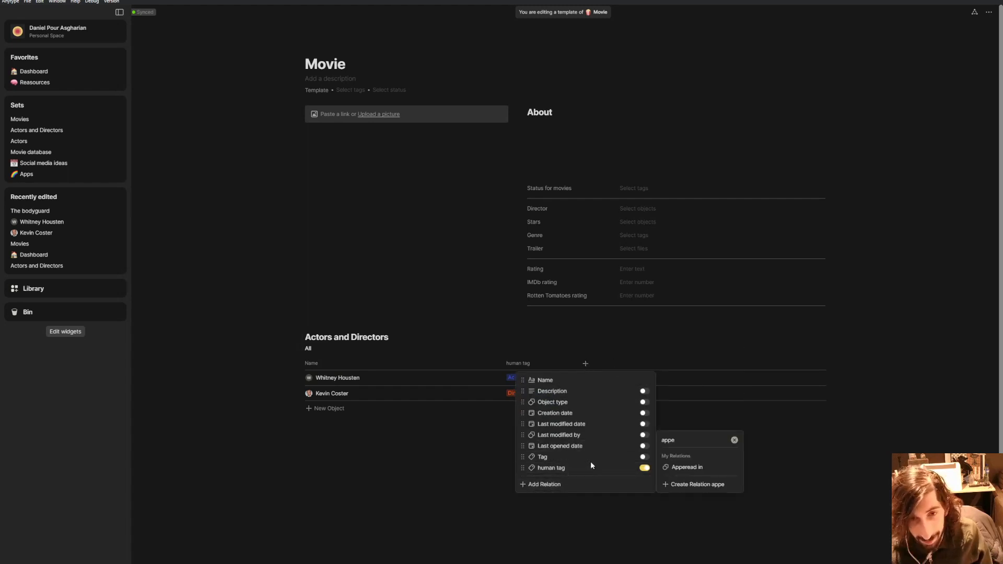
pyautogui.click(693, 466)
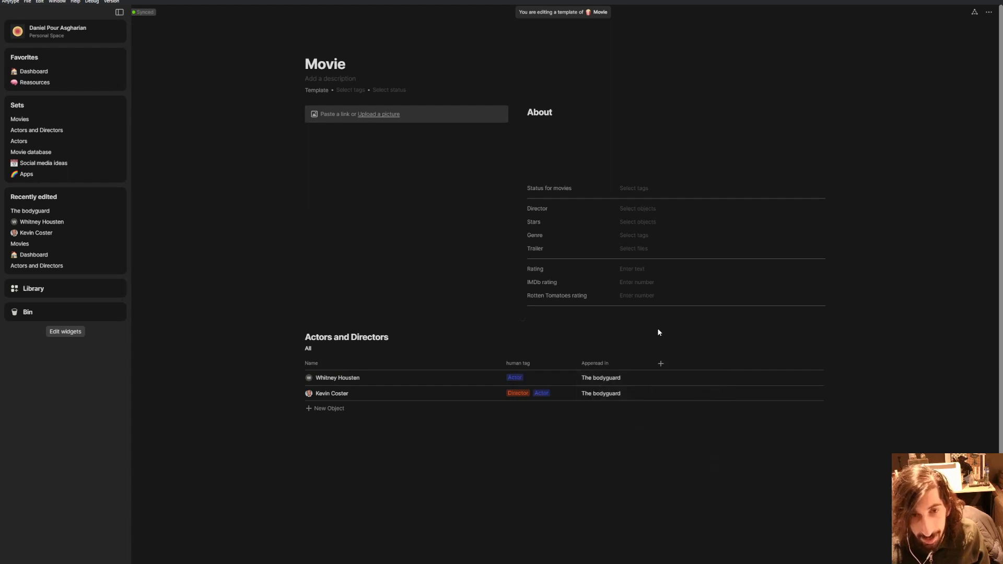
# Step: Add an Apperead in filter with the Has any of condition to the template's Actors and Directors grid and pick the object to match
pyautogui.moveTo(690, 352)
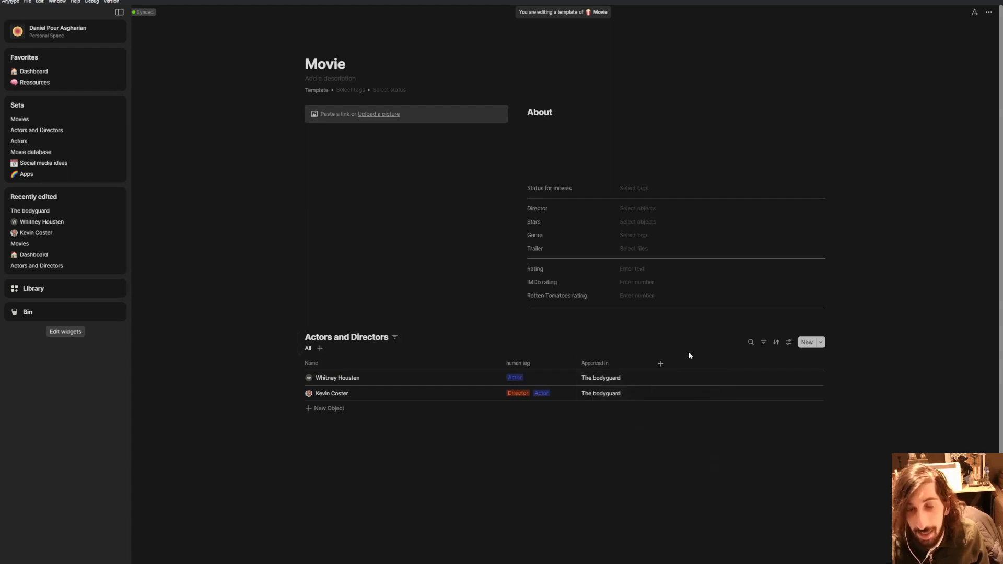
pyautogui.click(765, 344)
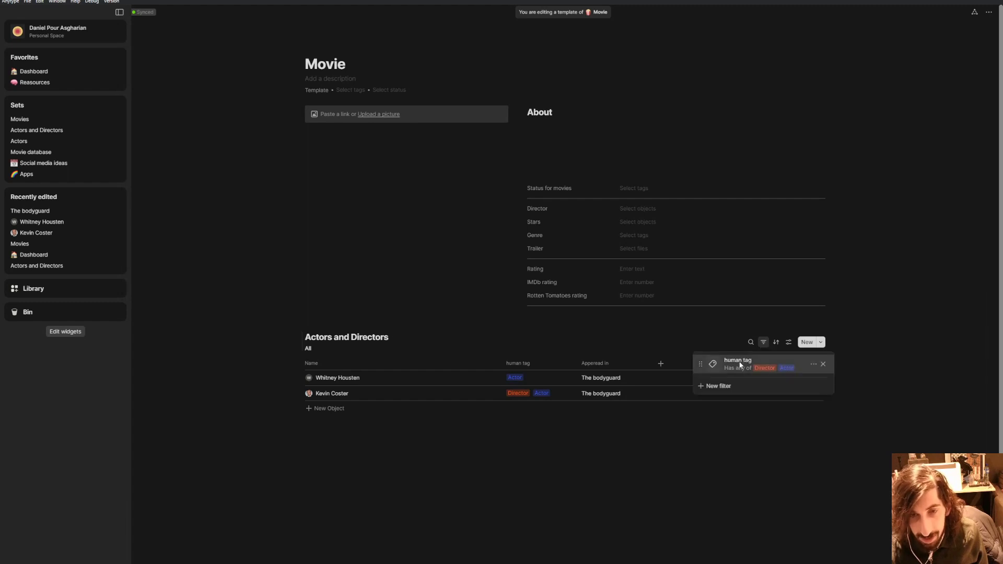
pyautogui.click(730, 387)
pyautogui.click(749, 388)
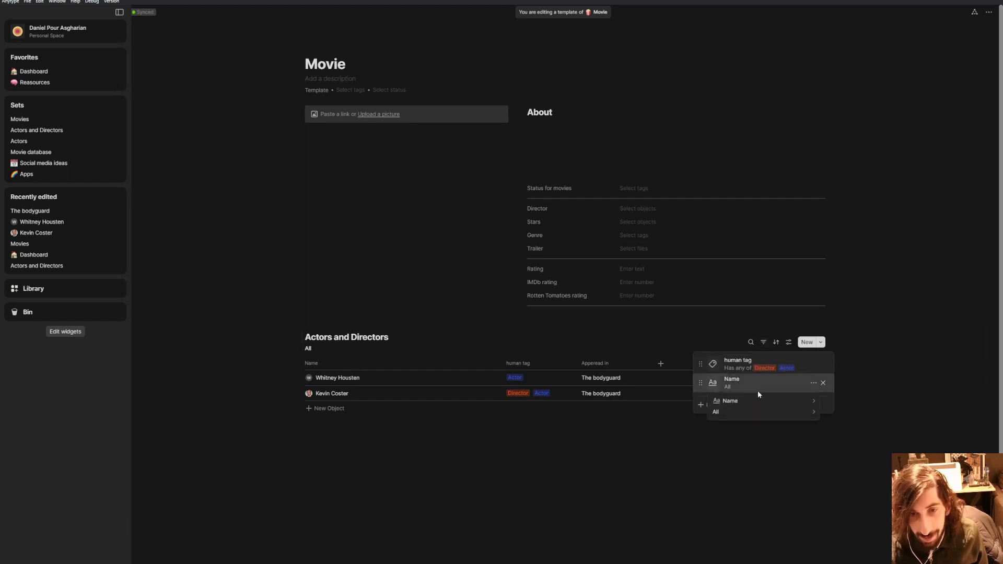
pyautogui.moveTo(802, 416)
pyautogui.moveTo(763, 401)
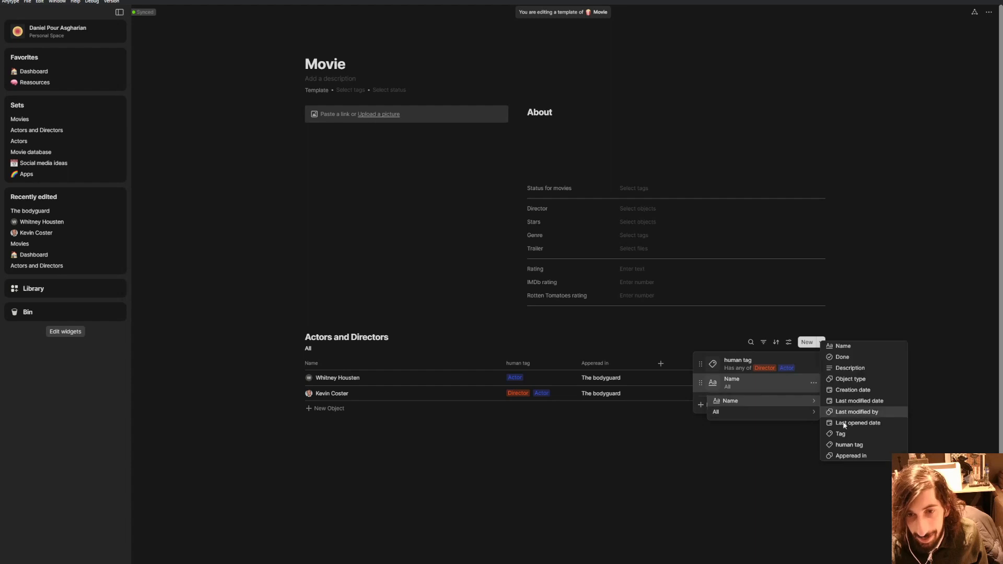
pyautogui.click(846, 455)
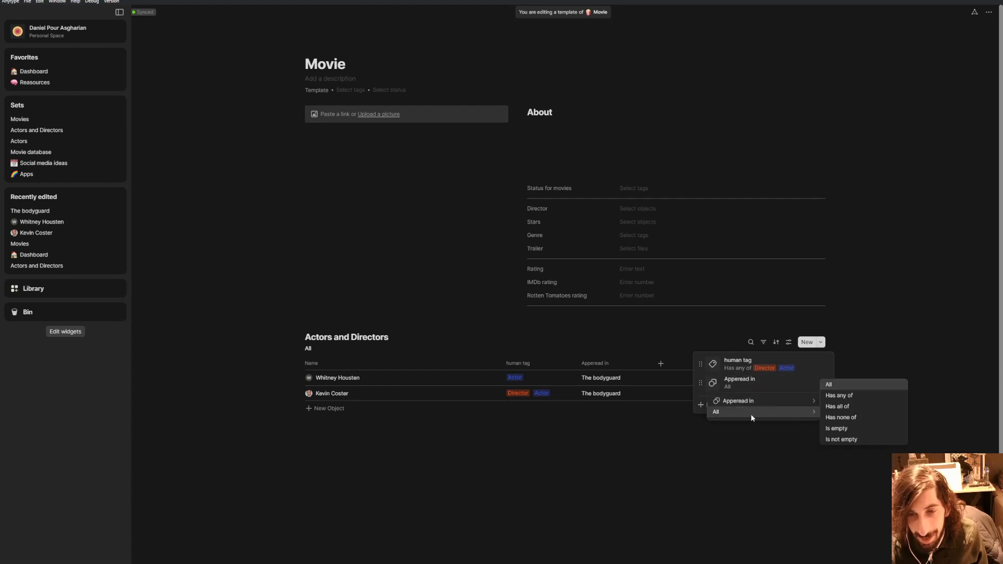
pyautogui.click(846, 396)
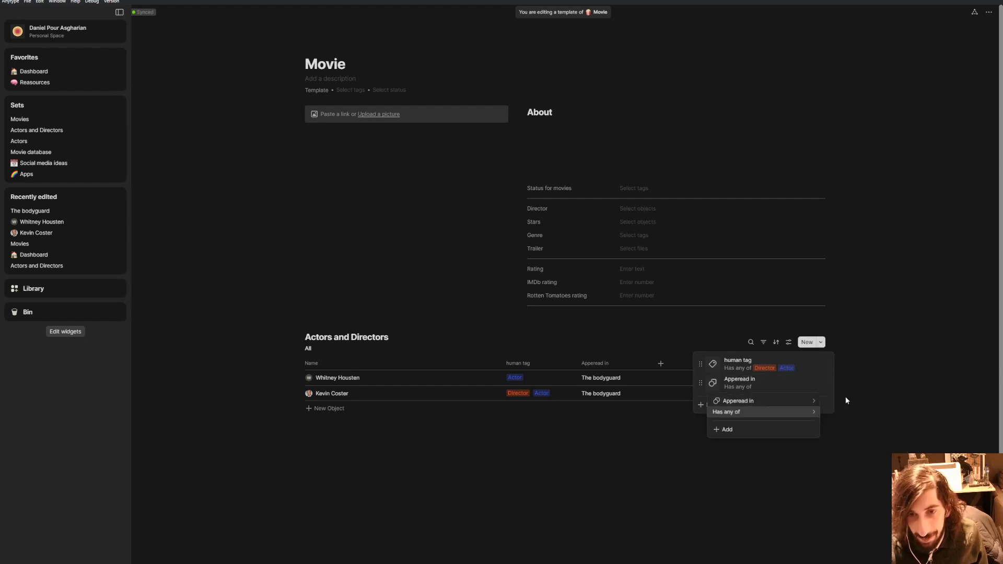
pyautogui.click(747, 484)
pyautogui.click(757, 474)
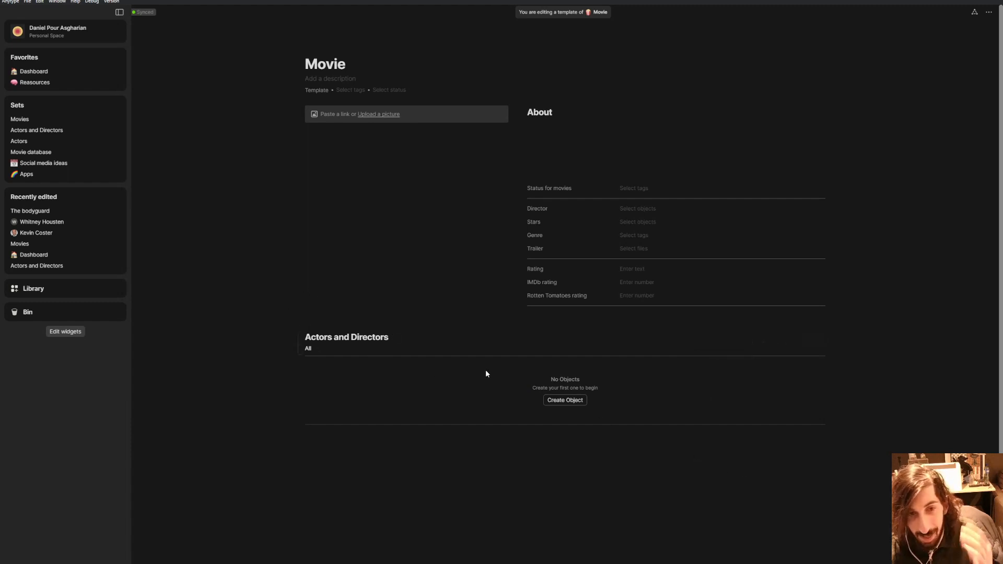
# Step: Leave the Movie template for the Dashboard and open the Movies set
pyautogui.click(55, 71)
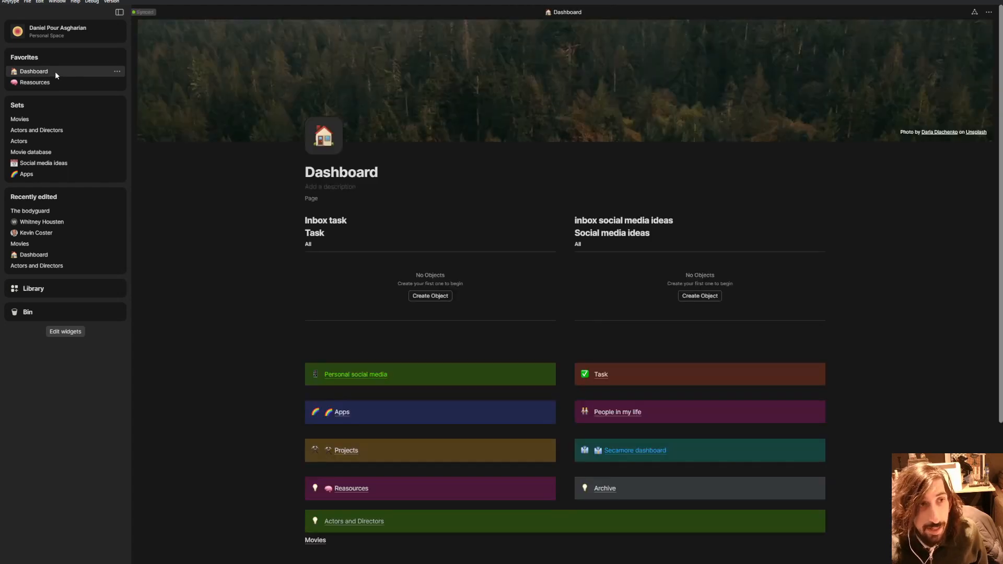
pyautogui.click(28, 118)
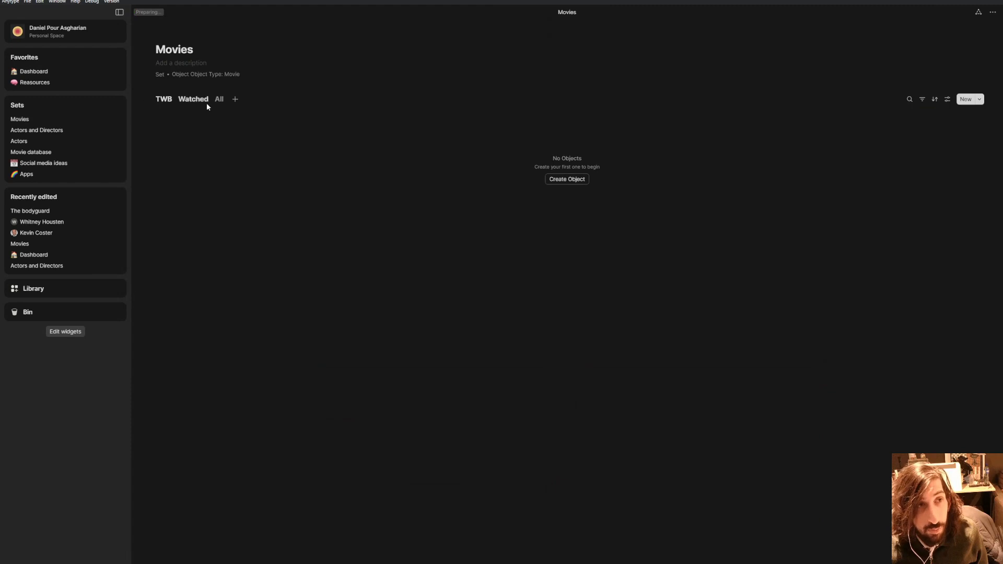
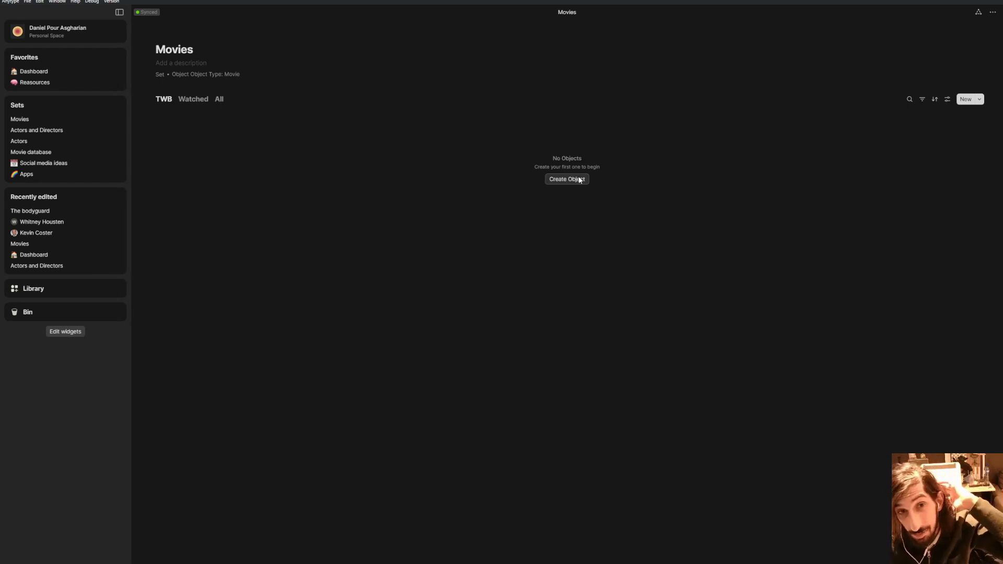
# Step: Create a new movie in the TWB view of the Movies set and start its title with "Harry Potter"
pyautogui.click(579, 181)
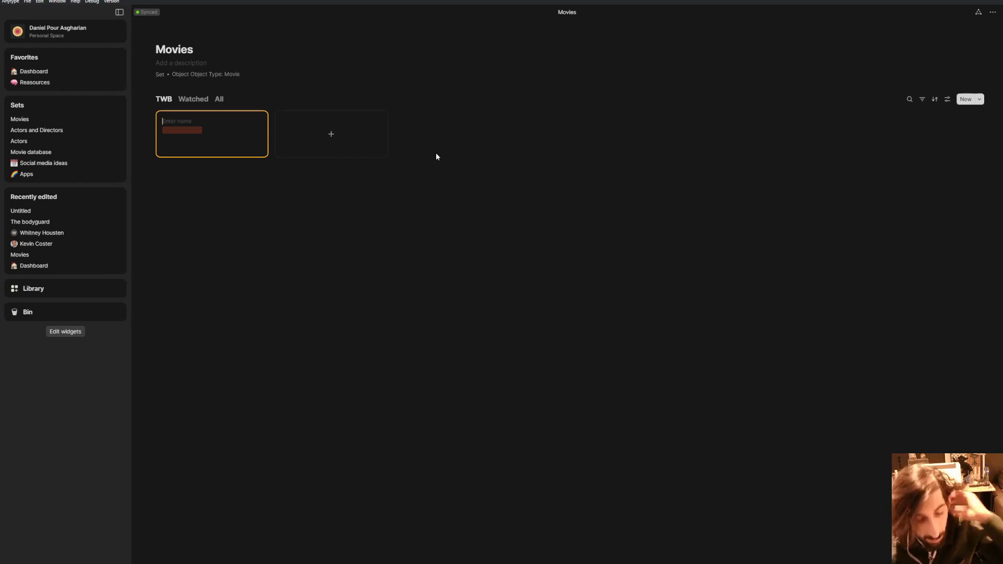
pyautogui.write('Harry')
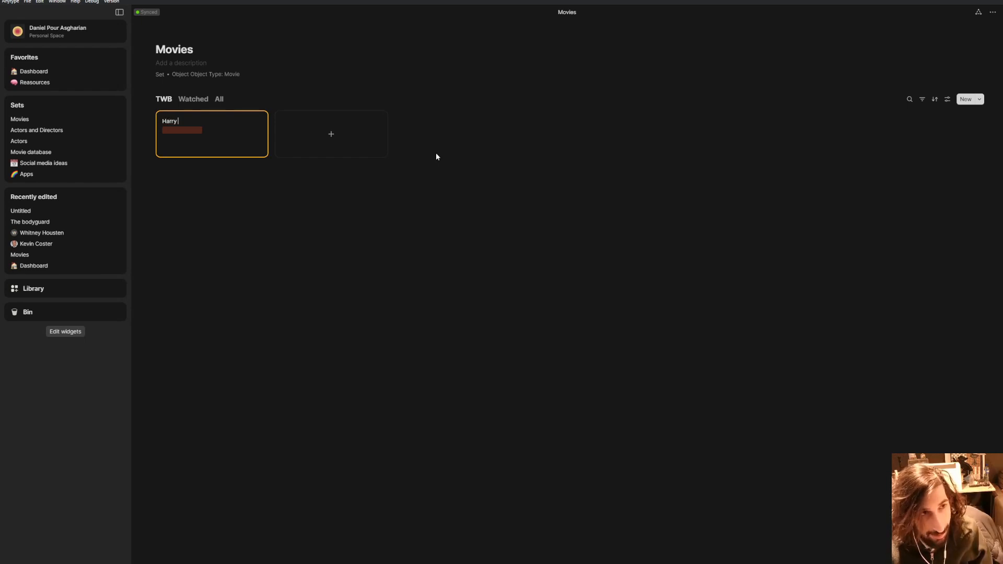
pyautogui.write(' Potter')
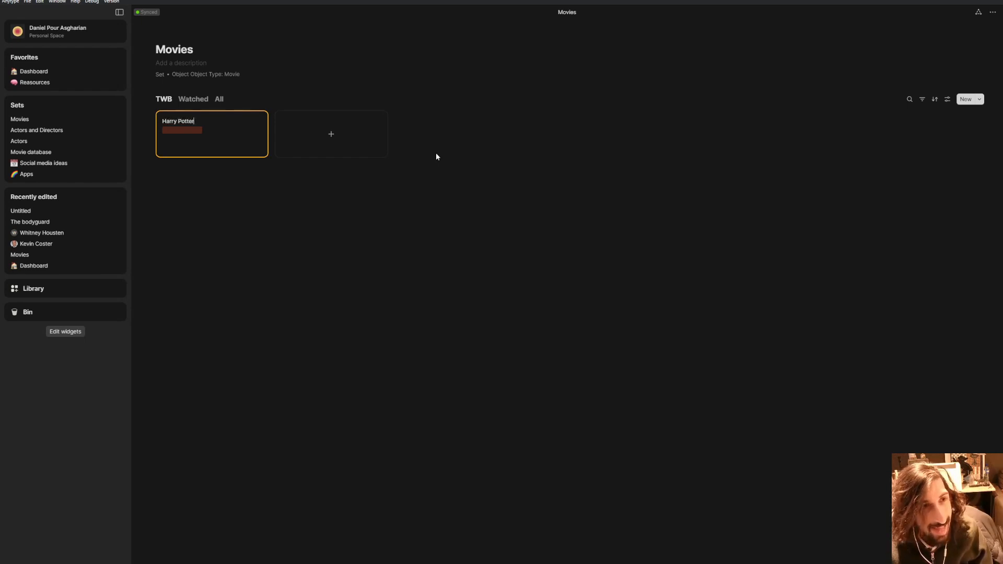
pyautogui.write(' fan')
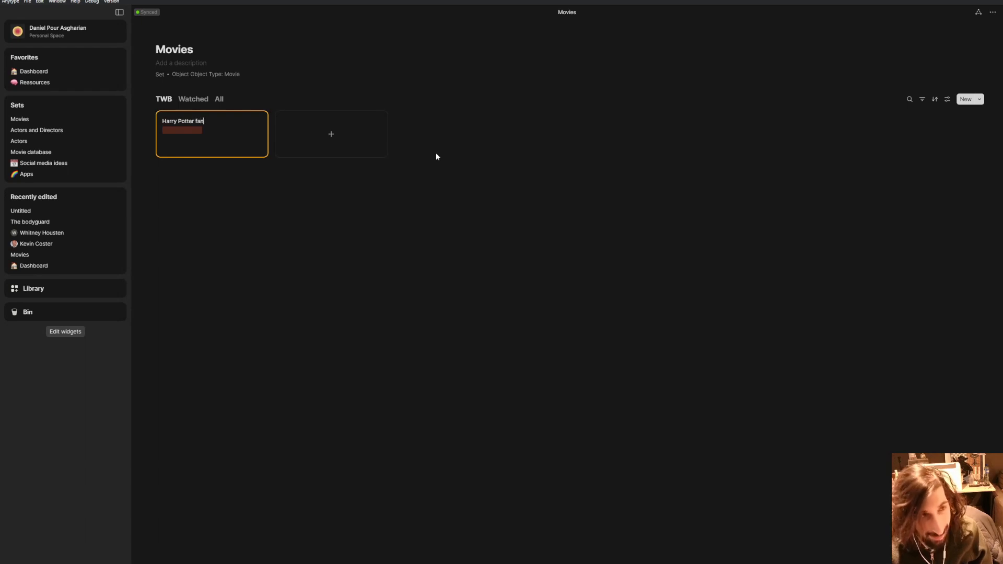
pyautogui.write('gen f')
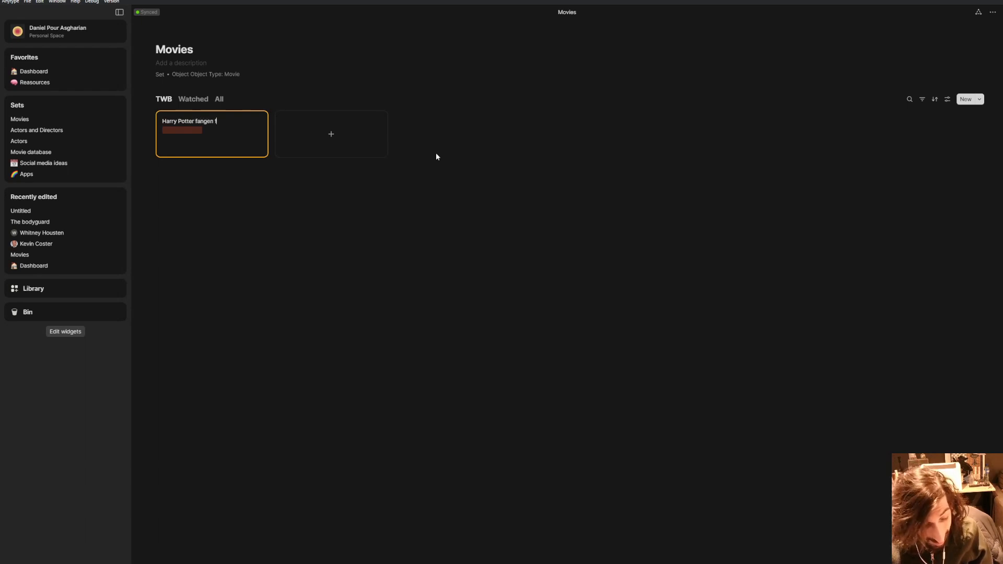
pyautogui.write('ra aske')
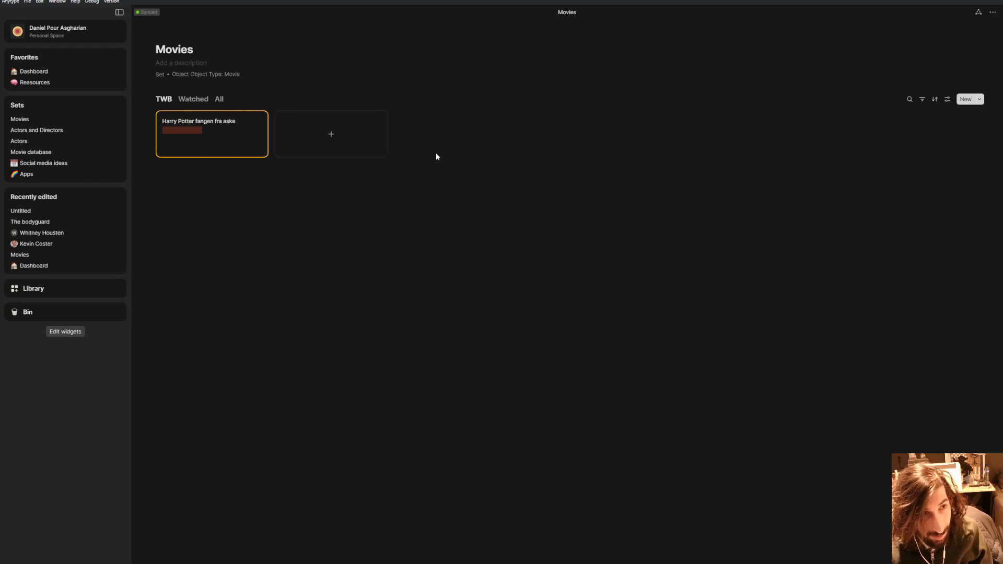
pyautogui.press('BackSpace')
pyautogui.press('BackSpace')
pyautogui.press('BackSpace')
pyautogui.press('BackSpace')
pyautogui.press('BackSpace')
pyautogui.press('BackSpace')
pyautogui.press('BackSpace')
pyautogui.press('BackSpace')
pyautogui.press('BackSpace')
pyautogui.press('BackSpace')
pyautogui.press('BackSpace')
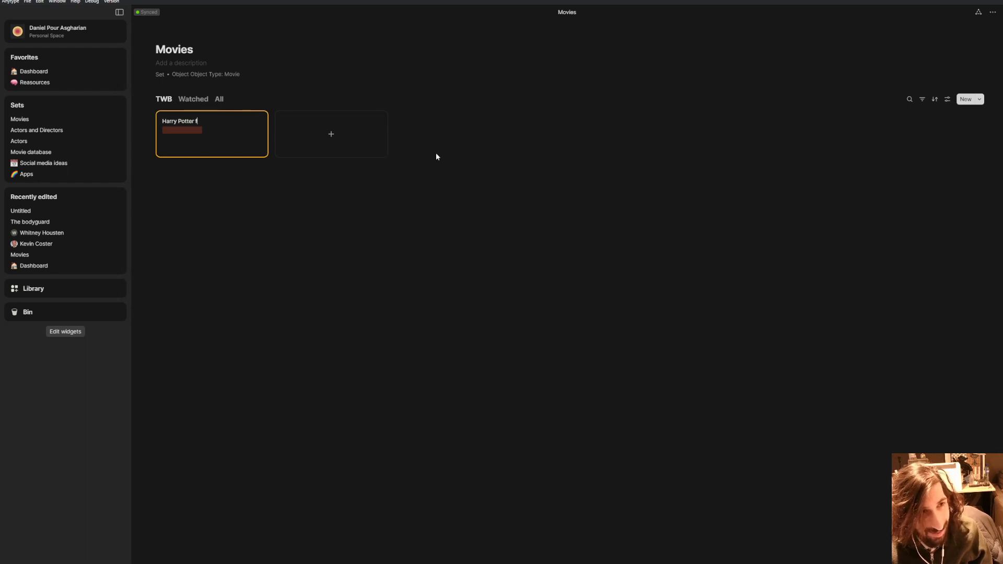
# Step: Complete the new movie card's title as "Harry Potter Half blood price"
pyautogui.write('Half p')
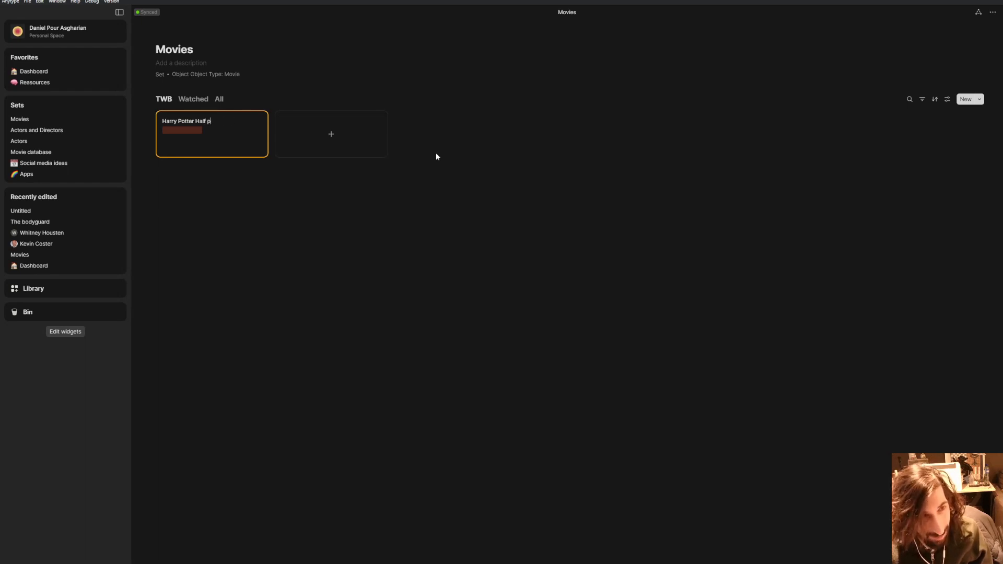
pyautogui.press('BackSpace')
pyautogui.write('blodd')
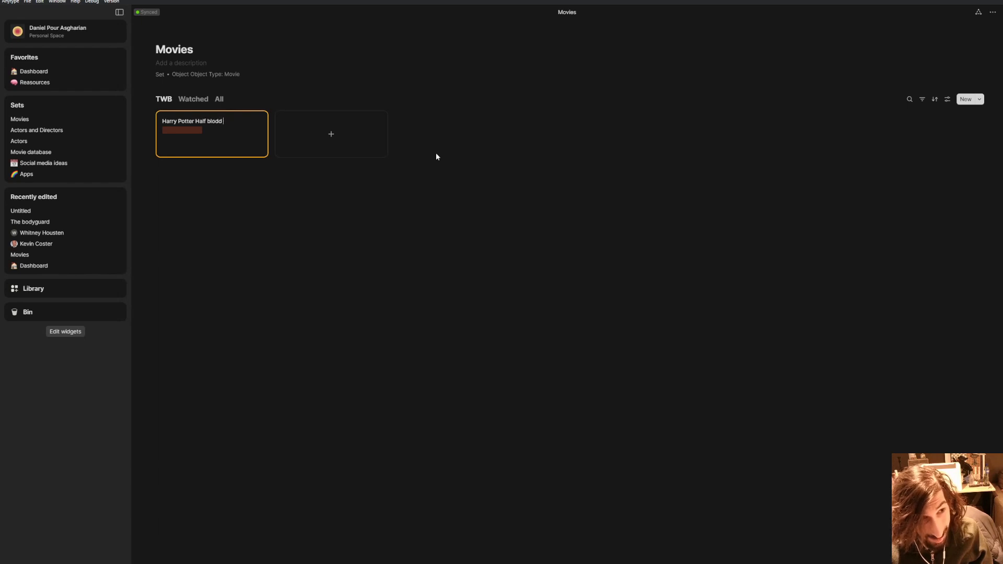
pyautogui.press('BackSpace')
pyautogui.press('BackSpace')
pyautogui.press('BackSpace')
pyautogui.write('od')
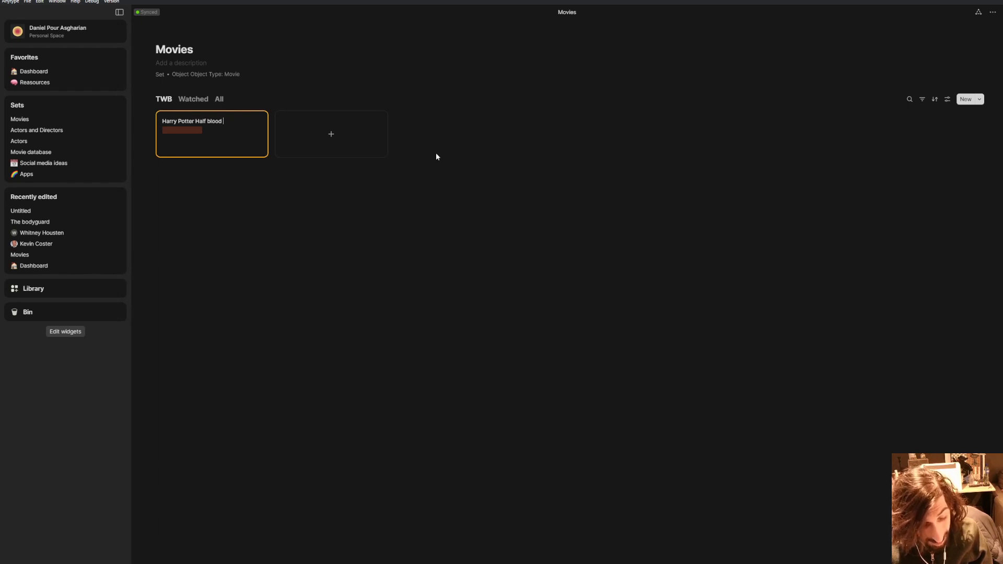
pyautogui.write(' pricve')
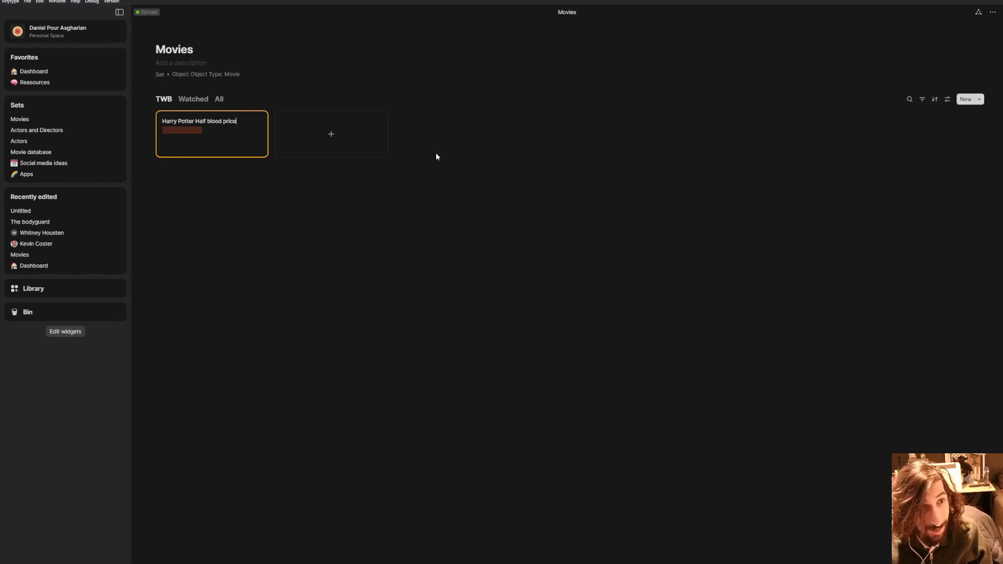
pyautogui.click(240, 214)
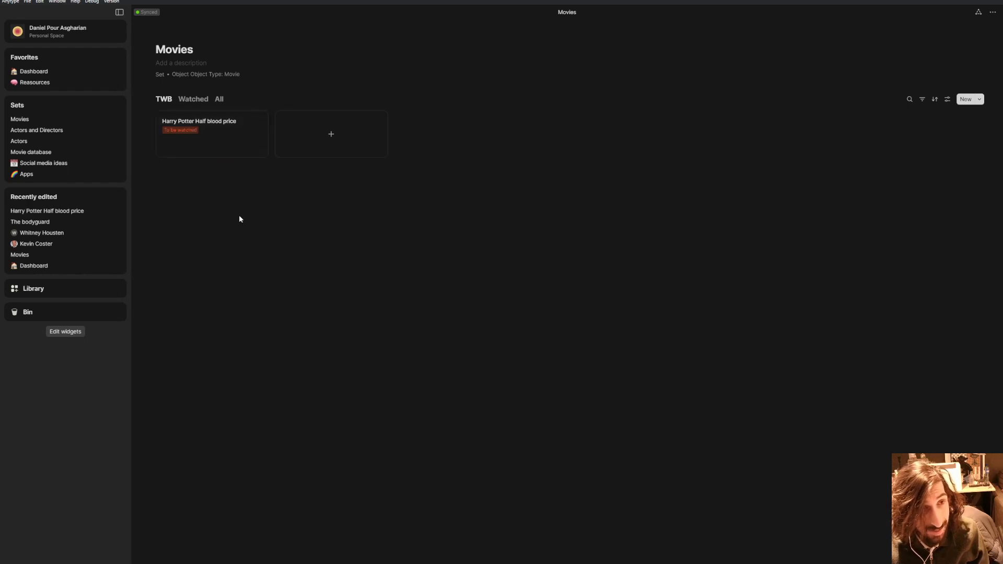
# Step: Open the Harry Potter Half blood price movie and apply the Movie template to it
pyautogui.click(209, 124)
pyautogui.click(570, 38)
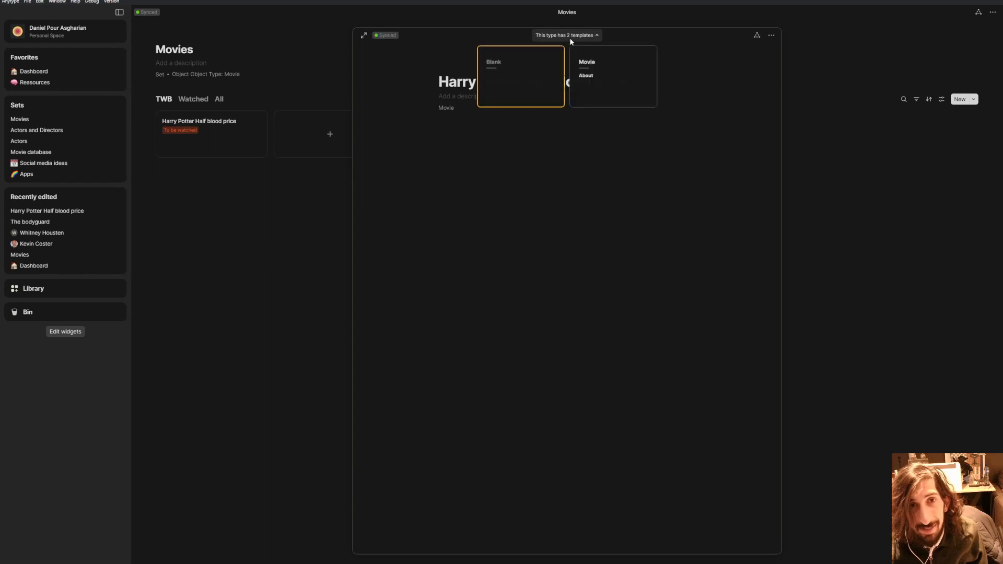
pyautogui.click(600, 73)
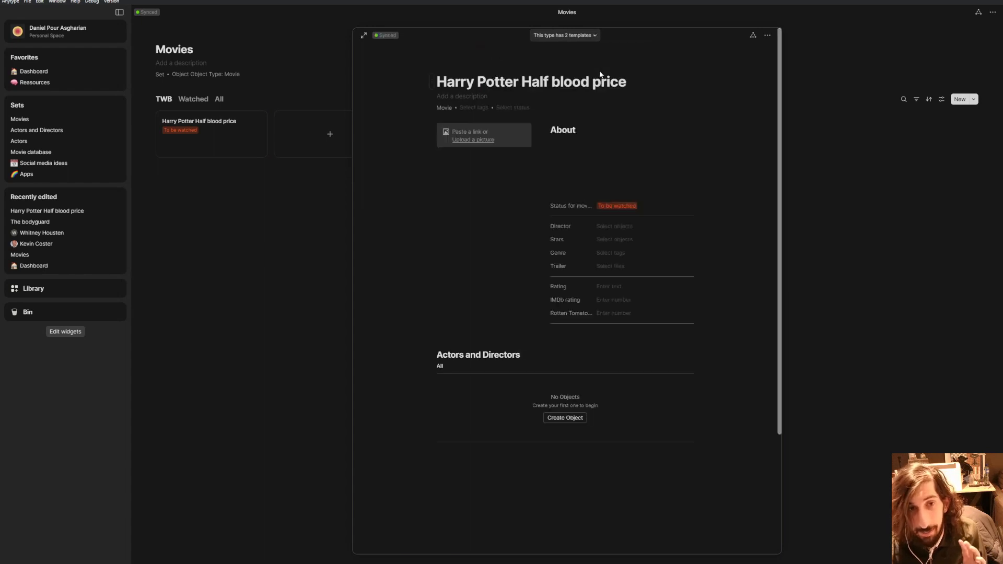
# Step: Create an object in the movie's Actors and Directors grid, name it Daniel Radcliff, and recheck the grid in the reopened movie
pyautogui.click(567, 418)
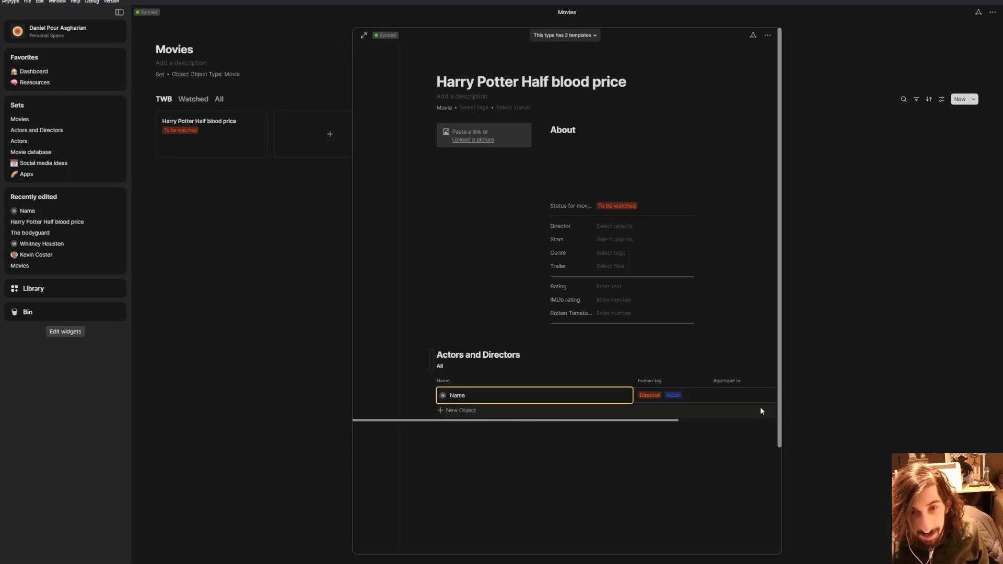
pyautogui.click(476, 395)
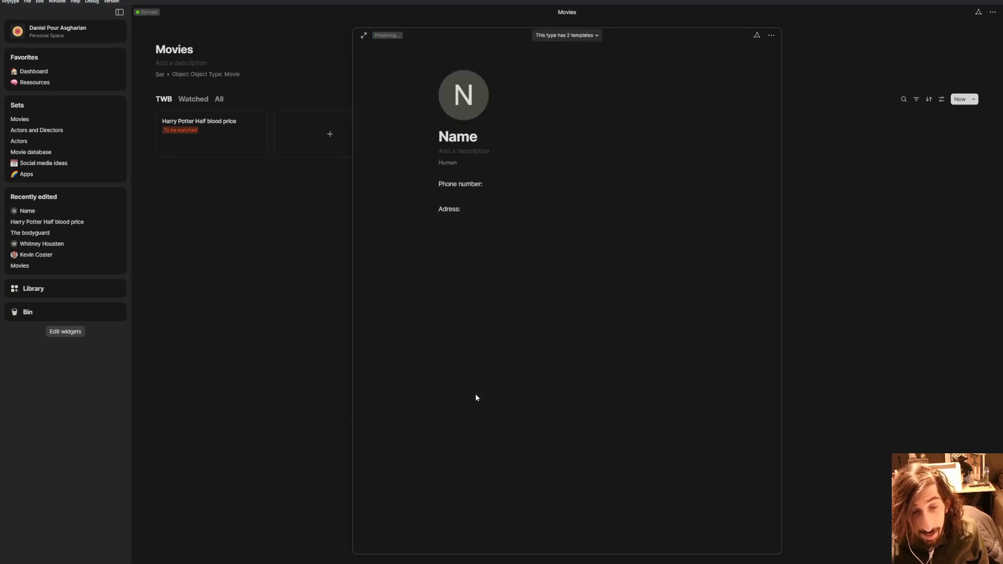
pyautogui.moveTo(478, 137); pyautogui.dragTo(441, 139)
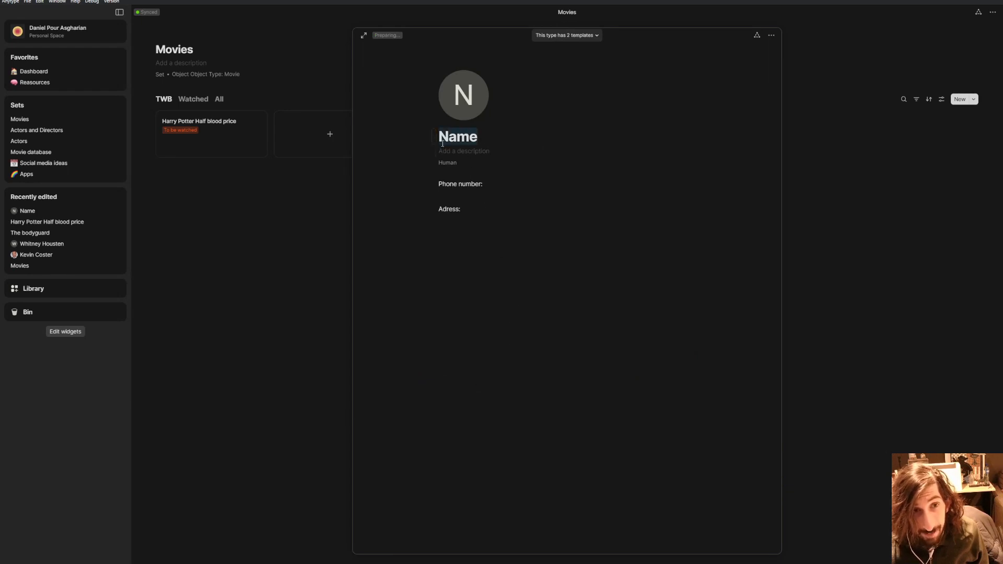
pyautogui.write('Daniel ')
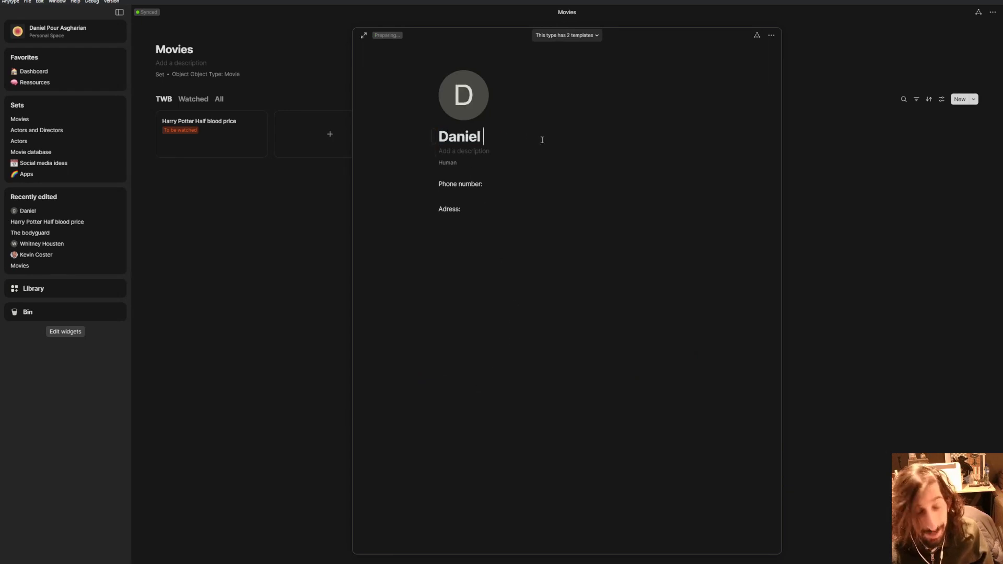
pyautogui.write('Radd')
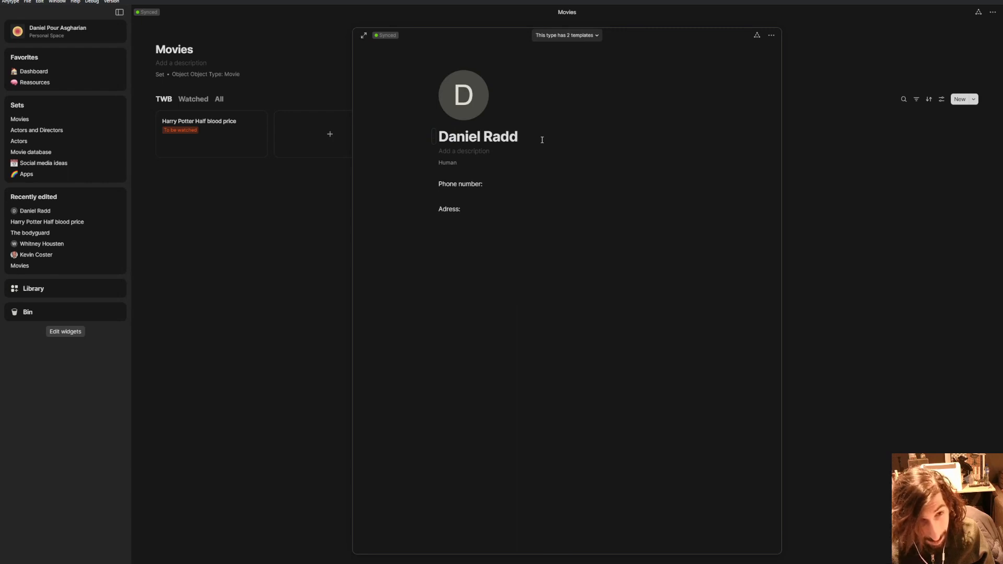
pyautogui.press('BackSpace')
pyautogui.write('cliff')
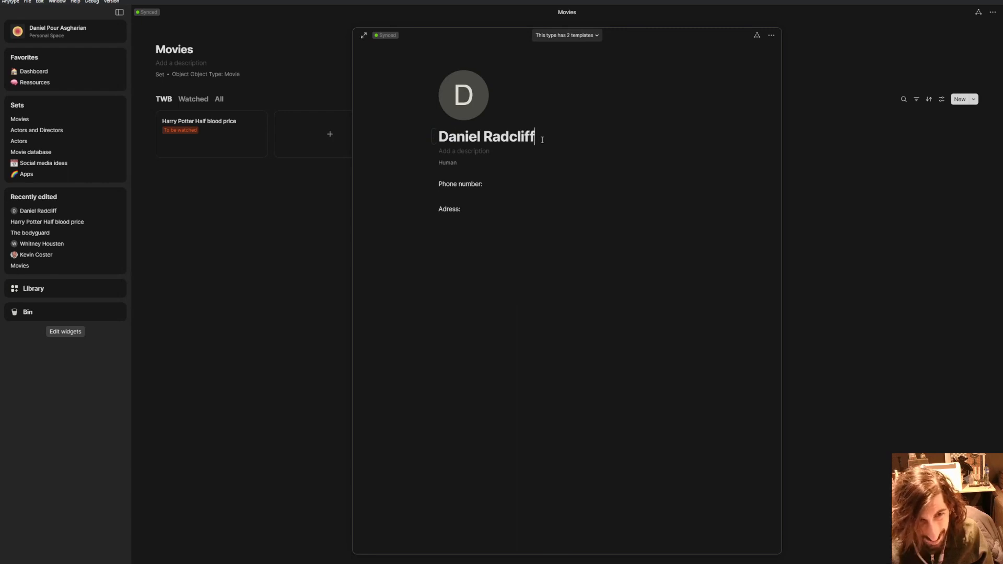
pyautogui.click(331, 166)
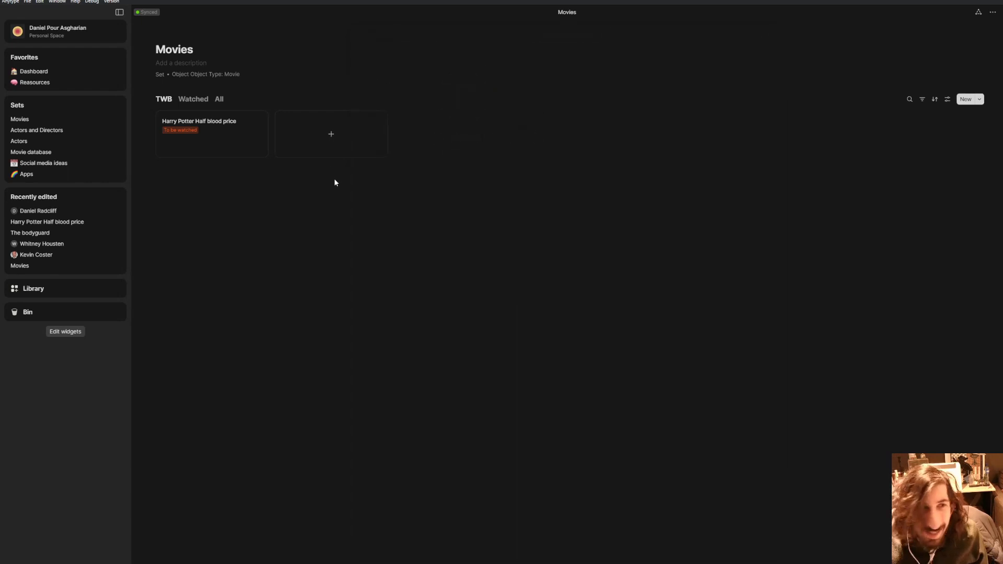
pyautogui.click(244, 142)
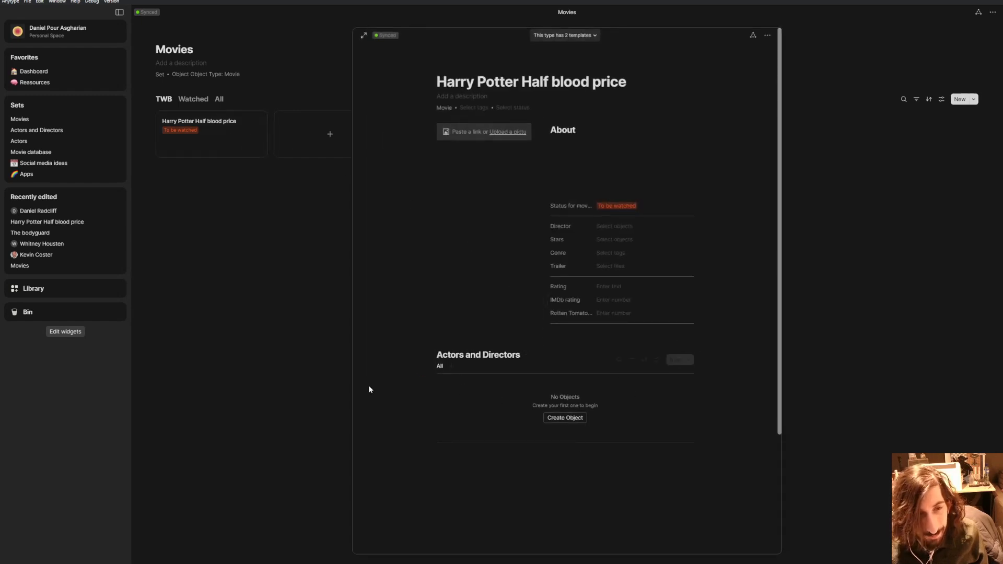
pyautogui.click(242, 344)
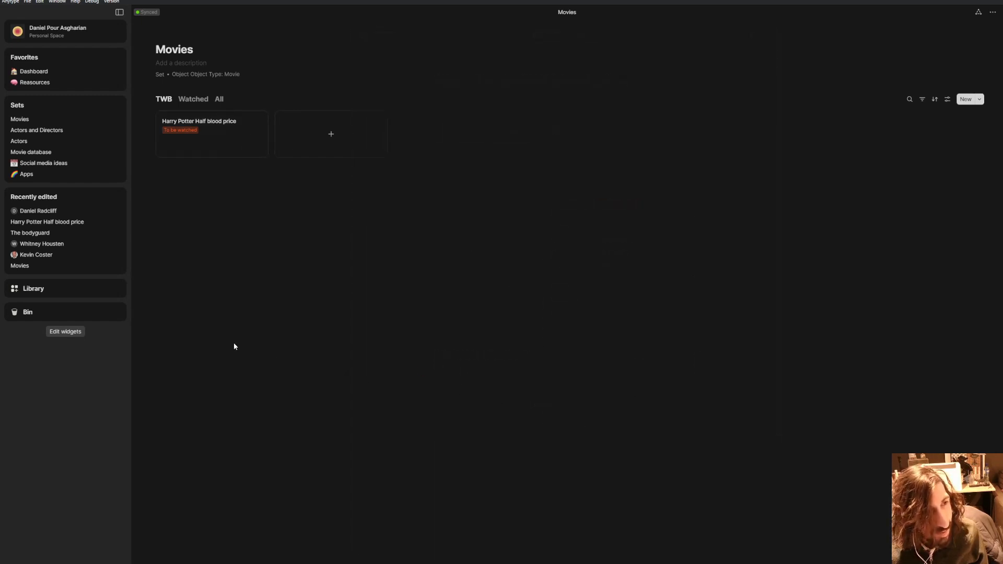
# Step: Open the Daniel Radcliff object and set its Apperead in relation to Harry Potter Half blood price
pyautogui.click(40, 212)
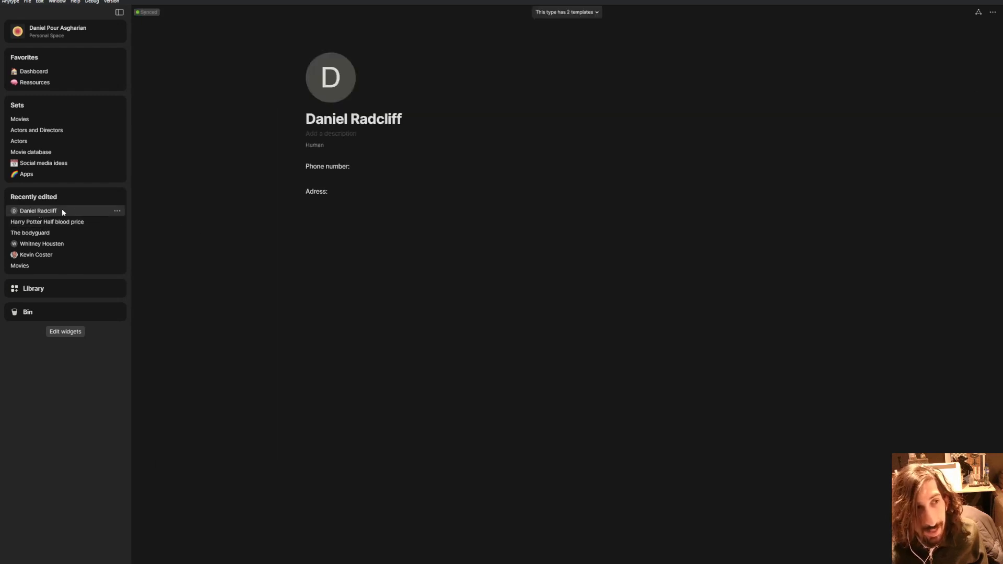
pyautogui.click(978, 12)
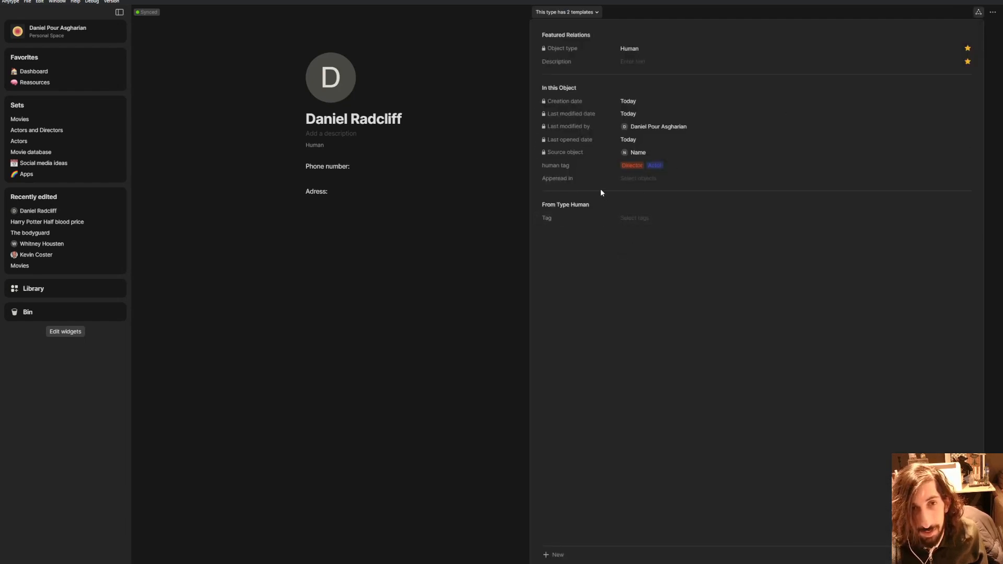
pyautogui.click(638, 218)
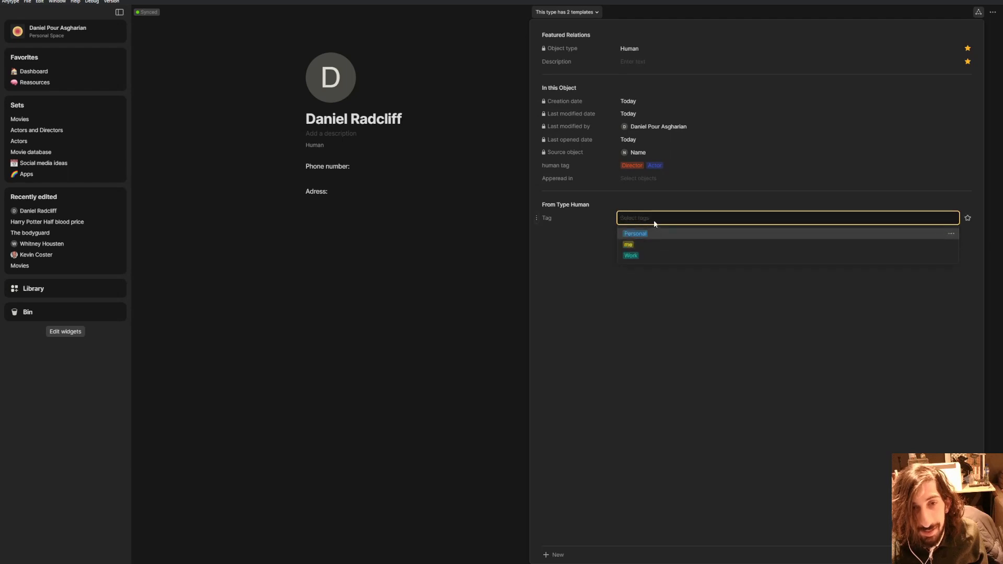
pyautogui.click(677, 197)
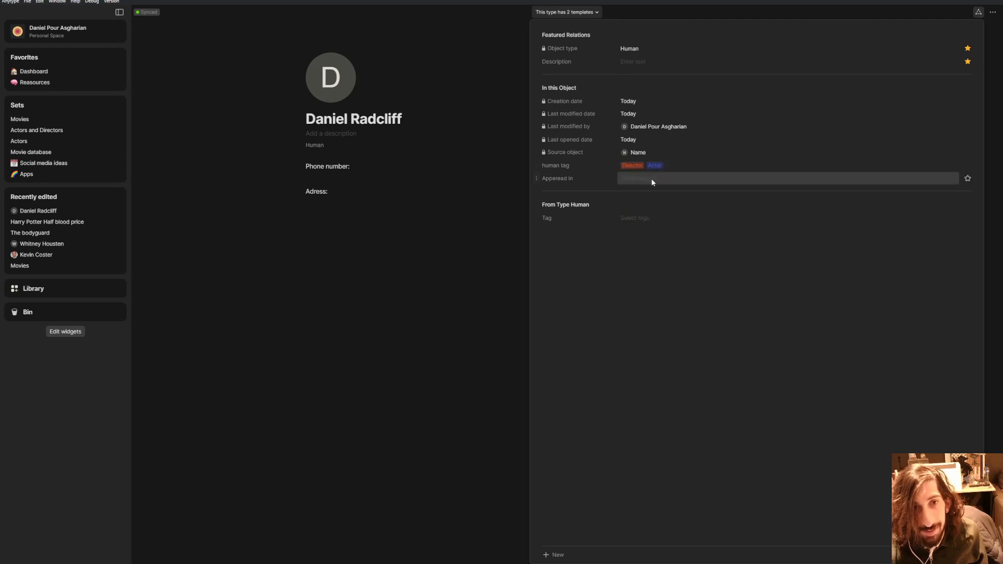
pyautogui.click(646, 181)
pyautogui.click(689, 192)
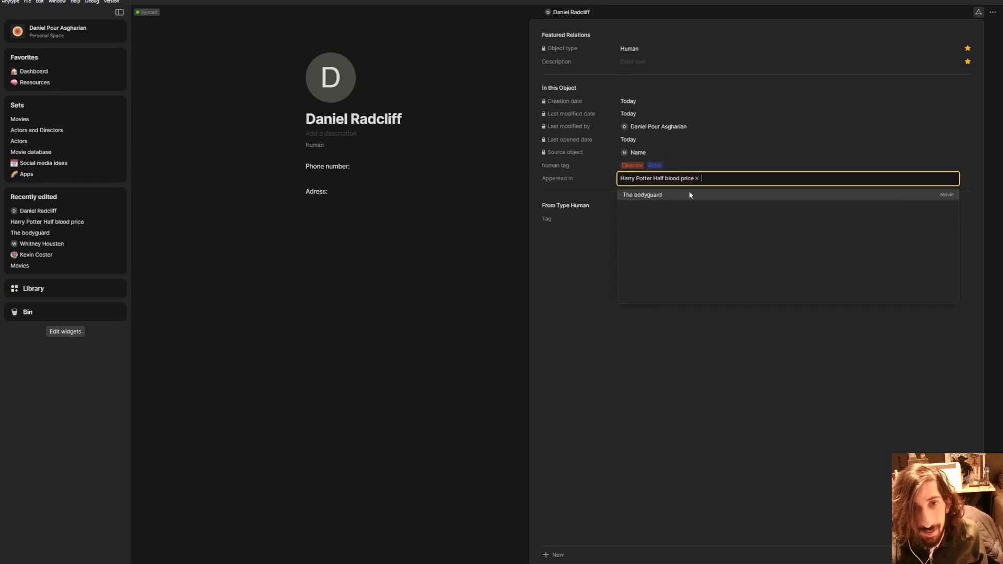
pyautogui.click(764, 156)
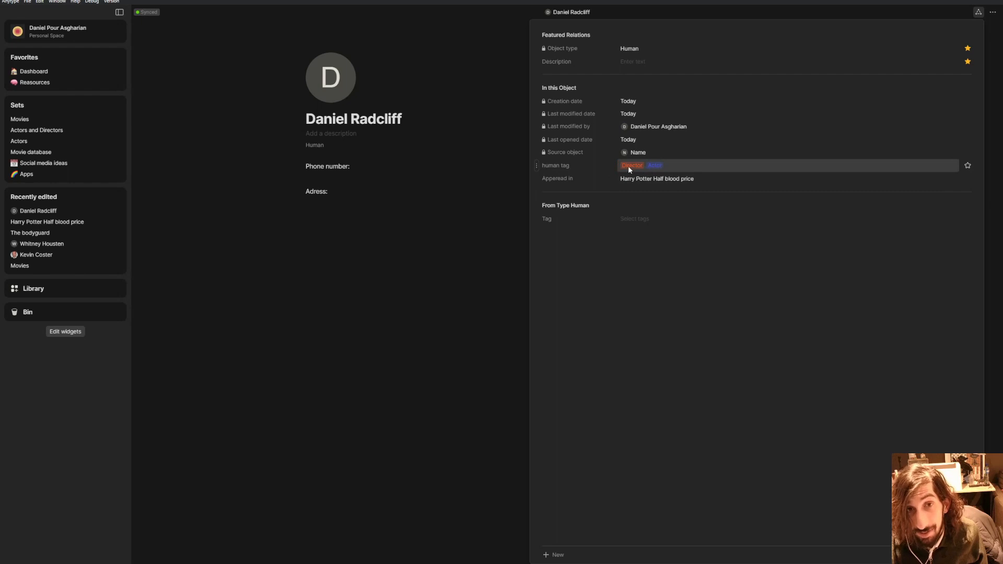
pyautogui.click(459, 243)
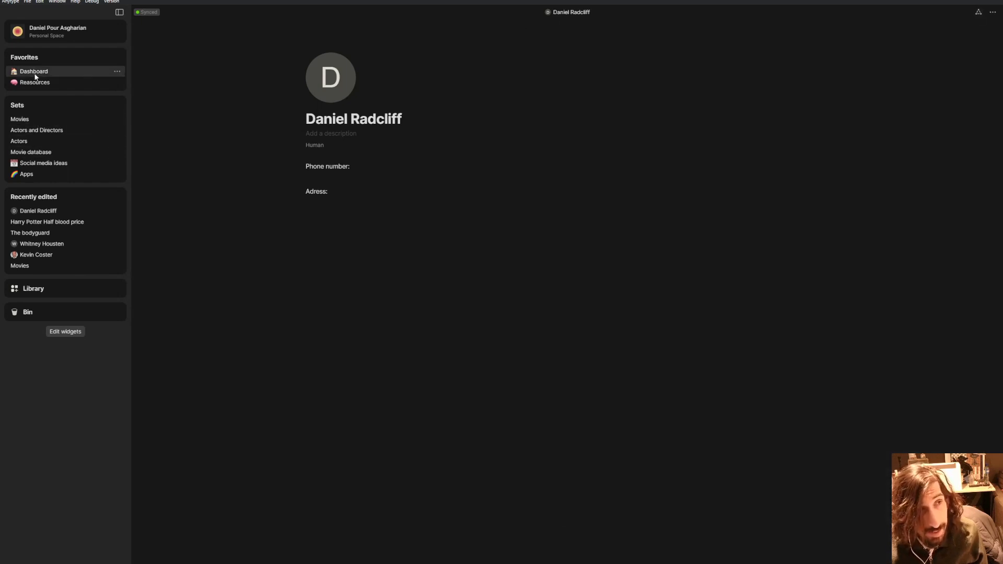
# Step: Reopen the Harry Potter movie from the Movies set and inspect the Apperead in filter of its Actors and Directors grid
pyautogui.click(28, 122)
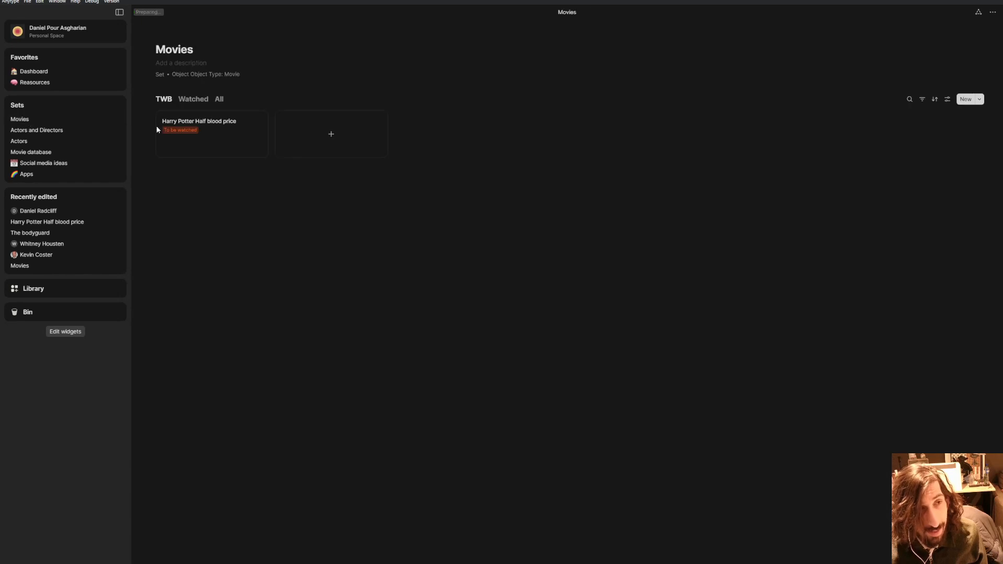
pyautogui.click(197, 125)
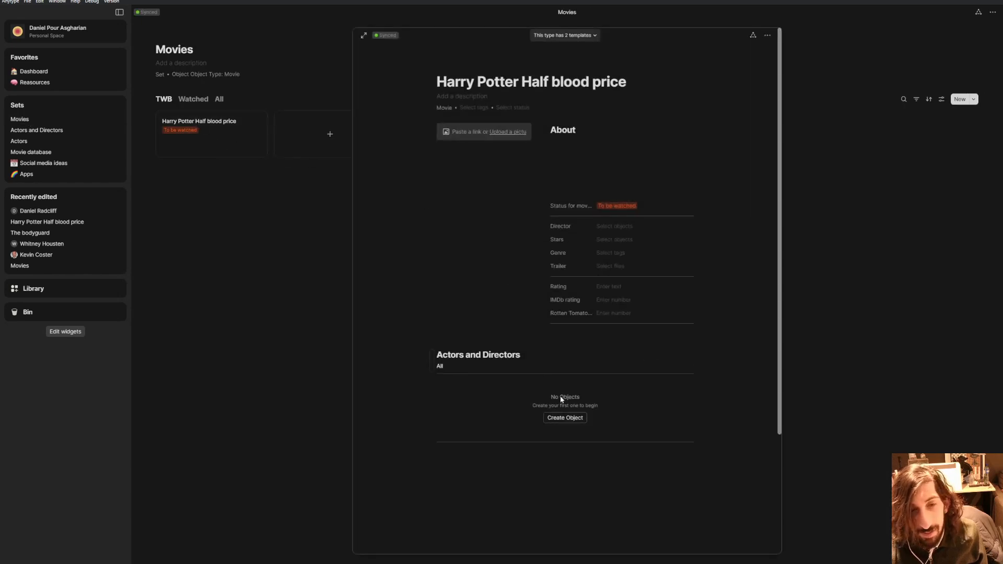
pyautogui.click(633, 361)
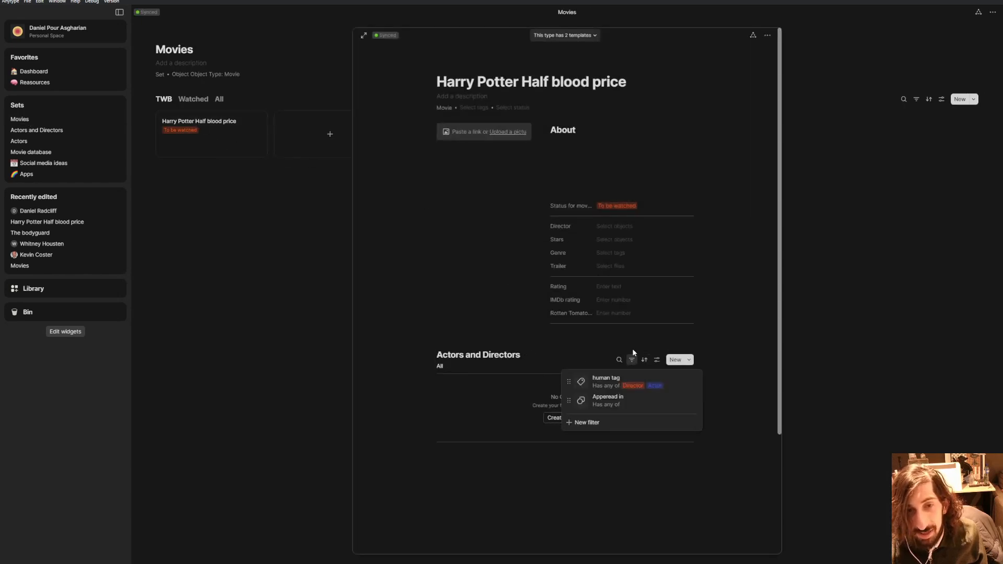
pyautogui.click(625, 401)
pyautogui.moveTo(625, 433)
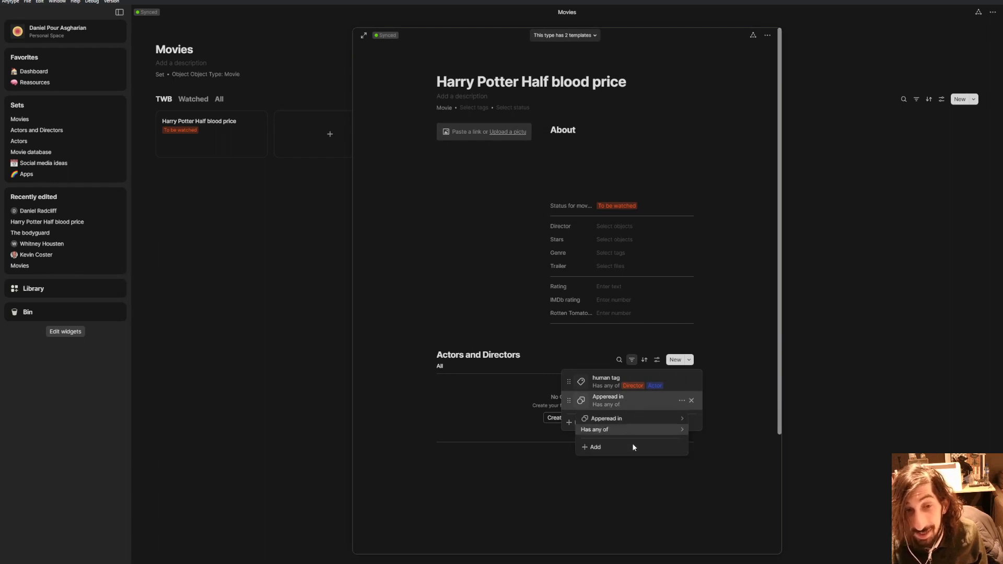
pyautogui.click(532, 342)
pyautogui.click(533, 342)
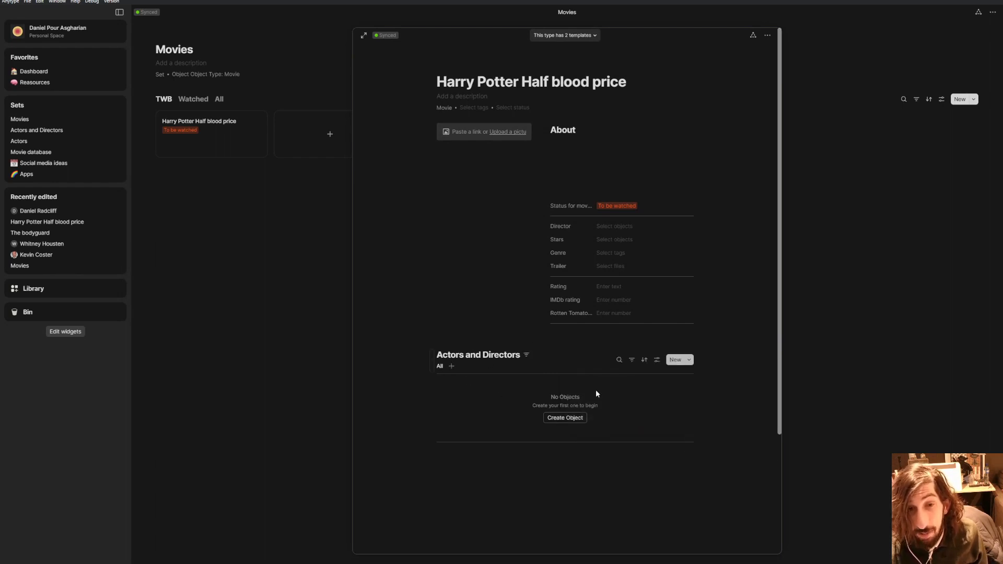
# Step: Set the Apperead in filter of the movie's Actors and Directors grid to has any of Harry Potter Half blood price
pyautogui.moveTo(580, 373)
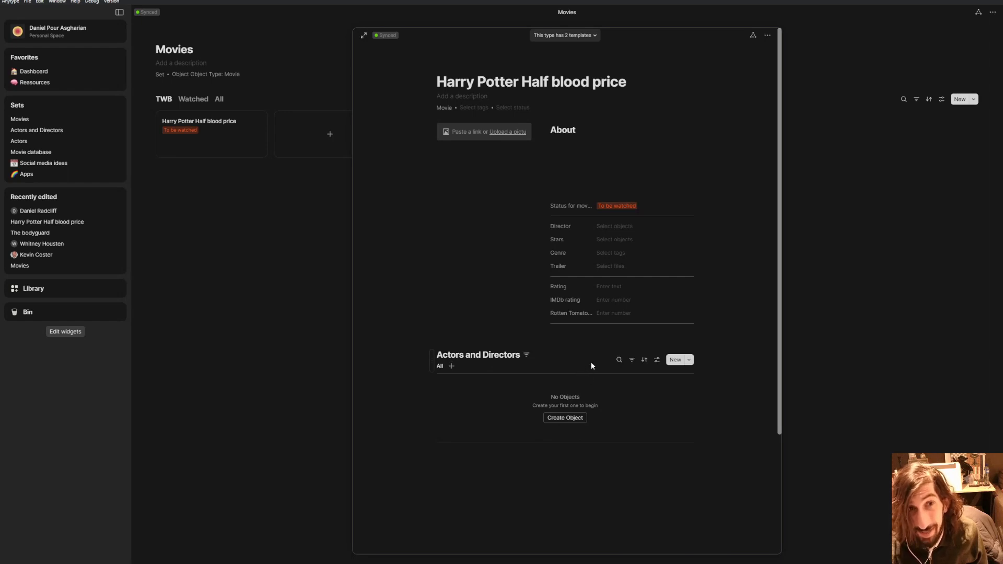
pyautogui.click(631, 360)
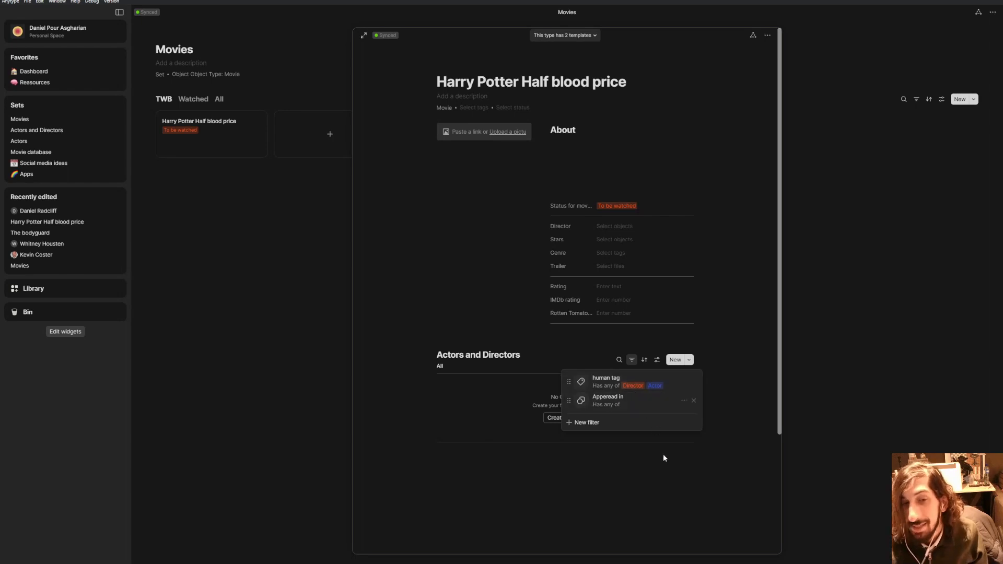
pyautogui.click(666, 470)
pyautogui.click(632, 360)
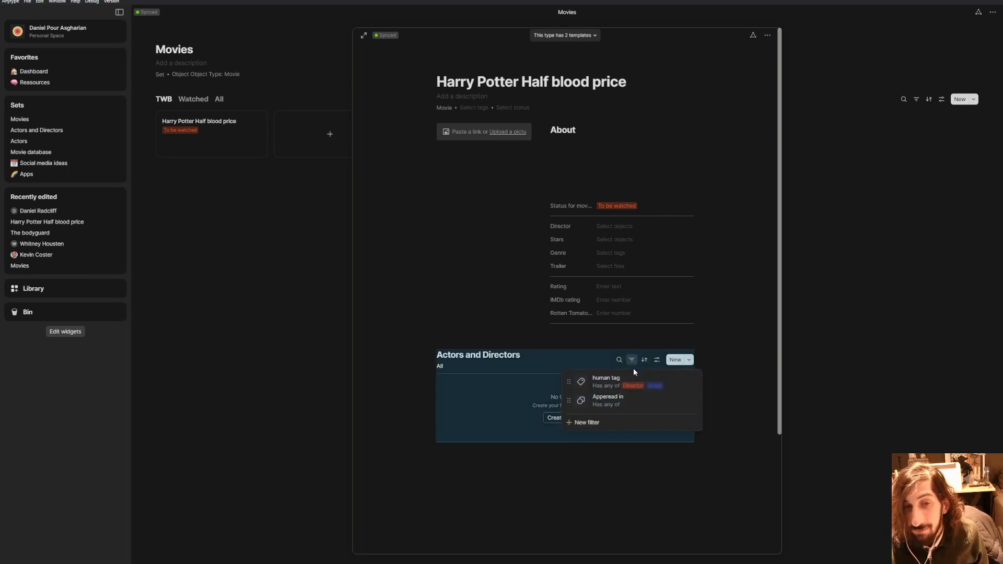
pyautogui.click(631, 398)
pyautogui.moveTo(622, 431)
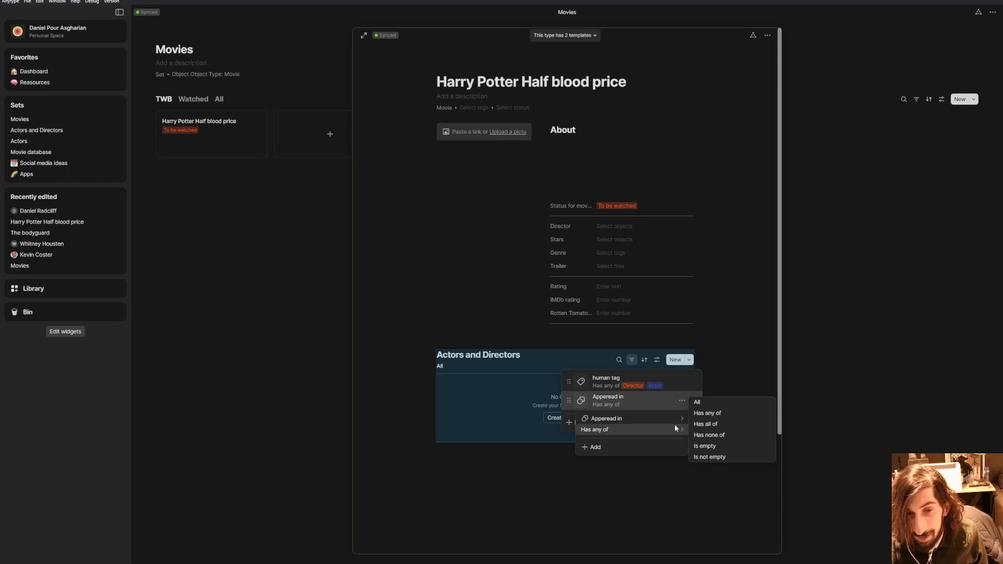
pyautogui.click(716, 414)
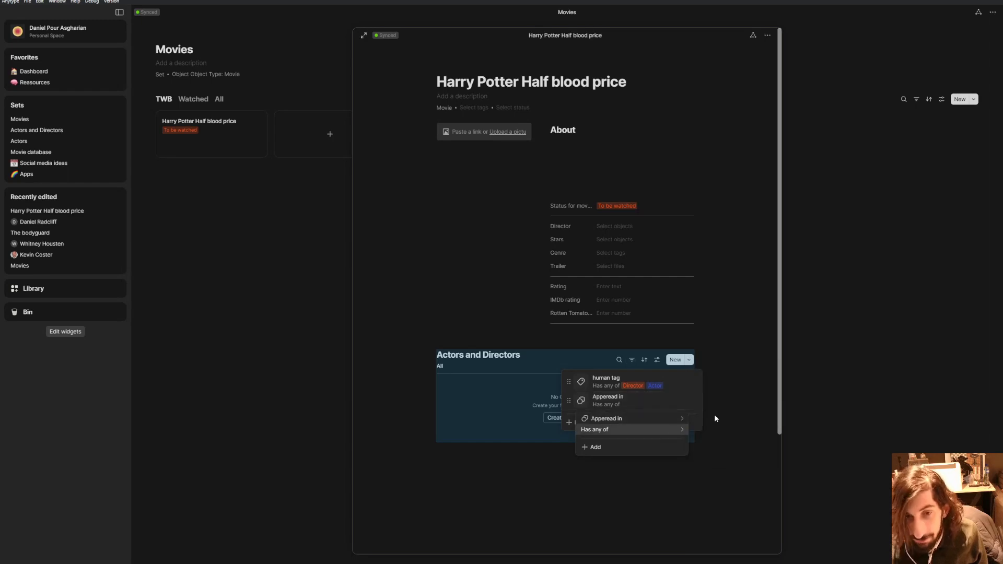
pyautogui.click(593, 449)
pyautogui.click(630, 475)
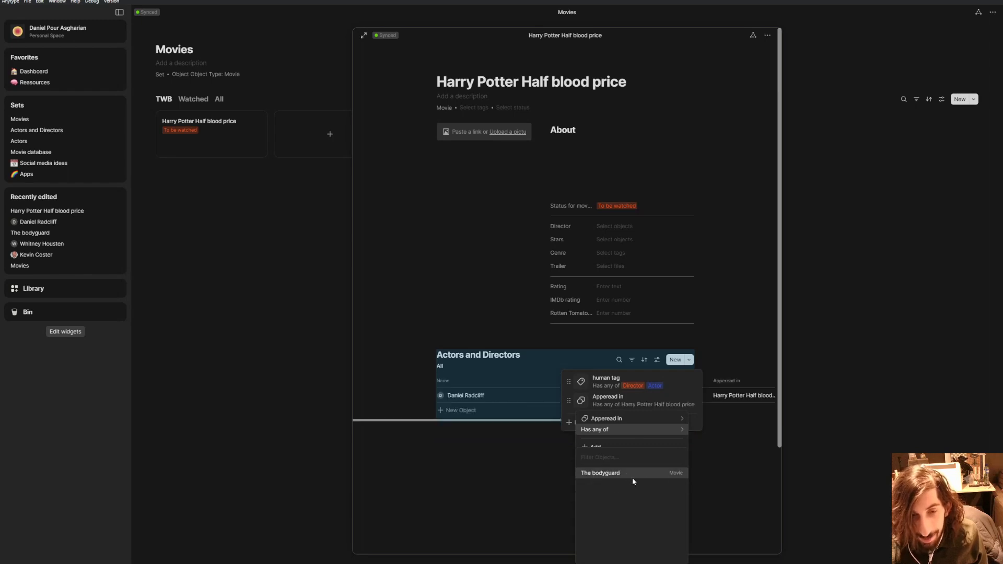
pyautogui.click(531, 478)
pyautogui.click(531, 471)
pyautogui.click(534, 467)
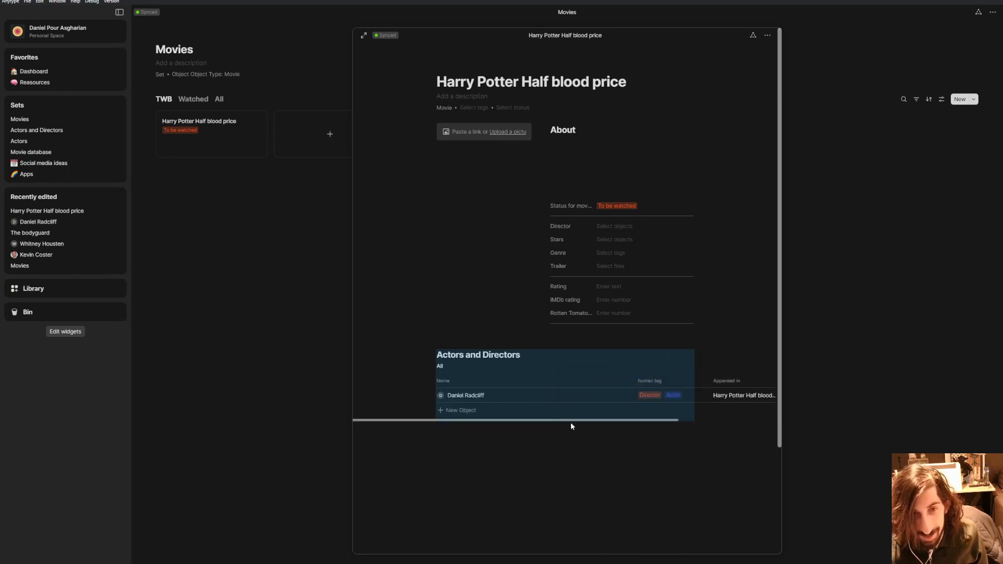
pyautogui.moveTo(574, 422); pyautogui.dragTo(494, 421)
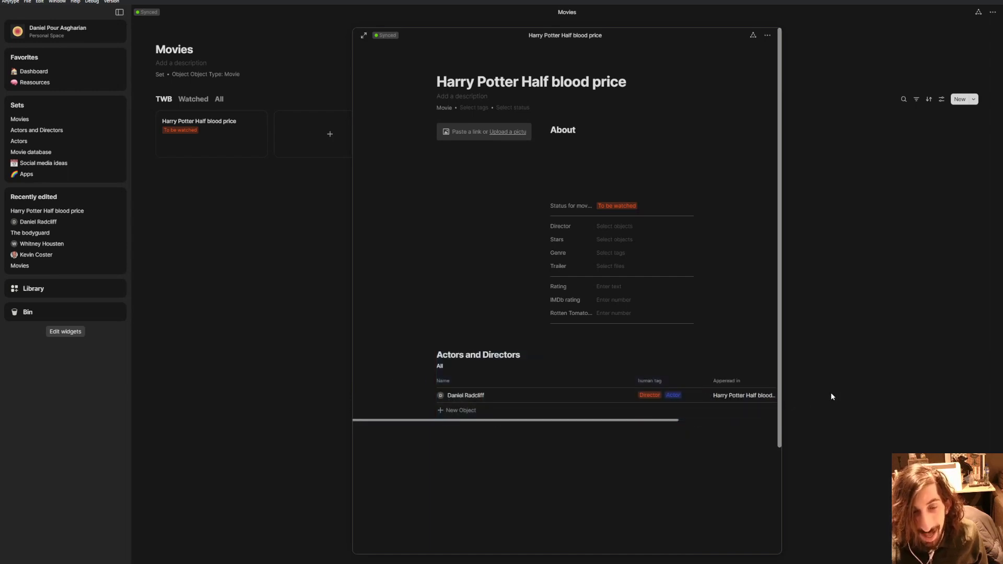
# Step: Change the layout of the movie's Actors and Directors view to Gallery
pyautogui.click(439, 371)
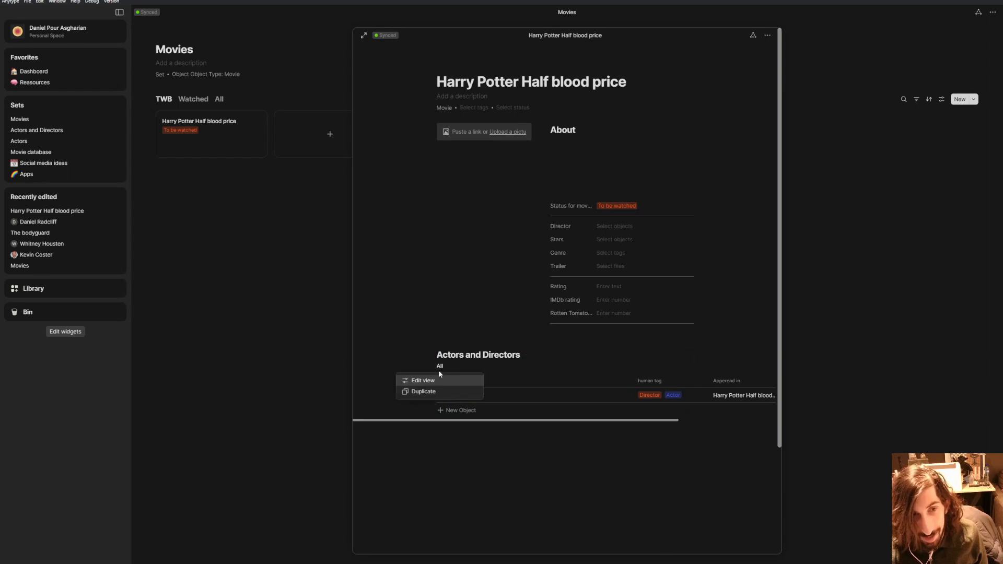
pyautogui.click(435, 380)
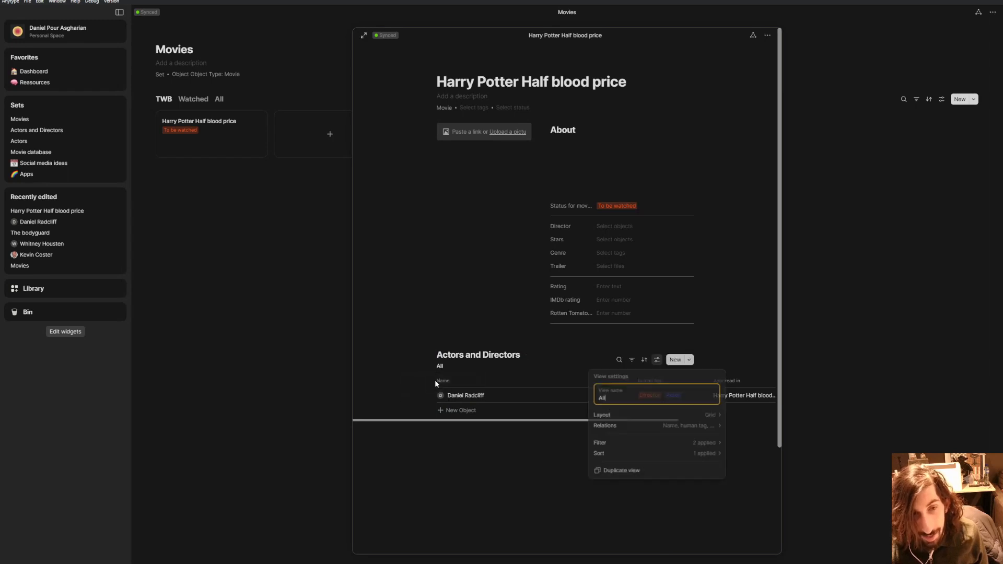
pyautogui.click(706, 416)
pyautogui.click(657, 404)
pyautogui.click(520, 467)
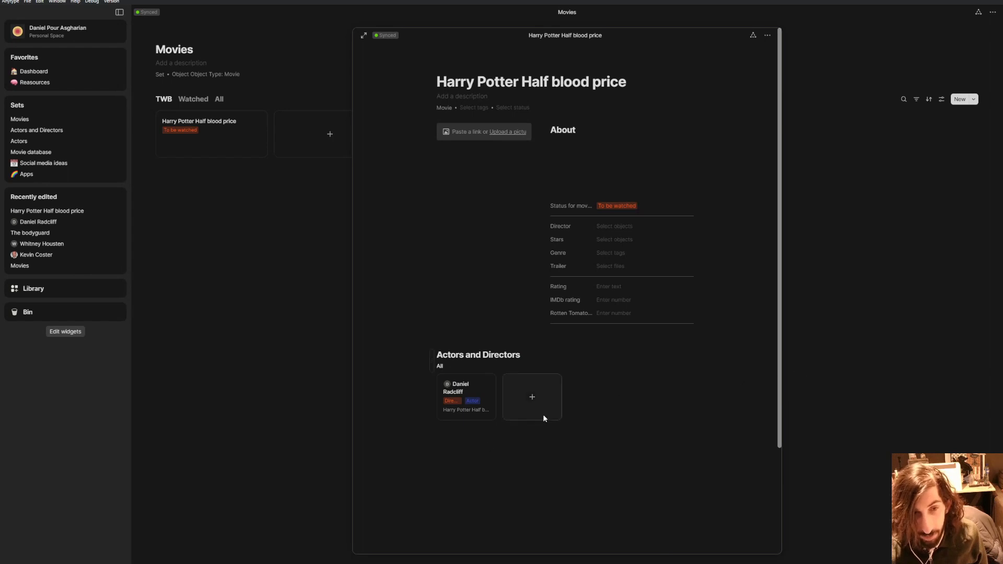
# Step: Create an object in the movie's Actors and Directors gallery and name it Emma Watson
pyautogui.click(542, 398)
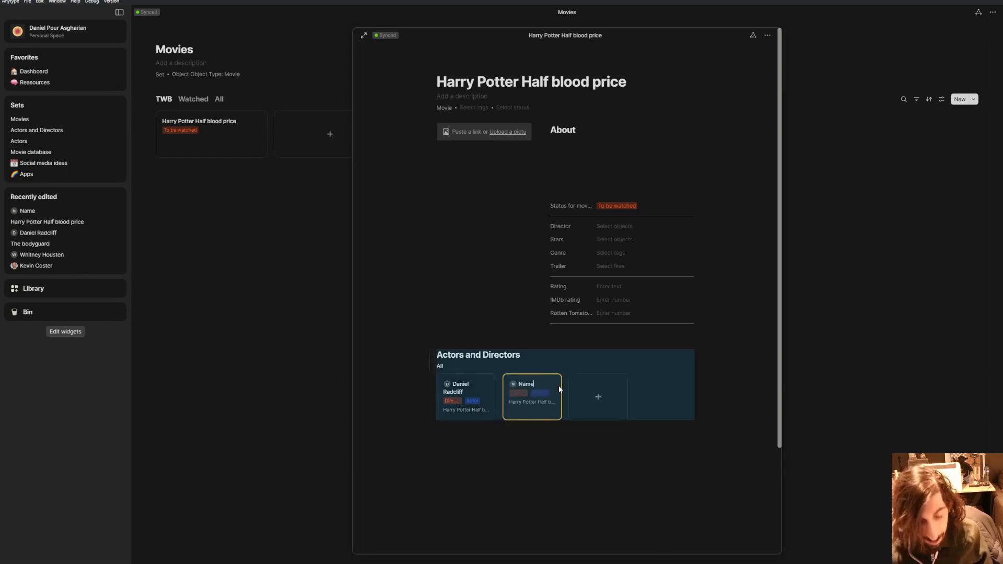
pyautogui.press('BackSpace')
pyautogui.press('BackSpace')
pyautogui.press('BackSpace')
pyautogui.press('BackSpace')
pyautogui.write('Emma')
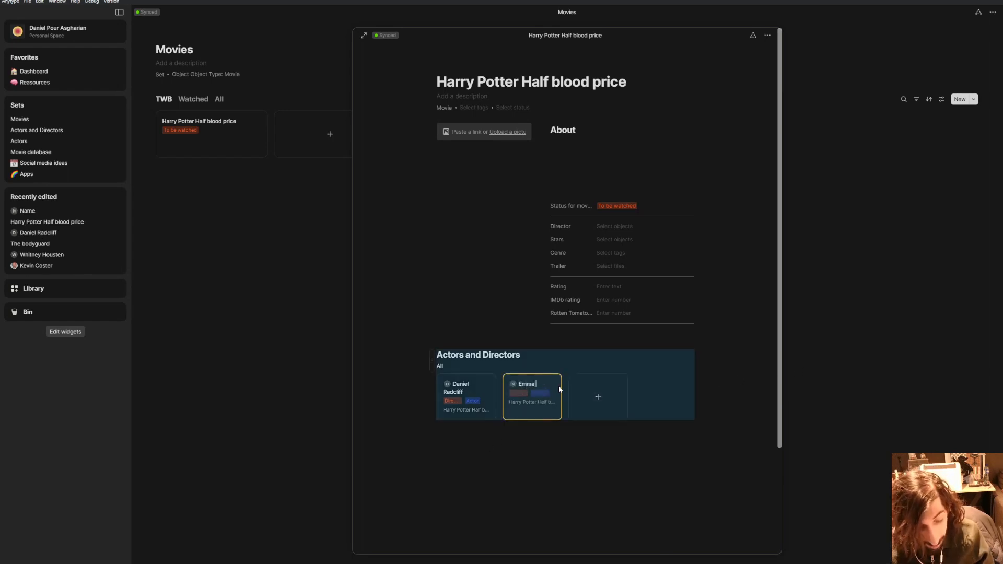
pyautogui.write(' Watson')
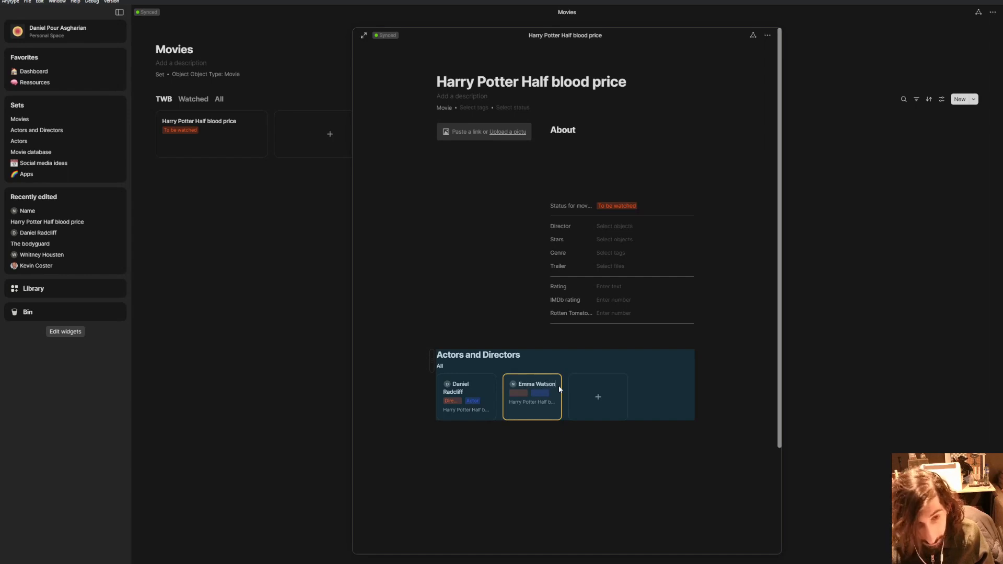
pyautogui.click(551, 468)
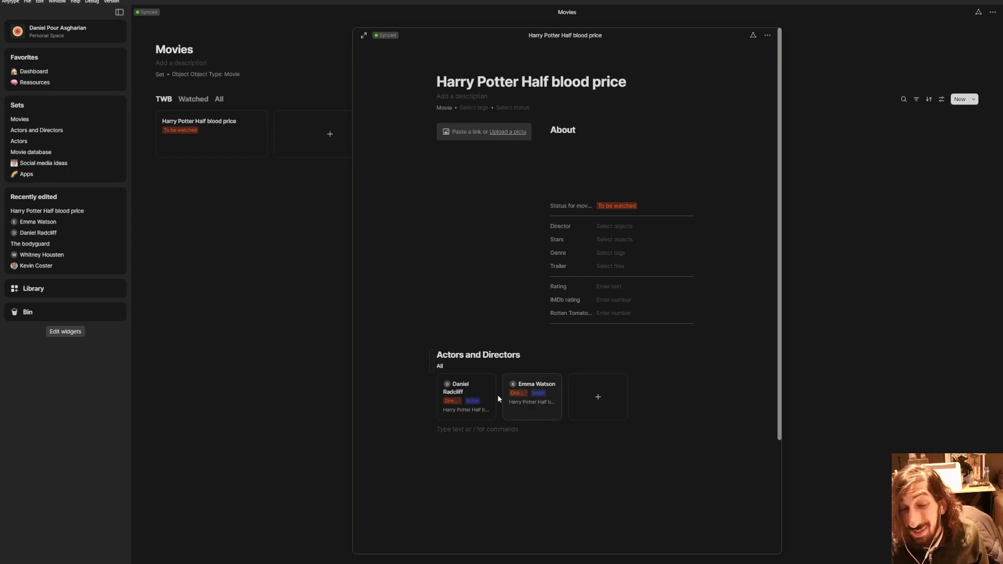
pyautogui.moveTo(662, 360)
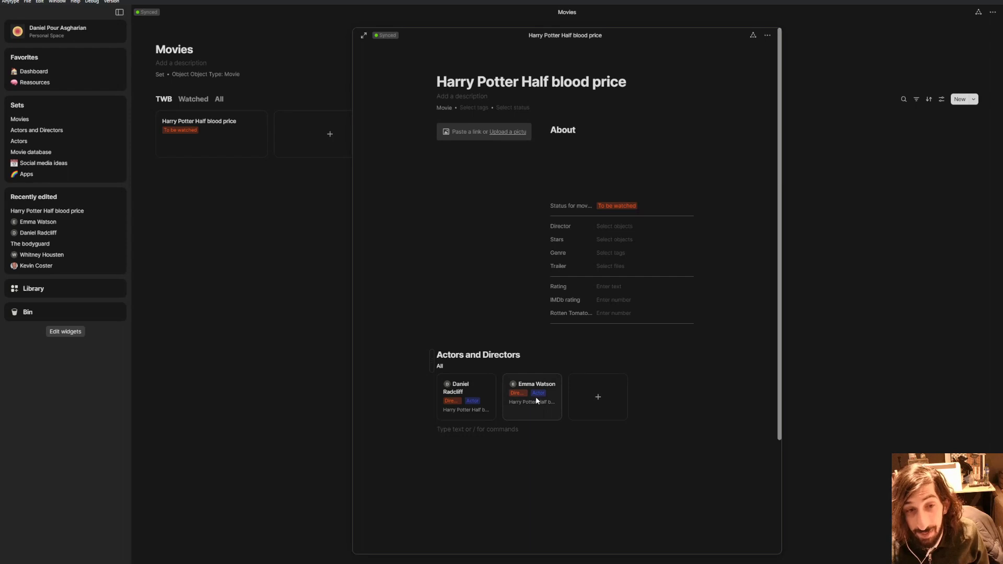
# Step: Open the Actors and Directors set from the Dashboard and remove the Director tag from Kevin Coster, Daniel Radcliff and Emma Watson
pyautogui.click(255, 345)
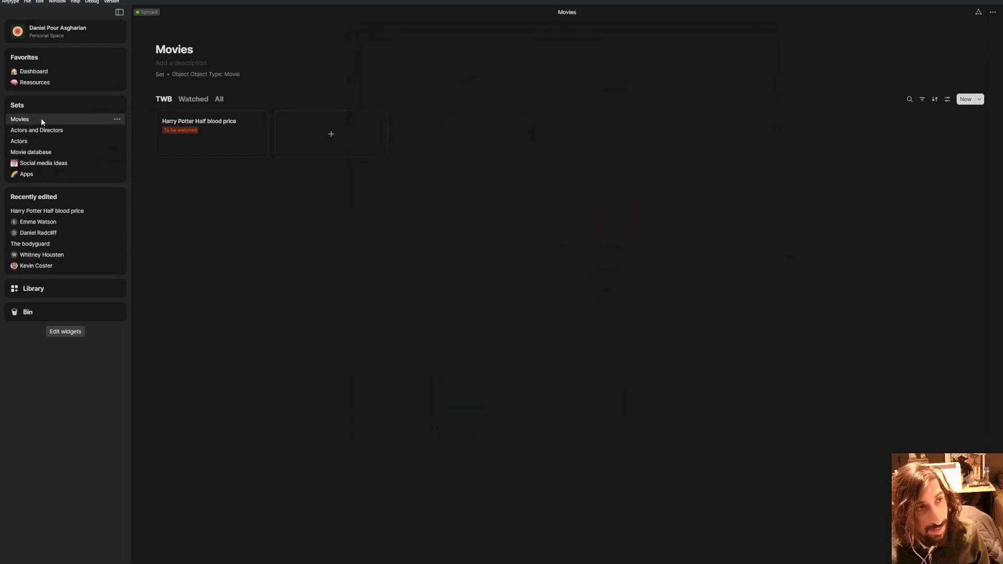
pyautogui.click(42, 72)
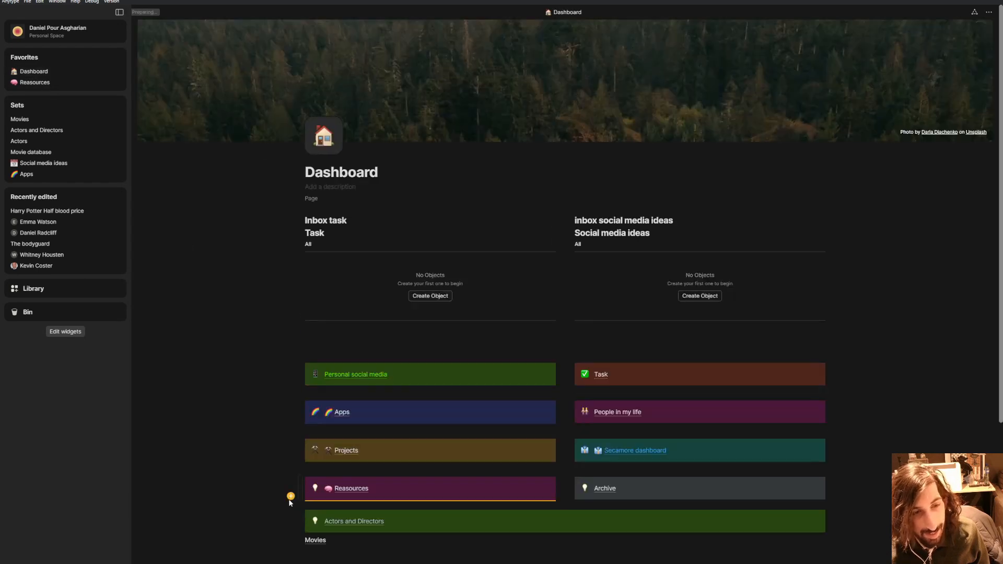
pyautogui.click(360, 522)
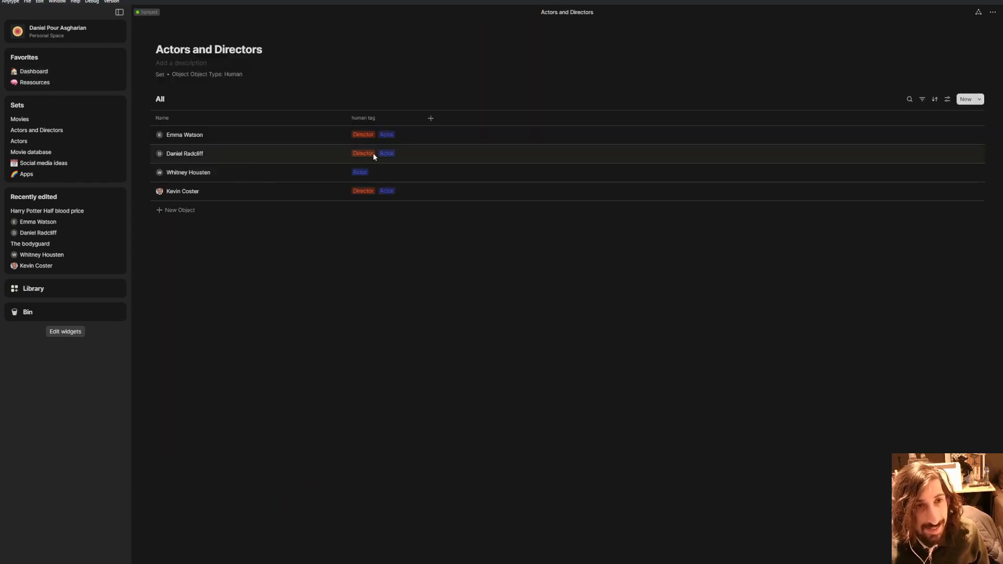
pyautogui.click(387, 192)
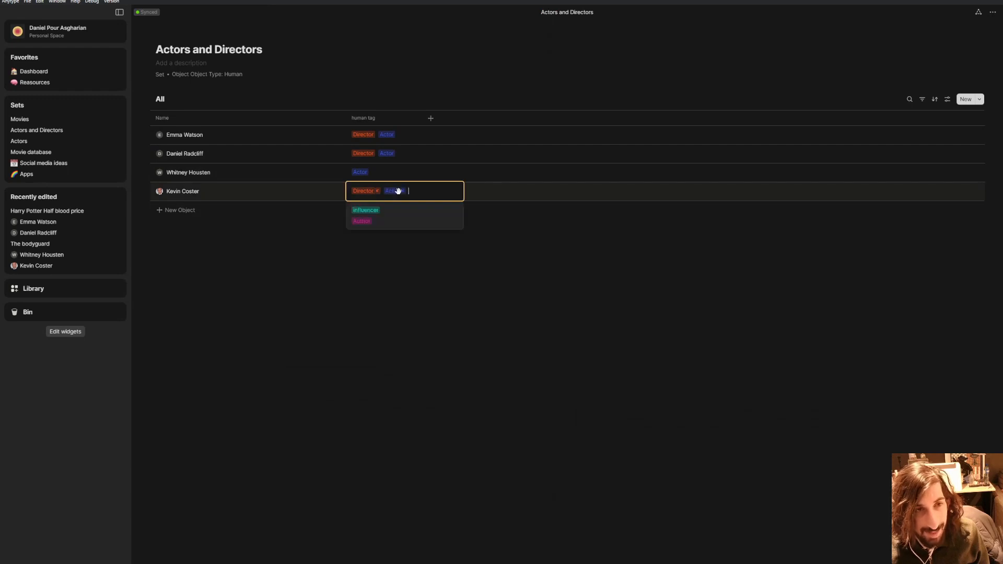
pyautogui.click(377, 191)
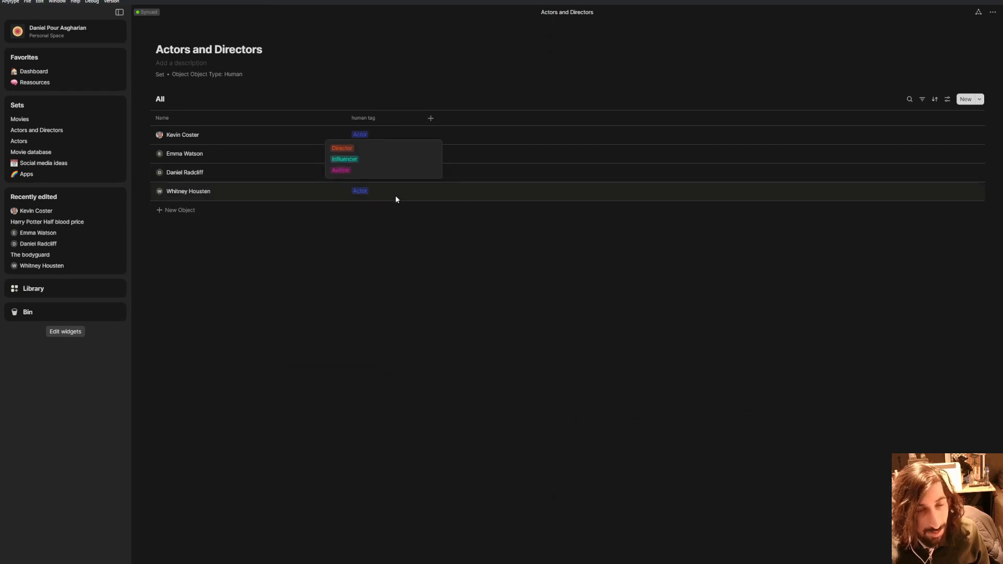
pyautogui.click(404, 173)
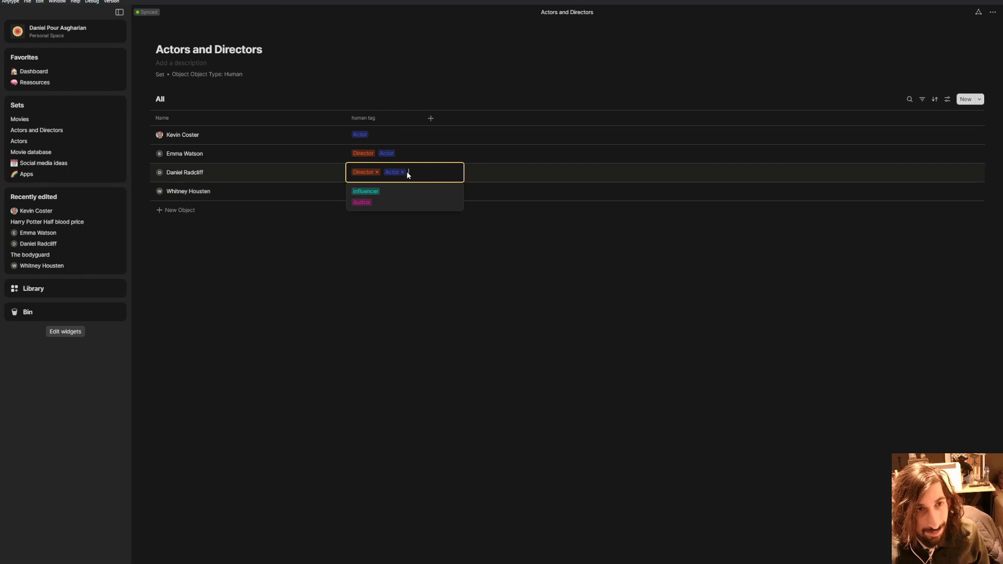
pyautogui.click(377, 173)
pyautogui.click(369, 174)
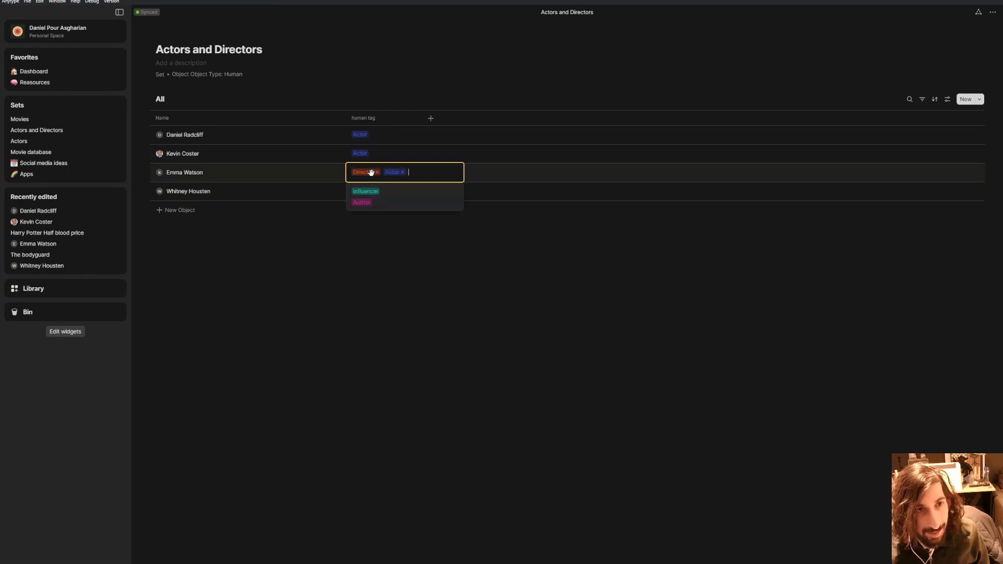
pyautogui.click(377, 172)
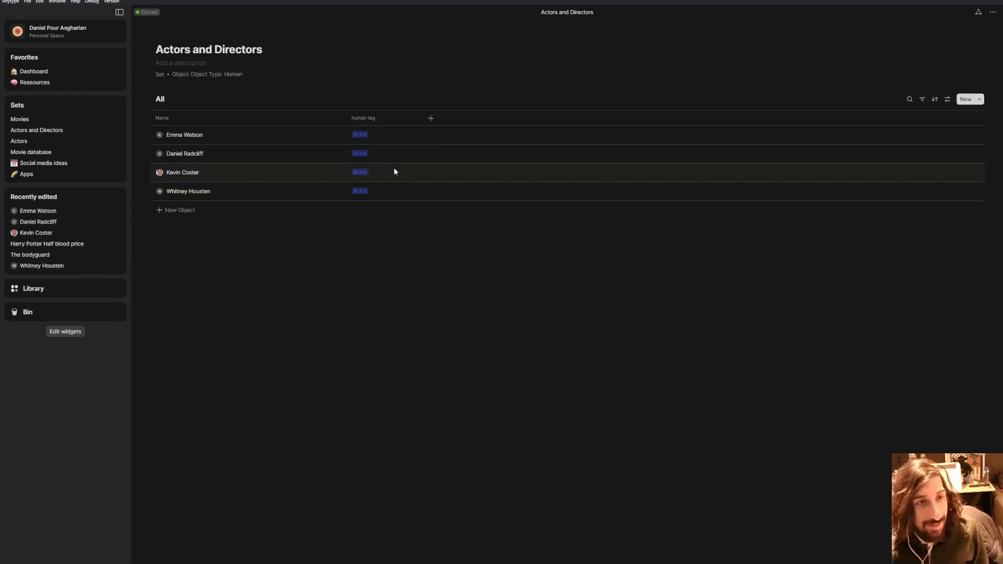
# Step: Add the Director tag back to Kevin Coster's human tag relation
pyautogui.click(371, 172)
pyautogui.click(390, 190)
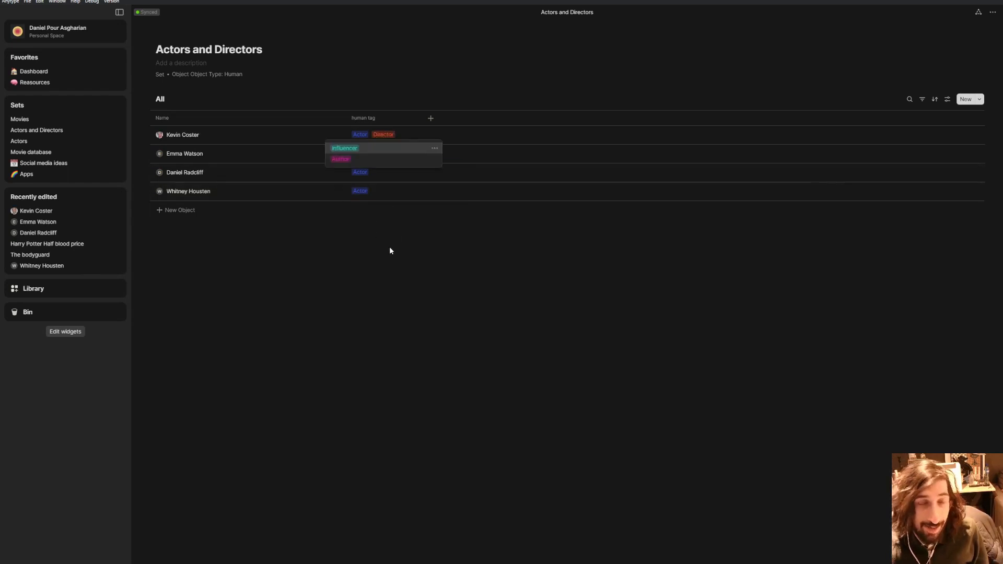
pyautogui.click(390, 248)
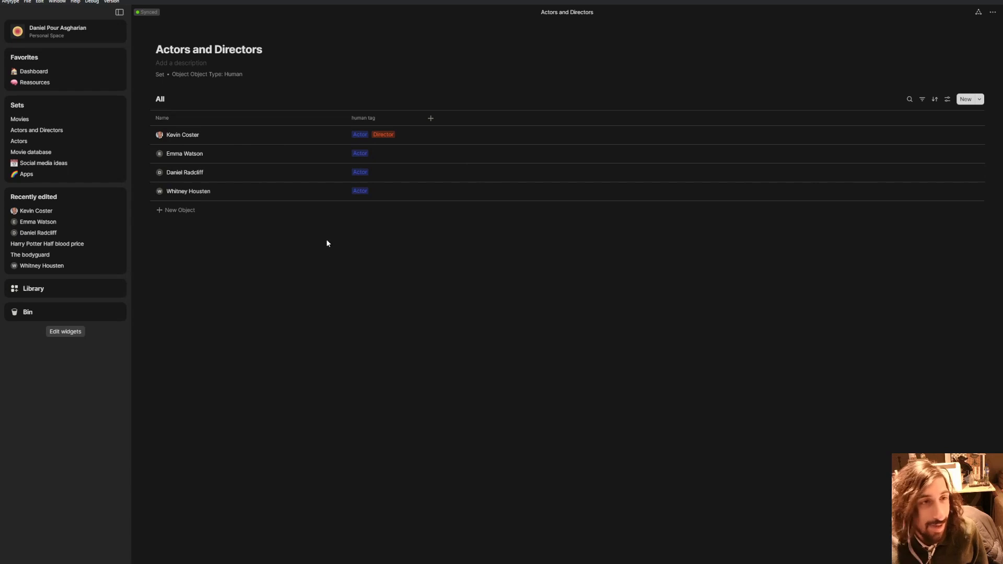
# Step: Check the Watched view of the Movies set, and find the Movie type in the Library to open its Movie template
pyautogui.click(48, 118)
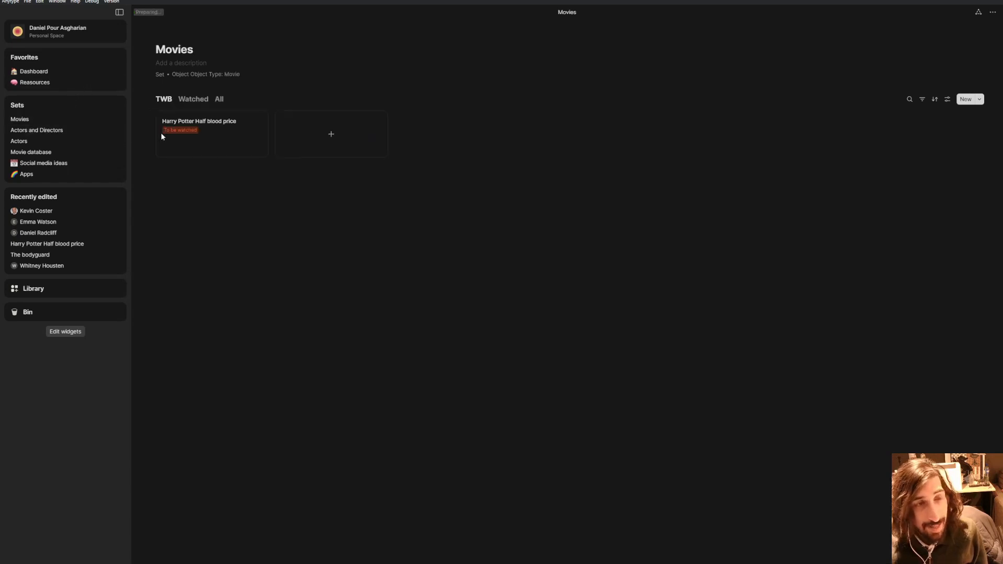
pyautogui.click(189, 99)
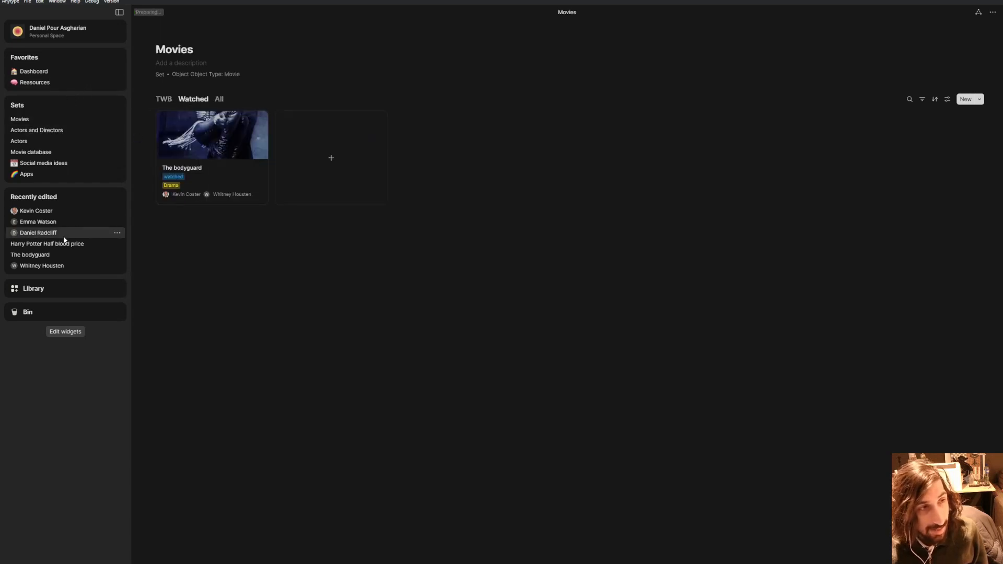
pyautogui.click(56, 286)
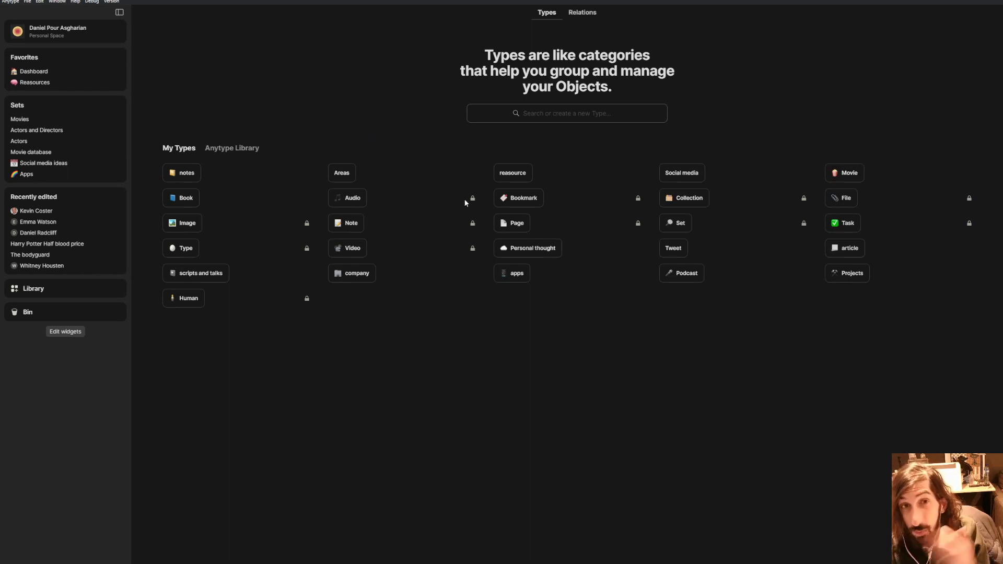
pyautogui.click(515, 113)
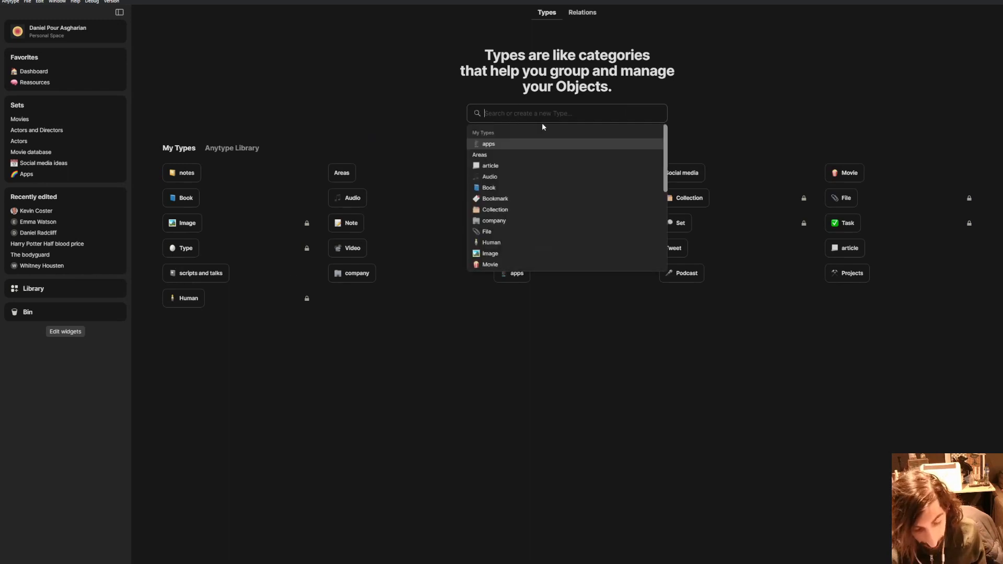
pyautogui.write('movie')
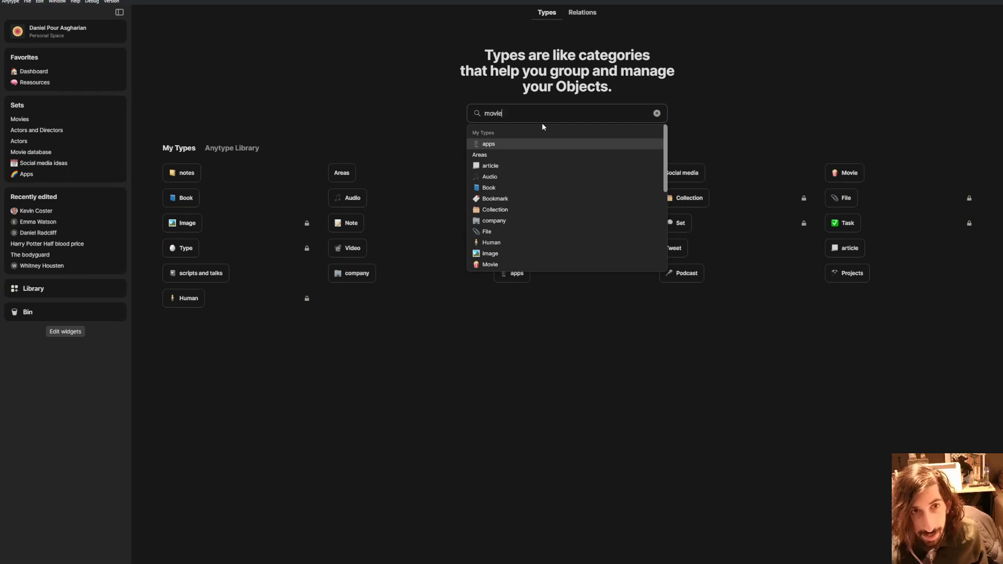
pyautogui.press('Return')
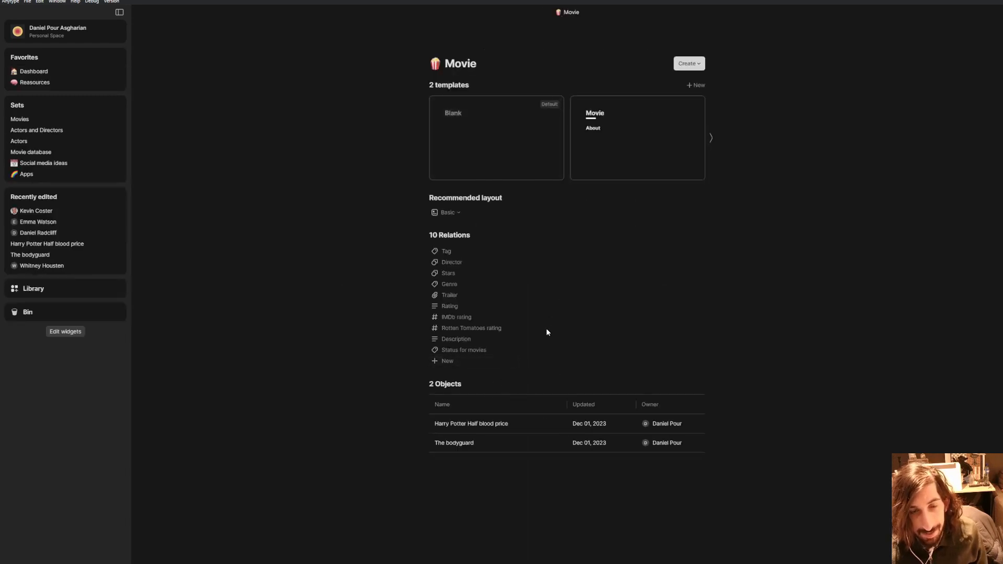
pyautogui.click(616, 165)
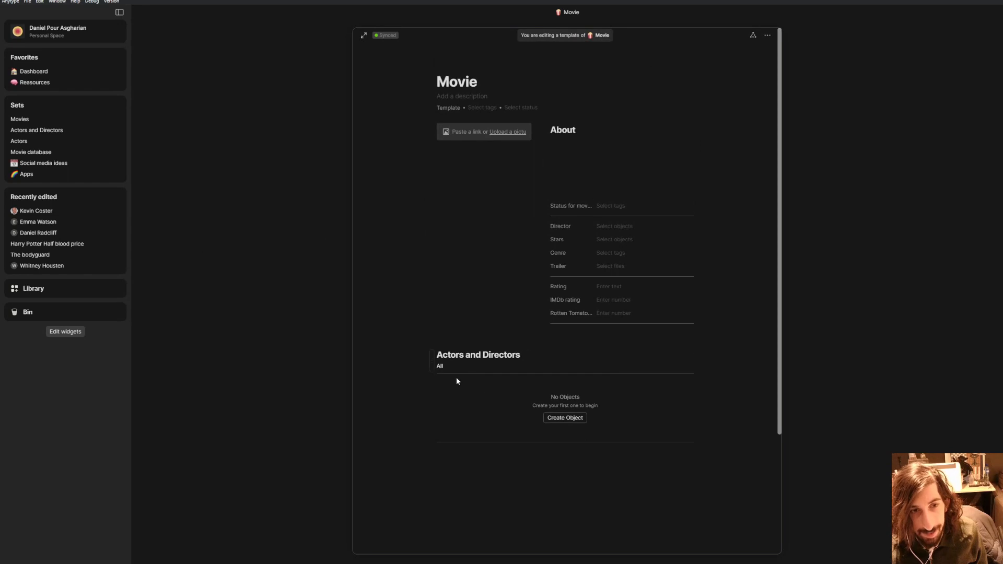
# Step: Set the All view of the Movie template's Actors and Directors inline set to the Gallery layout and close the template
pyautogui.click(435, 372)
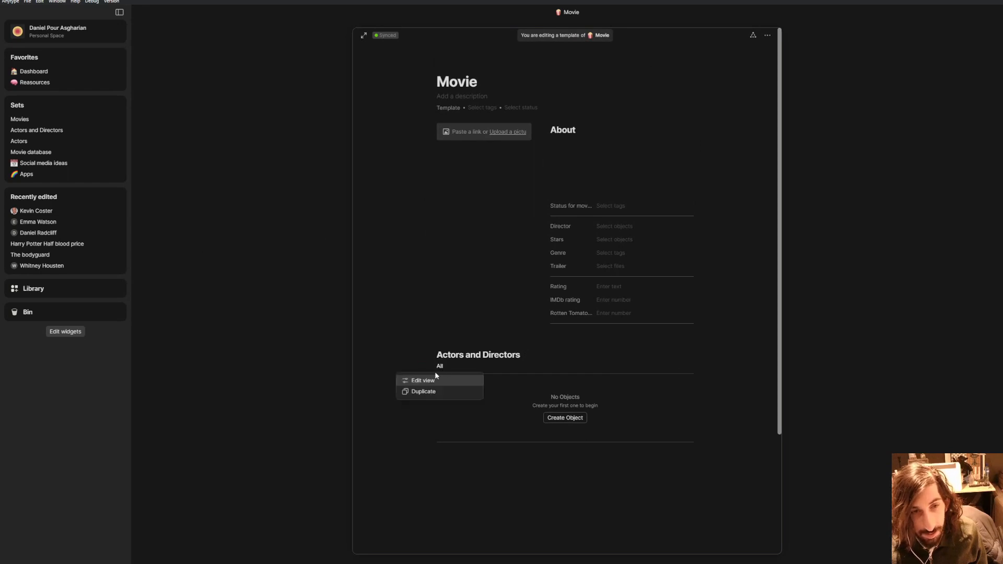
pyautogui.click(423, 380)
pyautogui.click(701, 415)
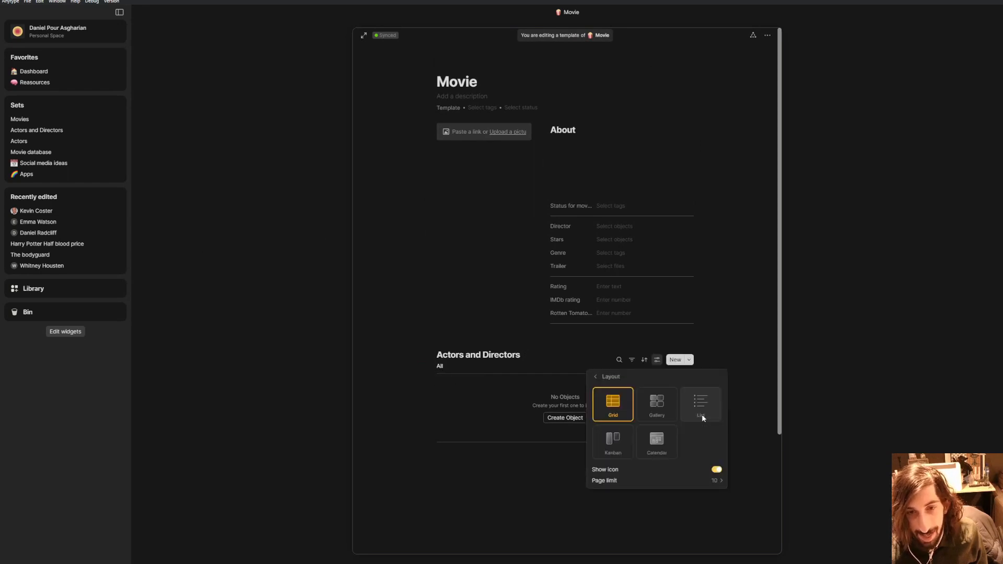
pyautogui.click(659, 416)
pyautogui.click(478, 481)
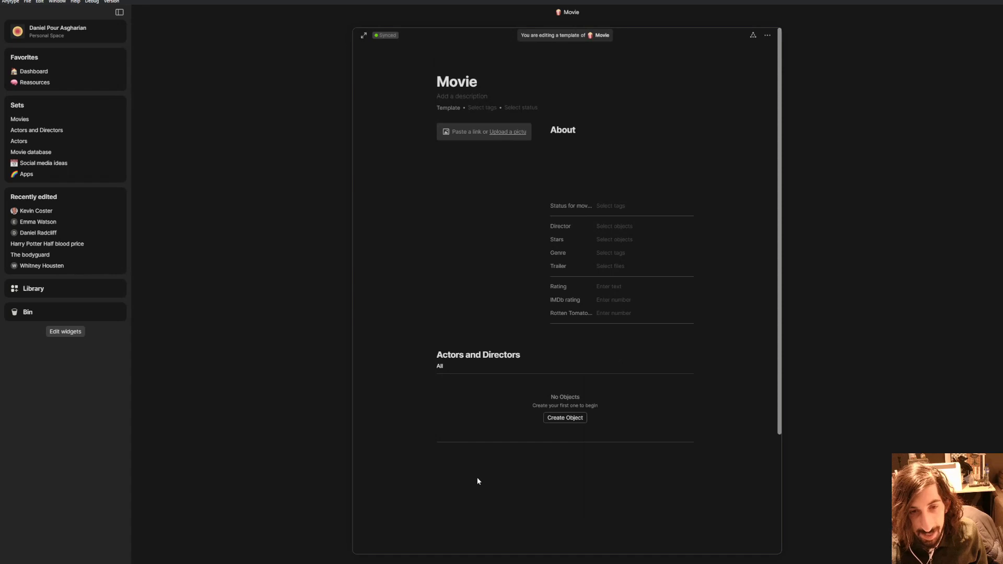
pyautogui.click(300, 436)
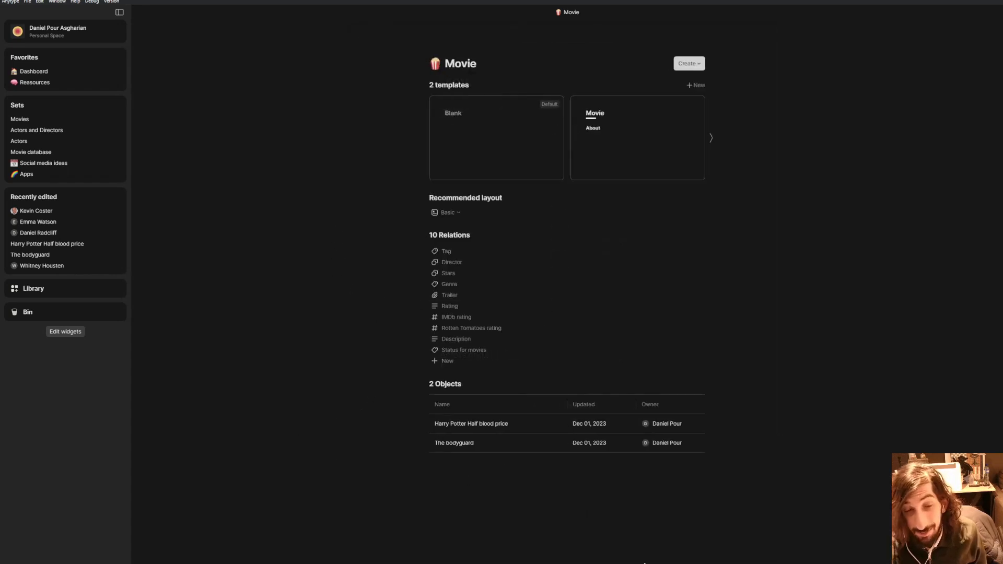
# Step: Look over the space's graph, and reopen it from the Kevin Coster object to locate that actor among the nodes
pyautogui.hotkey('ctrl', 'alt', 'o')
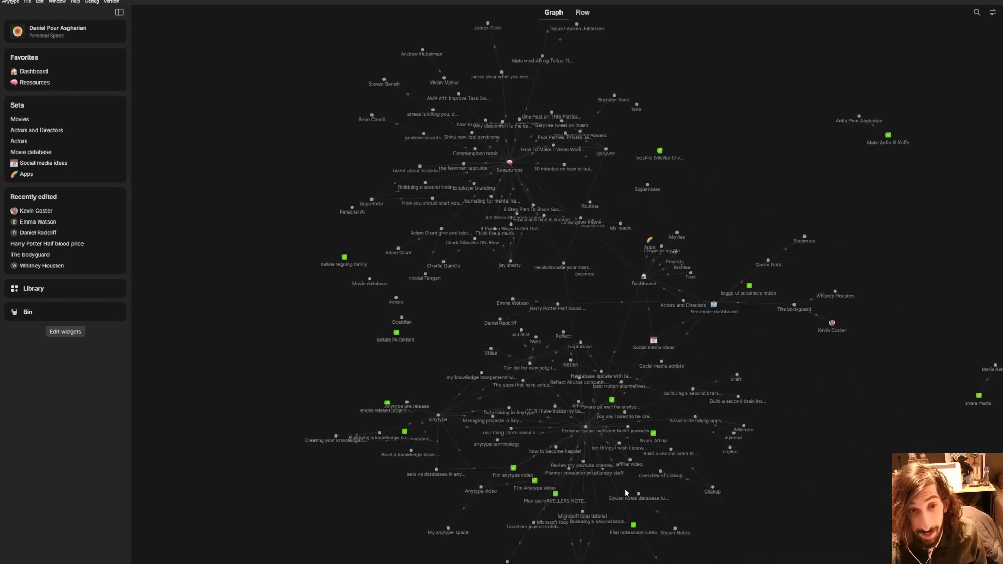
pyautogui.moveTo(322, 516); pyautogui.dragTo(277, 353)
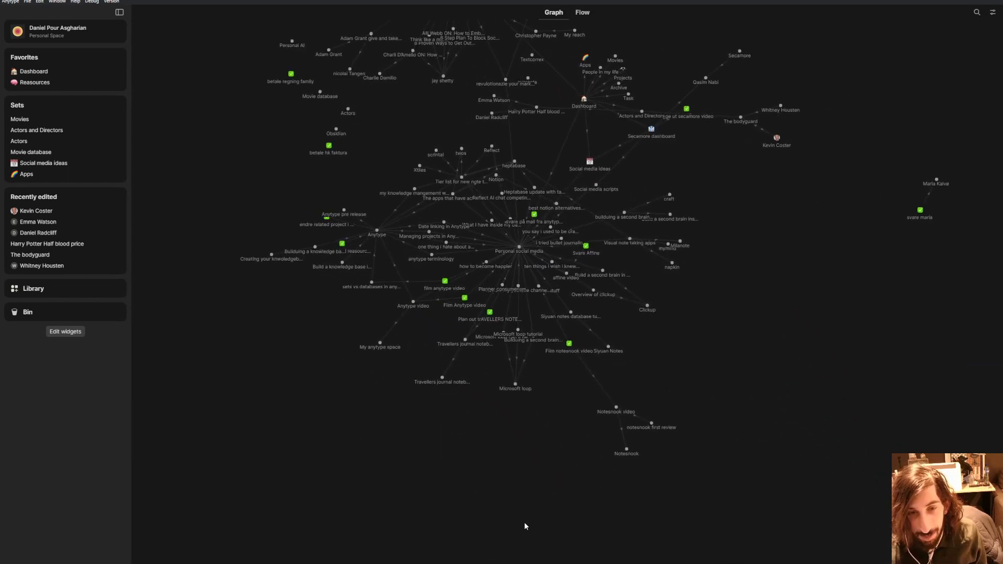
pyautogui.click(64, 210)
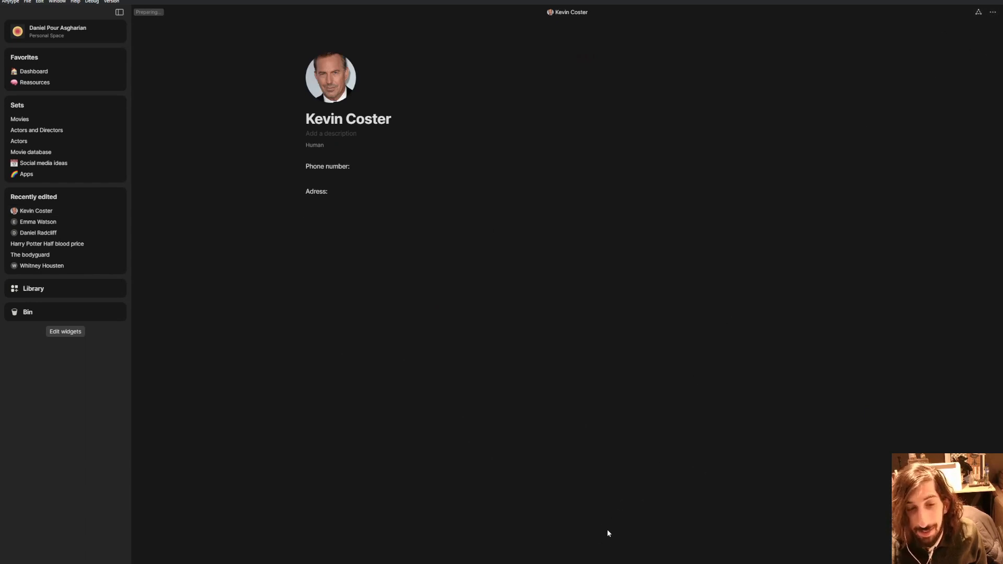
pyautogui.hotkey('ctrl', 'alt', 'o')
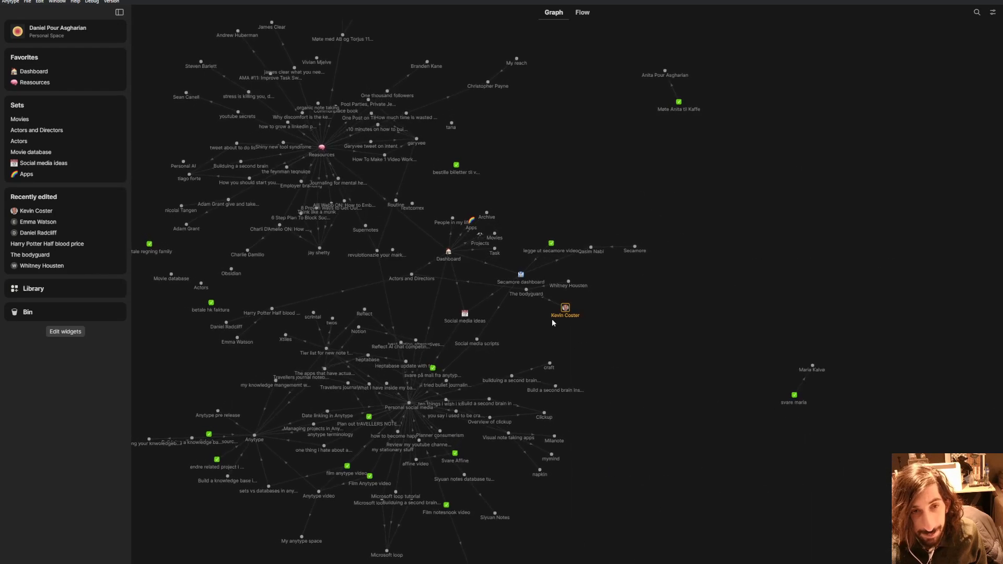
# Step: Examine how the actors, movies and Actors and Directors set connect in the graph, including around Kevin Coster, and return to the Dashboard
pyautogui.moveTo(526, 295)
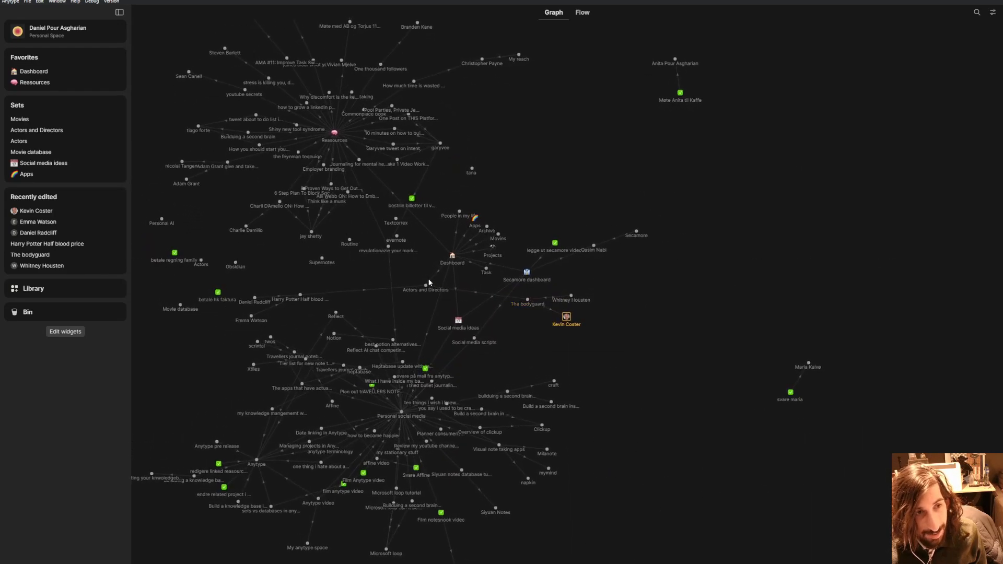
pyautogui.moveTo(308, 299)
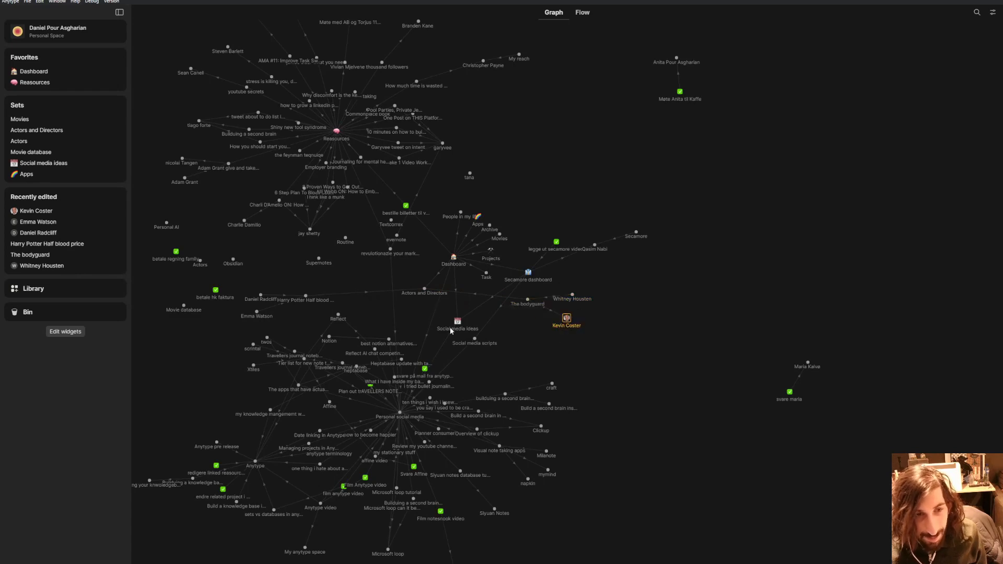
pyautogui.scroll(-3, 451, 331)
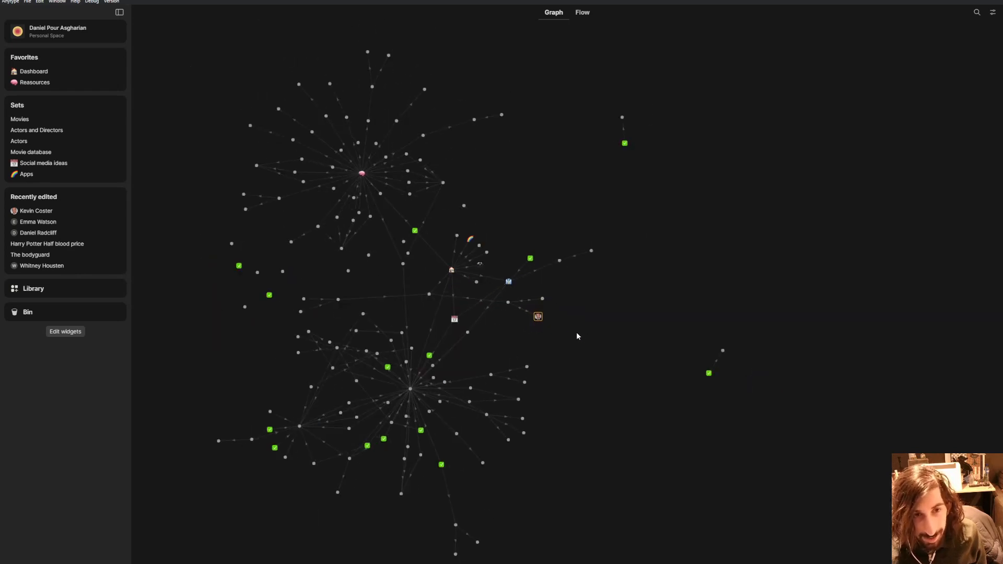
pyautogui.scroll(5, 563, 335)
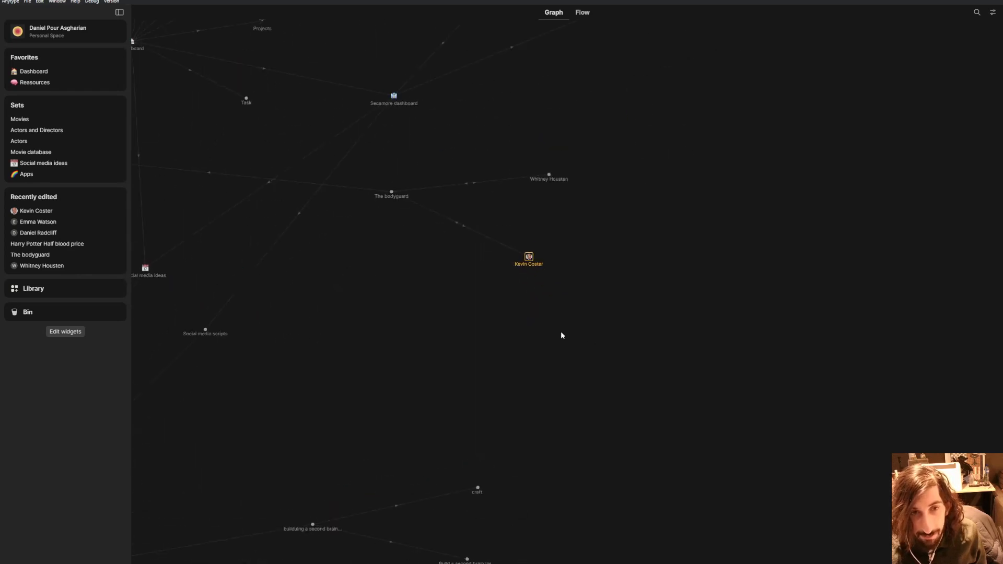
pyautogui.scroll(2, 562, 335)
pyautogui.moveTo(507, 310); pyautogui.dragTo(516, 375)
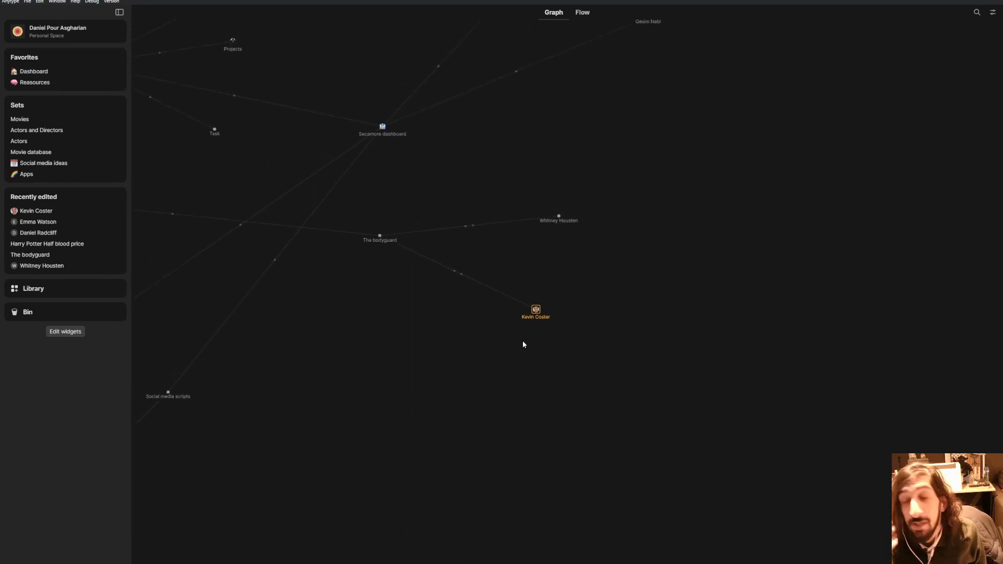
pyautogui.scroll(-5, 494, 321)
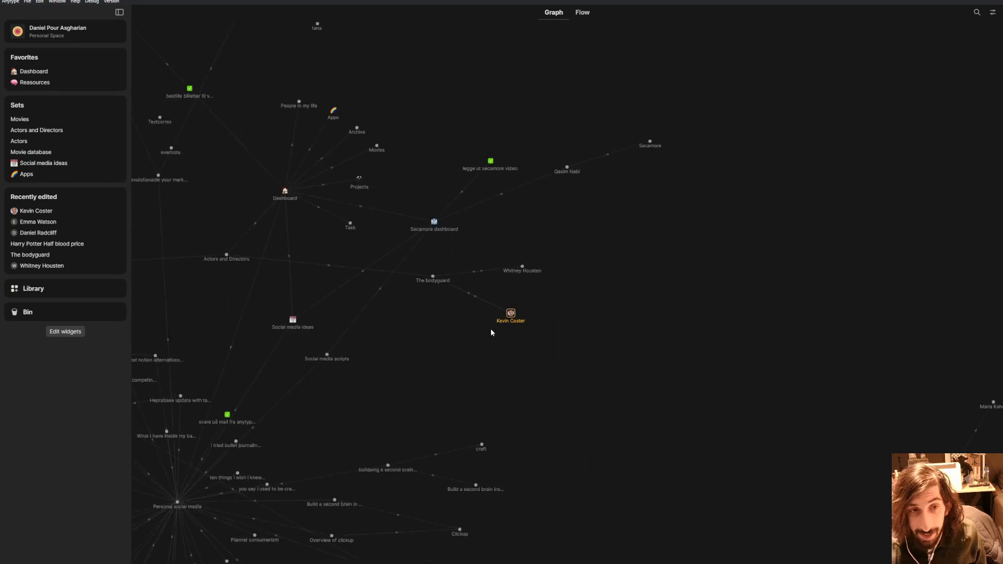
pyautogui.scroll(-2, 462, 331)
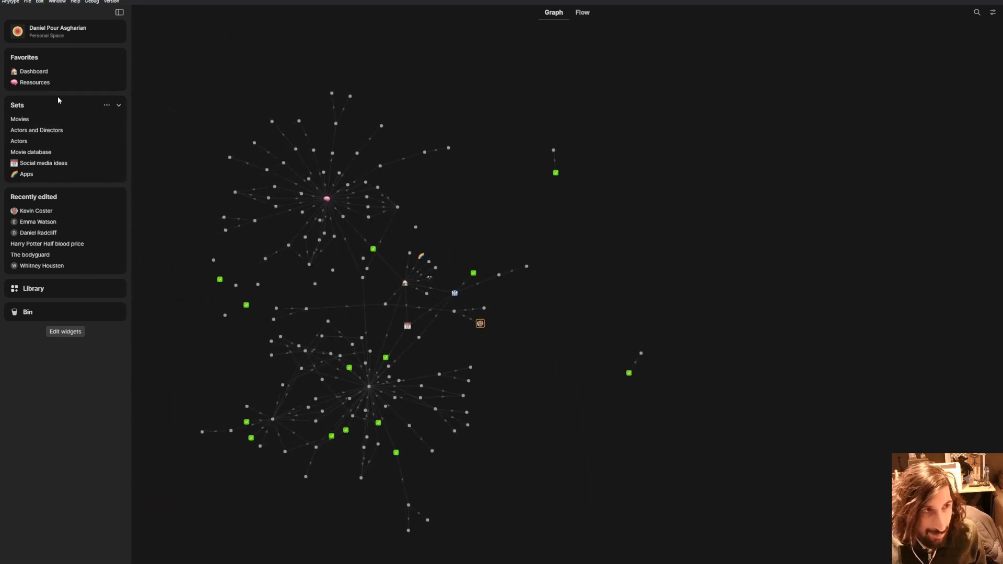
pyautogui.click(32, 71)
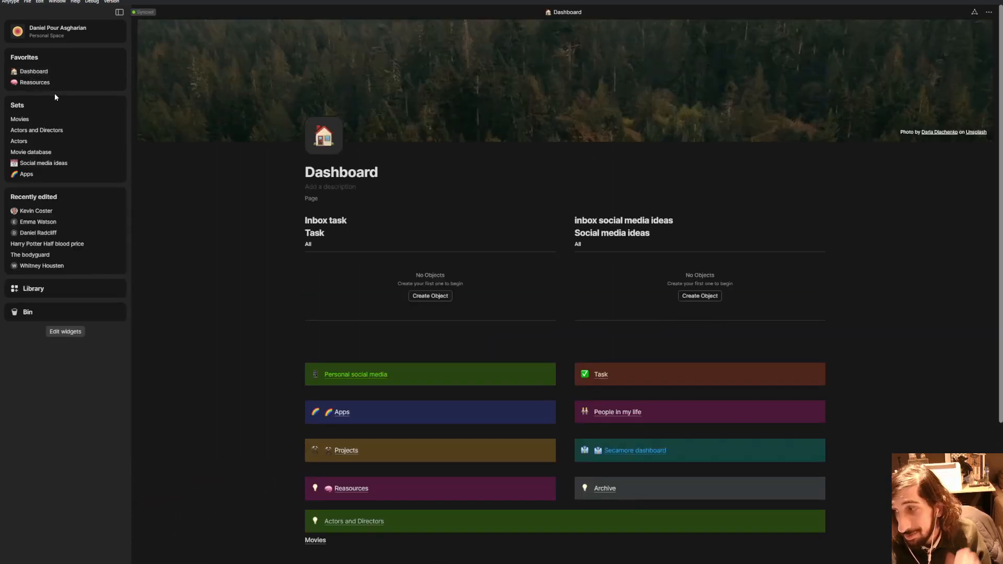